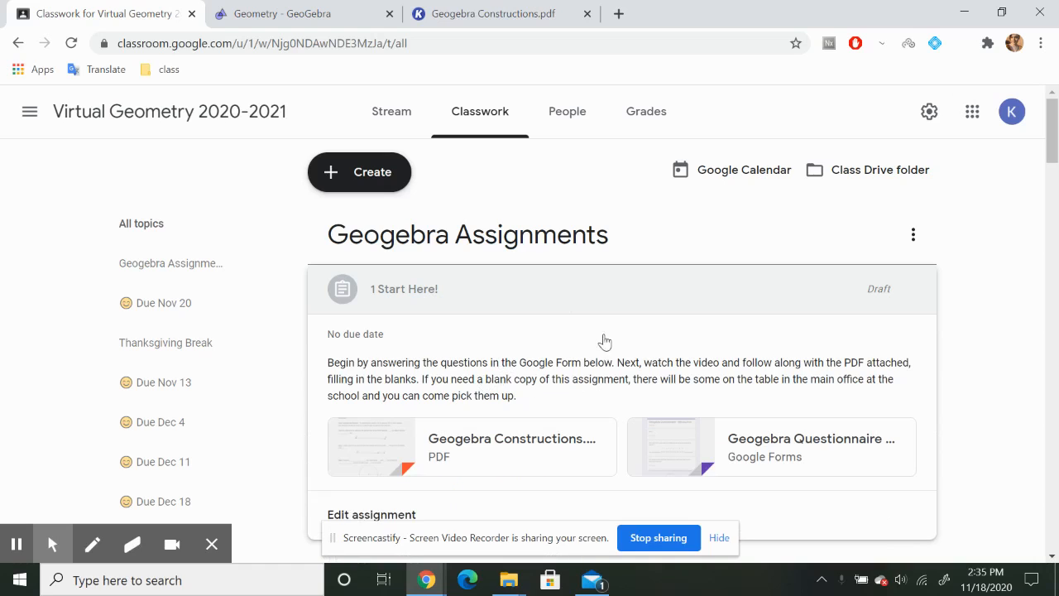
Review the "1 Start Here!" assignment in Google Classroom along with the open Geogebra Constructions PDF and the GeoGebra Geometry page.
{"action": "scroll", "coordinate": [915, 385], "scroll_direction": "down", "scroll_amount": 1}
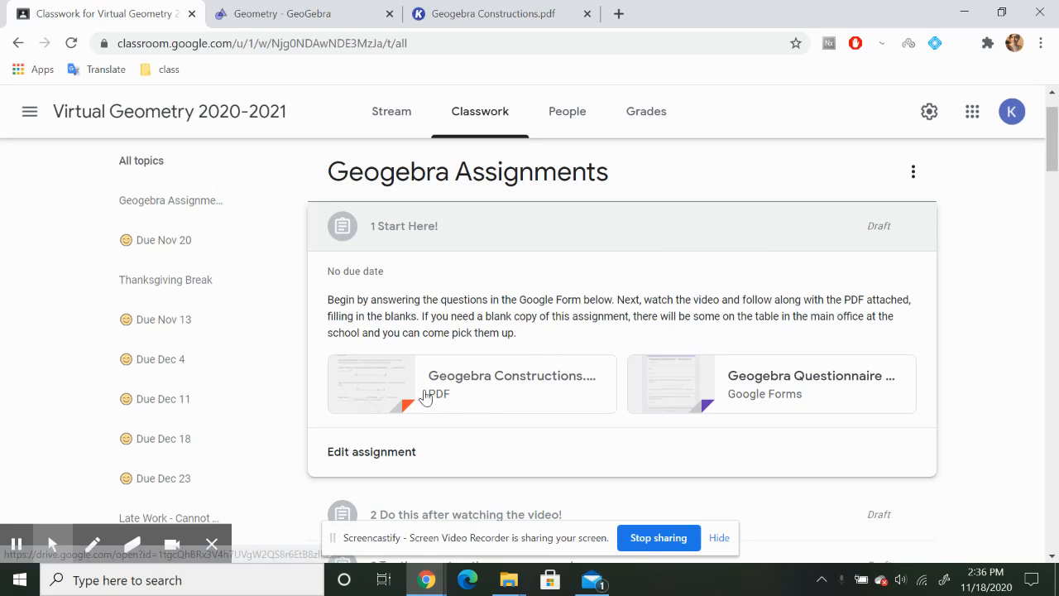
{"action": "left_click", "coordinate": [527, 8]}
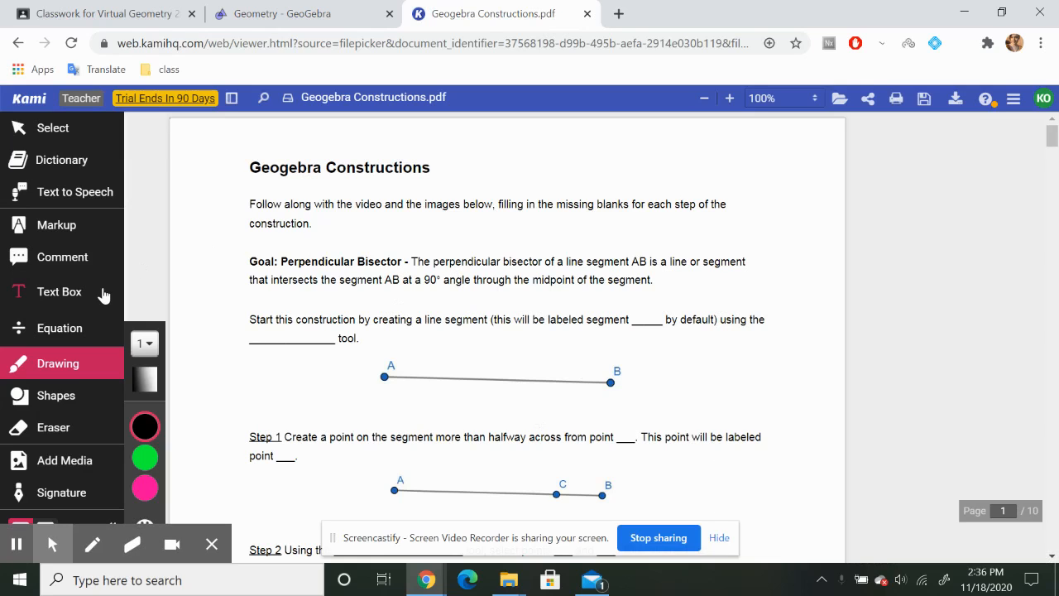
{"action": "left_click", "coordinate": [129, 7]}
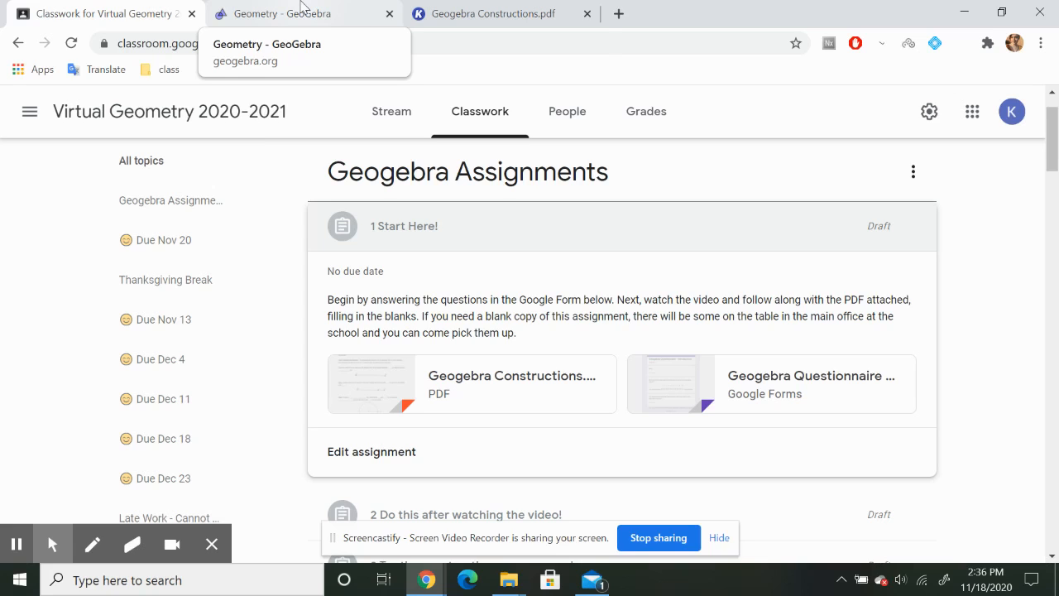
{"action": "left_click", "coordinate": [484, 13]}
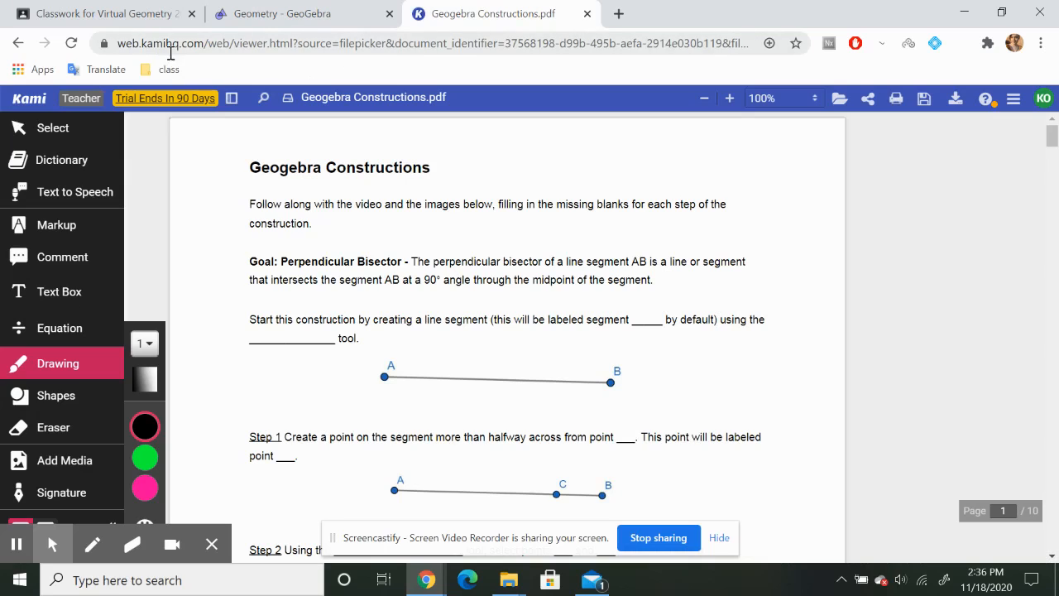
{"action": "left_click", "coordinate": [285, 8]}
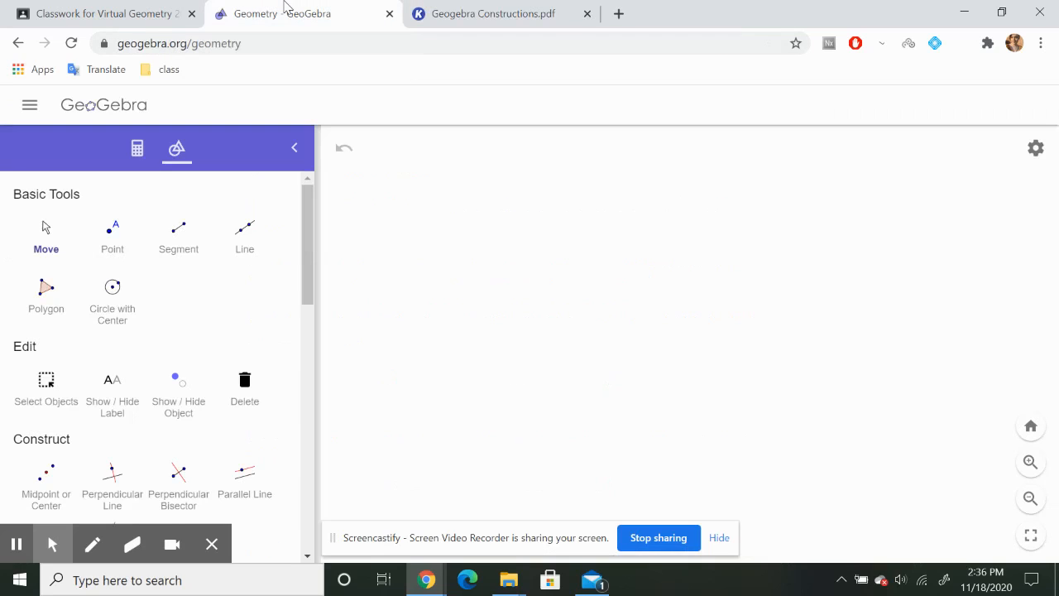
{"action": "left_click", "coordinate": [152, 10]}
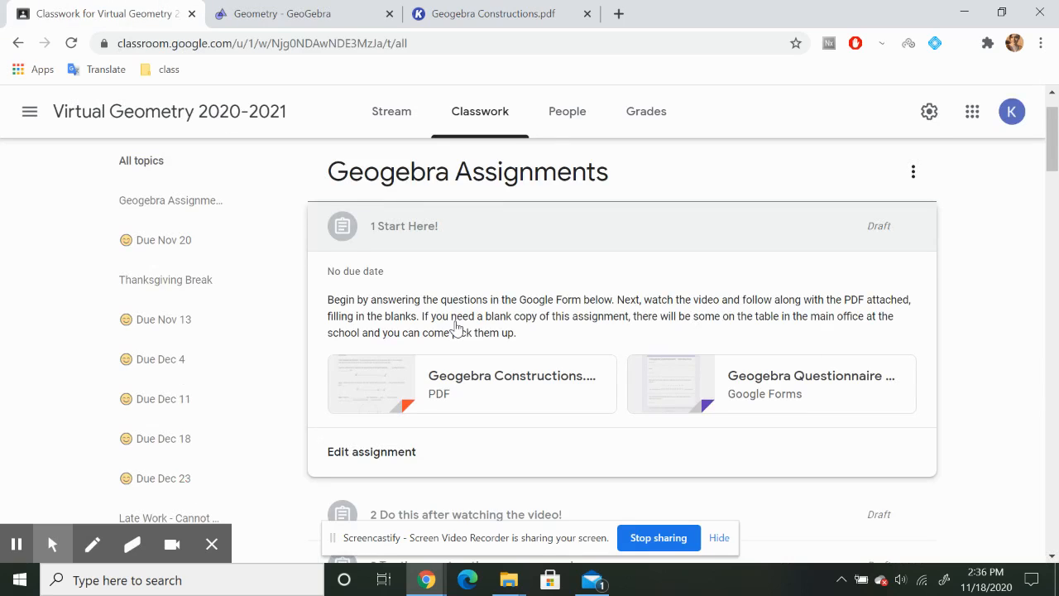
{"action": "scroll", "coordinate": [651, 482], "scroll_direction": "down", "scroll_amount": 3}
{"action": "scroll", "coordinate": [651, 482], "scroll_direction": "up", "scroll_amount": 3}
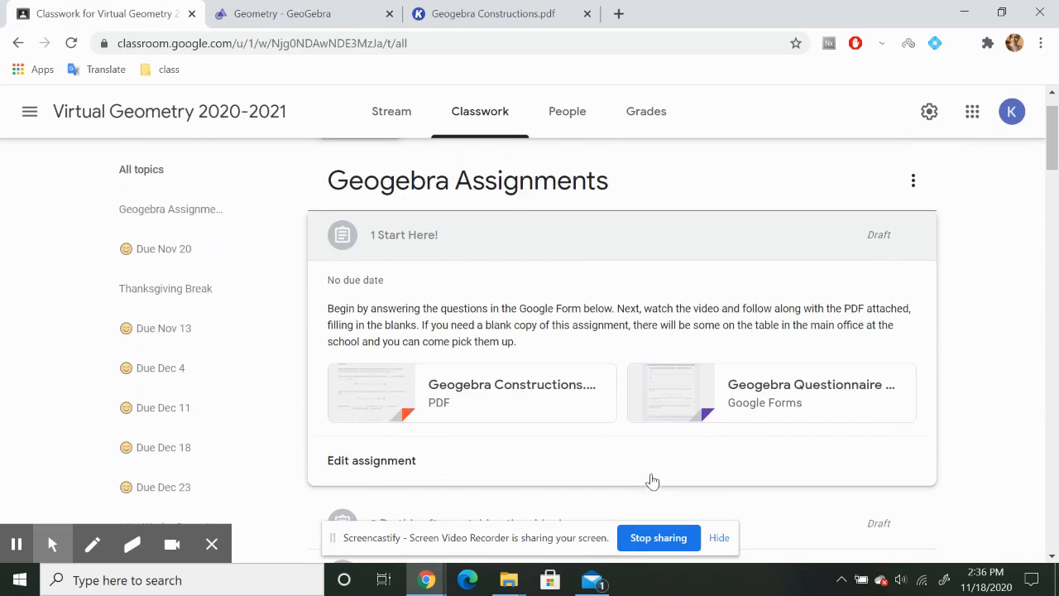
Examine the instructions and attachments of Geogebra assignments 2, 3 and 4 in the class list.
{"action": "left_click", "coordinate": [649, 254]}
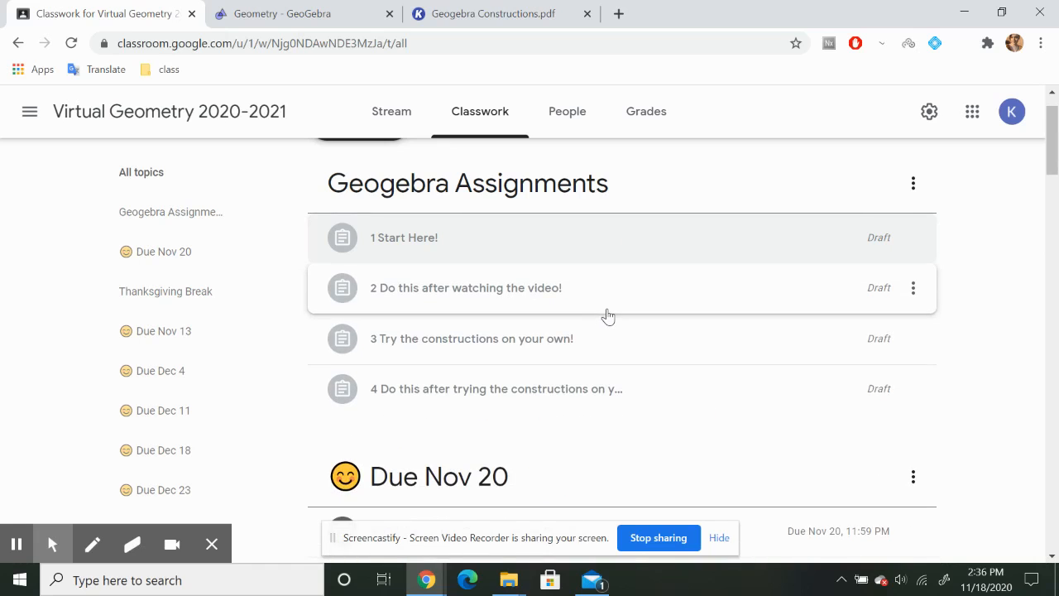
{"action": "left_click", "coordinate": [607, 316]}
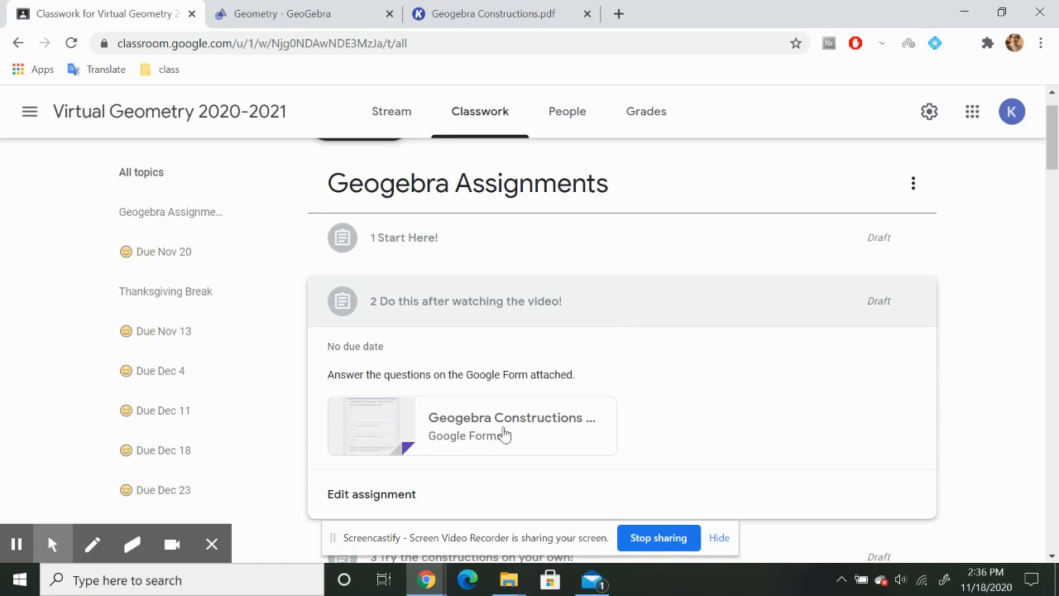
{"action": "left_click", "coordinate": [655, 313]}
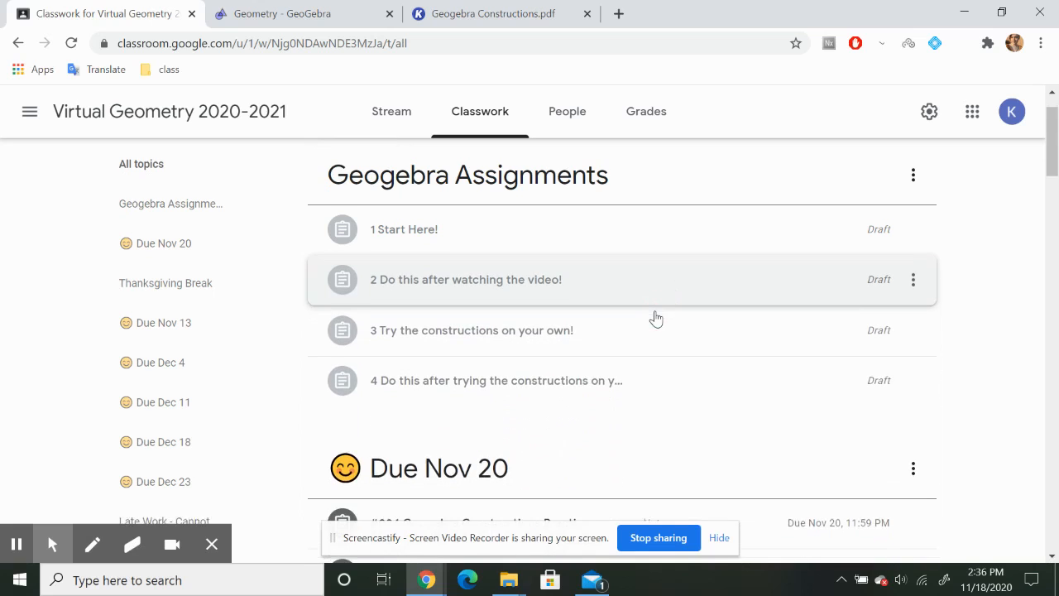
{"action": "left_click", "coordinate": [655, 317]}
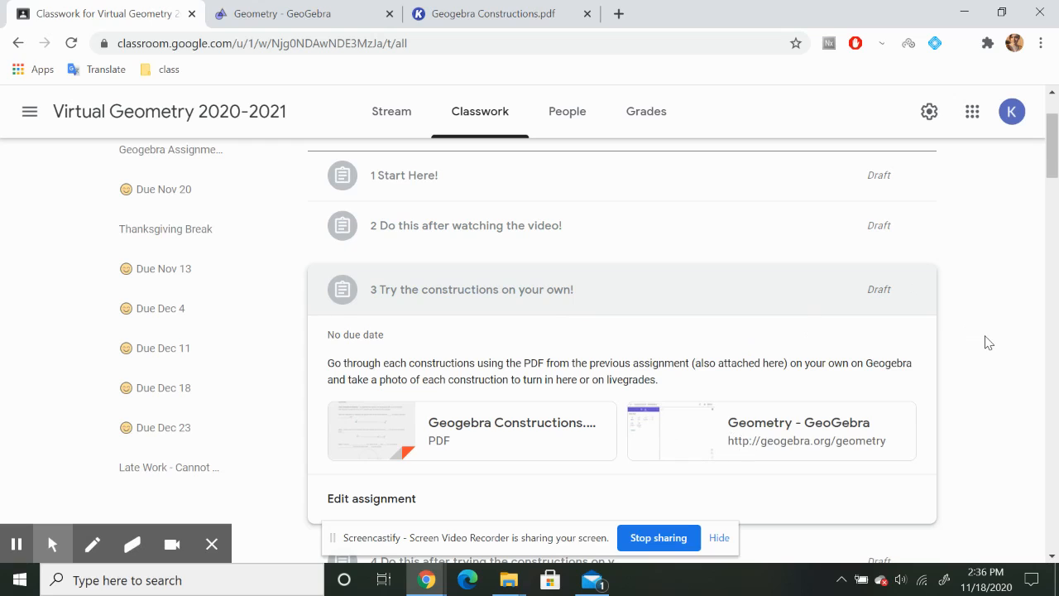
{"action": "scroll", "coordinate": [987, 340], "scroll_direction": "down", "scroll_amount": 1}
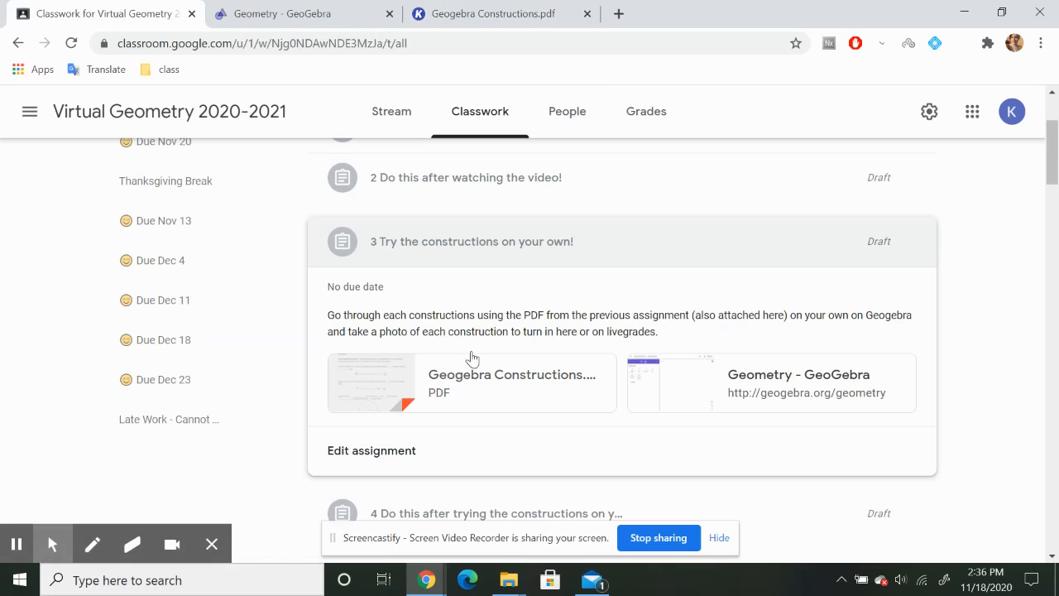
{"action": "left_click", "coordinate": [620, 241]}
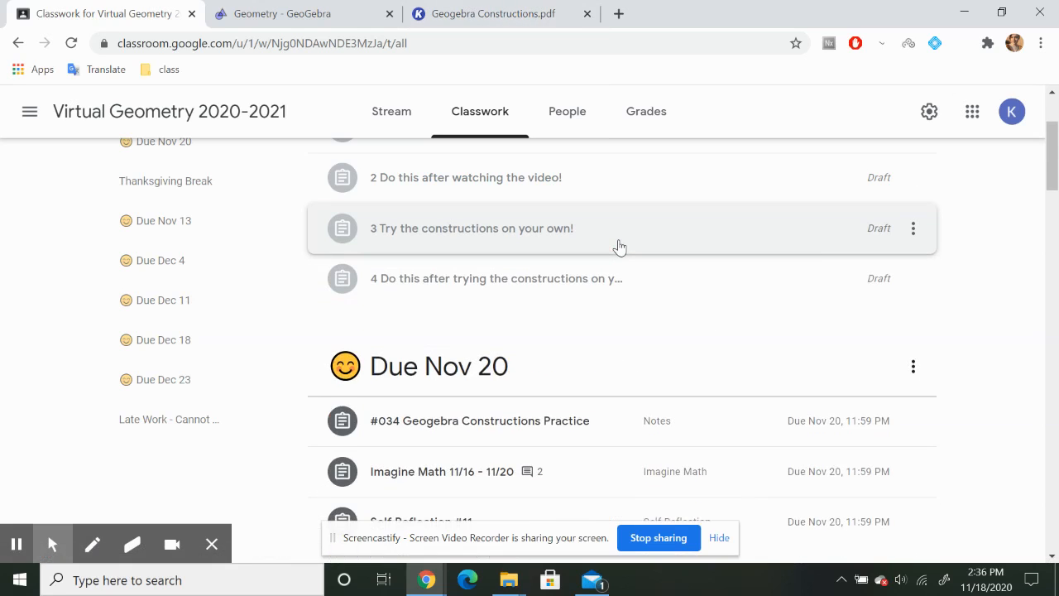
{"action": "left_click", "coordinate": [618, 240]}
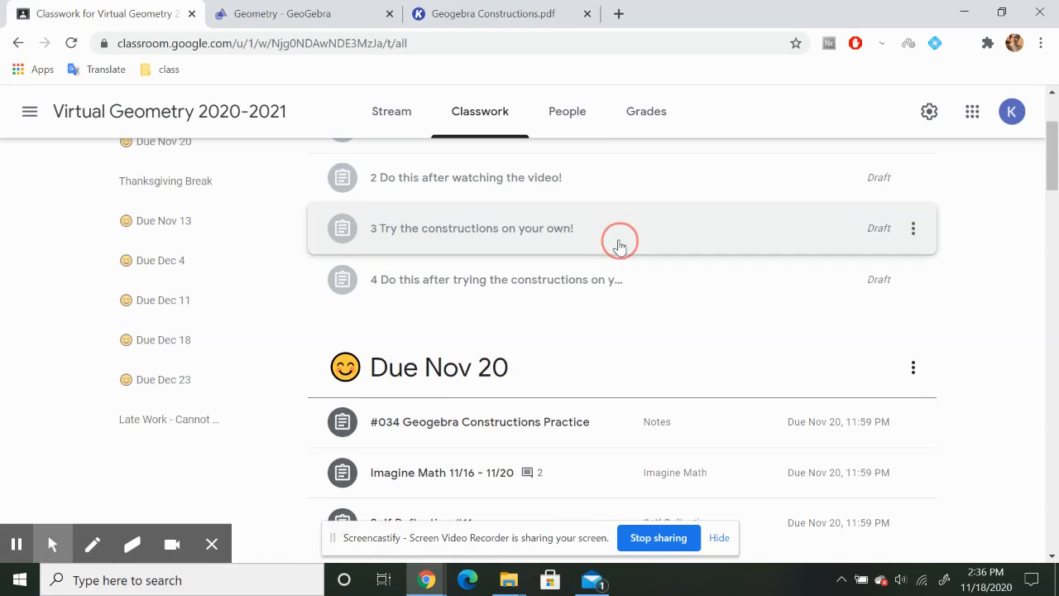
{"action": "left_click", "coordinate": [667, 253]}
{"action": "left_click", "coordinate": [549, 281]}
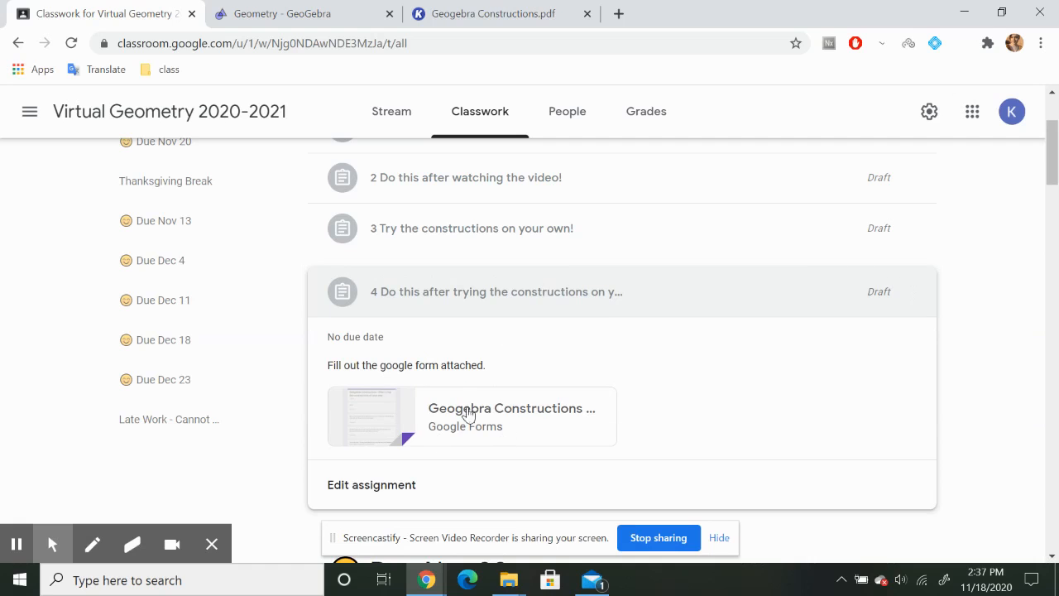
{"action": "left_click", "coordinate": [642, 306]}
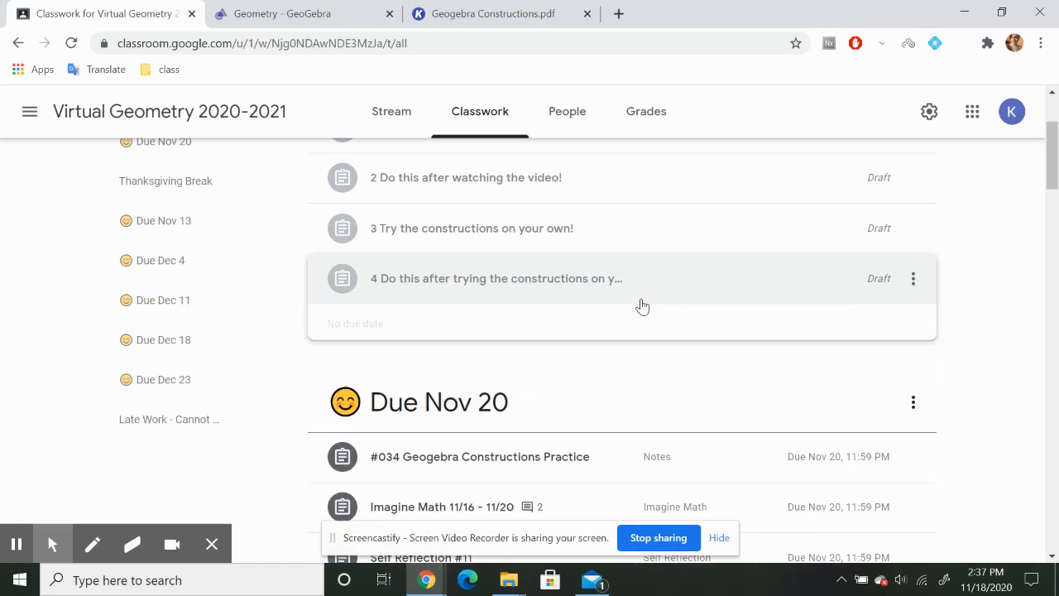
{"action": "scroll", "coordinate": [638, 302], "scroll_direction": "up", "scroll_amount": 2}
Switch to the Geogebra Constructions PDF in Kami and handwrite "AB" and "Segment" in the opening construction's blanks.
{"action": "left_click", "coordinate": [499, 8]}
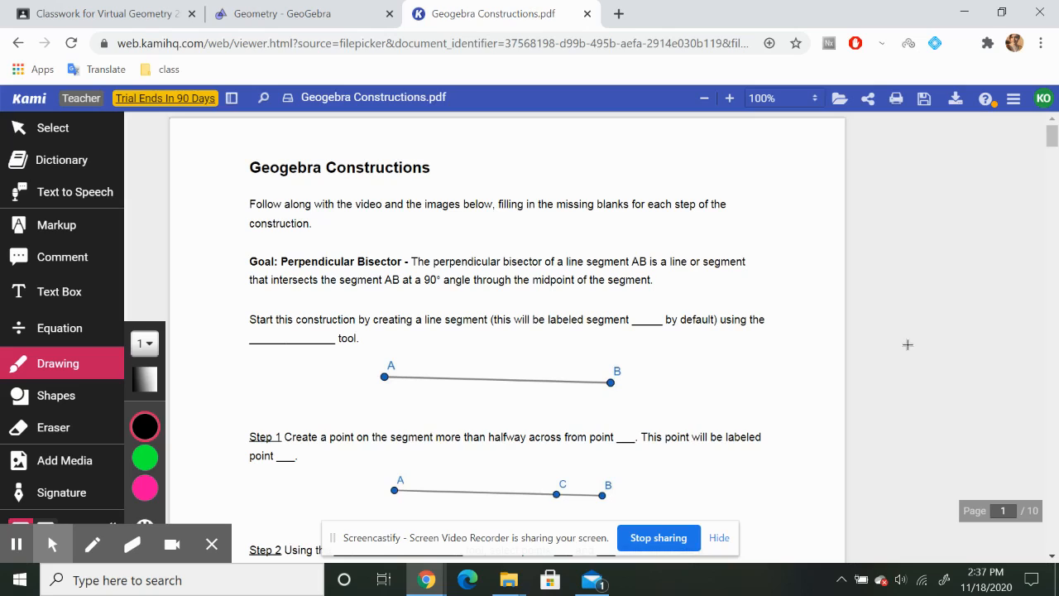
{"action": "left_click_drag", "start_coordinate": [637, 328], "coordinate": [648, 320]}
{"action": "mouse_move", "coordinate": [651, 313]}
{"action": "left_mouse_down"}
{"action": "mouse_move", "coordinate": [651, 328]}
{"action": "mouse_move", "coordinate": [659, 323]}
{"action": "left_mouse_up"}
{"action": "left_click", "coordinate": [1025, 155]}
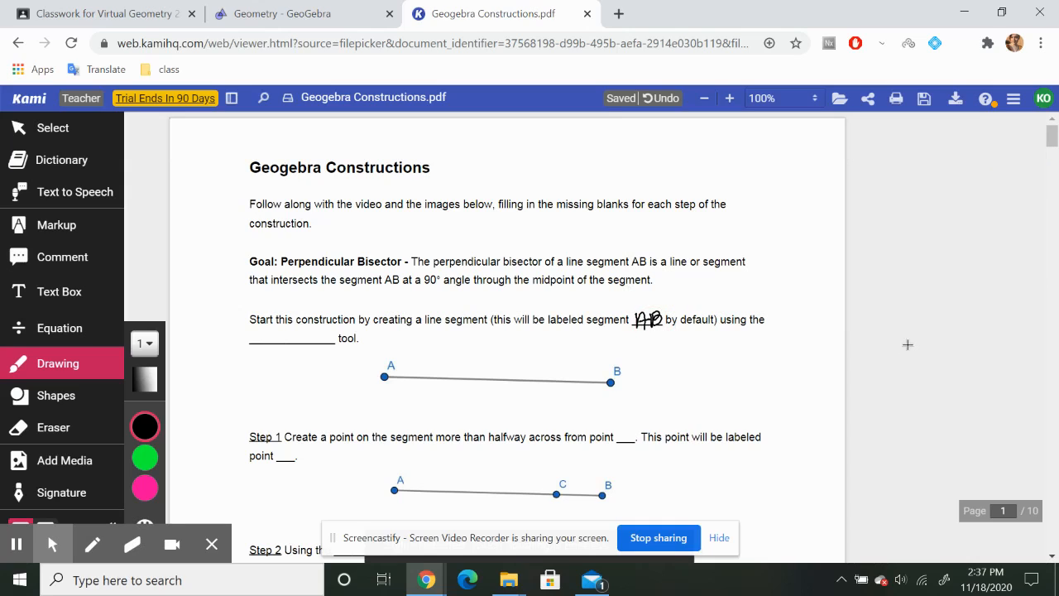
{"action": "mouse_move", "coordinate": [260, 332]}
{"action": "left_mouse_down"}
{"action": "mouse_move", "coordinate": [250, 345]}
{"action": "mouse_move", "coordinate": [270, 343]}
{"action": "mouse_move", "coordinate": [271, 355]}
{"action": "mouse_move", "coordinate": [336, 334]}
{"action": "left_mouse_up"}
Switch to GeoGebra and draw a long, nearly horizontal segment AB across the middle of the canvas.
{"action": "left_click", "coordinate": [336, 15]}
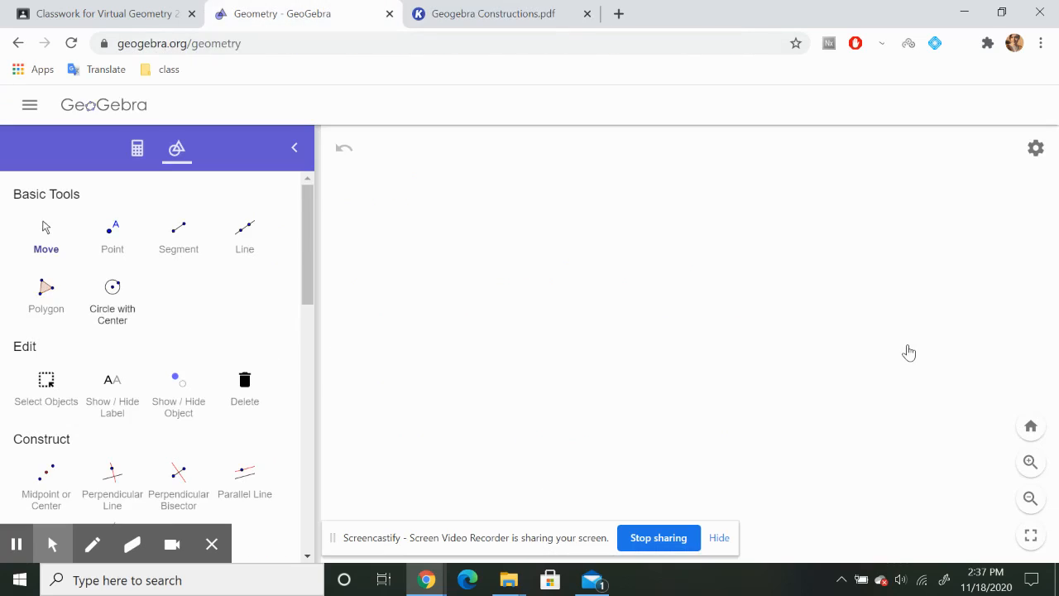
{"action": "left_click", "coordinate": [178, 234]}
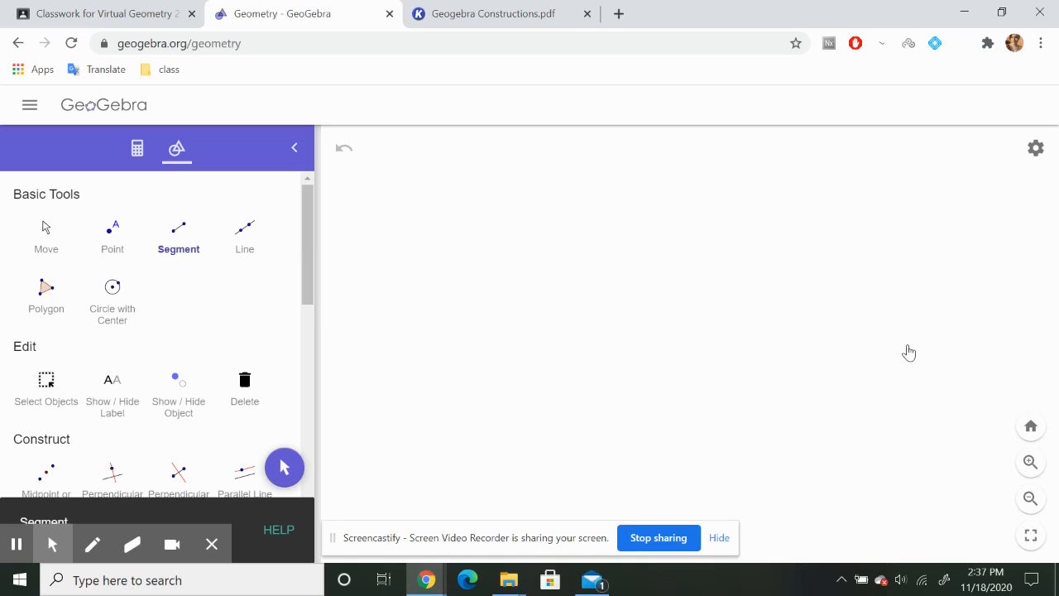
{"action": "left_click_drag", "start_coordinate": [504, 345], "coordinate": [520, 342]}
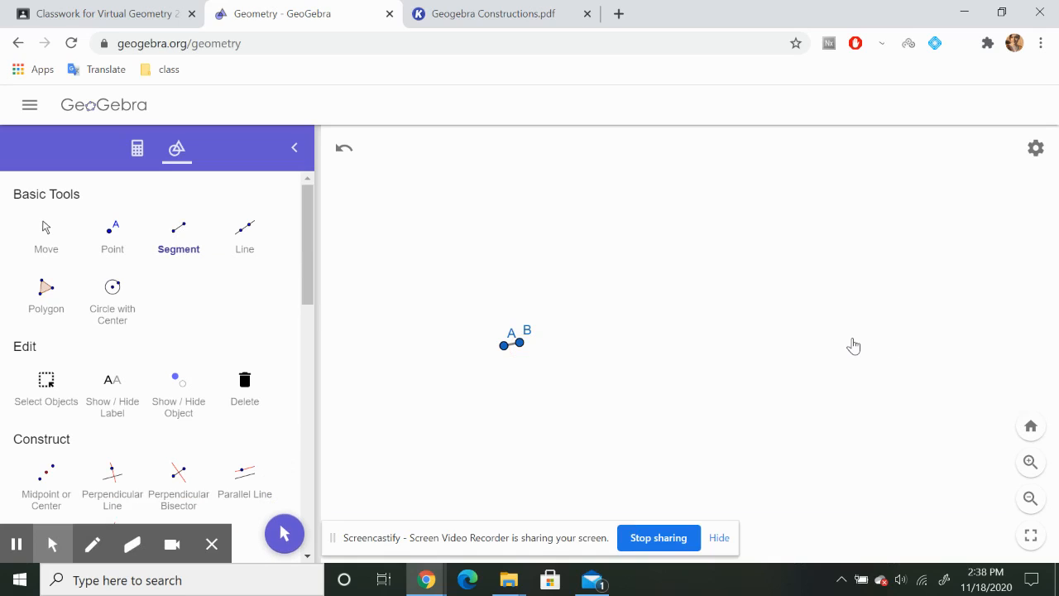
{"action": "key", "text": "ctrl+z"}
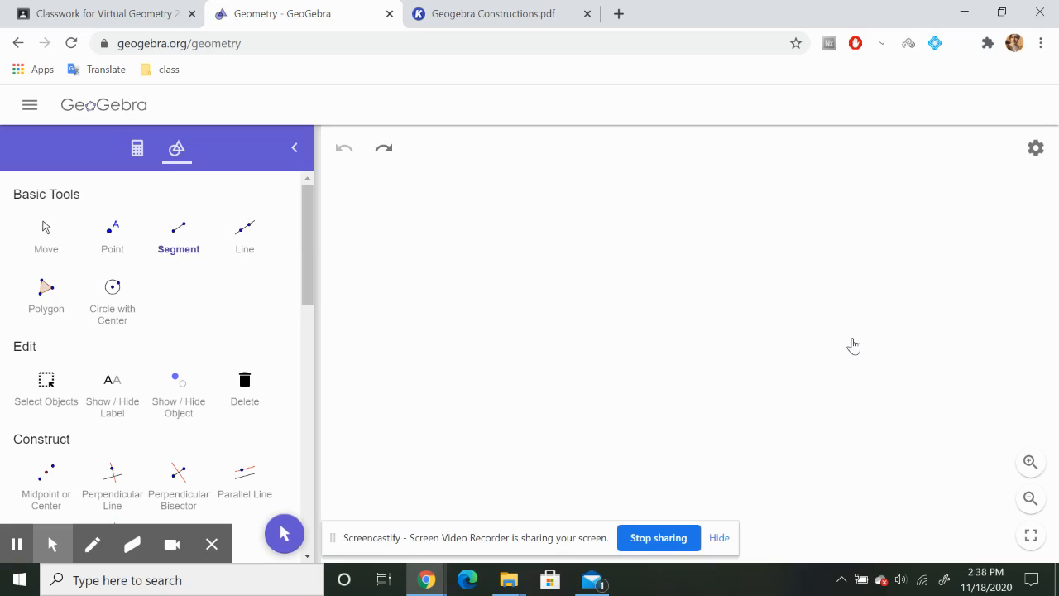
{"action": "left_click", "coordinate": [484, 359]}
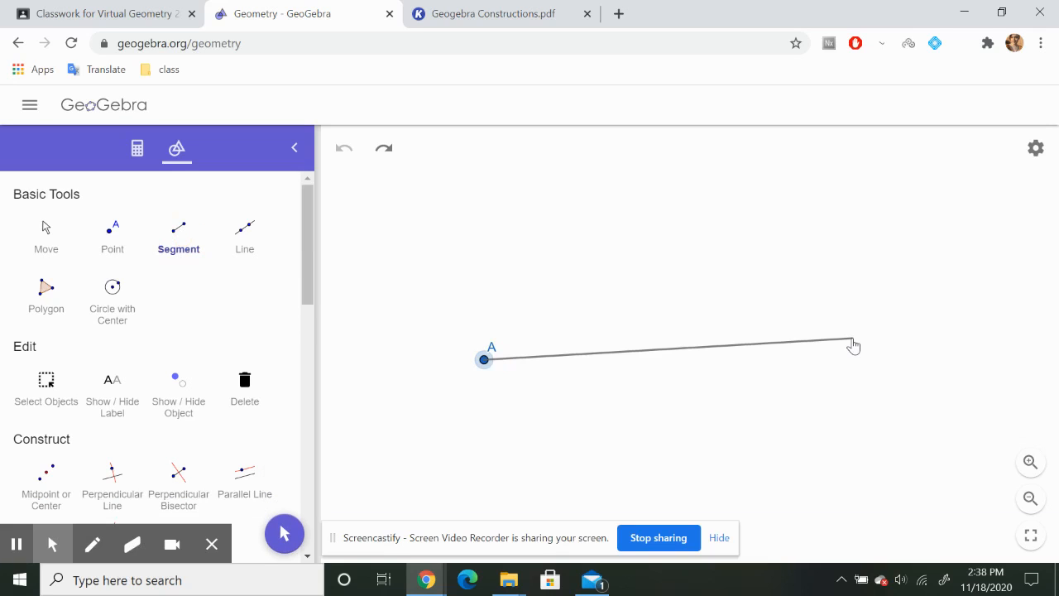
{"action": "left_click", "coordinate": [852, 338]}
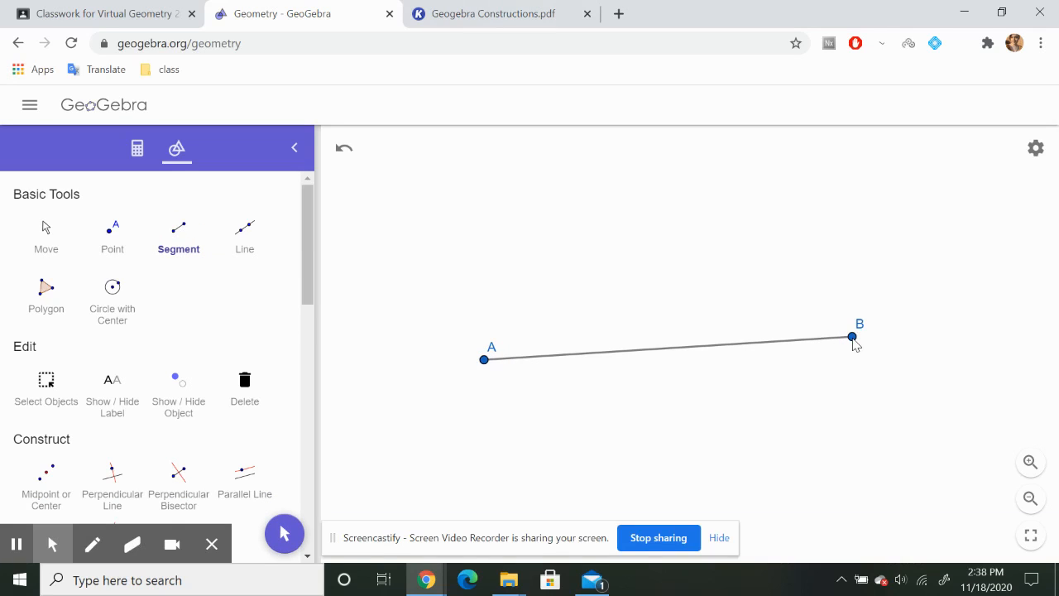
Return to the Kami worksheet and handwrite "A" and "C" in the Step 1 blanks.
{"action": "key", "text": "ctrl+Tab"}
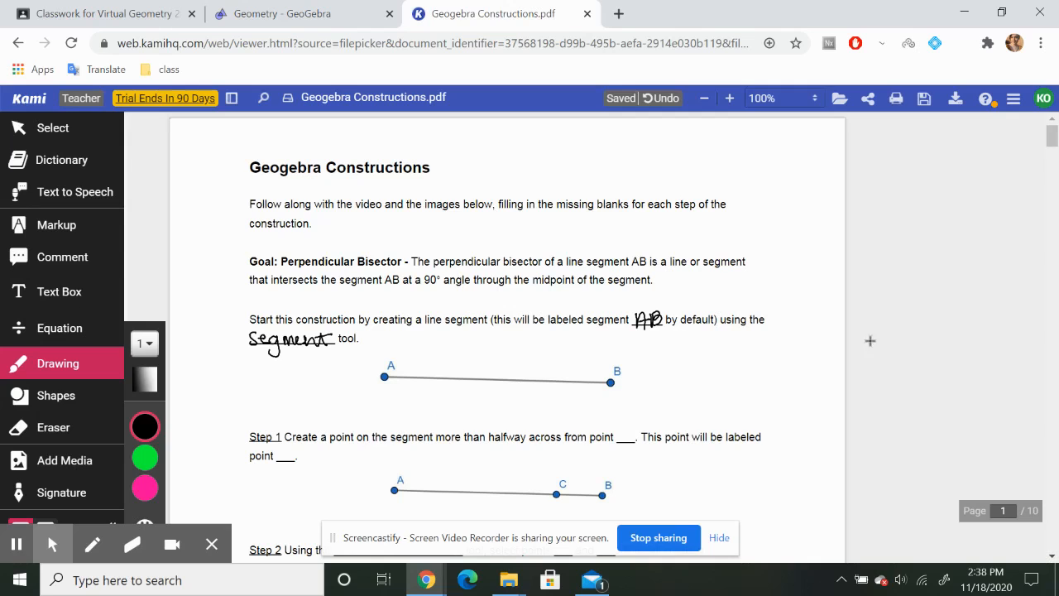
{"action": "scroll", "coordinate": [659, 359], "scroll_direction": "down", "scroll_amount": 3}
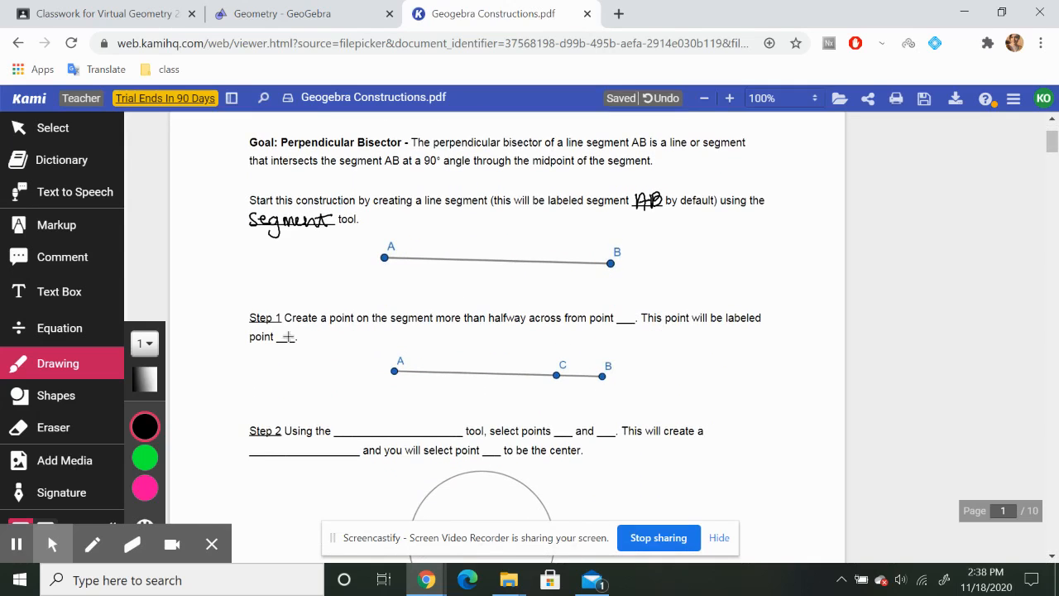
{"action": "scroll", "coordinate": [219, 333], "scroll_direction": "down", "scroll_amount": 1}
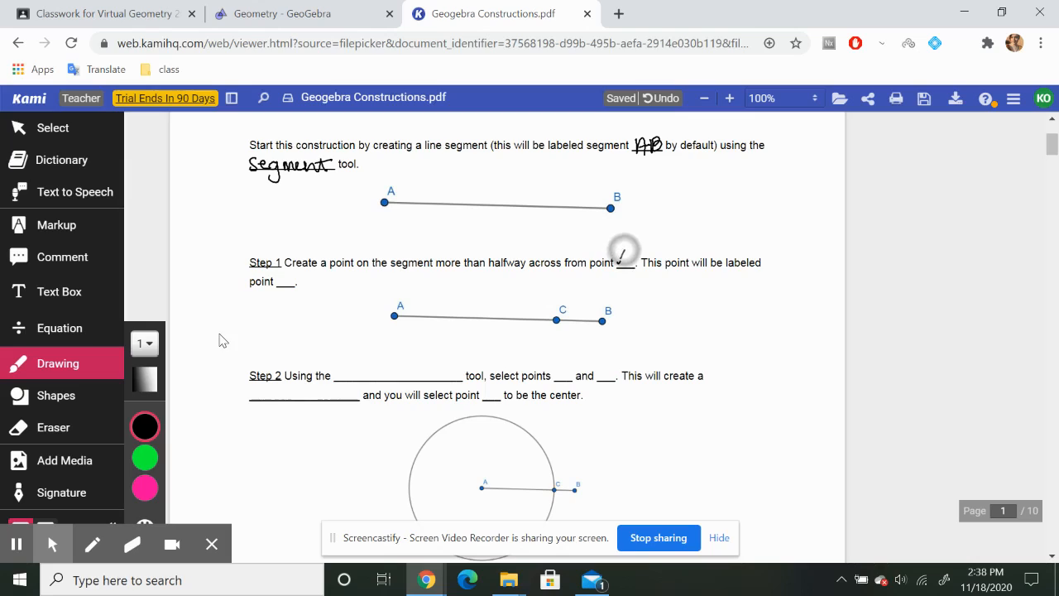
{"action": "left_click_drag", "start_coordinate": [617, 268], "coordinate": [633, 261]}
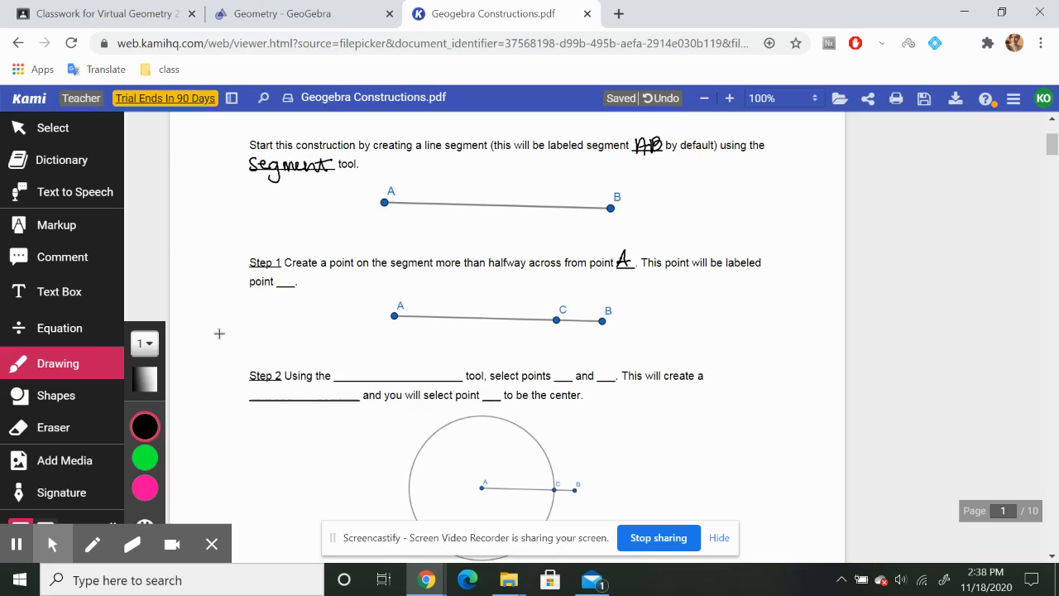
{"action": "left_click_drag", "start_coordinate": [289, 274], "coordinate": [295, 284]}
Switch to GeoGebra and place point C on segment AB, about three quarters of the way from A to B.
{"action": "left_click", "coordinate": [298, 14]}
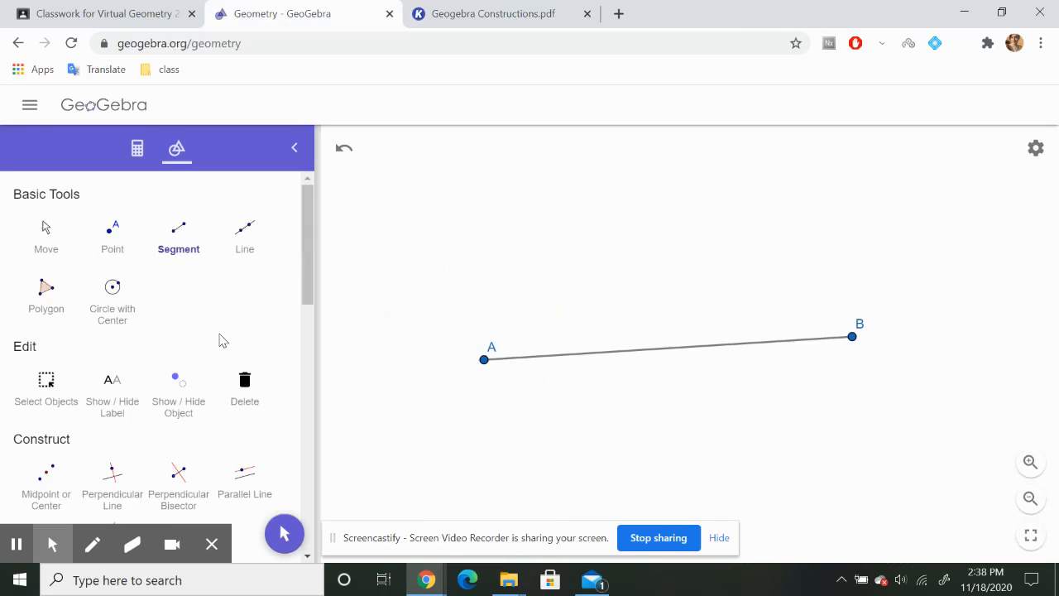
{"action": "left_click", "coordinate": [112, 230]}
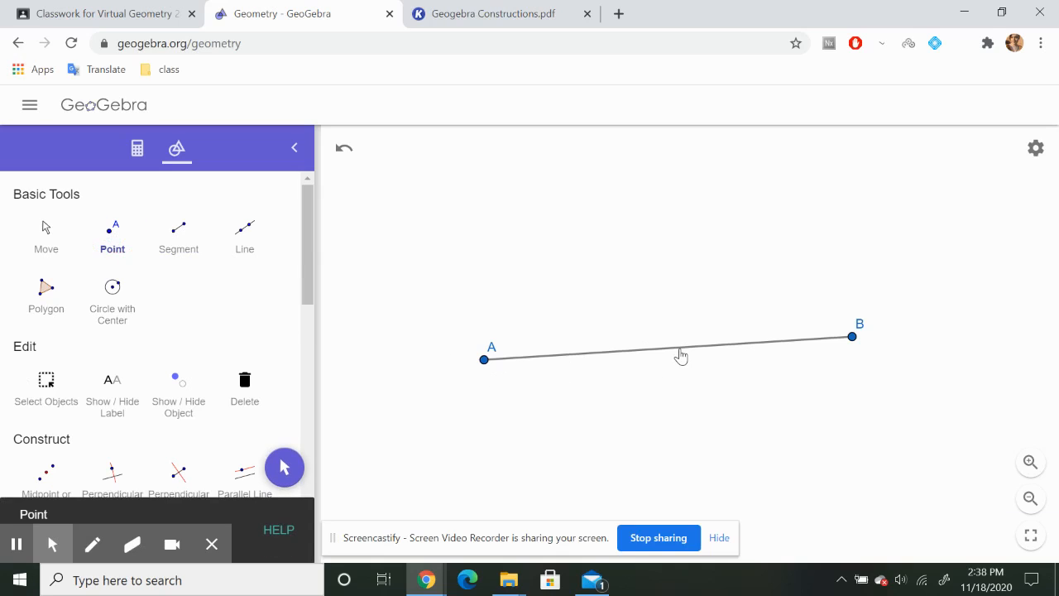
{"action": "left_click", "coordinate": [762, 348]}
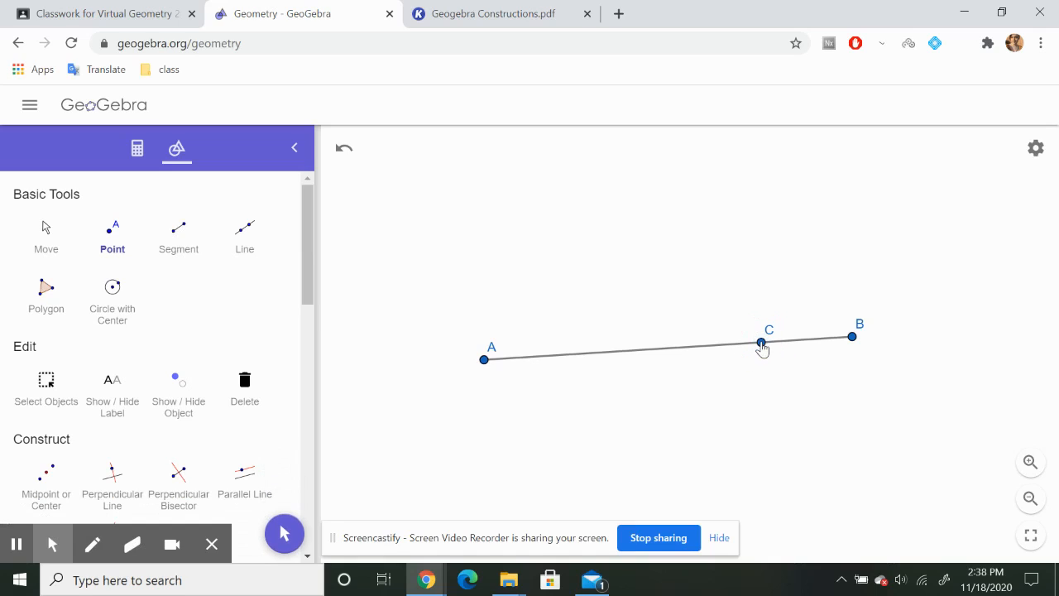
Switch to the Kami worksheet and handwrite "compass", "A", "C", "circle" and "A" in the Step 2 blanks.
{"action": "left_click", "coordinate": [429, 10]}
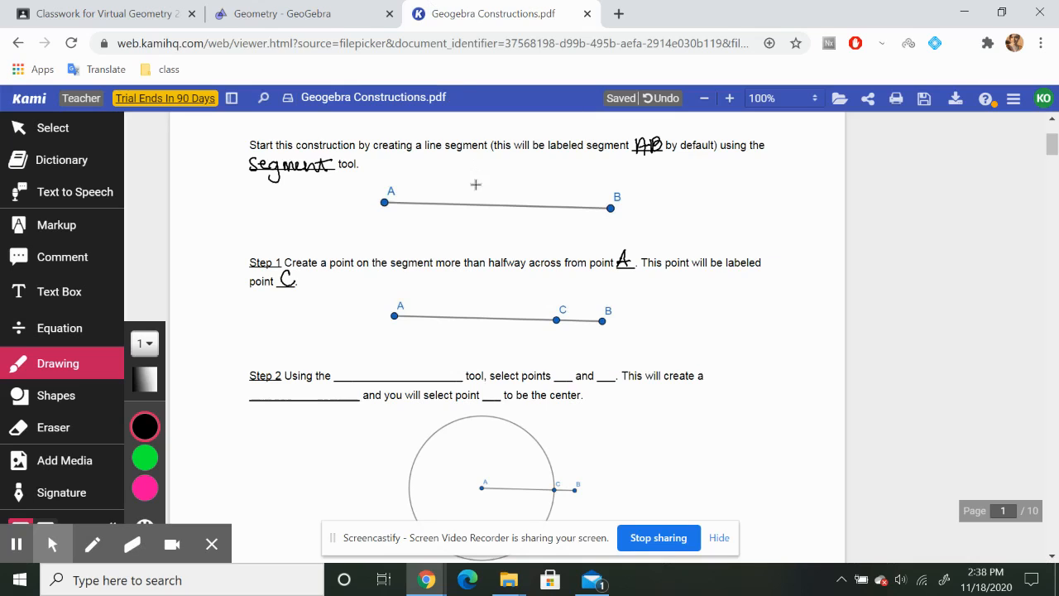
{"action": "scroll", "coordinate": [404, 312], "scroll_direction": "down", "scroll_amount": 2}
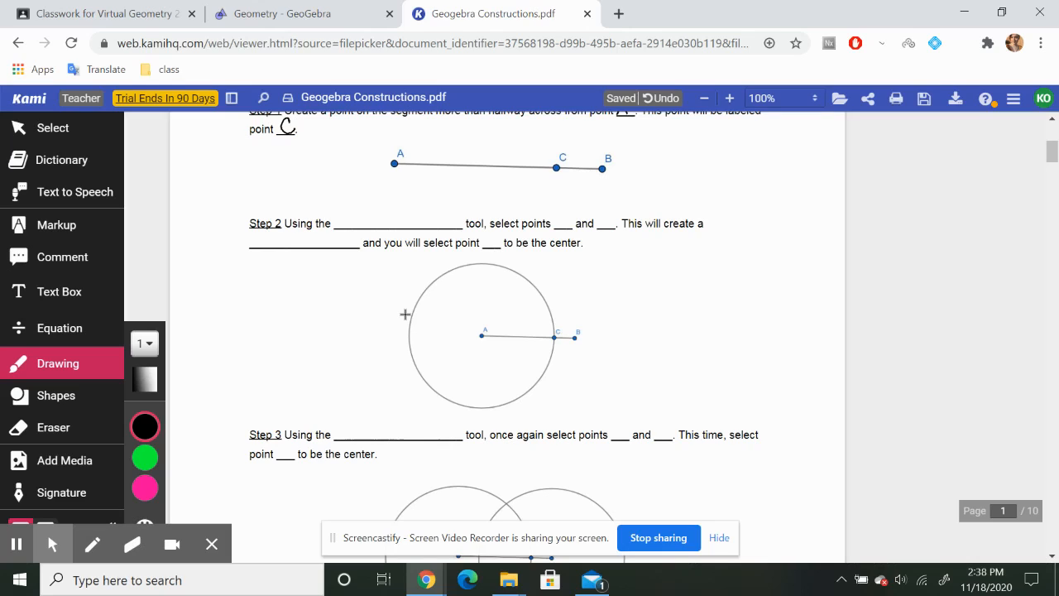
{"action": "mouse_move", "coordinate": [346, 217]}
{"action": "left_mouse_down"}
{"action": "mouse_move", "coordinate": [409, 218]}
{"action": "mouse_move", "coordinate": [406, 240]}
{"action": "left_mouse_up"}
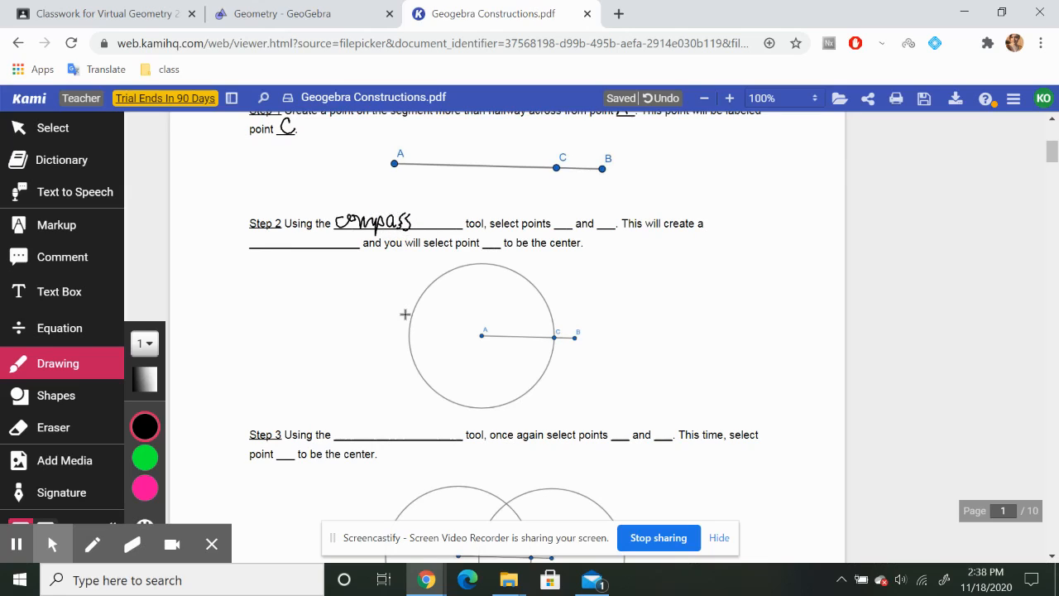
{"action": "mouse_move", "coordinate": [557, 229]}
{"action": "left_mouse_down"}
{"action": "mouse_move", "coordinate": [566, 214]}
{"action": "mouse_move", "coordinate": [571, 229]}
{"action": "mouse_move", "coordinate": [607, 225]}
{"action": "left_mouse_up"}
{"action": "left_click_drag", "start_coordinate": [262, 238], "coordinate": [300, 246]}
{"action": "left_click", "coordinate": [269, 234]}
{"action": "left_click_drag", "start_coordinate": [305, 242], "coordinate": [314, 247]}
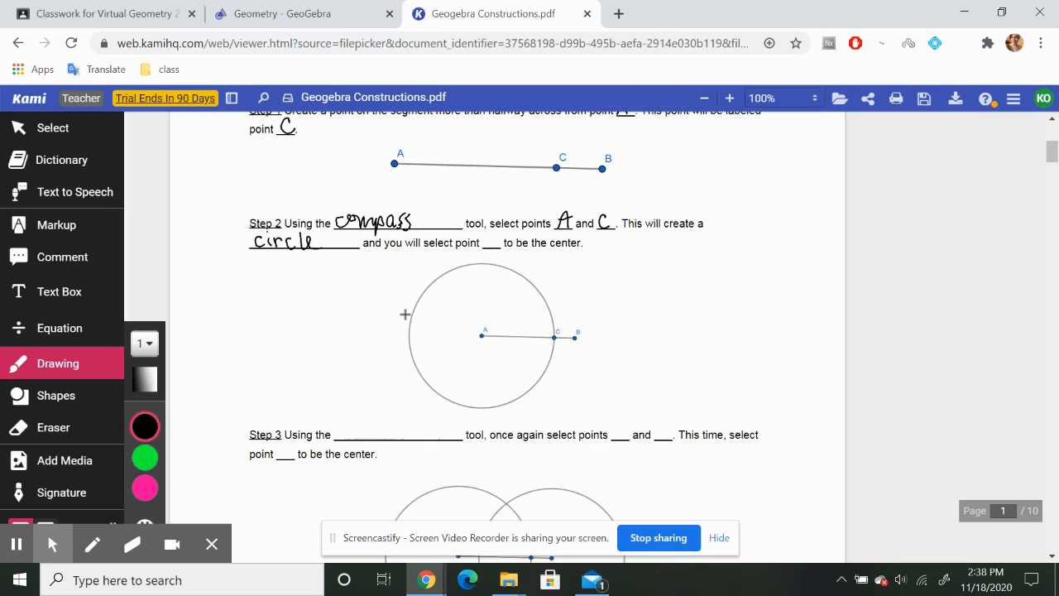
{"action": "left_click_drag", "start_coordinate": [487, 248], "coordinate": [494, 232]}
{"action": "left_click_drag", "start_coordinate": [494, 232], "coordinate": [500, 246]}
{"action": "left_click_drag", "start_coordinate": [488, 242], "coordinate": [504, 241]}
Switch to GeoGebra and use the Compass tool to draw a circle centred at A with radius AC, fitting it in view.
{"action": "left_click", "coordinate": [281, 13]}
{"action": "scroll", "coordinate": [190, 300], "scroll_direction": "down", "scroll_amount": 3}
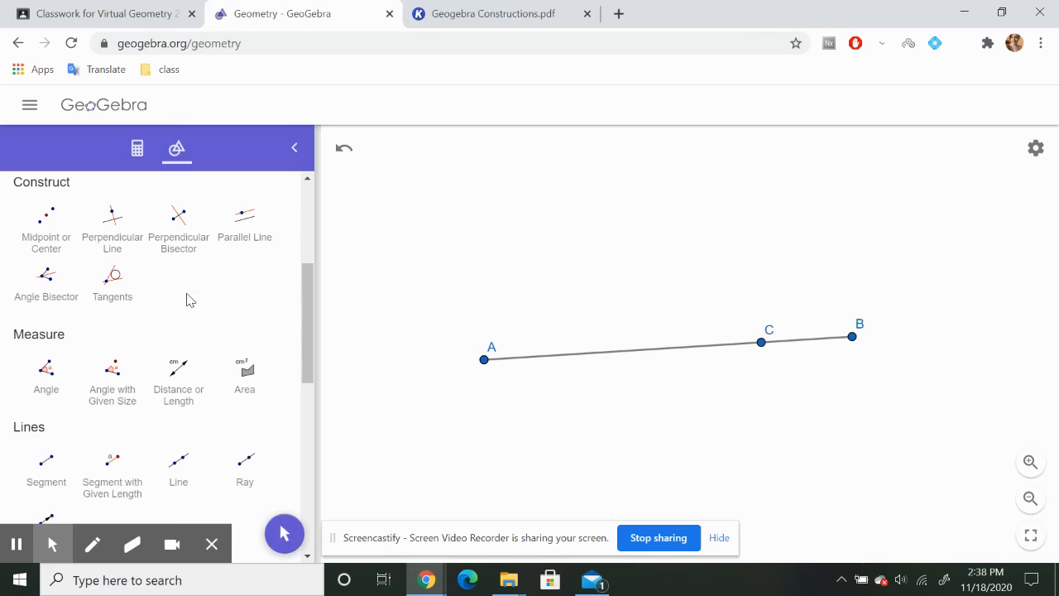
{"action": "scroll", "coordinate": [188, 299], "scroll_direction": "down", "scroll_amount": 3}
{"action": "left_click", "coordinate": [178, 345]}
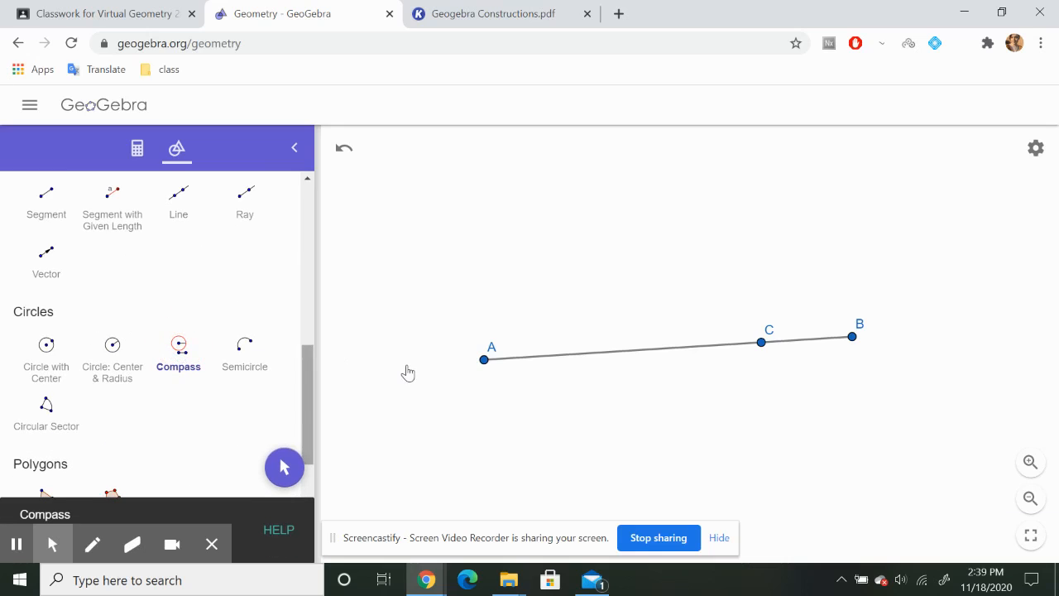
{"action": "left_click", "coordinate": [486, 361]}
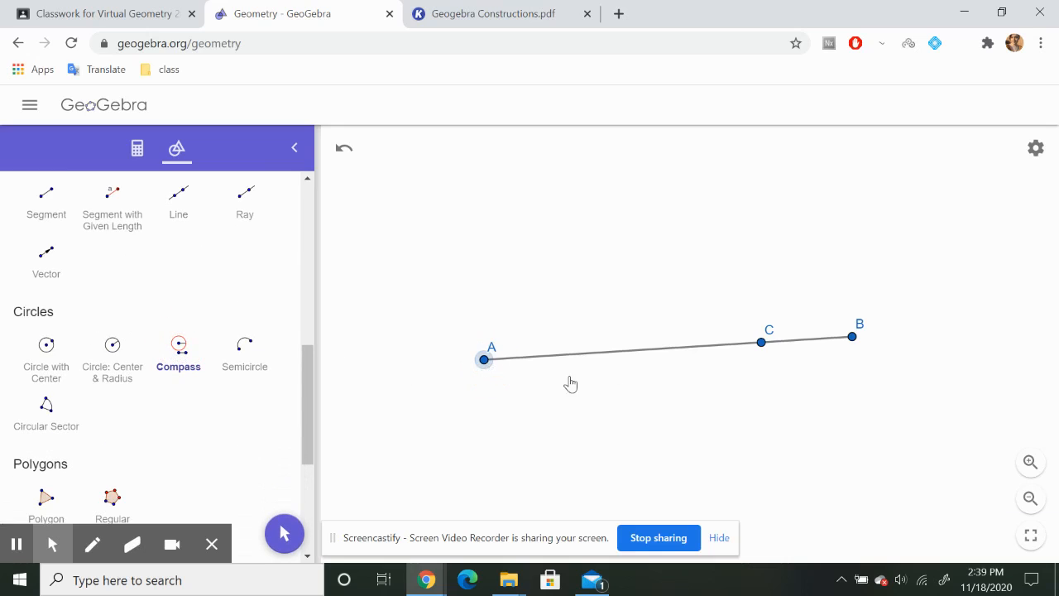
{"action": "left_click", "coordinate": [761, 344]}
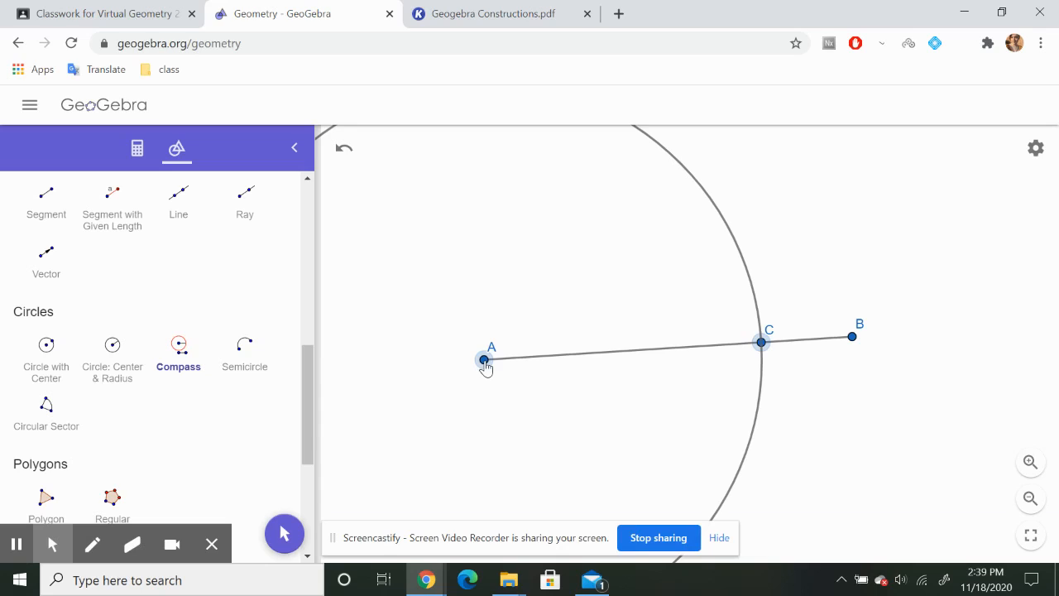
{"action": "left_click", "coordinate": [485, 362]}
{"action": "scroll", "coordinate": [594, 383], "scroll_direction": "down", "scroll_amount": 4}
{"action": "scroll", "coordinate": [595, 383], "scroll_direction": "down", "scroll_amount": 2}
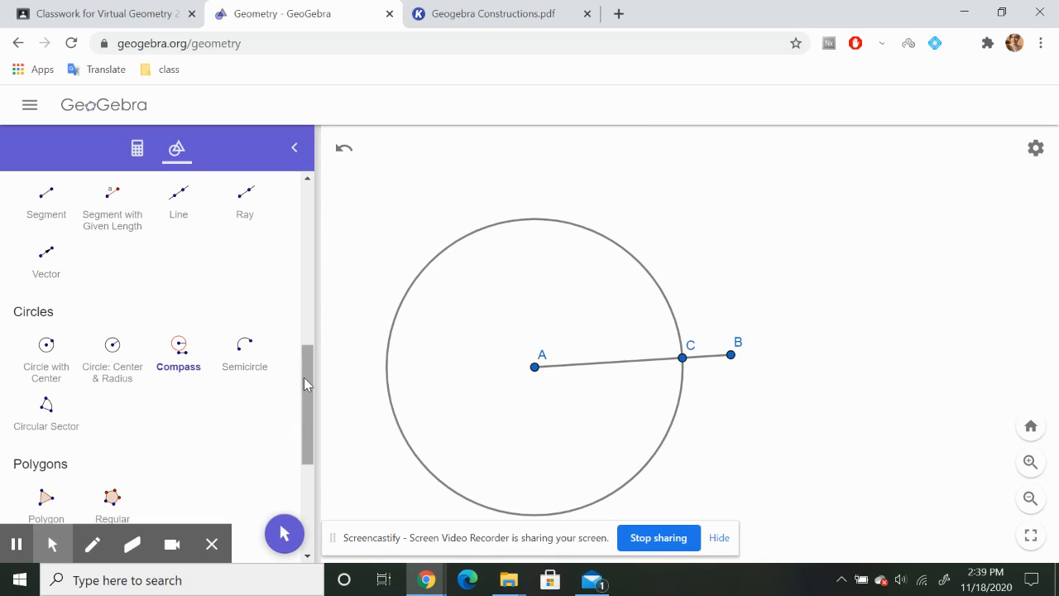
{"action": "left_click_drag", "start_coordinate": [306, 385], "coordinate": [312, 256]}
{"action": "left_click", "coordinate": [33, 238]}
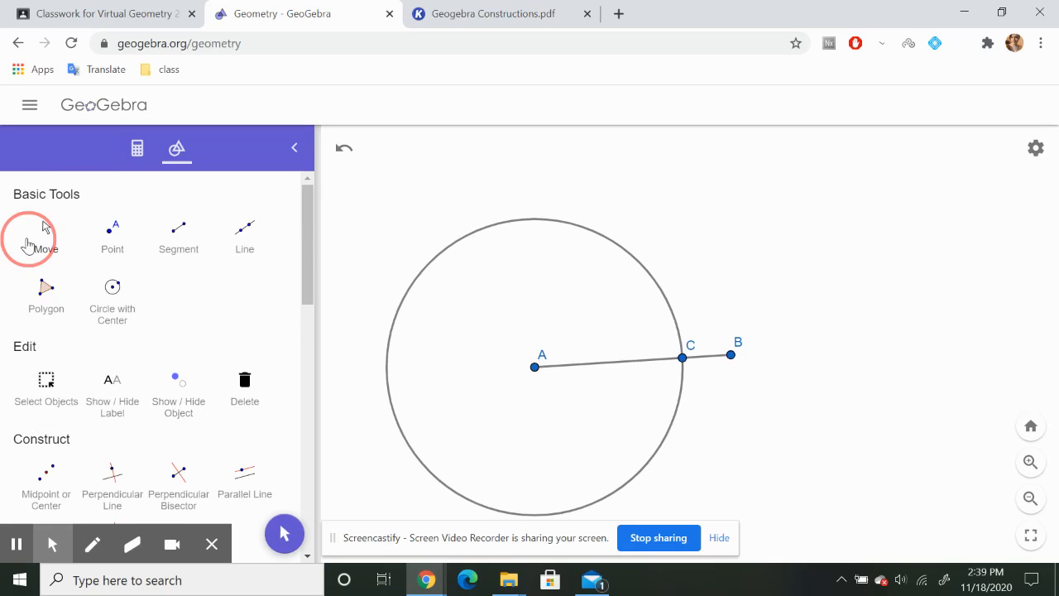
{"action": "left_click_drag", "start_coordinate": [757, 256], "coordinate": [807, 211]}
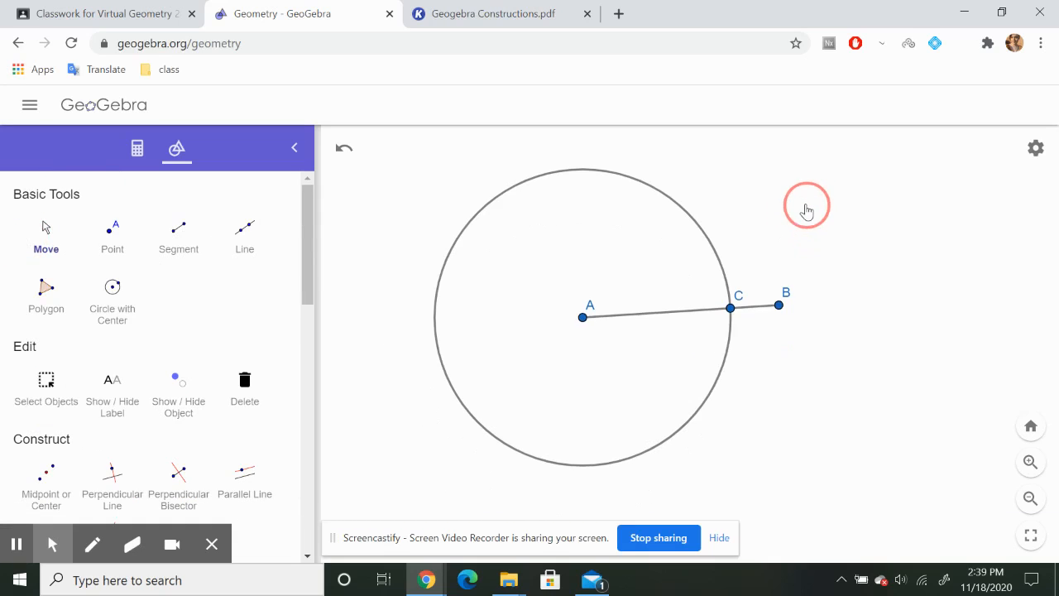
Return to the Kami worksheet and handwrite "compass", "A", "C" and "B" in the Step 3 blanks.
{"action": "left_click", "coordinate": [495, 13]}
{"action": "scroll", "coordinate": [376, 366], "scroll_direction": "down", "scroll_amount": 3}
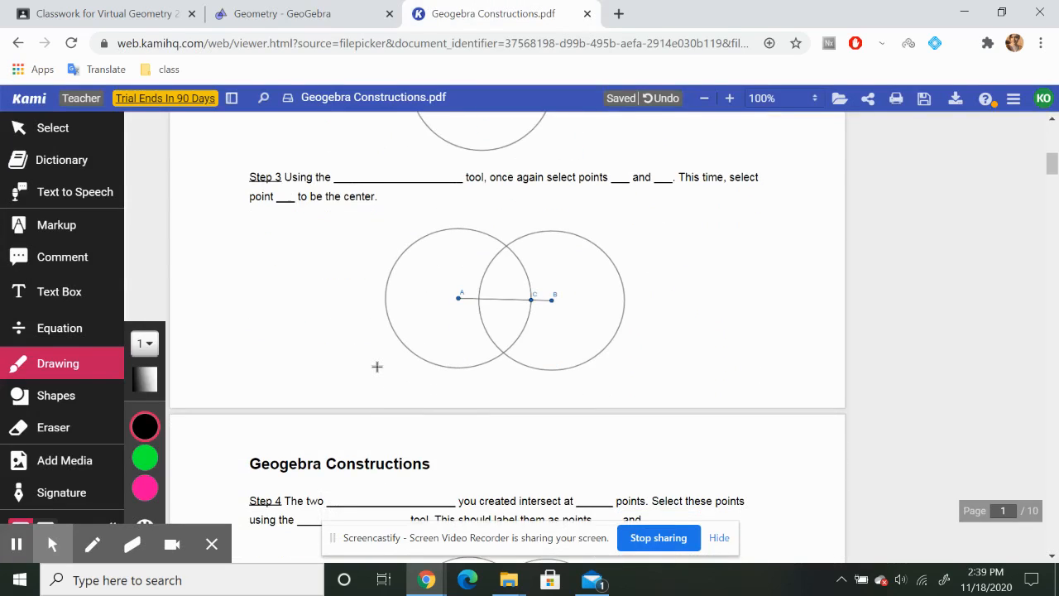
{"action": "left_click_drag", "start_coordinate": [352, 169], "coordinate": [429, 171]}
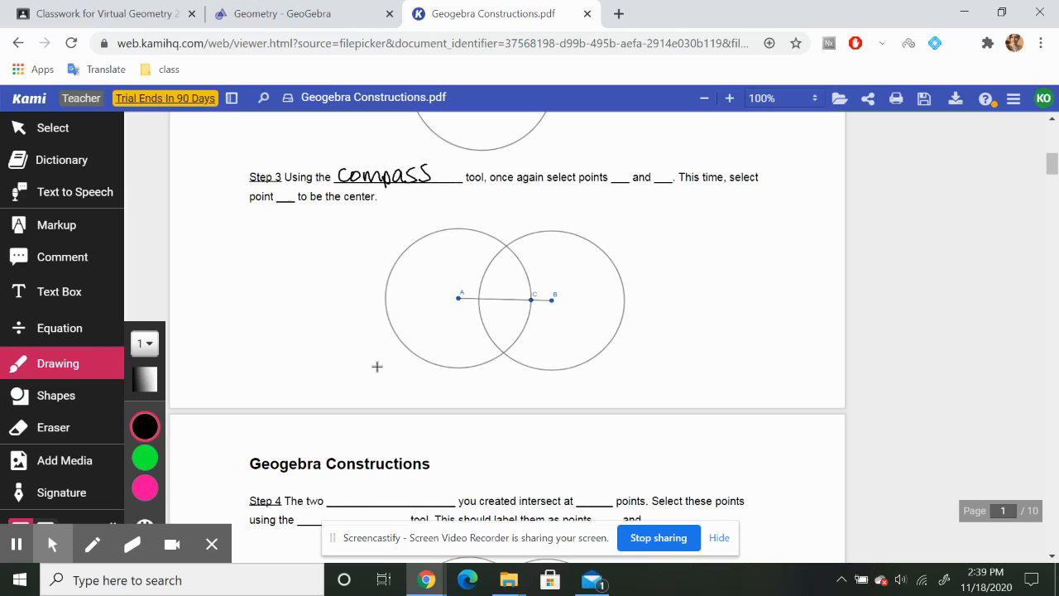
{"action": "left_click_drag", "start_coordinate": [614, 184], "coordinate": [672, 181]}
{"action": "left_click_drag", "start_coordinate": [280, 187], "coordinate": [283, 204]}
Switch to GeoGebra and use the Compass tool to draw a second circle with radius AC, centred at B.
{"action": "left_click", "coordinate": [305, 12]}
{"action": "scroll", "coordinate": [106, 403], "scroll_direction": "down", "scroll_amount": 1}
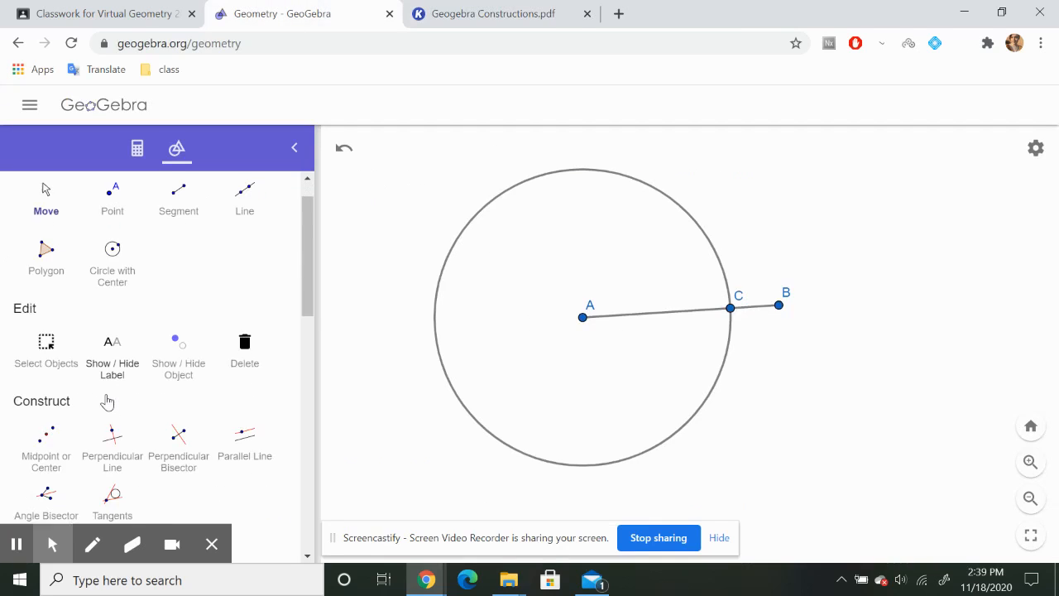
{"action": "scroll", "coordinate": [107, 402], "scroll_direction": "up", "scroll_amount": 1}
{"action": "scroll", "coordinate": [107, 400], "scroll_direction": "down", "scroll_amount": 5}
{"action": "left_click", "coordinate": [166, 377]}
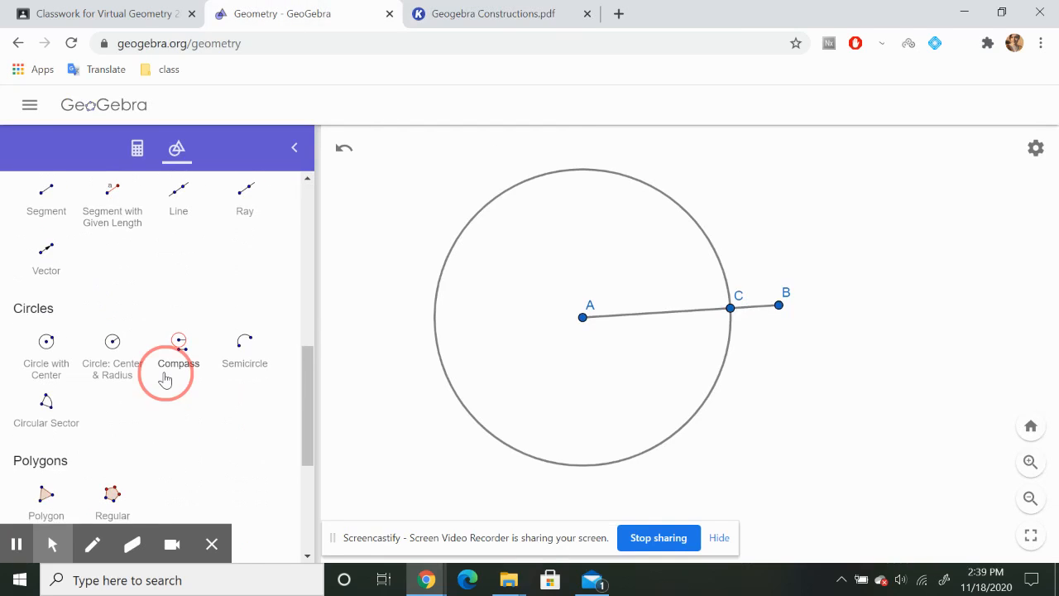
{"action": "left_click", "coordinate": [730, 312]}
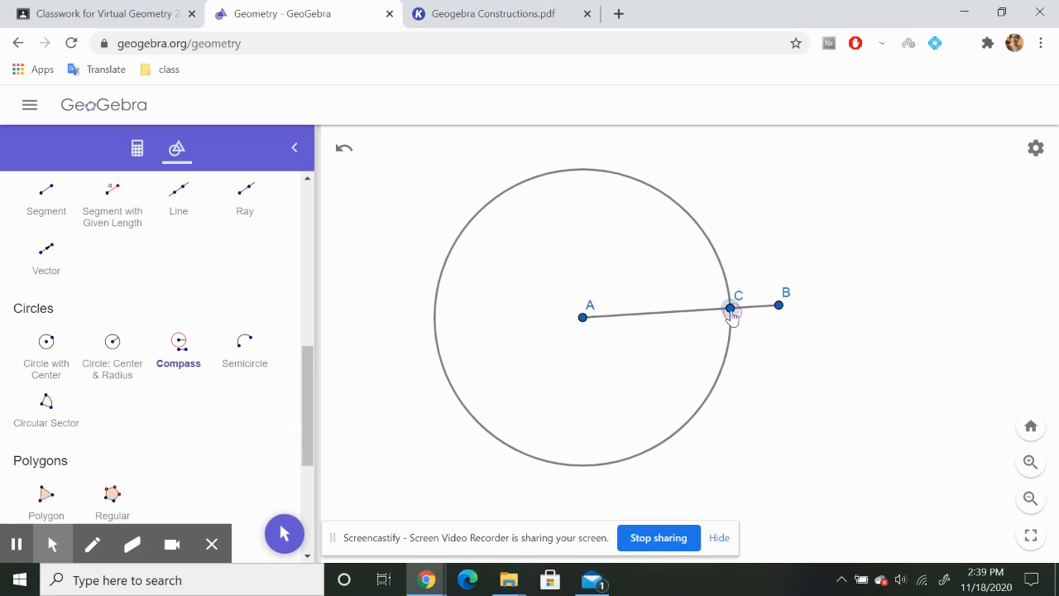
{"action": "left_click", "coordinate": [583, 320]}
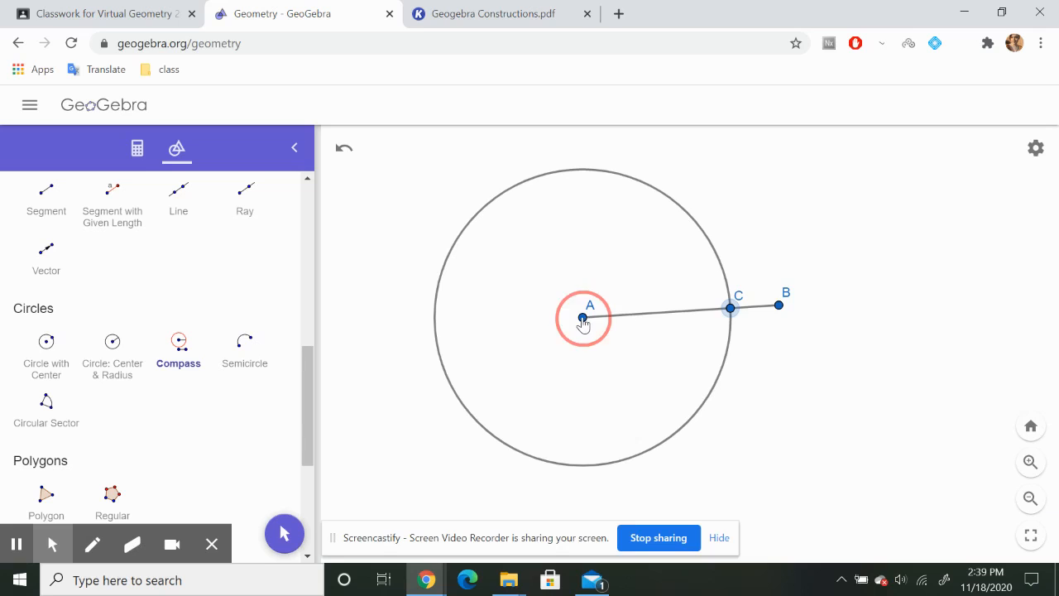
{"action": "left_click", "coordinate": [779, 307]}
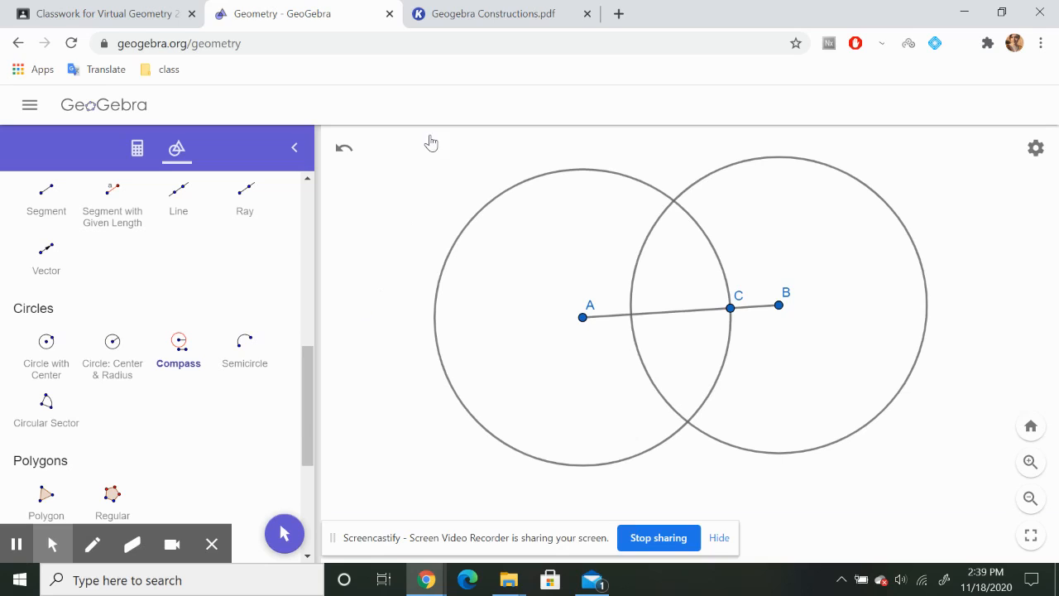
Return to the Kami worksheet and fill in Step 4 by hand with "circles", "2", "points" and the two intersection point labels.
{"action": "left_click", "coordinate": [465, 10]}
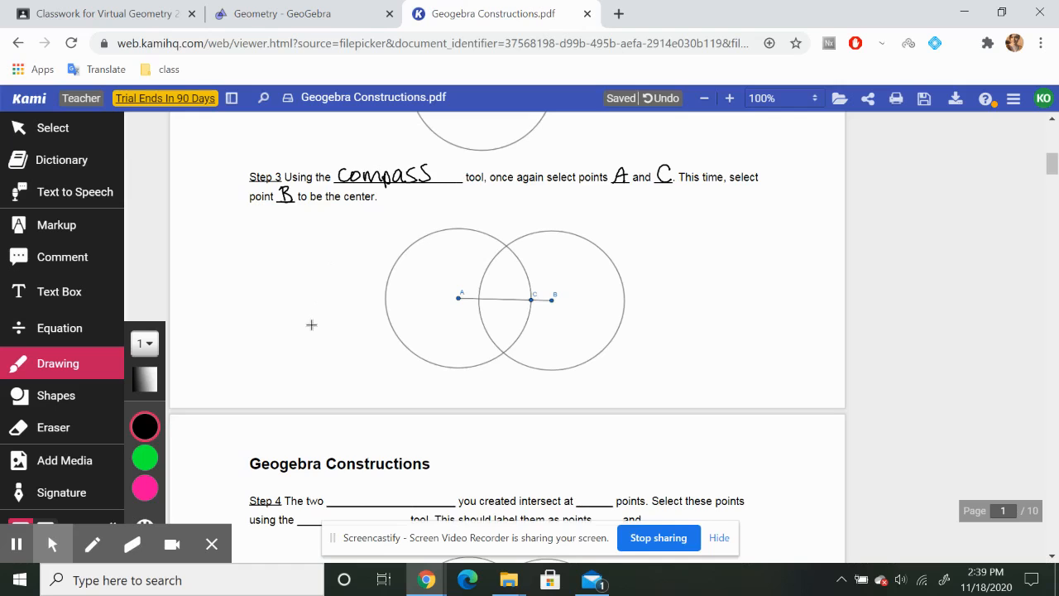
{"action": "scroll", "coordinate": [311, 324], "scroll_direction": "down", "scroll_amount": 4}
{"action": "scroll", "coordinate": [222, 280], "scroll_direction": "up", "scroll_amount": 3}
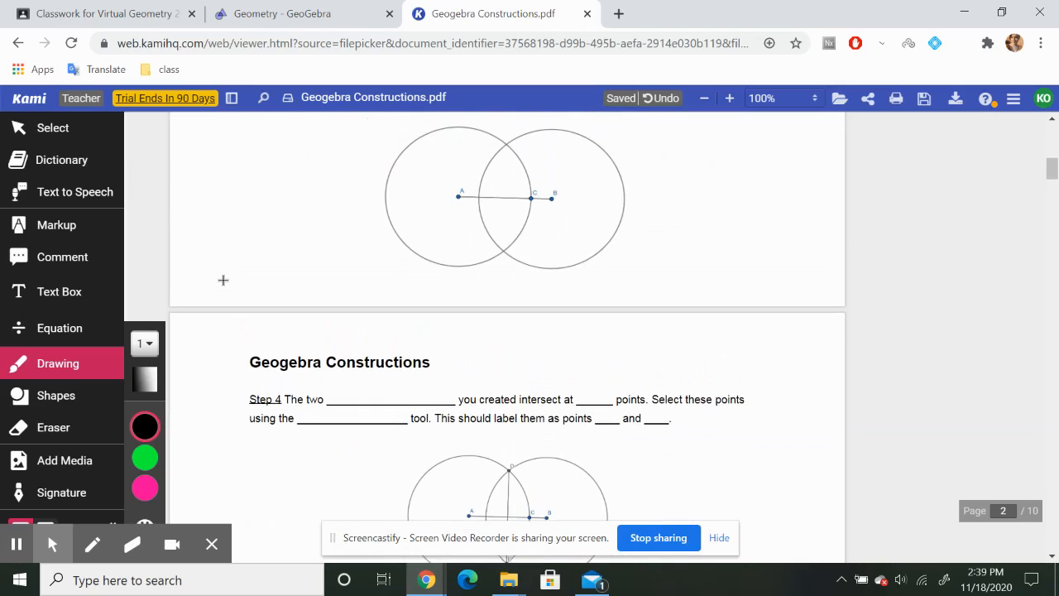
{"action": "scroll", "coordinate": [222, 280], "scroll_direction": "up", "scroll_amount": 2}
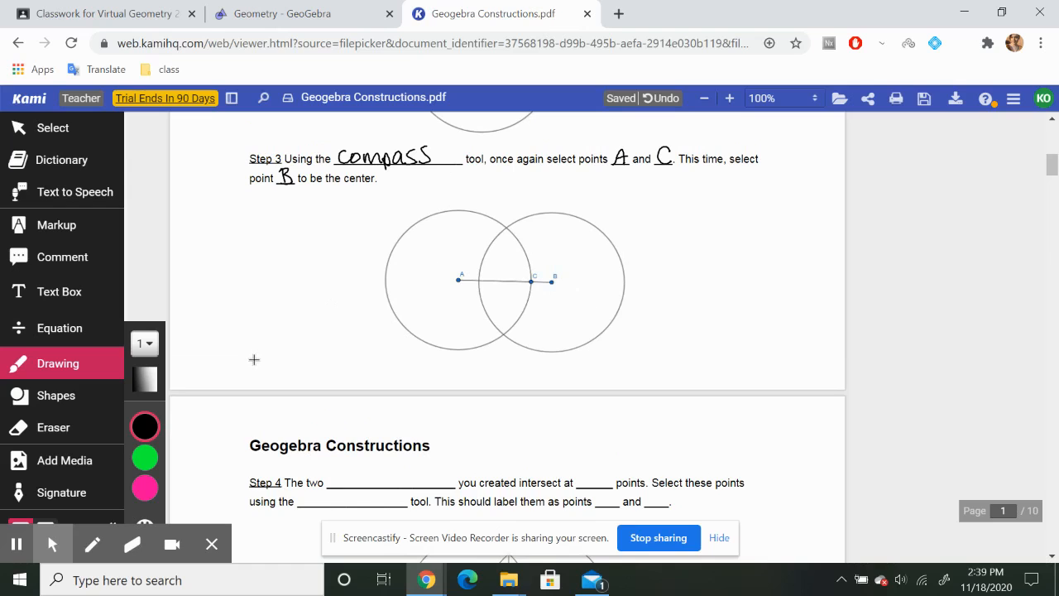
{"action": "scroll", "coordinate": [208, 307], "scroll_direction": "down", "scroll_amount": 5}
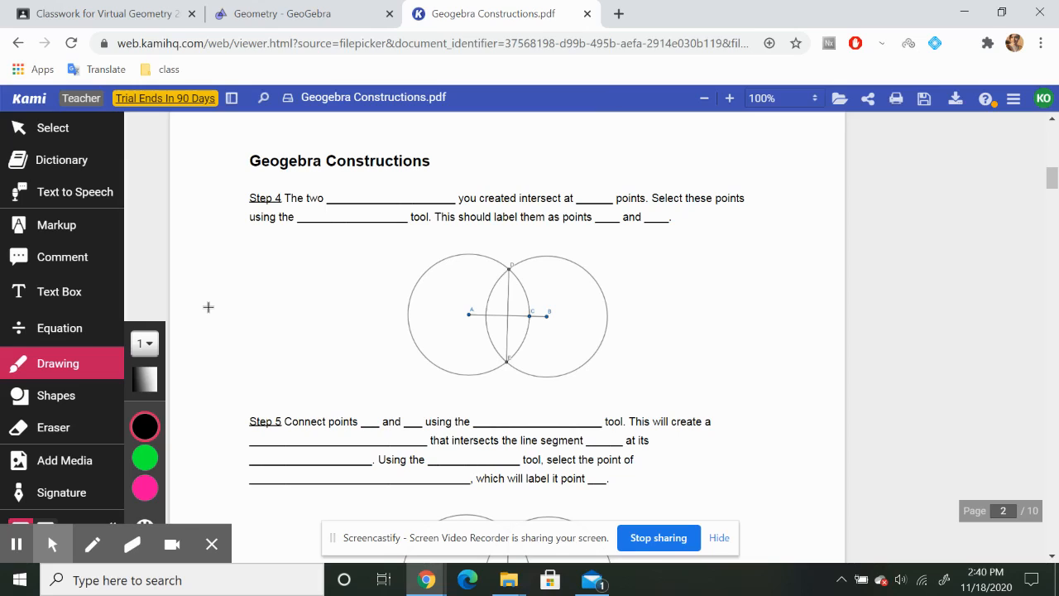
{"action": "left_click_drag", "start_coordinate": [341, 189], "coordinate": [407, 198]}
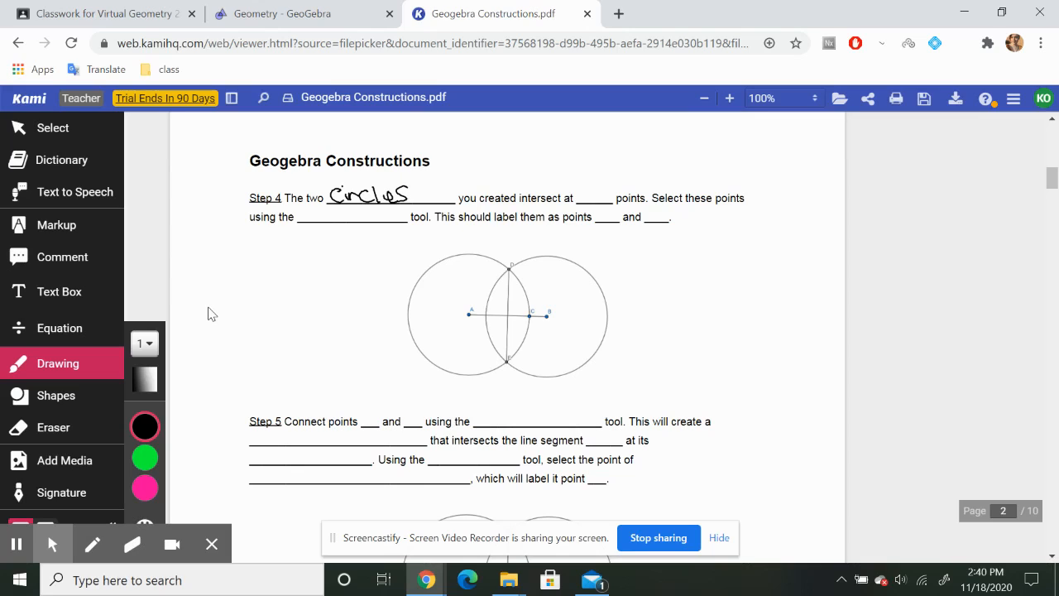
{"action": "left_click_drag", "start_coordinate": [586, 189], "coordinate": [602, 201]}
{"action": "left_click_drag", "start_coordinate": [304, 217], "coordinate": [357, 222]}
{"action": "left_click_drag", "start_coordinate": [369, 209], "coordinate": [363, 222]}
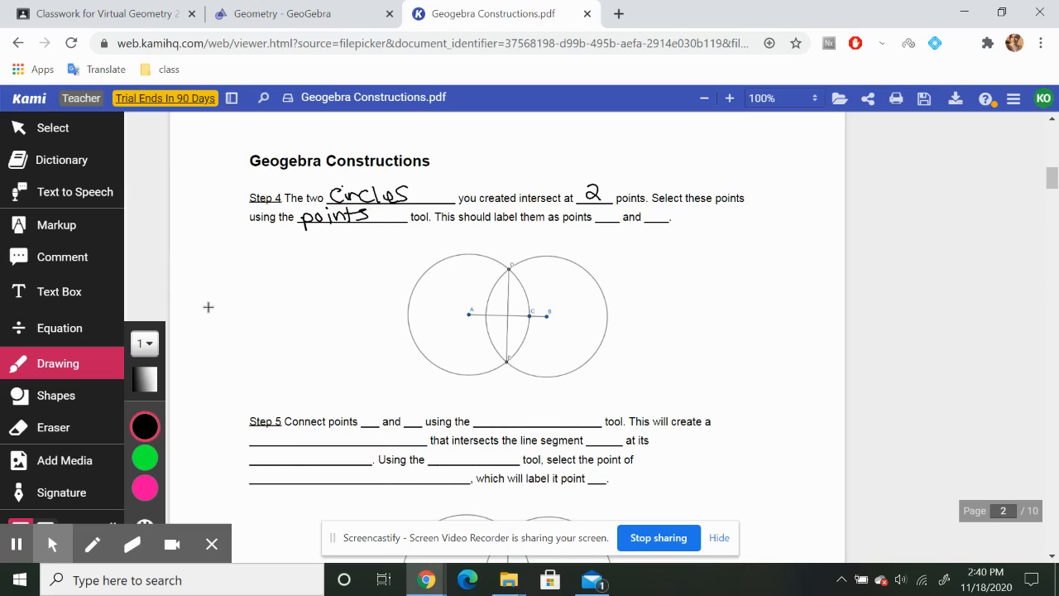
{"action": "mouse_move", "coordinate": [601, 212]}
{"action": "left_mouse_down"}
{"action": "mouse_move", "coordinate": [604, 223]}
{"action": "mouse_move", "coordinate": [660, 221]}
{"action": "mouse_move", "coordinate": [662, 208]}
{"action": "left_mouse_up"}
Switch to GeoGebra and place points at the upper and lower intersections of the two circles.
{"action": "left_click", "coordinate": [283, 14]}
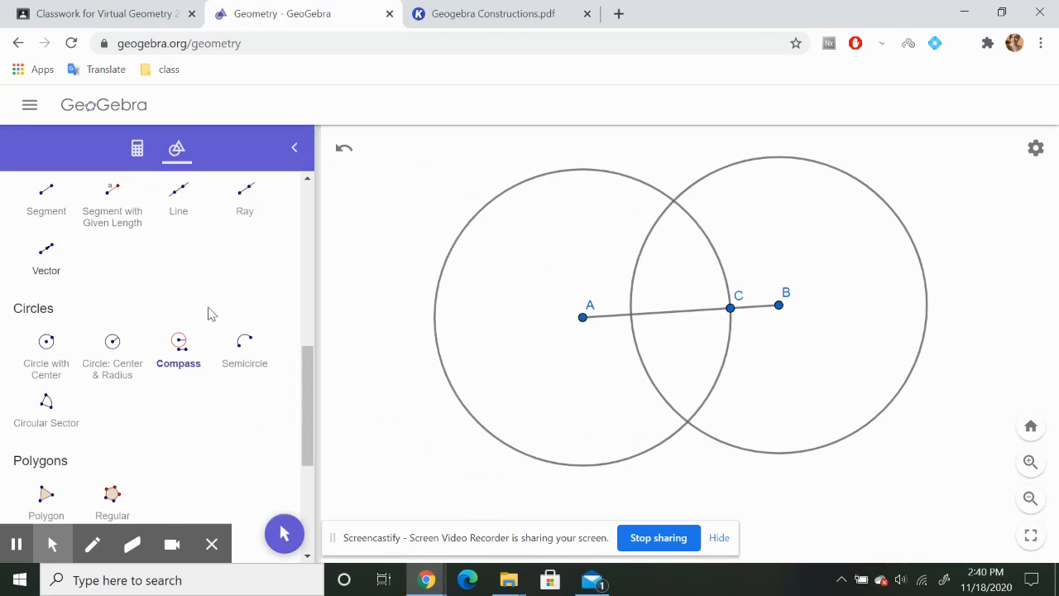
{"action": "scroll", "coordinate": [209, 313], "scroll_direction": "up", "scroll_amount": 6}
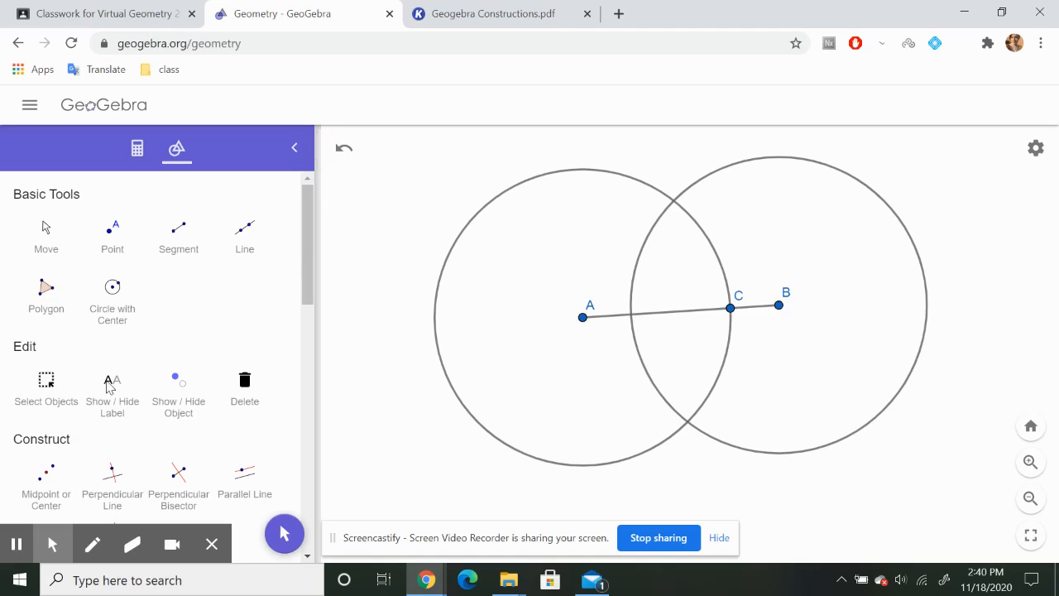
{"action": "left_click", "coordinate": [131, 255]}
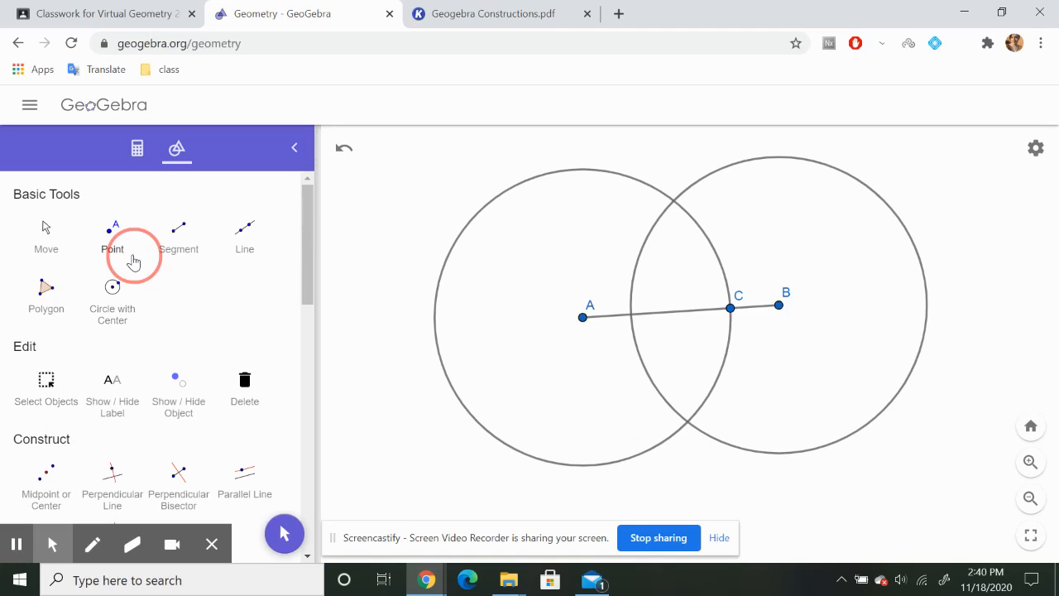
{"action": "left_click", "coordinate": [674, 201]}
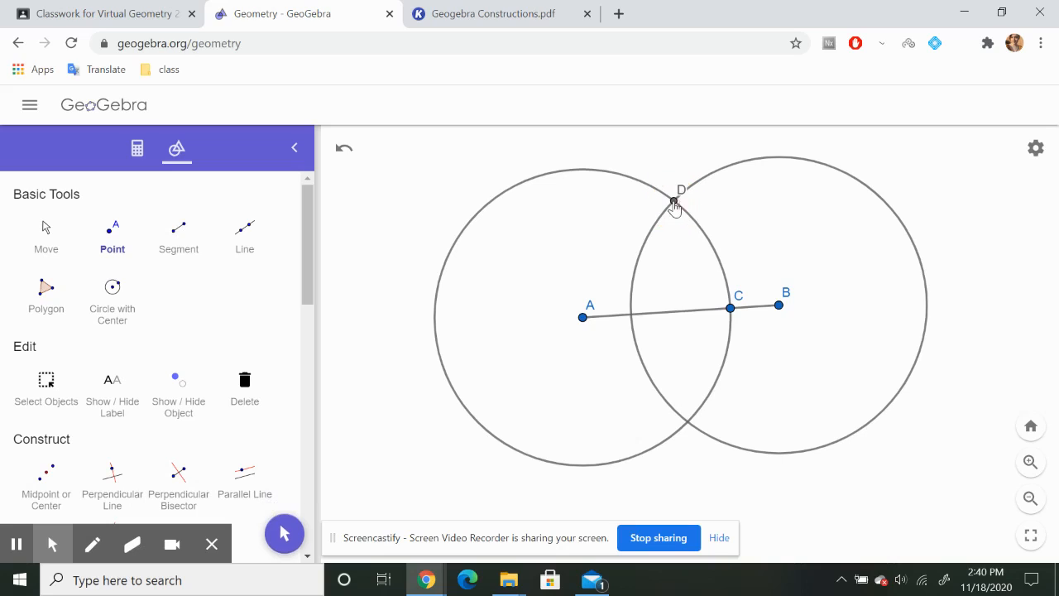
{"action": "left_click", "coordinate": [687, 422]}
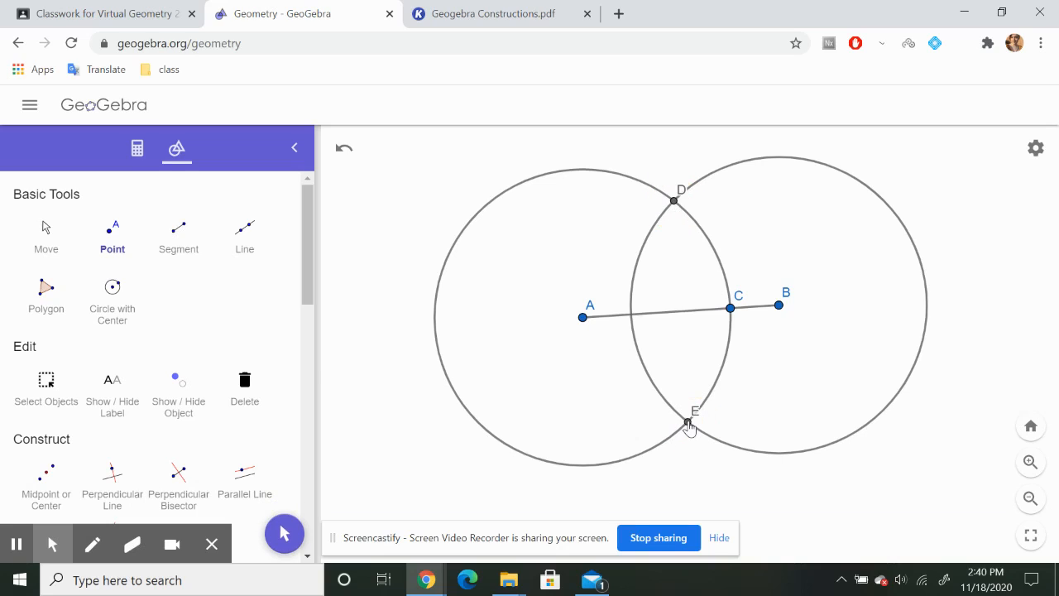
Return to the Kami worksheet and handwrite "D", "E", "segment" and "segment" in the first four Step 5 blanks.
{"action": "left_click", "coordinate": [466, 6]}
{"action": "scroll", "coordinate": [332, 312], "scroll_direction": "down", "scroll_amount": 3}
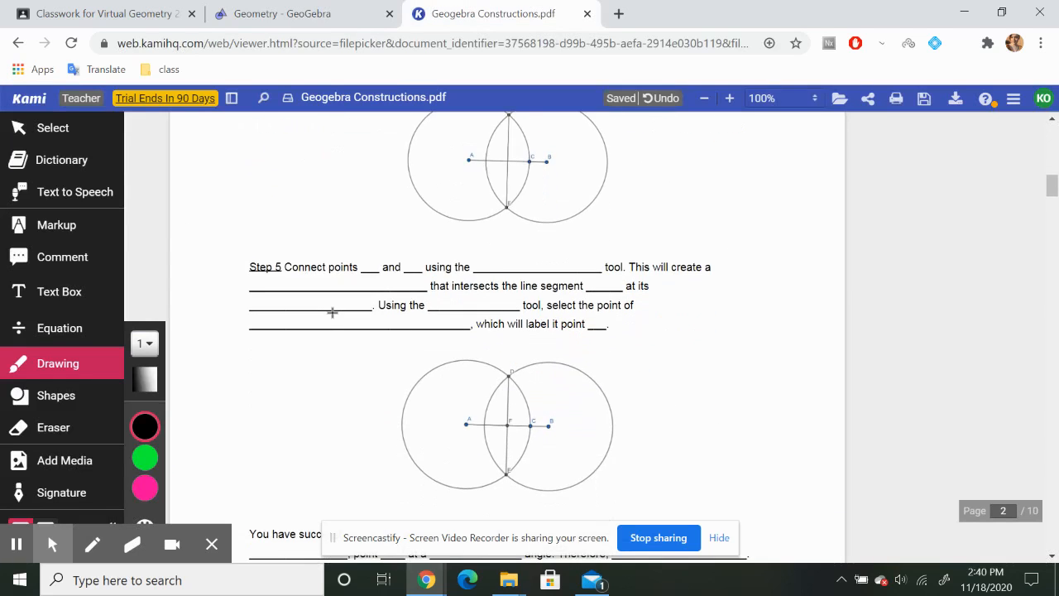
{"action": "scroll", "coordinate": [332, 312], "scroll_direction": "up", "scroll_amount": 1}
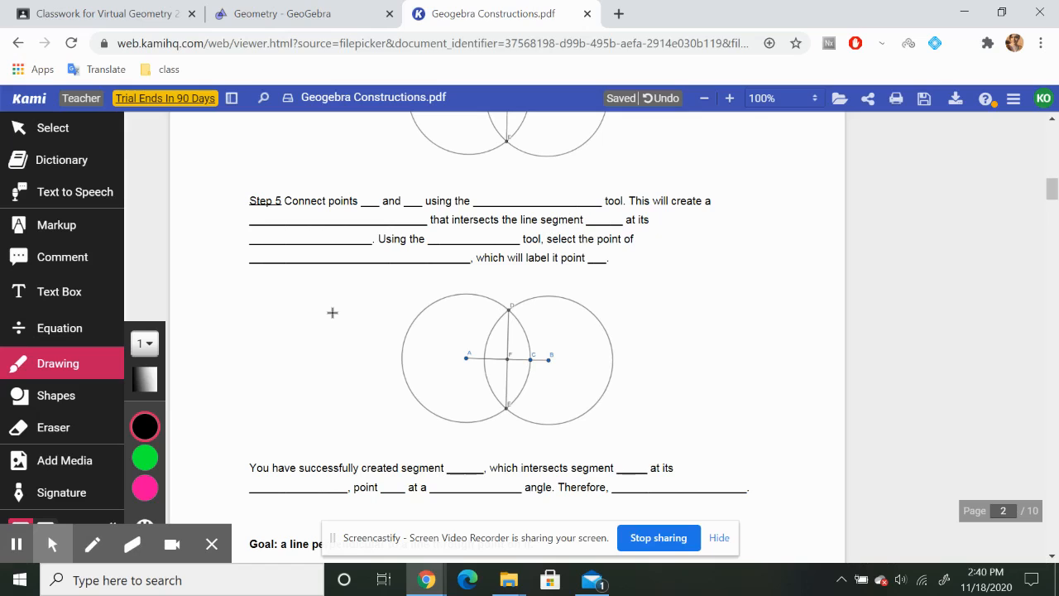
{"action": "mouse_move", "coordinate": [364, 192]}
{"action": "left_mouse_down"}
{"action": "mouse_move", "coordinate": [365, 205]}
{"action": "mouse_move", "coordinate": [421, 205]}
{"action": "left_mouse_up"}
{"action": "mouse_move", "coordinate": [488, 194]}
{"action": "left_mouse_down"}
{"action": "mouse_move", "coordinate": [479, 204]}
{"action": "mouse_move", "coordinate": [500, 202]}
{"action": "mouse_move", "coordinate": [500, 211]}
{"action": "mouse_move", "coordinate": [576, 192]}
{"action": "left_mouse_up"}
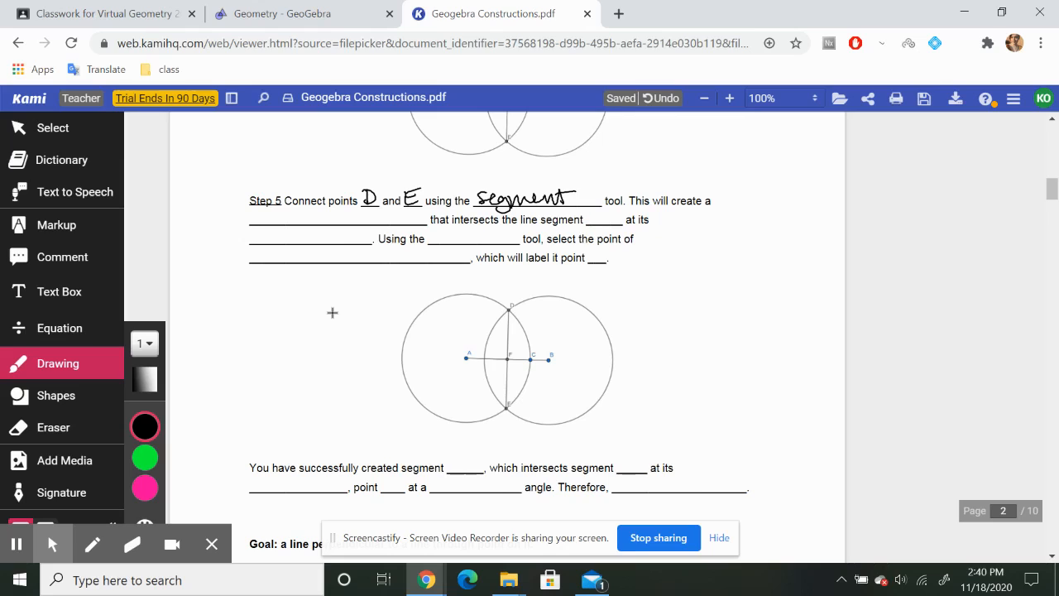
{"action": "mouse_move", "coordinate": [274, 213]}
{"action": "left_mouse_down"}
{"action": "mouse_move", "coordinate": [293, 227]}
{"action": "mouse_move", "coordinate": [321, 217]}
{"action": "mouse_move", "coordinate": [355, 227]}
{"action": "mouse_move", "coordinate": [365, 213]}
{"action": "left_mouse_up"}
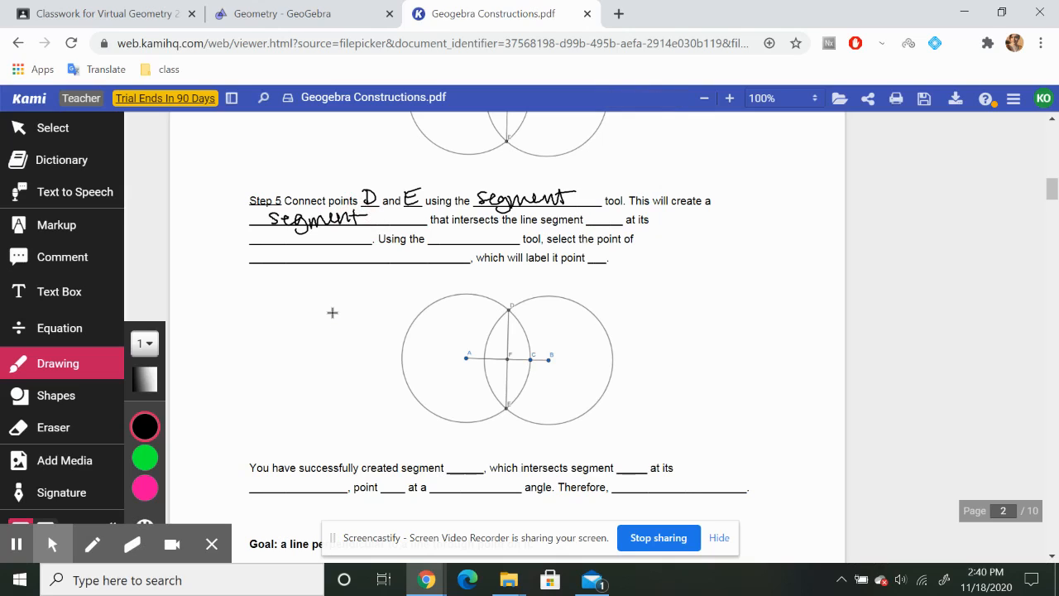
Handwrite "AB", "midpoint", "point", "intersection" and "F" in the remaining Step 5 blanks.
{"action": "mouse_move", "coordinate": [592, 225]}
{"action": "left_mouse_down"}
{"action": "mouse_move", "coordinate": [598, 214]}
{"action": "mouse_move", "coordinate": [620, 217]}
{"action": "left_mouse_up"}
{"action": "left_click_drag", "start_coordinate": [263, 241], "coordinate": [351, 230]}
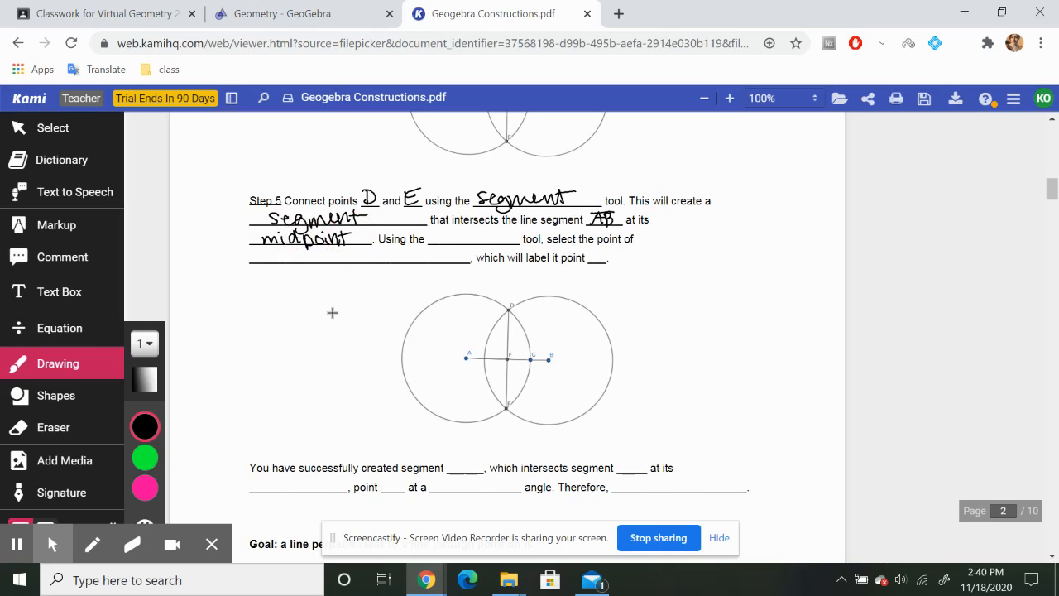
{"action": "left_click_drag", "start_coordinate": [438, 242], "coordinate": [490, 231]}
{"action": "mouse_move", "coordinate": [258, 252]}
{"action": "left_mouse_down"}
{"action": "mouse_move", "coordinate": [315, 252]}
{"action": "mouse_move", "coordinate": [331, 269]}
{"action": "mouse_move", "coordinate": [379, 257]}
{"action": "left_mouse_up"}
{"action": "mouse_move", "coordinate": [591, 263]}
{"action": "left_mouse_down"}
{"action": "mouse_move", "coordinate": [591, 247]}
{"action": "mouse_move", "coordinate": [605, 248]}
{"action": "left_mouse_up"}
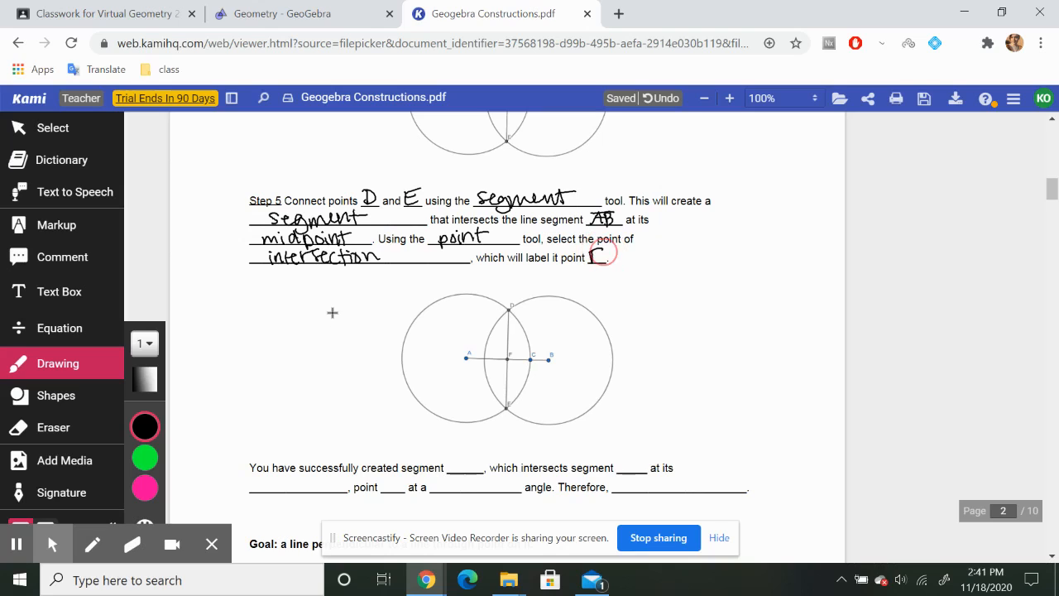
Switch to GeoGebra, draw segment DE and place a point where it crosses segment AB.
{"action": "left_click", "coordinate": [277, 10]}
{"action": "left_click", "coordinate": [178, 230]}
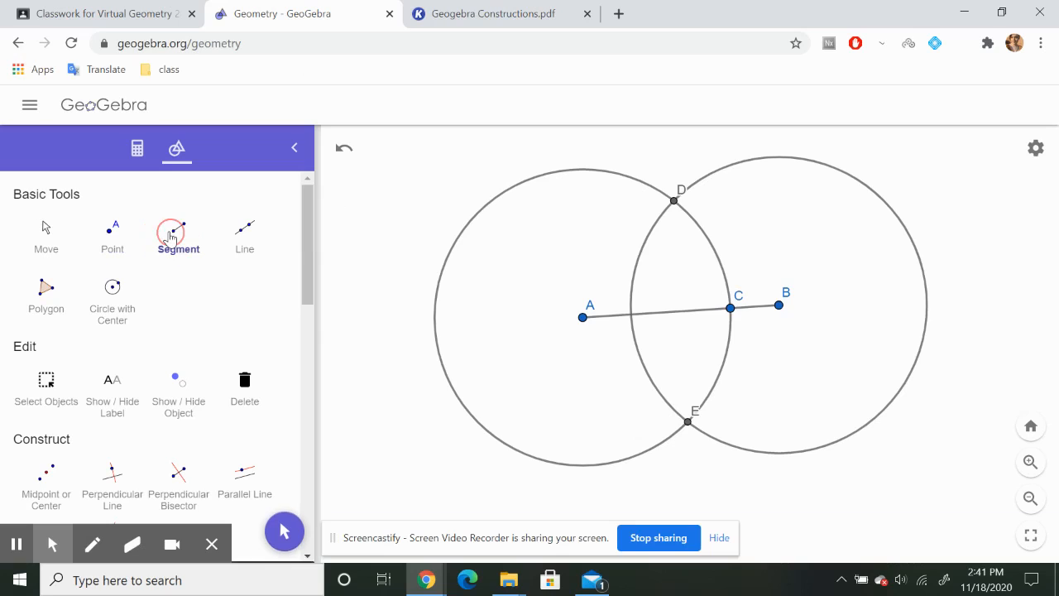
{"action": "left_click", "coordinate": [674, 202]}
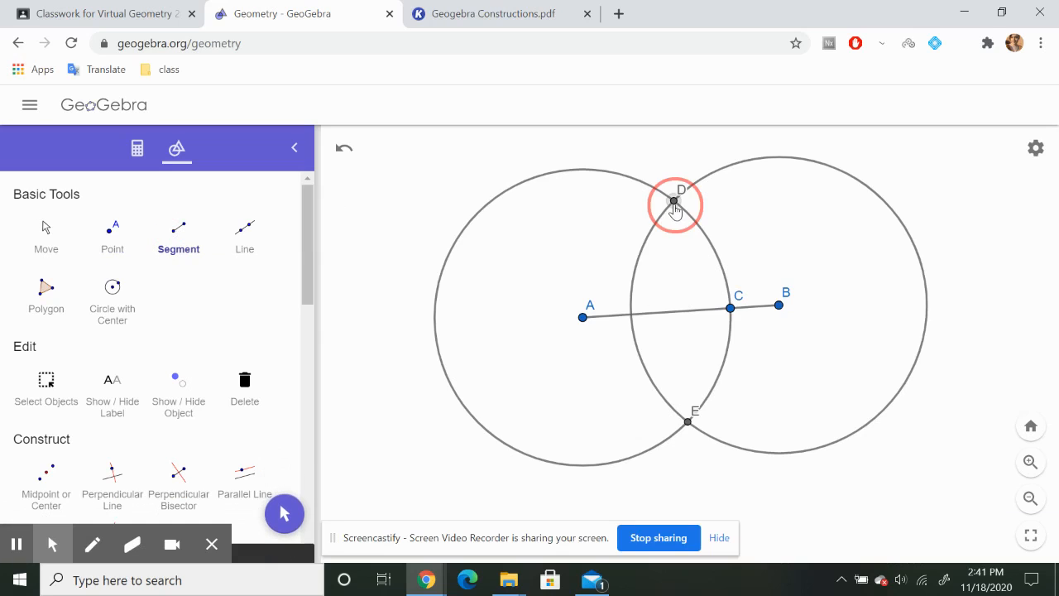
{"action": "left_click", "coordinate": [689, 423]}
{"action": "left_click", "coordinate": [115, 236]}
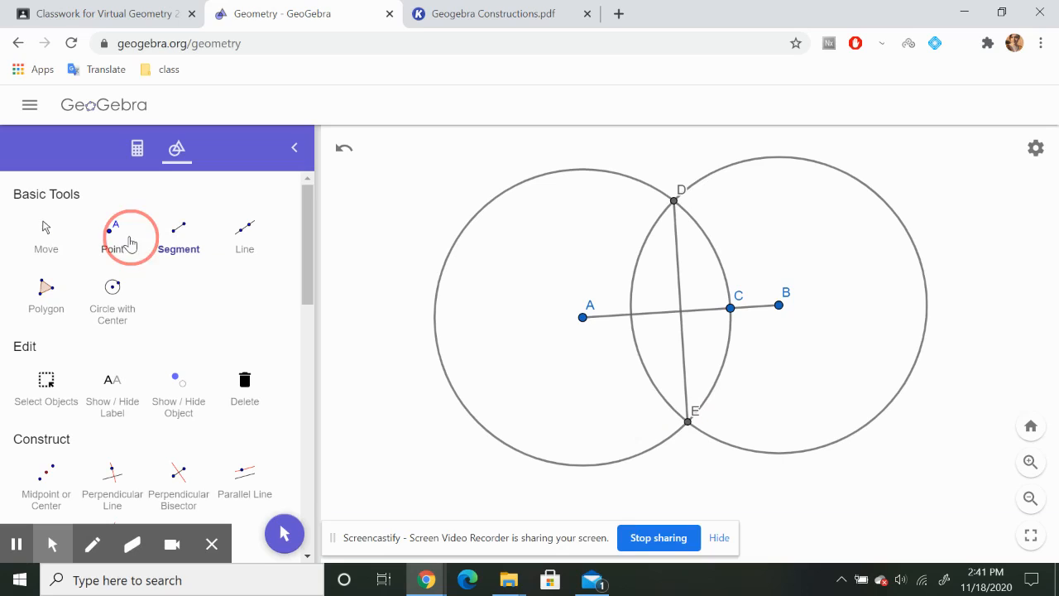
{"action": "left_click", "coordinate": [681, 312]}
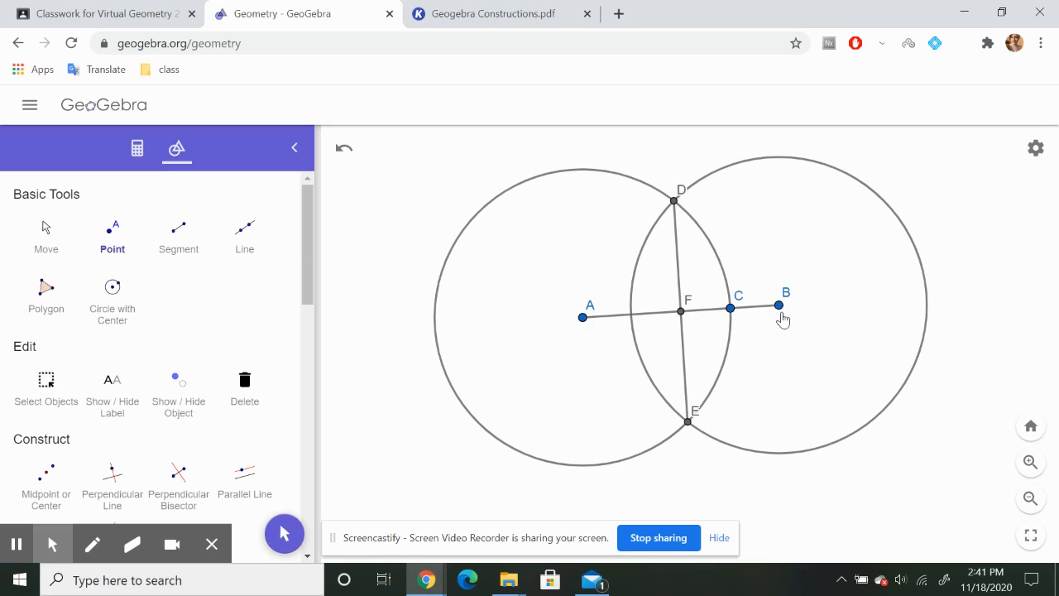
Return to the Kami worksheet and handwrite "DE" and "AB" with overlines in the two segment blanks of the closing statement.
{"action": "left_click", "coordinate": [489, 6]}
{"action": "scroll", "coordinate": [331, 361], "scroll_direction": "down", "scroll_amount": 3}
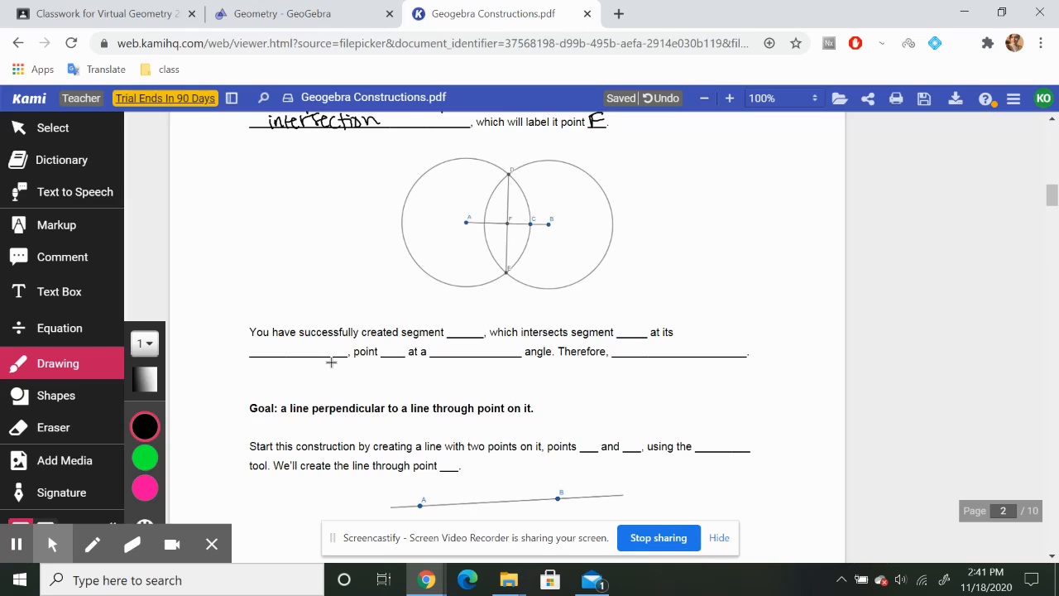
{"action": "mouse_move", "coordinate": [452, 323]}
{"action": "left_mouse_down"}
{"action": "mouse_move", "coordinate": [451, 338]}
{"action": "mouse_move", "coordinate": [478, 336]}
{"action": "left_mouse_up"}
{"action": "left_click_drag", "start_coordinate": [467, 331], "coordinate": [479, 319]}
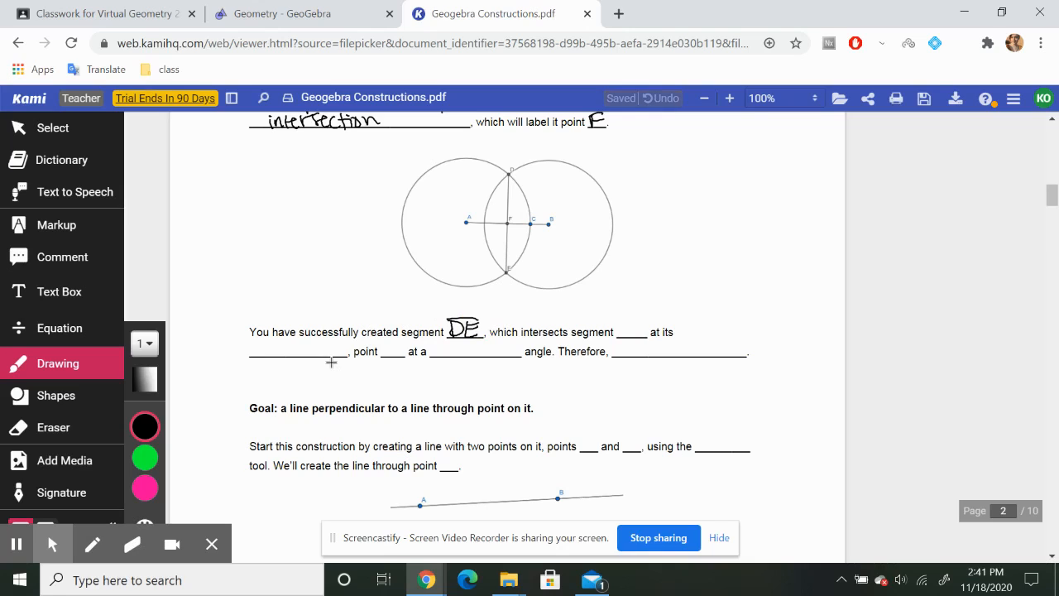
{"action": "left_click_drag", "start_coordinate": [623, 341], "coordinate": [629, 318]}
{"action": "left_click_drag", "start_coordinate": [629, 318], "coordinate": [635, 339]}
{"action": "left_click_drag", "start_coordinate": [624, 331], "coordinate": [638, 341]}
{"action": "mouse_move", "coordinate": [638, 320]}
{"action": "left_mouse_down"}
{"action": "mouse_move", "coordinate": [639, 341]}
{"action": "mouse_move", "coordinate": [649, 317]}
{"action": "left_mouse_up"}
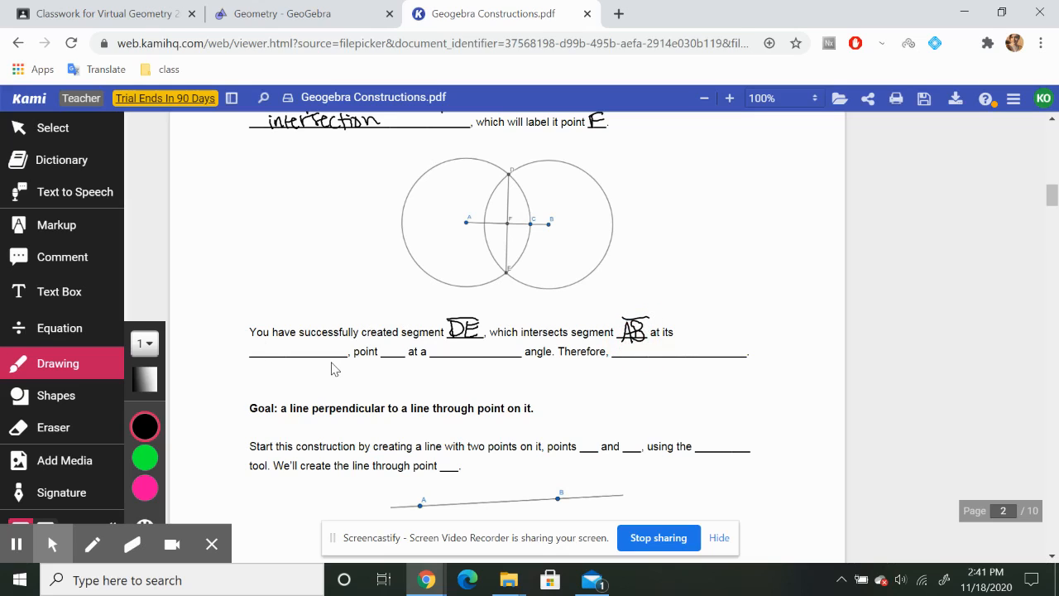
Handwrite "midpoint", "F" and "right" in the next three blanks of the closing statement.
{"action": "mouse_move", "coordinate": [250, 354]}
{"action": "left_mouse_down"}
{"action": "mouse_move", "coordinate": [267, 350]}
{"action": "mouse_move", "coordinate": [263, 335]}
{"action": "mouse_move", "coordinate": [284, 355]}
{"action": "mouse_move", "coordinate": [333, 348]}
{"action": "mouse_move", "coordinate": [327, 341]}
{"action": "left_mouse_up"}
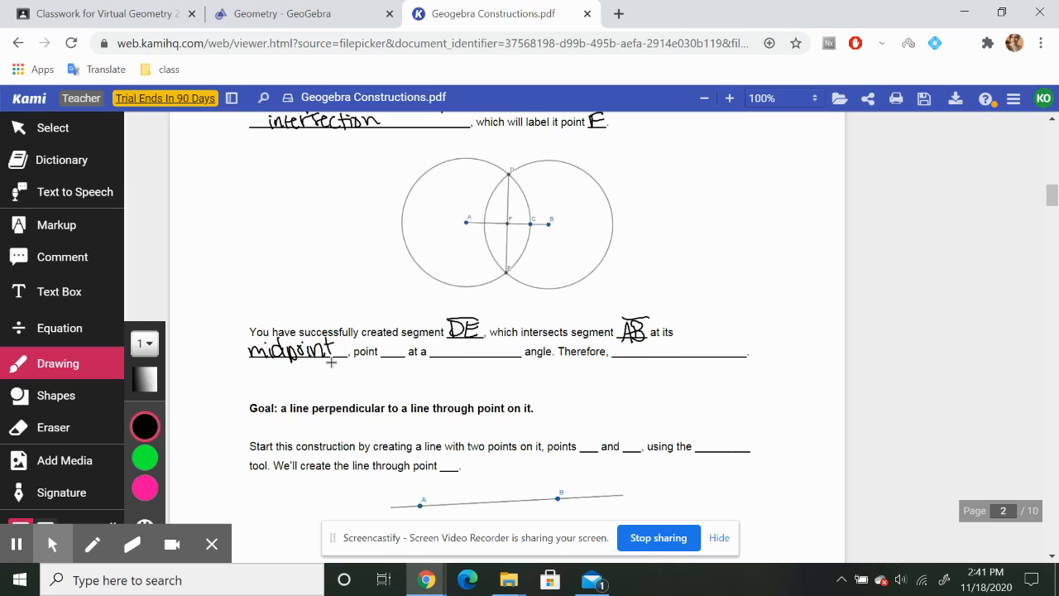
{"action": "left_click_drag", "start_coordinate": [394, 341], "coordinate": [392, 358]}
{"action": "mouse_move", "coordinate": [394, 341]}
{"action": "left_mouse_down"}
{"action": "mouse_move", "coordinate": [461, 359]}
{"action": "mouse_move", "coordinate": [505, 344]}
{"action": "left_mouse_up"}
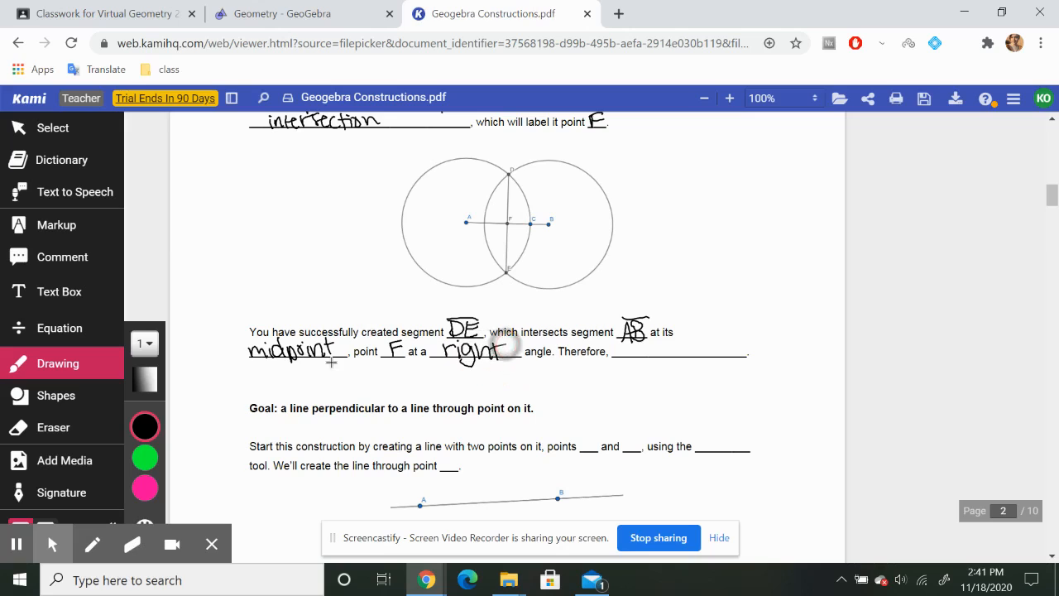
Check the finished construction in GeoGebra and handwrite the conclusion in the worksheet's "Therefore" blank.
{"action": "left_click", "coordinate": [282, 13]}
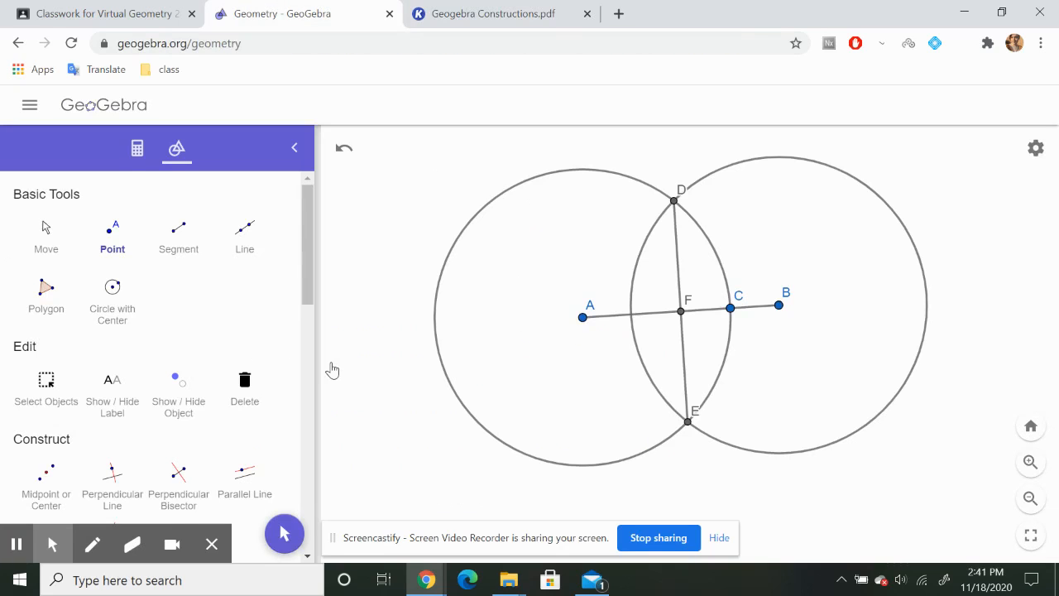
{"action": "key", "text": "ctrl+Tab"}
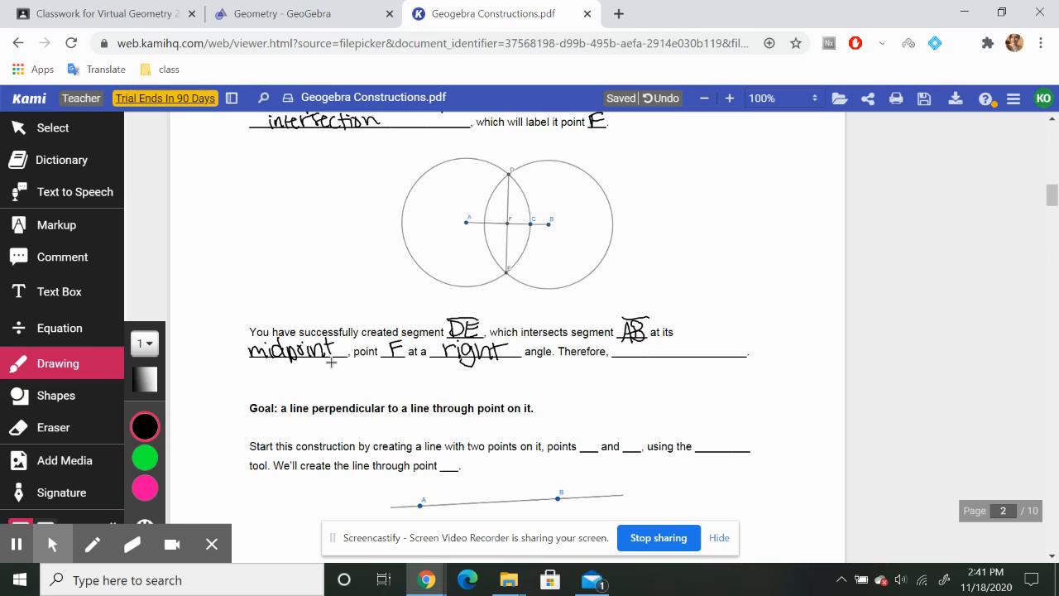
{"action": "mouse_move", "coordinate": [647, 342]}
{"action": "left_mouse_down"}
{"action": "mouse_move", "coordinate": [647, 359]}
{"action": "mouse_move", "coordinate": [686, 354]}
{"action": "left_mouse_up"}
{"action": "left_click_drag", "start_coordinate": [677, 354], "coordinate": [699, 353]}
{"action": "mouse_move", "coordinate": [706, 357]}
{"action": "left_mouse_down"}
{"action": "mouse_move", "coordinate": [713, 342]}
{"action": "mouse_move", "coordinate": [722, 357]}
{"action": "left_mouse_up"}
{"action": "left_click_drag", "start_coordinate": [722, 343], "coordinate": [722, 357]}
Handwrite "A" and "B" in the two point blanks introducing the perpendicular line through a point on it.
{"action": "scroll", "coordinate": [822, 366], "scroll_direction": "down", "scroll_amount": 3}
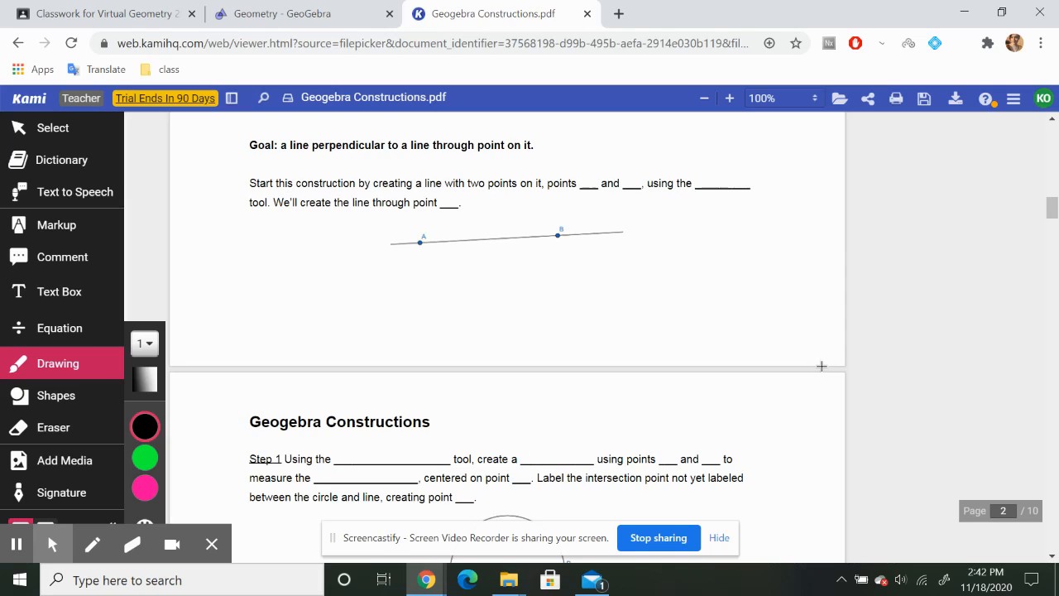
{"action": "mouse_move", "coordinate": [582, 188]}
{"action": "left_mouse_down"}
{"action": "mouse_move", "coordinate": [588, 172]}
{"action": "mouse_move", "coordinate": [595, 187]}
{"action": "mouse_move", "coordinate": [634, 177]}
{"action": "mouse_move", "coordinate": [629, 187]}
{"action": "left_mouse_up"}
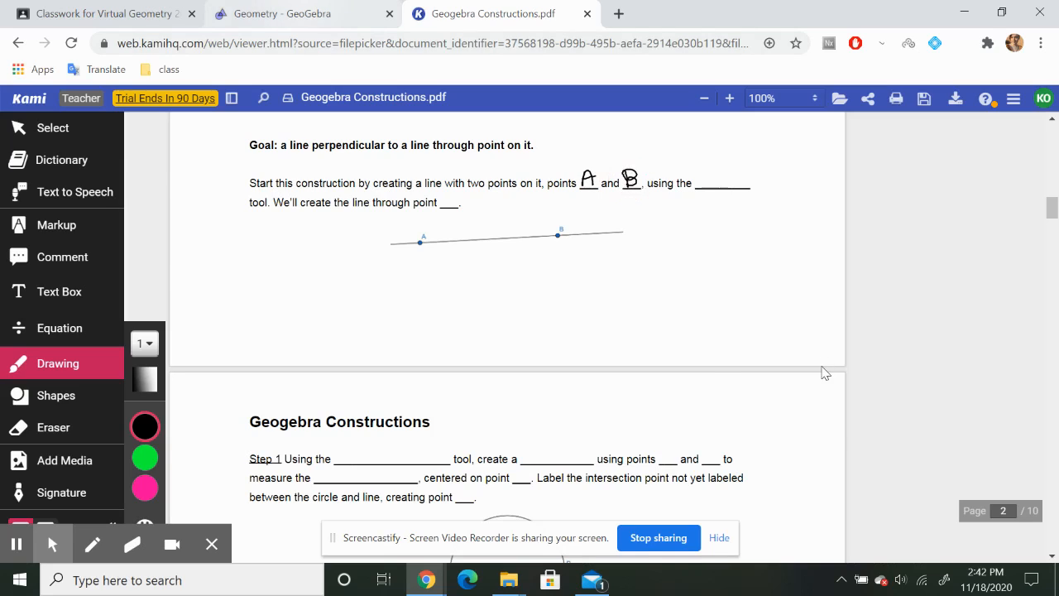
Switch to GeoGebra and clear the whole construction without saving it.
{"action": "key", "text": "ctrl+shift+Tab"}
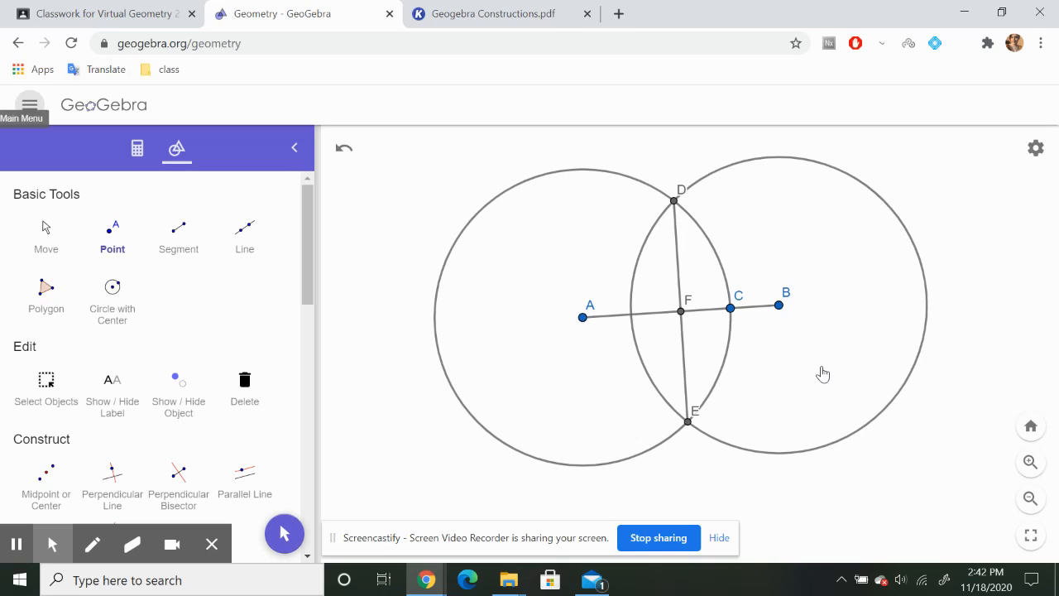
{"action": "left_click", "coordinate": [30, 104]}
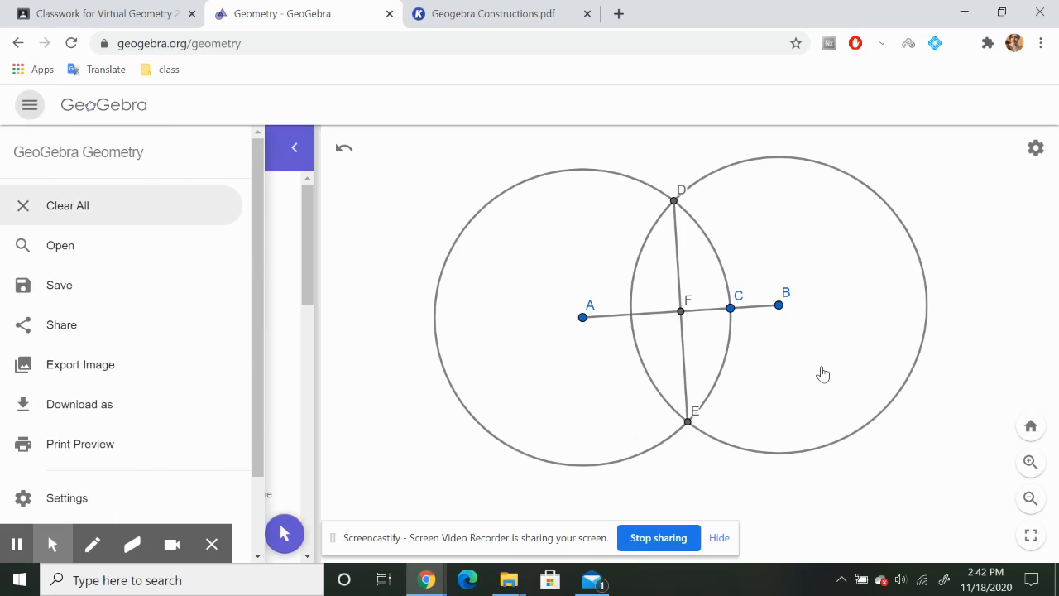
{"action": "left_click", "coordinate": [67, 205]}
{"action": "left_click", "coordinate": [614, 418]}
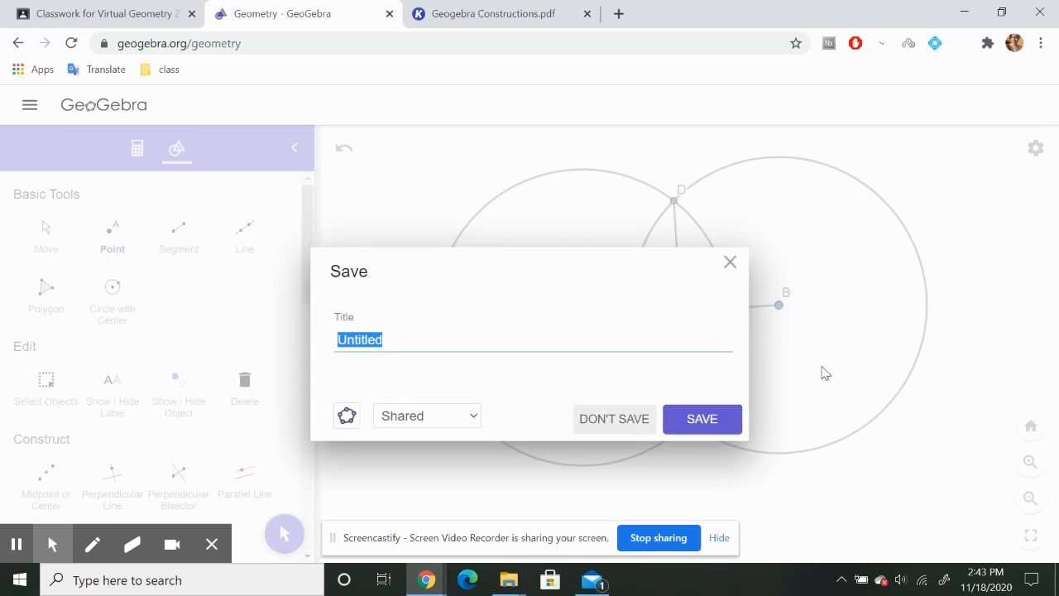
Draw a slightly rising line through two new points A and B, and return to the Kami worksheet.
{"action": "left_click", "coordinate": [242, 239]}
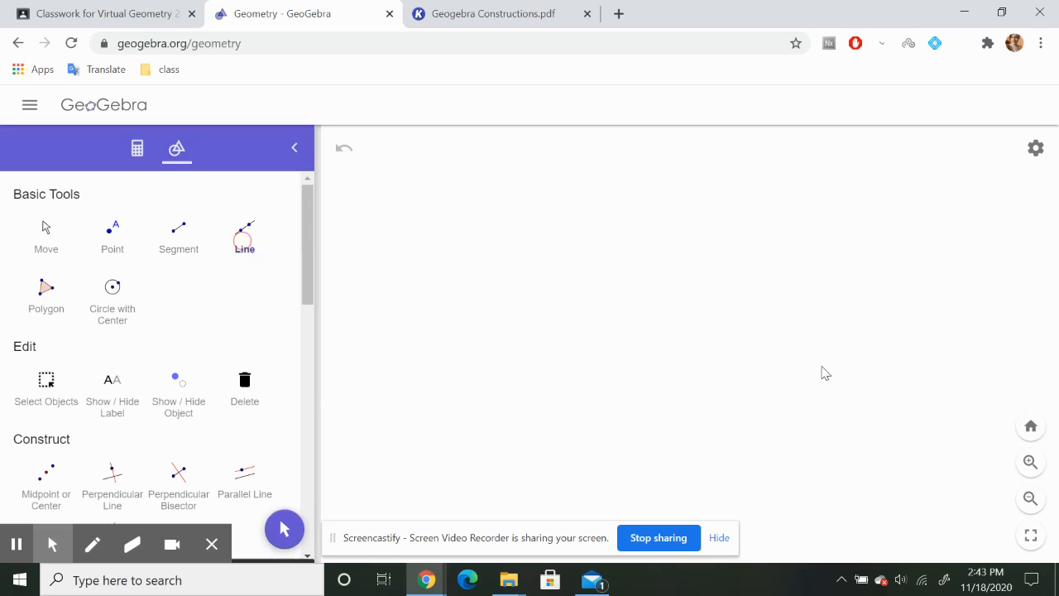
{"action": "left_click", "coordinate": [468, 388]}
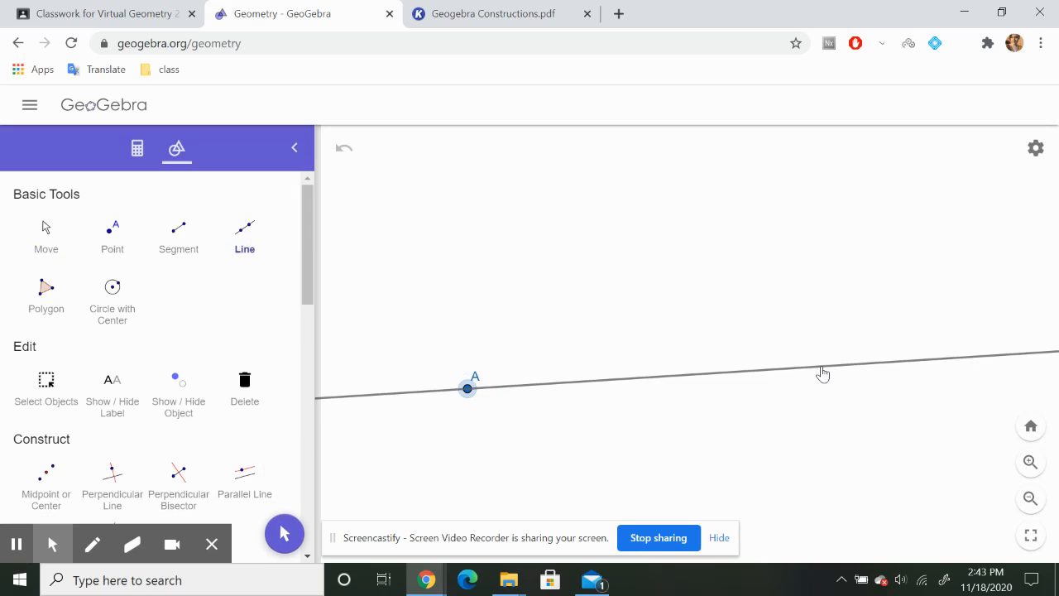
{"action": "left_click", "coordinate": [790, 365]}
{"action": "key", "text": "ctrl+Tab"}
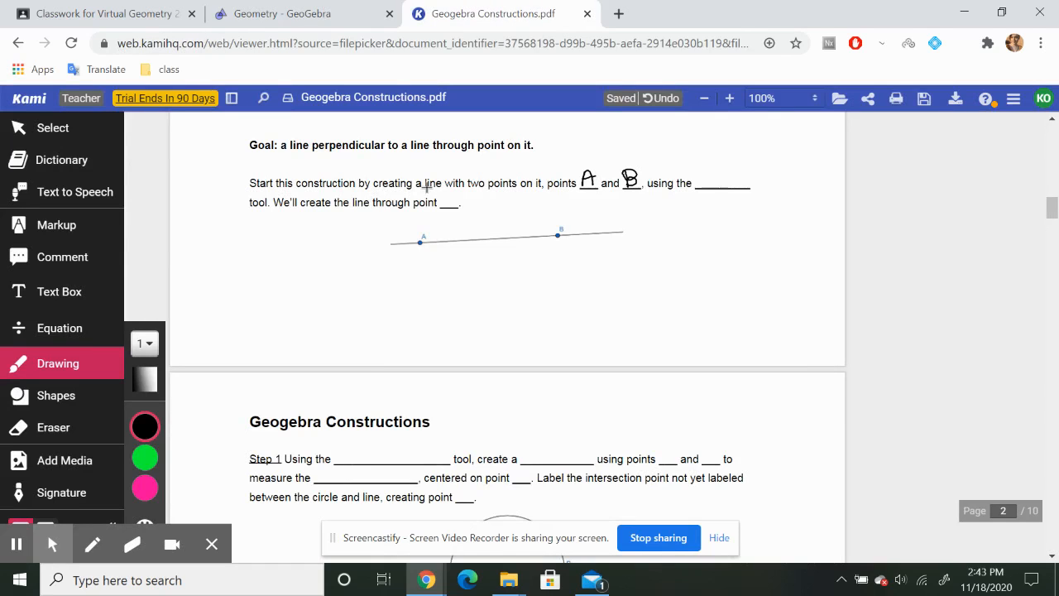
{"action": "mouse_move", "coordinate": [700, 174]}
{"action": "left_mouse_down"}
{"action": "mouse_move", "coordinate": [697, 193]}
{"action": "mouse_move", "coordinate": [721, 177]}
{"action": "mouse_move", "coordinate": [742, 190]}
{"action": "mouse_move", "coordinate": [745, 170]}
{"action": "left_mouse_up"}
{"action": "left_click_drag", "start_coordinate": [729, 176], "coordinate": [763, 168]}
{"action": "key", "text": "ctrl+z"}
{"action": "key", "text": "ctrl+z"}
{"action": "key", "text": "ctrl+z"}
{"action": "key", "text": "ctrl+z"}
{"action": "key", "text": "ctrl+z"}
{"action": "key", "text": "ctrl+z"}
Handwrite "line" in the tool blank and fill in the label of the point the perpendicular goes through.
{"action": "mouse_move", "coordinate": [698, 166]}
{"action": "left_mouse_down"}
{"action": "mouse_move", "coordinate": [699, 187]}
{"action": "mouse_move", "coordinate": [725, 187]}
{"action": "left_mouse_up"}
{"action": "left_click", "coordinate": [704, 169]}
{"action": "left_click_drag", "start_coordinate": [730, 181], "coordinate": [743, 187]}
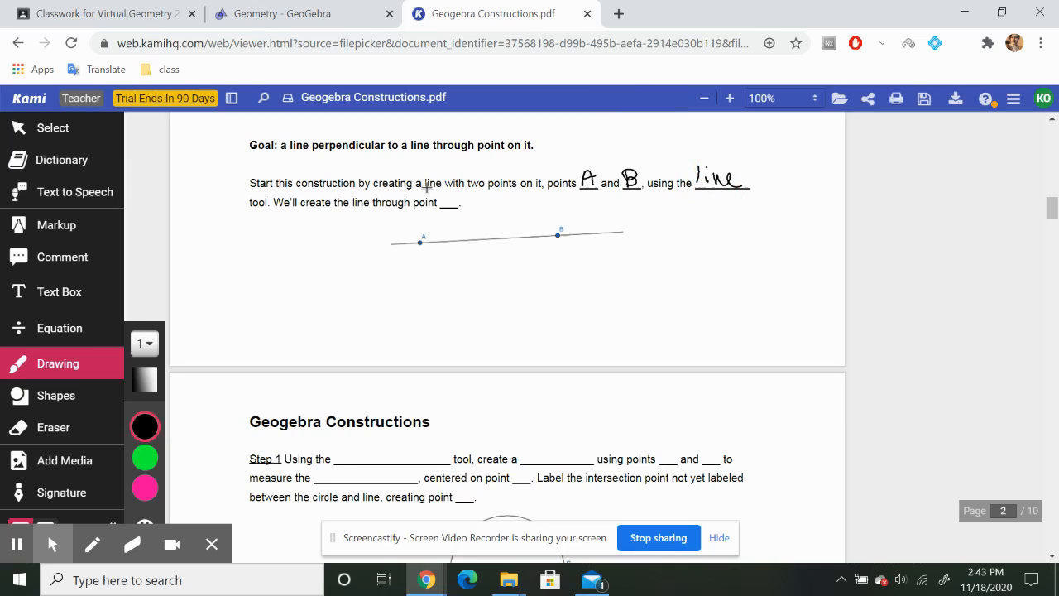
{"action": "left_click_drag", "start_coordinate": [443, 208], "coordinate": [455, 207]}
{"action": "left_click_drag", "start_coordinate": [443, 202], "coordinate": [457, 201]}
Handwrite "compass", "circle", "C", "A", "radius" and "A" in the first six blanks of Step 1.
{"action": "scroll", "coordinate": [427, 188], "scroll_direction": "down", "scroll_amount": 4}
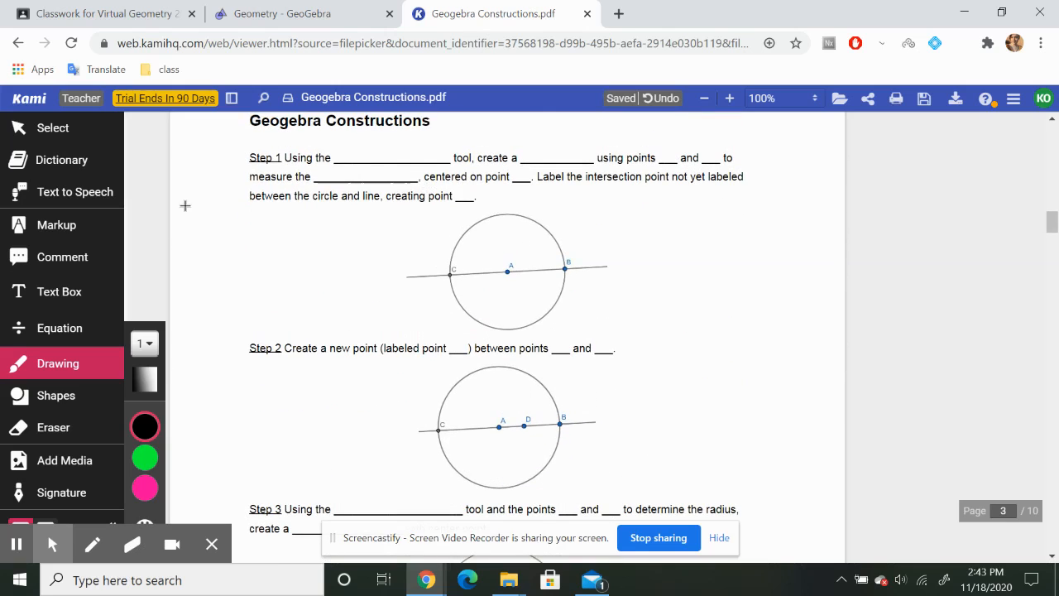
{"action": "mouse_move", "coordinate": [355, 150]}
{"action": "left_mouse_down"}
{"action": "mouse_move", "coordinate": [342, 149]}
{"action": "mouse_move", "coordinate": [378, 161]}
{"action": "mouse_move", "coordinate": [447, 154]}
{"action": "left_mouse_up"}
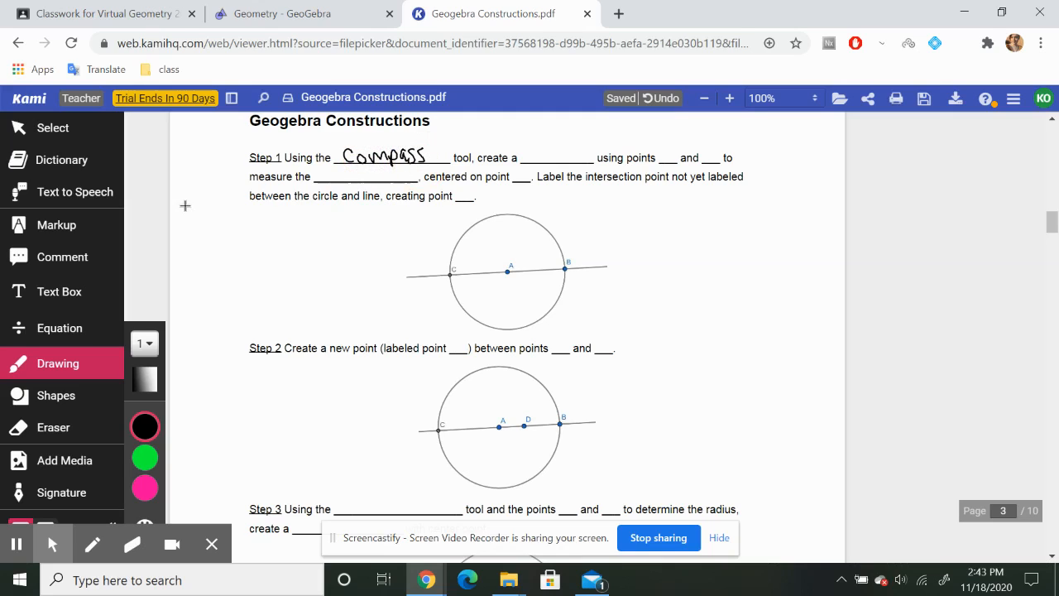
{"action": "left_click_drag", "start_coordinate": [536, 152], "coordinate": [587, 164]}
{"action": "mouse_move", "coordinate": [675, 151]}
{"action": "left_mouse_down"}
{"action": "mouse_move", "coordinate": [662, 157]}
{"action": "mouse_move", "coordinate": [676, 164]}
{"action": "mouse_move", "coordinate": [715, 149]}
{"action": "mouse_move", "coordinate": [722, 164]}
{"action": "left_mouse_up"}
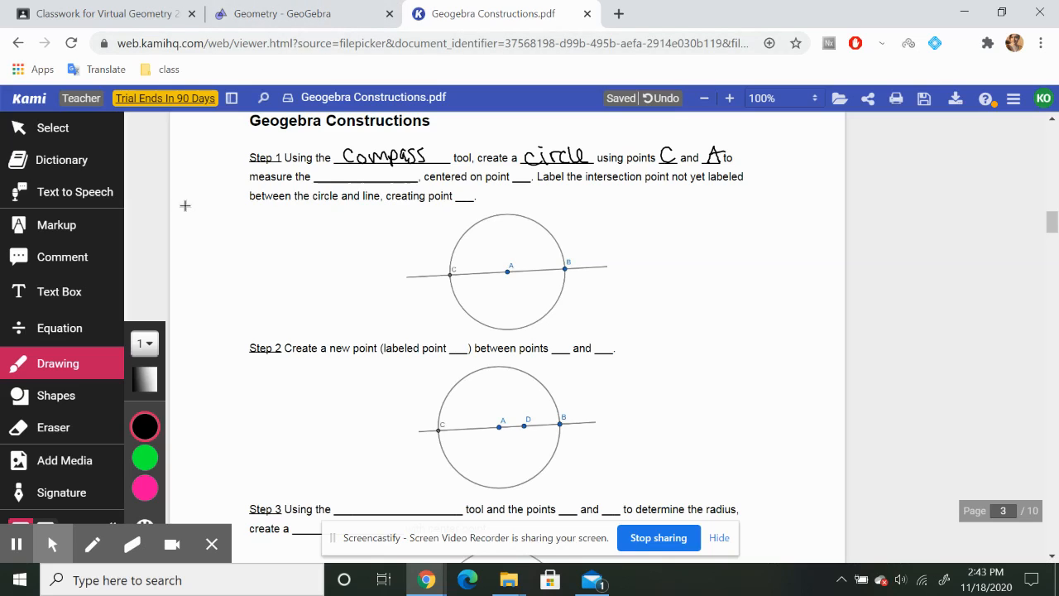
{"action": "left_click_drag", "start_coordinate": [323, 179], "coordinate": [378, 170]}
{"action": "left_click_drag", "start_coordinate": [387, 169], "coordinate": [379, 181]}
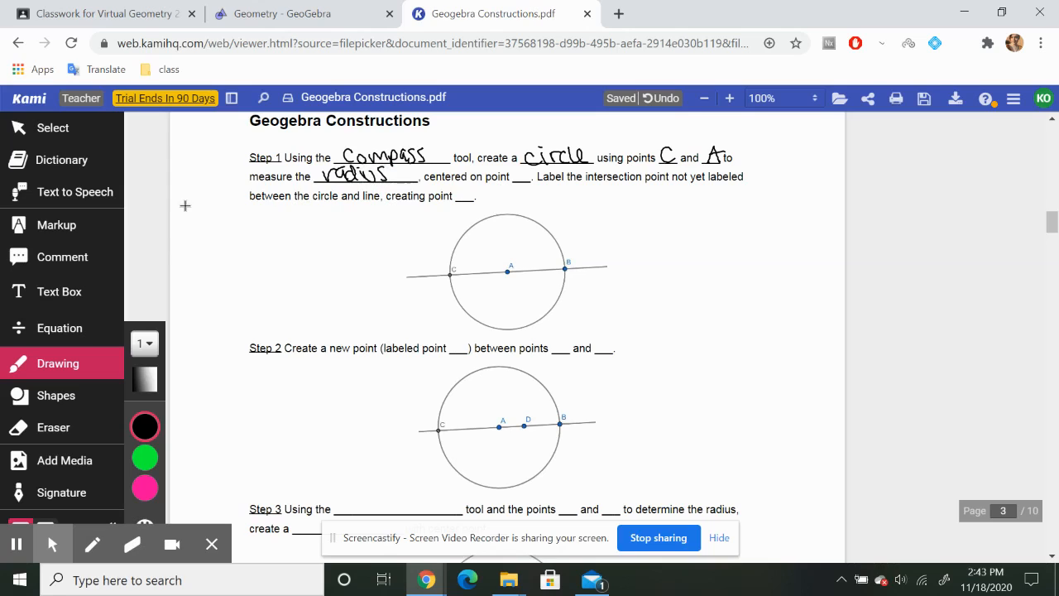
{"action": "left_click_drag", "start_coordinate": [515, 180], "coordinate": [530, 173]}
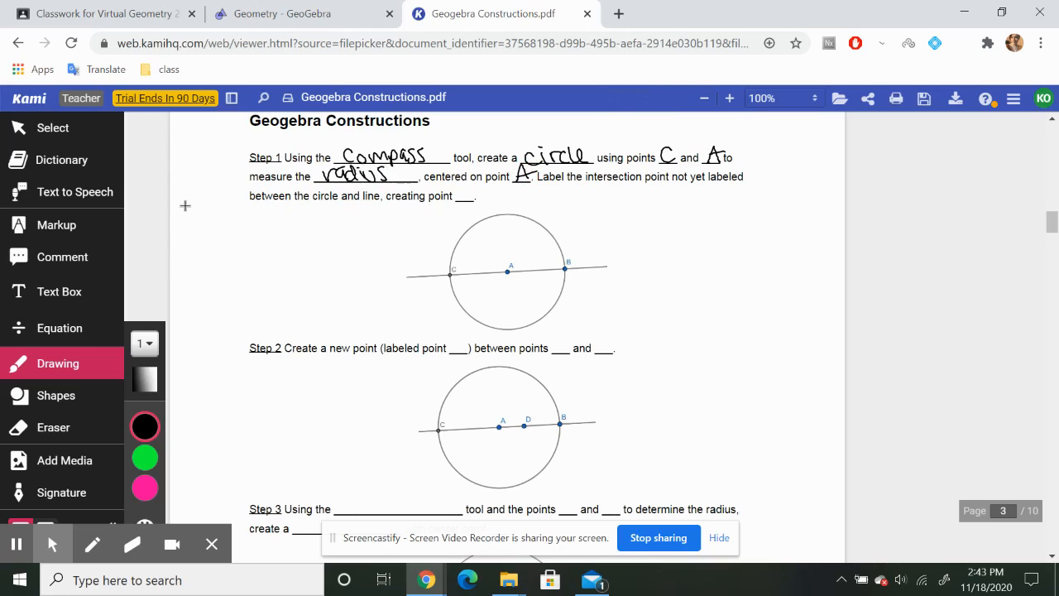
Scribble out the two radius-point labels in Step 1, write "A" and "B" above them and fill in the last point blank.
{"action": "left_click_drag", "start_coordinate": [669, 143], "coordinate": [662, 161]}
{"action": "mouse_move", "coordinate": [668, 142]}
{"action": "left_mouse_down"}
{"action": "mouse_move", "coordinate": [676, 161]}
{"action": "mouse_move", "coordinate": [715, 140]}
{"action": "mouse_move", "coordinate": [717, 156]}
{"action": "mouse_move", "coordinate": [714, 147]}
{"action": "mouse_move", "coordinate": [664, 156]}
{"action": "left_mouse_up"}
{"action": "left_click_drag", "start_coordinate": [667, 125], "coordinate": [659, 140]}
{"action": "left_click_drag", "start_coordinate": [667, 125], "coordinate": [673, 139]}
{"action": "mouse_move", "coordinate": [661, 135]}
{"action": "left_mouse_down"}
{"action": "mouse_move", "coordinate": [676, 132]}
{"action": "mouse_move", "coordinate": [712, 154]}
{"action": "mouse_move", "coordinate": [703, 141]}
{"action": "mouse_move", "coordinate": [715, 130]}
{"action": "left_mouse_up"}
{"action": "left_click_drag", "start_coordinate": [703, 131], "coordinate": [715, 141]}
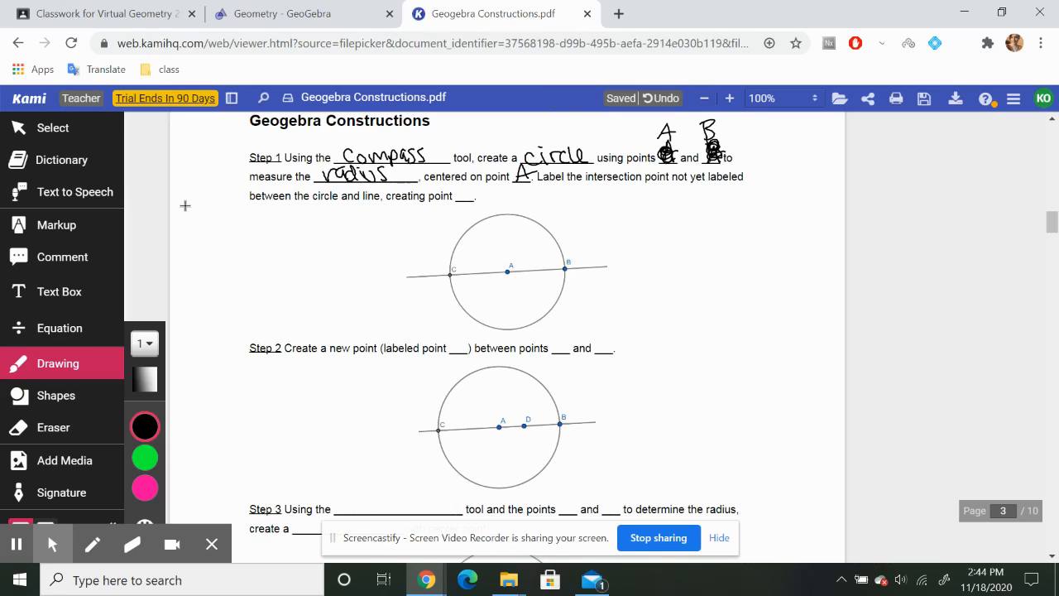
{"action": "left_click_drag", "start_coordinate": [469, 186], "coordinate": [473, 197]}
Switch to GeoGebra and use the Compass tool to draw a circle with radius AB centred on point A.
{"action": "left_click", "coordinate": [283, 14]}
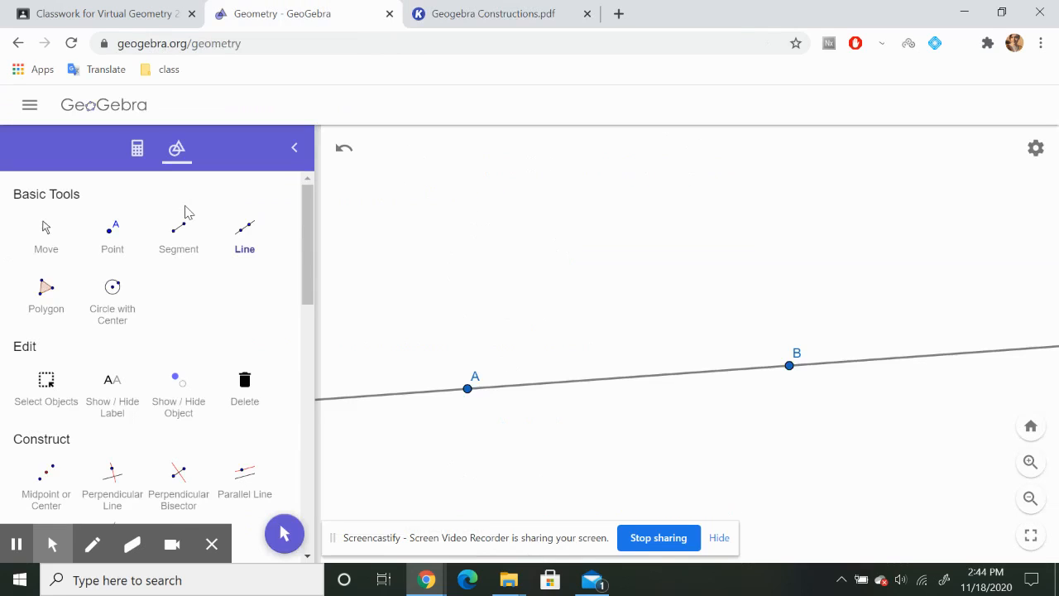
{"action": "scroll", "coordinate": [186, 212], "scroll_direction": "down", "scroll_amount": 6}
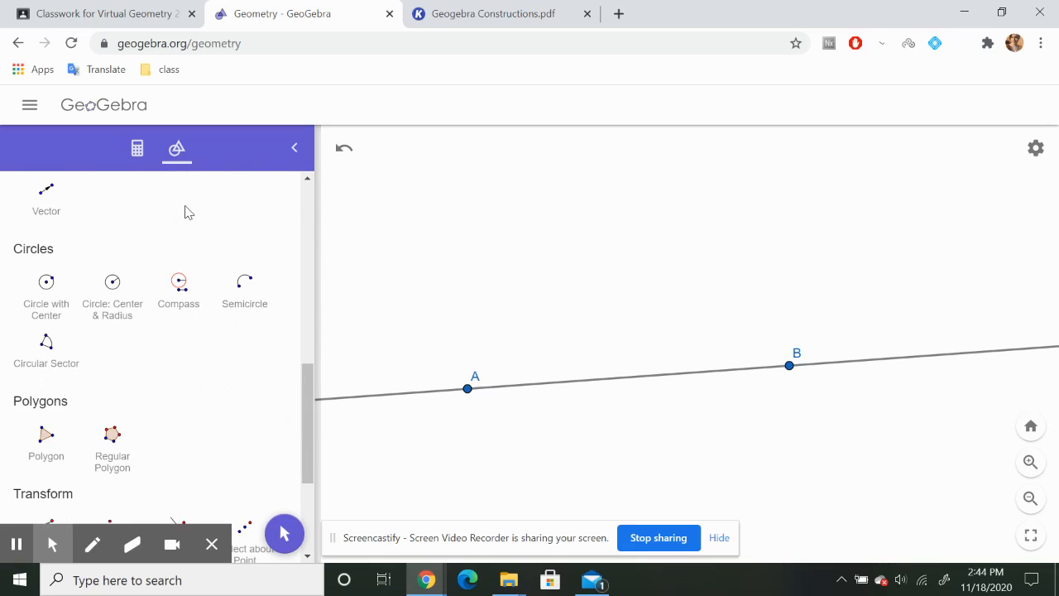
{"action": "left_click", "coordinate": [180, 299]}
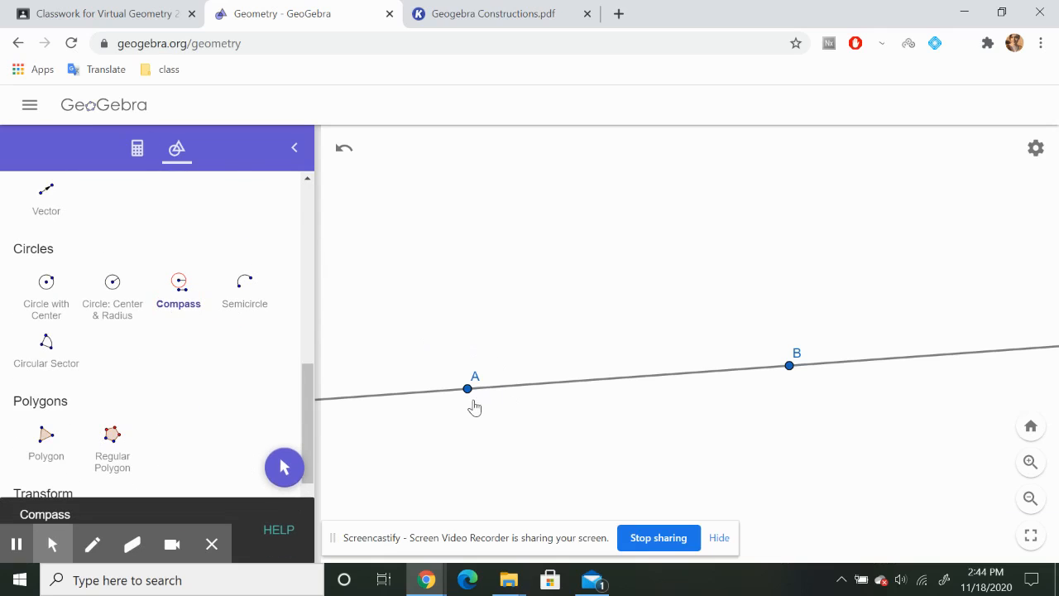
{"action": "left_click", "coordinate": [470, 398]}
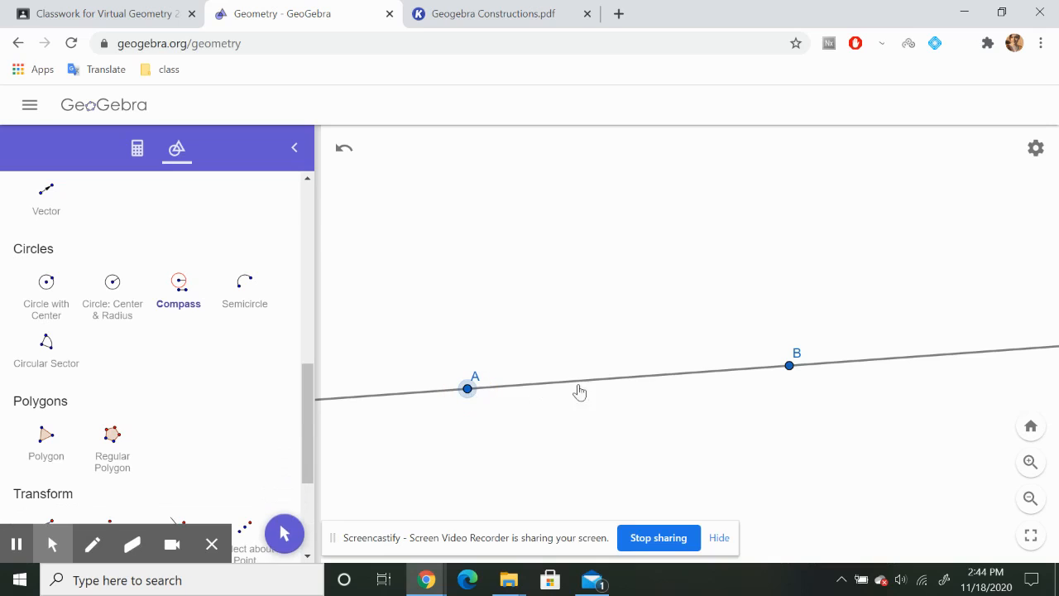
{"action": "left_click", "coordinate": [789, 367]}
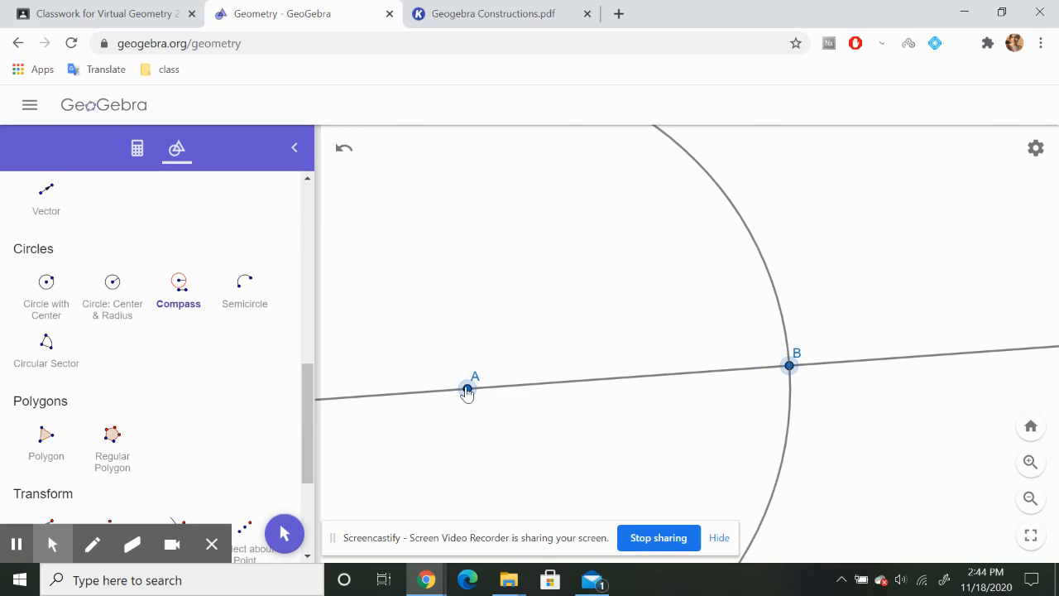
{"action": "left_click", "coordinate": [466, 389]}
Place a point where the circle crosses the line on the side of A opposite B.
{"action": "scroll", "coordinate": [467, 389], "scroll_direction": "down", "scroll_amount": 9}
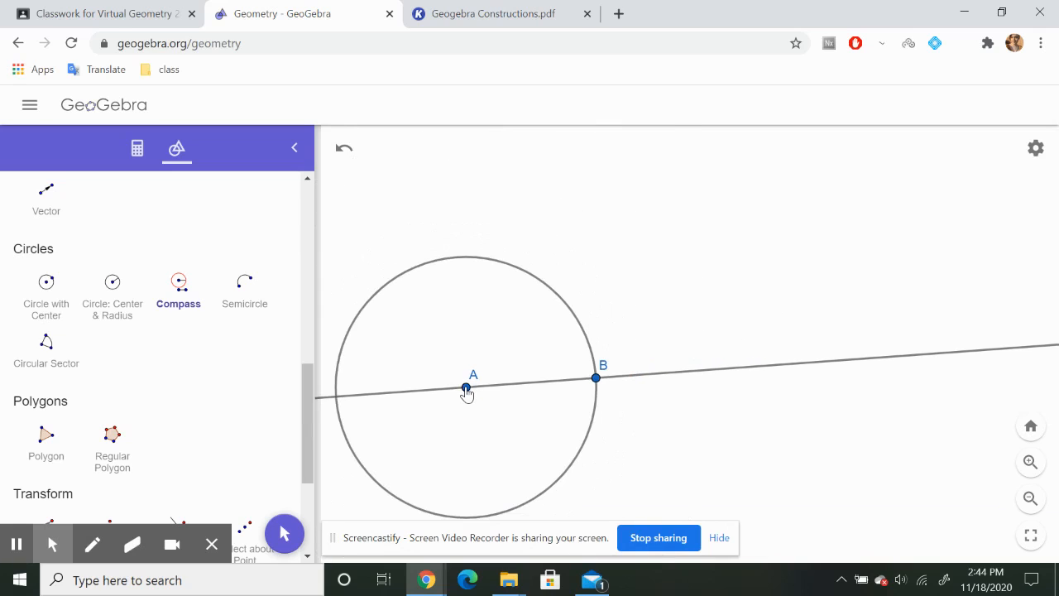
{"action": "left_click_drag", "start_coordinate": [309, 397], "coordinate": [306, 195]}
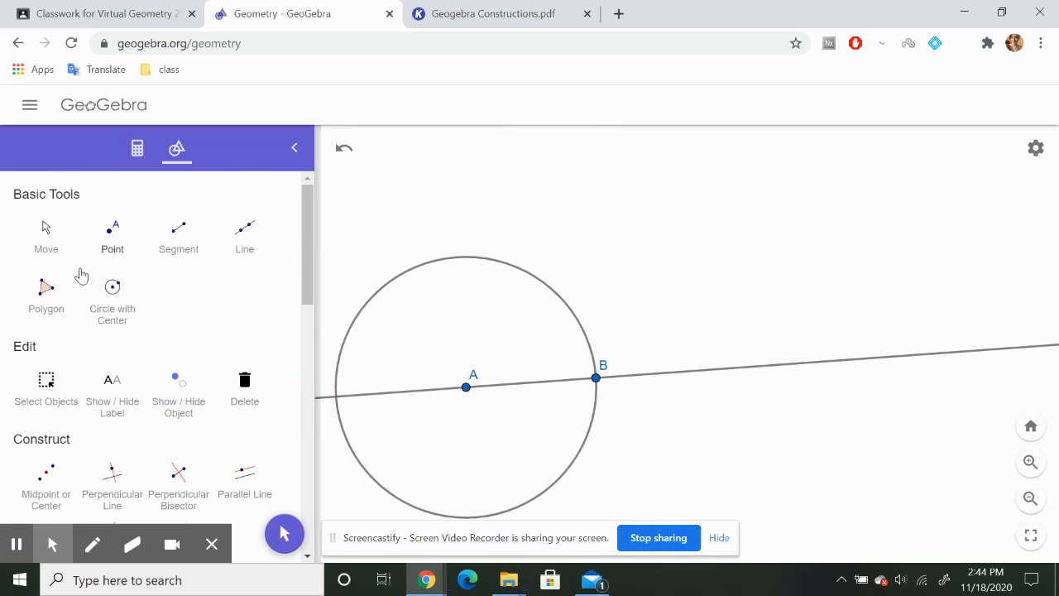
{"action": "left_click", "coordinate": [51, 253]}
{"action": "left_click_drag", "start_coordinate": [437, 194], "coordinate": [616, 134]}
{"action": "left_click", "coordinate": [114, 232]}
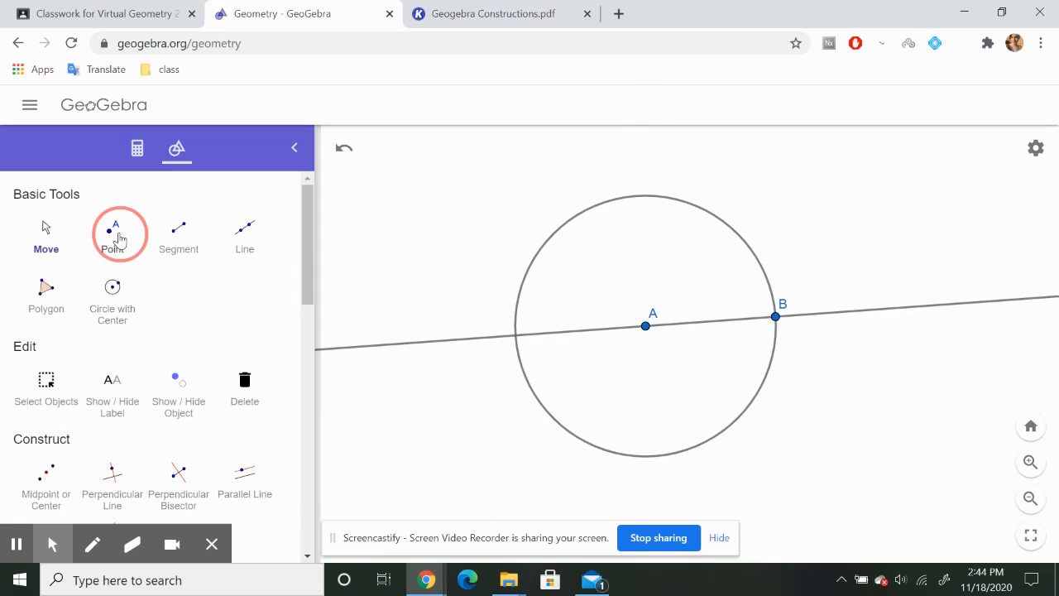
{"action": "left_click", "coordinate": [517, 337]}
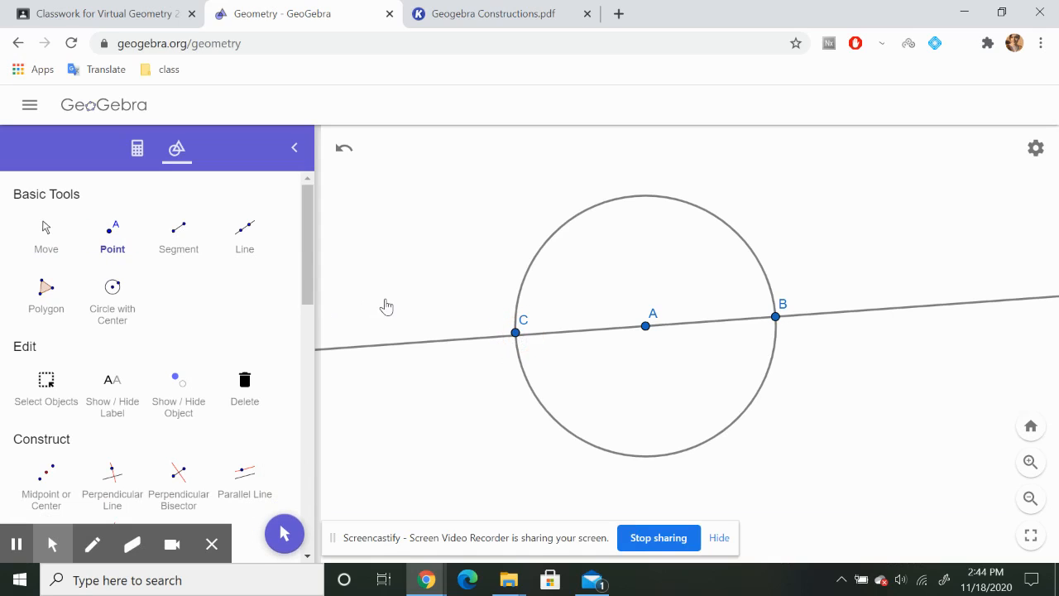
Undo the last point and place it exactly at the intersection of the circle and the line opposite B.
{"action": "key", "text": "ctrl+z"}
{"action": "left_click", "coordinate": [516, 338]}
Switch to Kami and handwrite "D", "A" and "B" in the blanks of Step 2.
{"action": "left_click", "coordinate": [487, 8]}
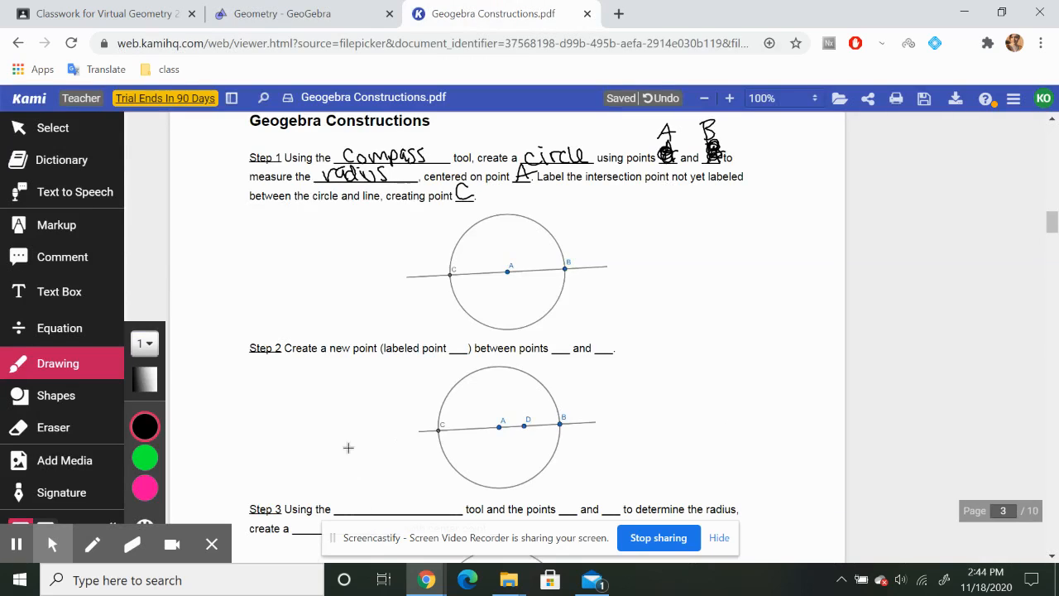
{"action": "scroll", "coordinate": [348, 448], "scroll_direction": "down", "scroll_amount": 3}
{"action": "scroll", "coordinate": [267, 352], "scroll_direction": "up", "scroll_amount": 2}
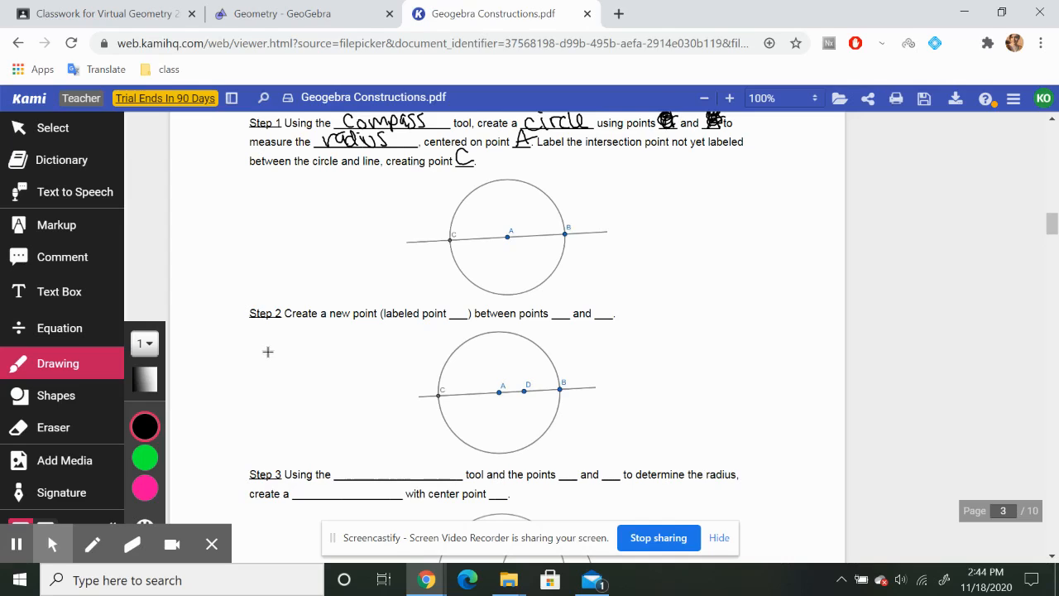
{"action": "left_click_drag", "start_coordinate": [450, 305], "coordinate": [452, 321]}
{"action": "mouse_move", "coordinate": [554, 320]}
{"action": "left_mouse_down"}
{"action": "mouse_move", "coordinate": [570, 308]}
{"action": "mouse_move", "coordinate": [591, 320]}
{"action": "left_mouse_up"}
Switch to GeoGebra, place a point on the line between A and B, and return to Step 3 of the worksheet in Kami.
{"action": "key", "text": "ctrl+shift+Tab"}
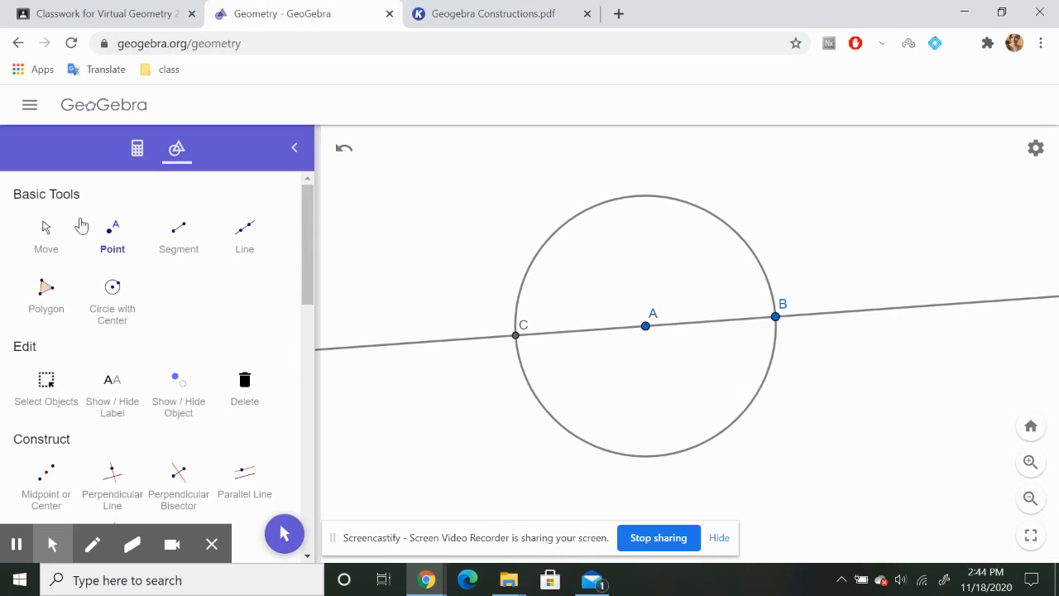
{"action": "left_click", "coordinate": [110, 237]}
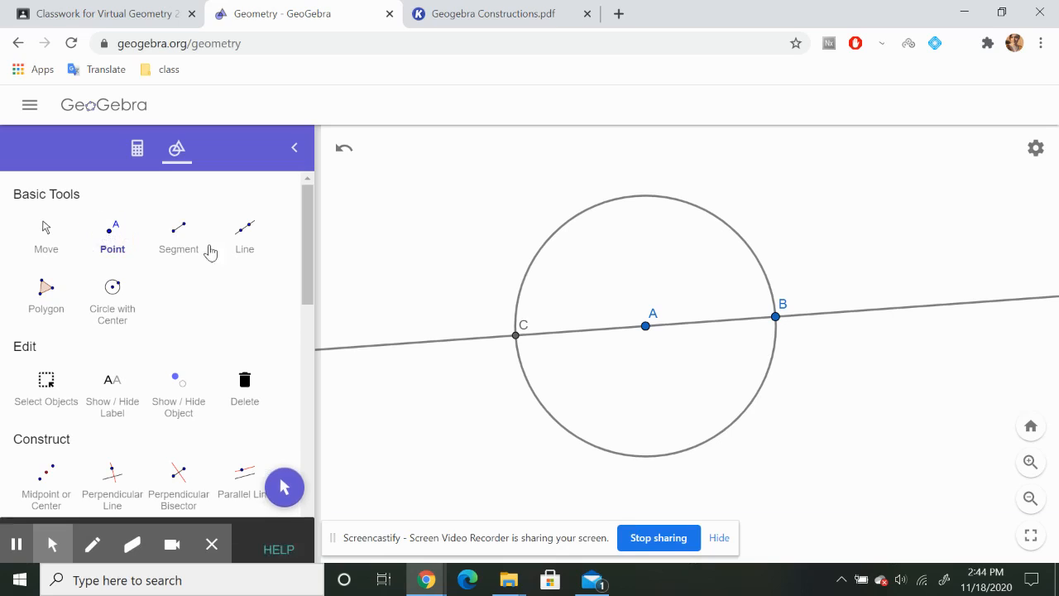
{"action": "left_click", "coordinate": [713, 322]}
{"action": "left_click", "coordinate": [457, 10]}
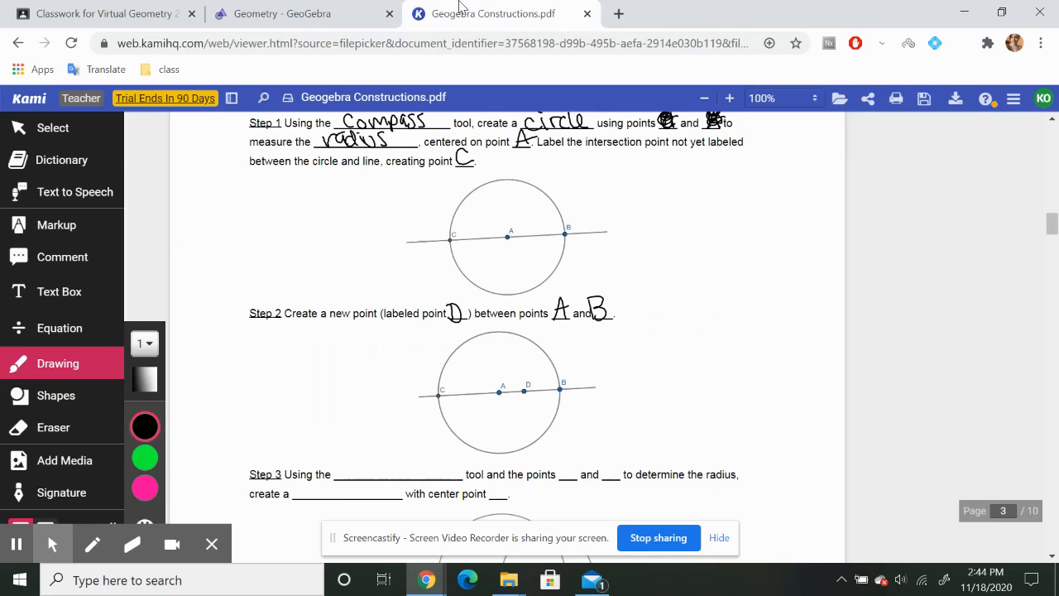
{"action": "scroll", "coordinate": [426, 367], "scroll_direction": "down", "scroll_amount": 3}
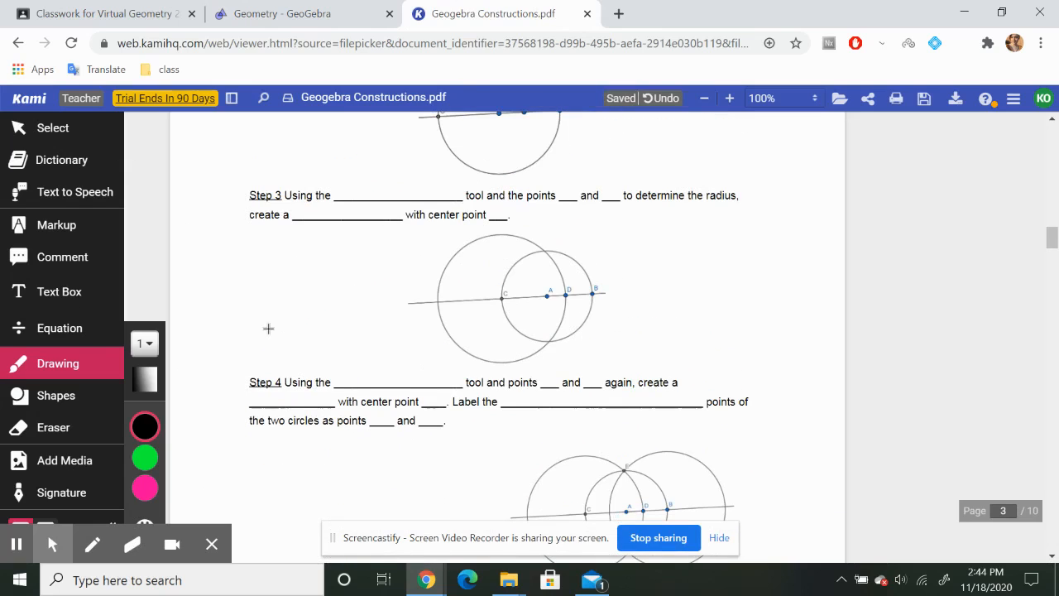
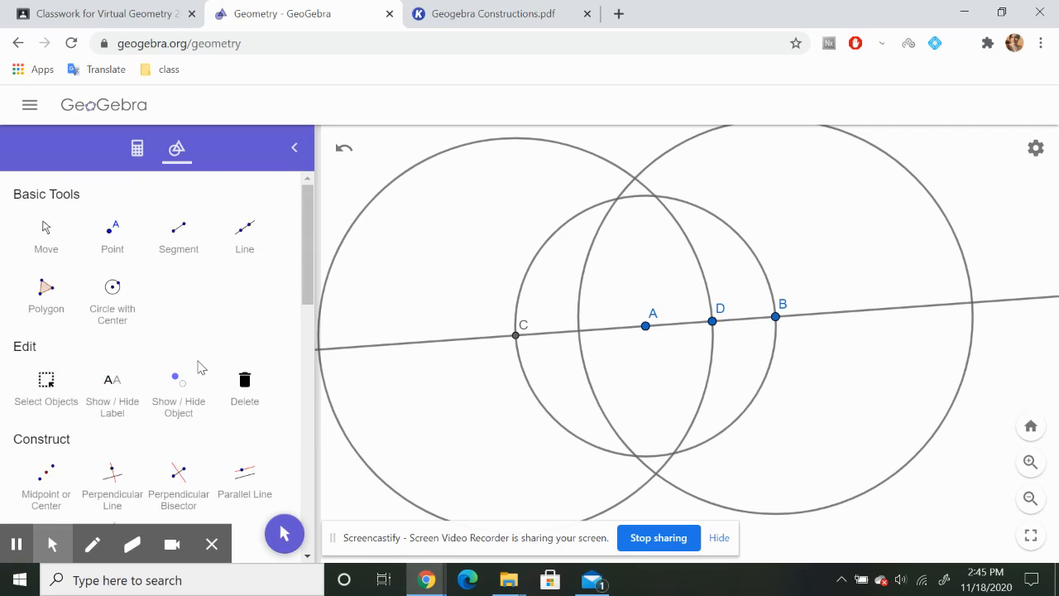
Place points at the upper and lower intersections of the two large circles centred on C and B.
{"action": "left_click", "coordinate": [114, 233]}
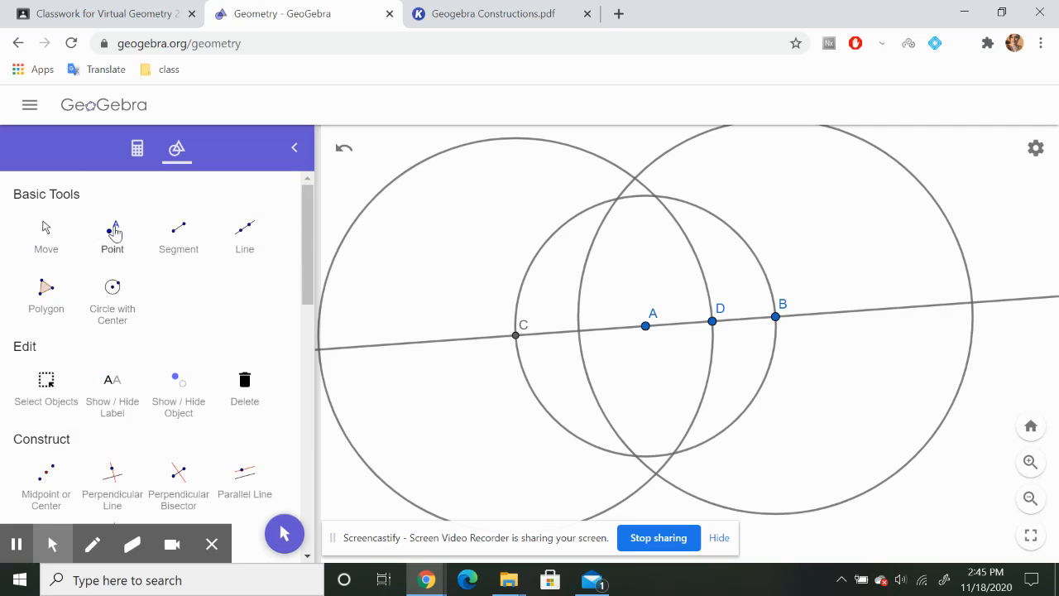
{"action": "left_click", "coordinate": [635, 179]}
{"action": "left_click", "coordinate": [657, 474]}
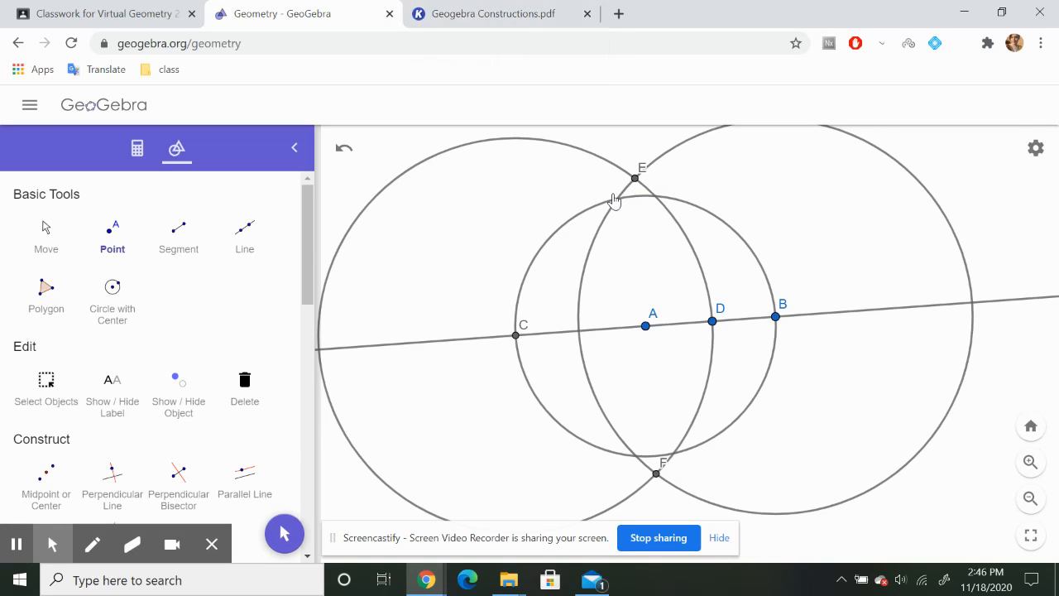
{"action": "scroll", "coordinate": [615, 202], "scroll_direction": "down", "scroll_amount": 3}
Switch to Kami and handwrite "E", "F" and "line" in the blanks of Step 5.
{"action": "left_click", "coordinate": [549, 11]}
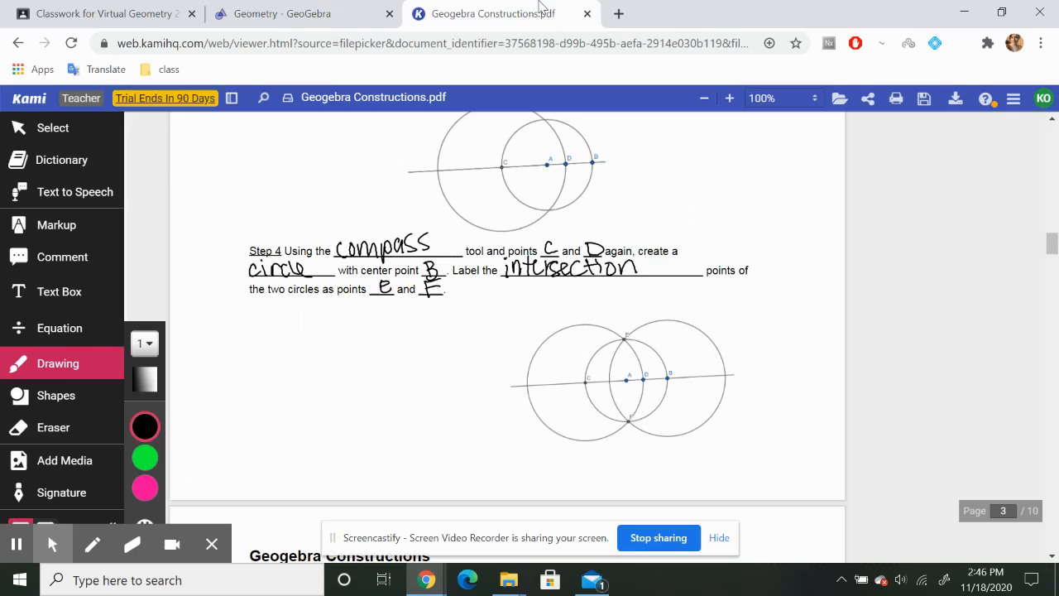
{"action": "scroll", "coordinate": [363, 364], "scroll_direction": "down", "scroll_amount": 3}
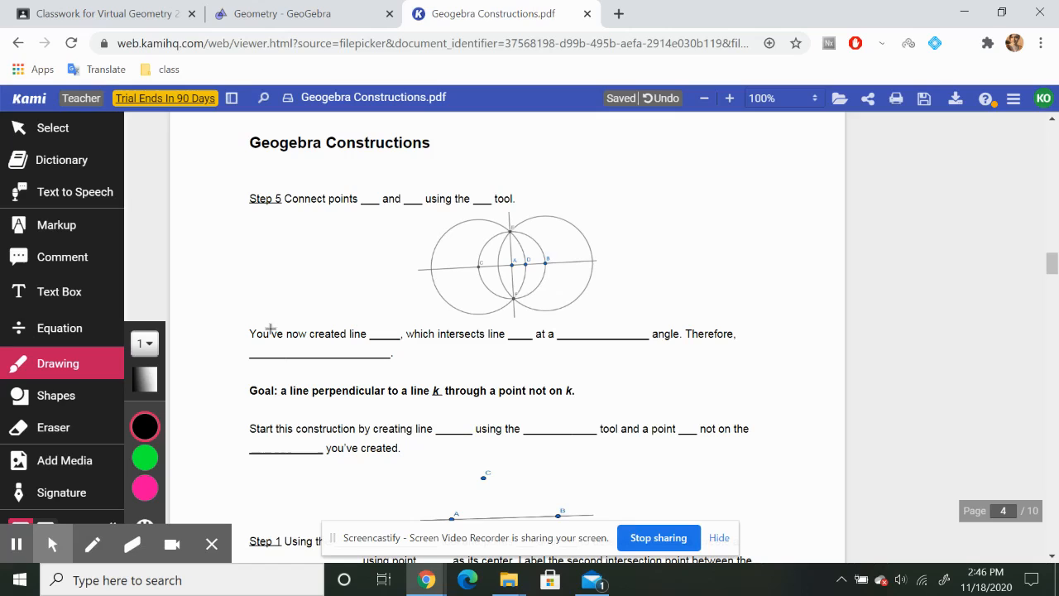
{"action": "mouse_move", "coordinate": [362, 184]}
{"action": "left_mouse_down"}
{"action": "mouse_move", "coordinate": [364, 200]}
{"action": "mouse_move", "coordinate": [414, 184]}
{"action": "mouse_move", "coordinate": [495, 192]}
{"action": "left_mouse_up"}
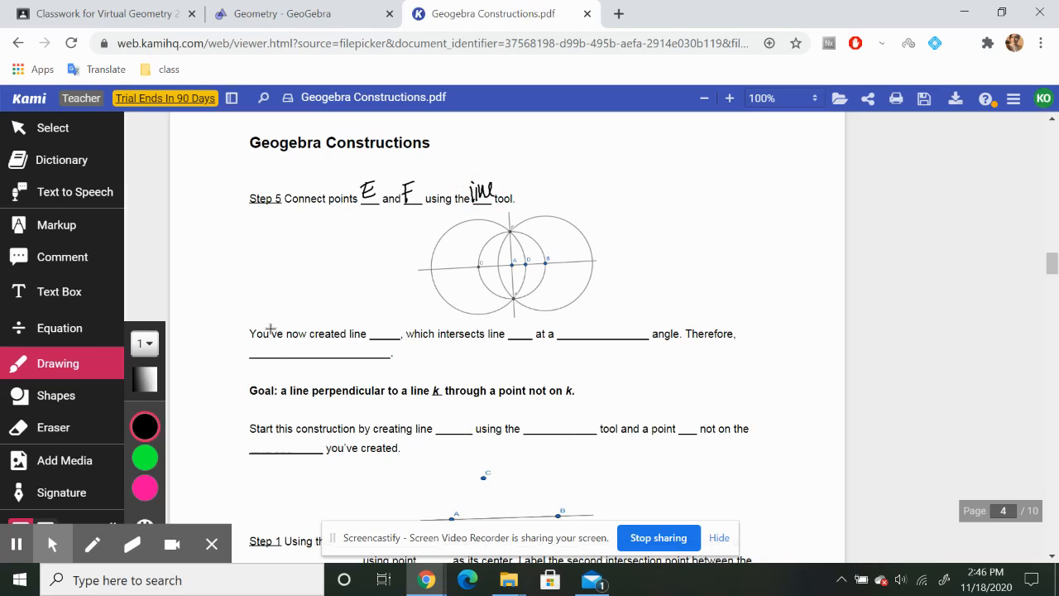
Switch to GeoGebra and draw a line through points E and F.
{"action": "left_click", "coordinate": [339, 9]}
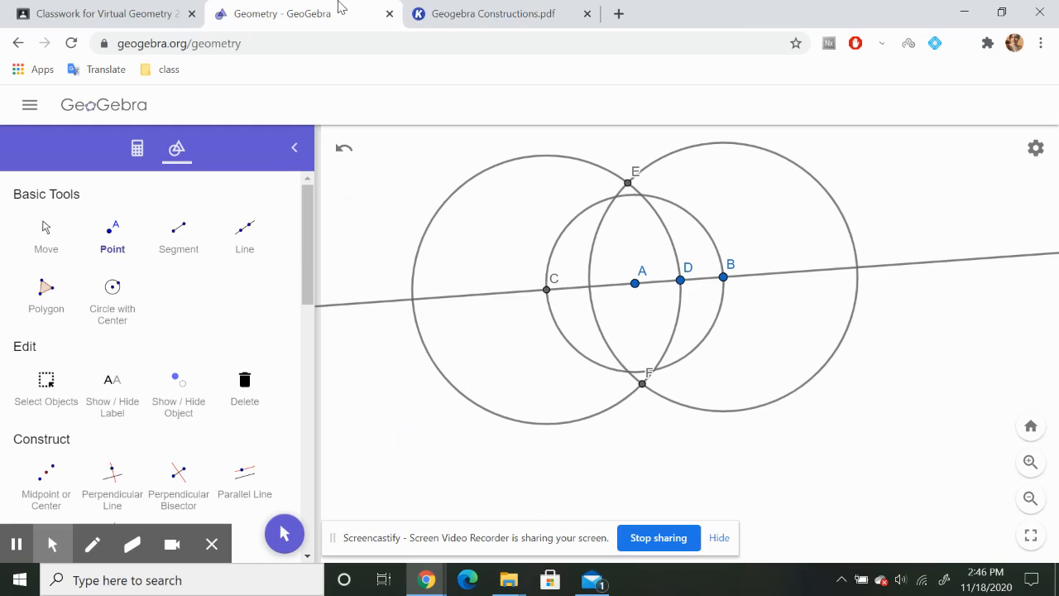
{"action": "left_click", "coordinate": [243, 240]}
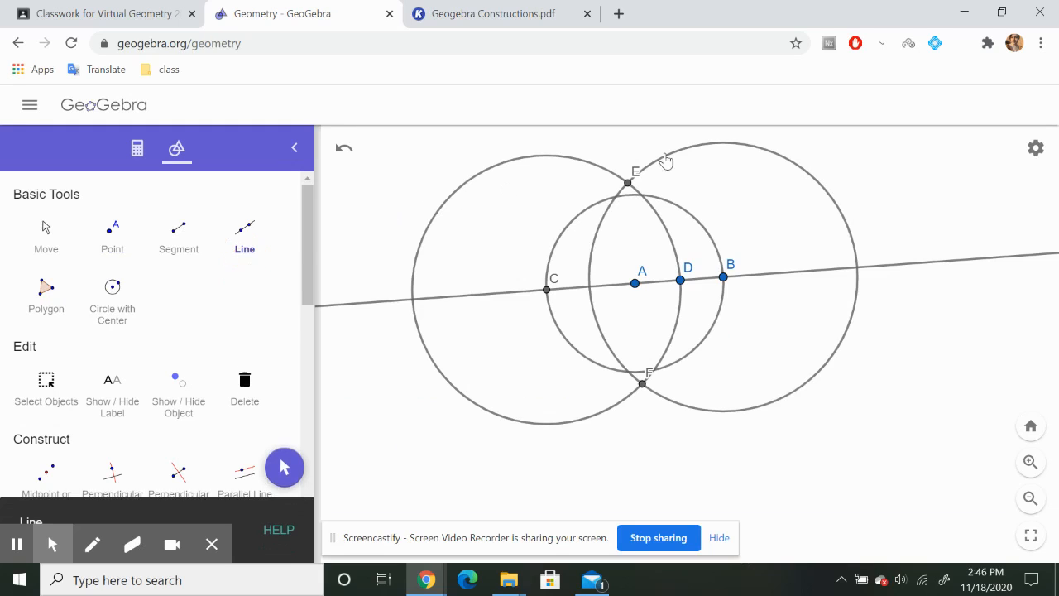
{"action": "left_click", "coordinate": [629, 183]}
{"action": "left_click", "coordinate": [643, 384]}
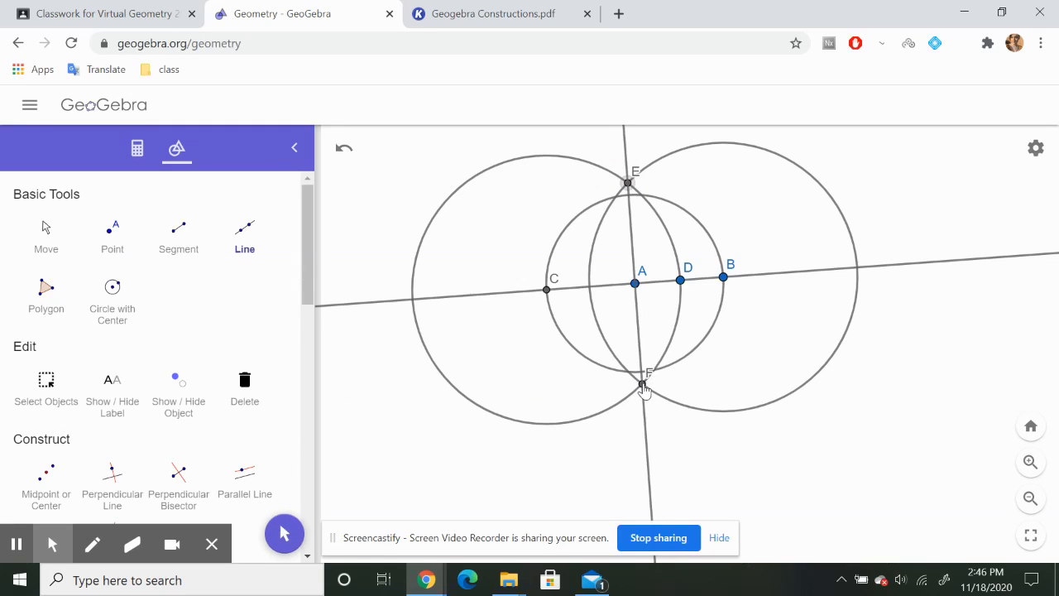
Switch to Kami and handwrite "EF" and "AB" with line arrows above them in the two line-name blanks below Step 5.
{"action": "left_click", "coordinate": [503, 10]}
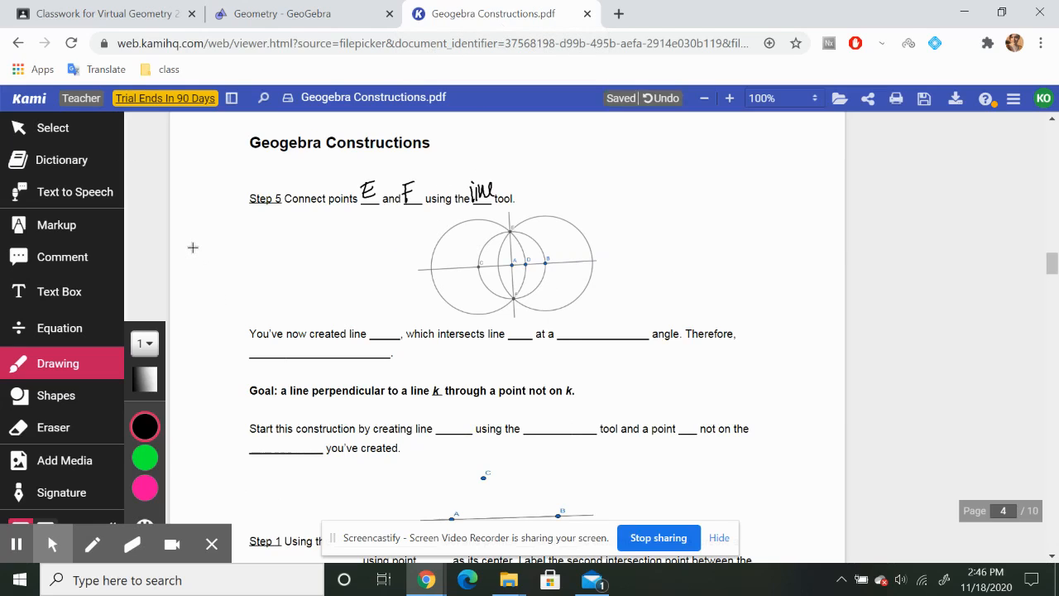
{"action": "mouse_move", "coordinate": [376, 327]}
{"action": "left_mouse_down"}
{"action": "mouse_move", "coordinate": [376, 338]}
{"action": "mouse_move", "coordinate": [384, 325]}
{"action": "left_mouse_up"}
{"action": "mouse_move", "coordinate": [384, 325]}
{"action": "left_mouse_down"}
{"action": "mouse_move", "coordinate": [385, 339]}
{"action": "mouse_move", "coordinate": [394, 324]}
{"action": "mouse_move", "coordinate": [385, 316]}
{"action": "mouse_move", "coordinate": [398, 313]}
{"action": "left_mouse_up"}
{"action": "left_click_drag", "start_coordinate": [515, 324], "coordinate": [519, 340]}
{"action": "mouse_move", "coordinate": [519, 327]}
{"action": "left_mouse_down"}
{"action": "mouse_move", "coordinate": [519, 340]}
{"action": "mouse_move", "coordinate": [528, 324]}
{"action": "mouse_move", "coordinate": [534, 343]}
{"action": "mouse_move", "coordinate": [514, 328]}
{"action": "mouse_move", "coordinate": [508, 340]}
{"action": "mouse_move", "coordinate": [521, 340]}
{"action": "left_mouse_up"}
{"action": "mouse_move", "coordinate": [510, 334]}
{"action": "left_mouse_down"}
{"action": "mouse_move", "coordinate": [523, 340]}
{"action": "mouse_move", "coordinate": [523, 314]}
{"action": "mouse_move", "coordinate": [525, 327]}
{"action": "left_mouse_up"}
{"action": "left_click_drag", "start_coordinate": [391, 310], "coordinate": [377, 314]}
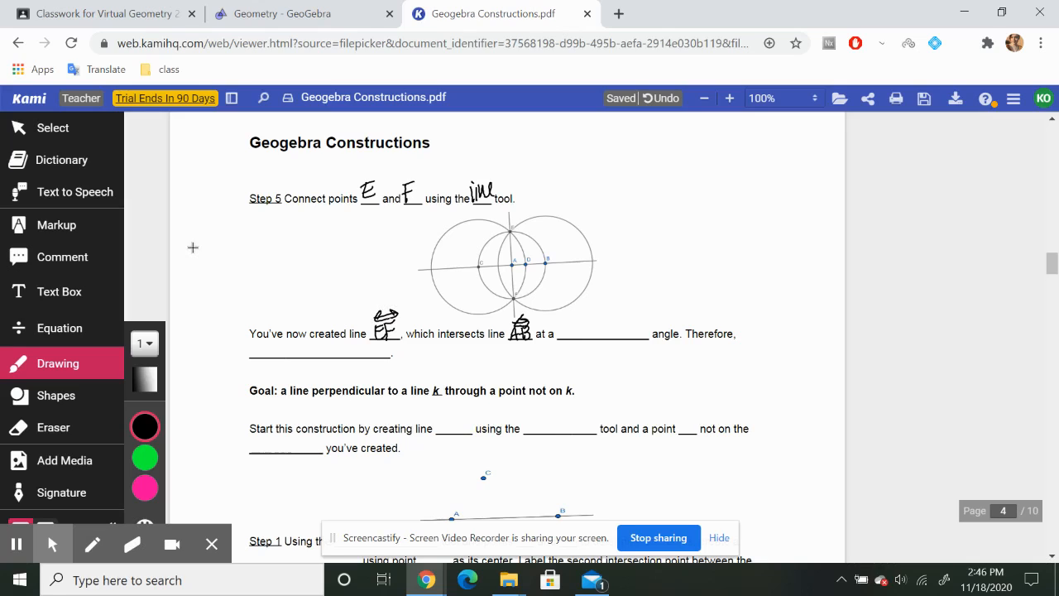
Handwrite "Right" in the angle blank and "EF ⊥ AB" with line arrows in the blank after "Therefore".
{"action": "left_click_drag", "start_coordinate": [570, 324], "coordinate": [621, 340]}
{"action": "left_click_drag", "start_coordinate": [625, 315], "coordinate": [626, 340]}
{"action": "left_click_drag", "start_coordinate": [616, 319], "coordinate": [636, 316]}
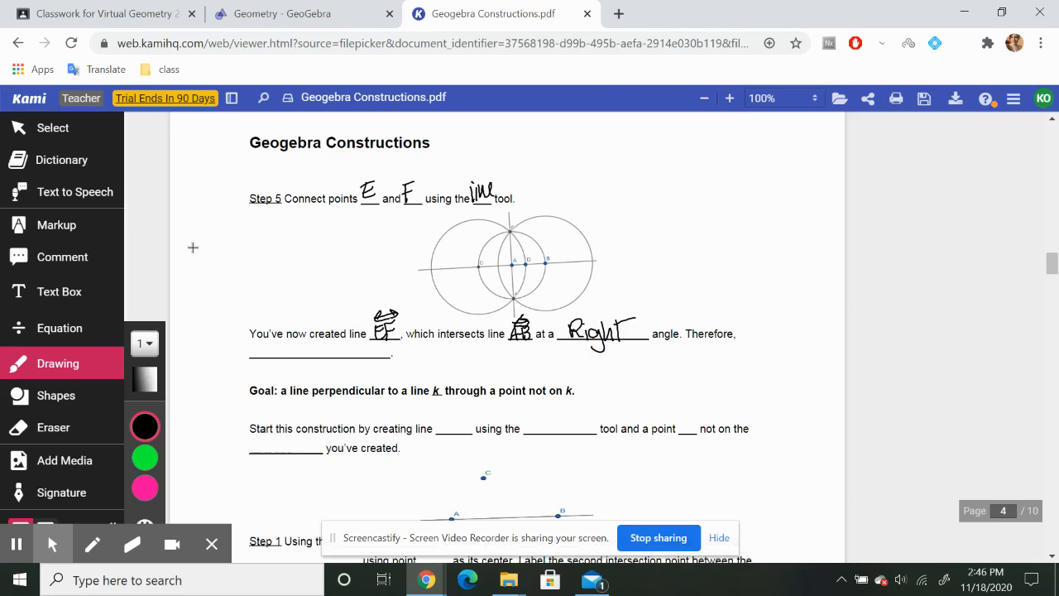
{"action": "mouse_move", "coordinate": [265, 346]}
{"action": "left_mouse_down"}
{"action": "mouse_move", "coordinate": [267, 357]}
{"action": "mouse_move", "coordinate": [285, 346]}
{"action": "mouse_move", "coordinate": [279, 358]}
{"action": "left_mouse_up"}
{"action": "mouse_move", "coordinate": [299, 341]}
{"action": "left_mouse_down"}
{"action": "mouse_move", "coordinate": [298, 356]}
{"action": "mouse_move", "coordinate": [333, 357]}
{"action": "left_mouse_up"}
{"action": "left_click_drag", "start_coordinate": [323, 354], "coordinate": [337, 360]}
{"action": "mouse_move", "coordinate": [336, 345]}
{"action": "left_mouse_down"}
{"action": "mouse_move", "coordinate": [341, 361]}
{"action": "mouse_move", "coordinate": [341, 341]}
{"action": "mouse_move", "coordinate": [328, 345]}
{"action": "left_mouse_up"}
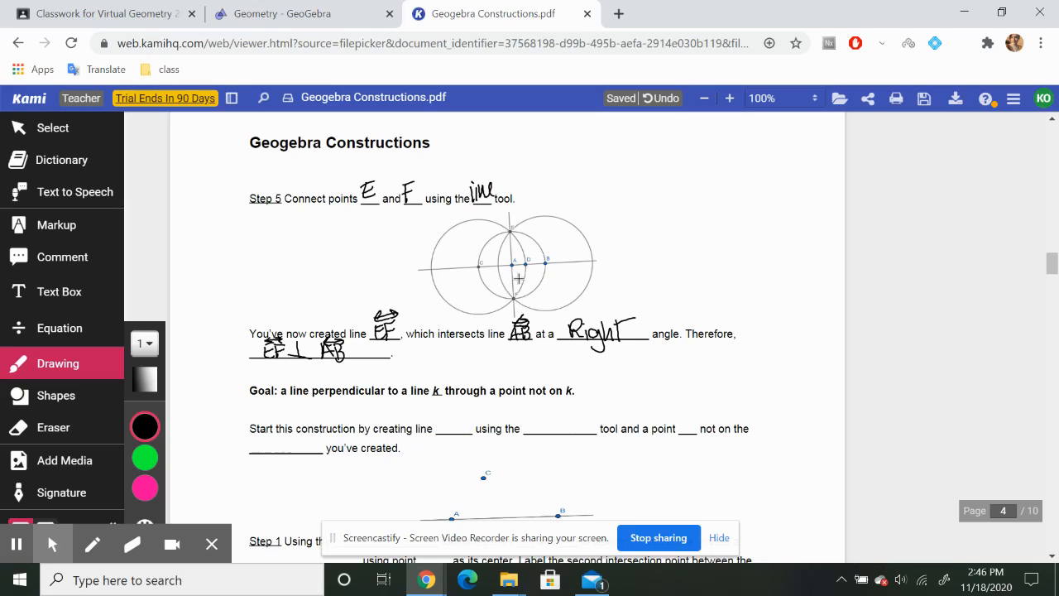
Switch to GeoGebra to examine where lines EF and AB cross at A, and return to the worksheet's next goal in Kami.
{"action": "left_click", "coordinate": [379, 10]}
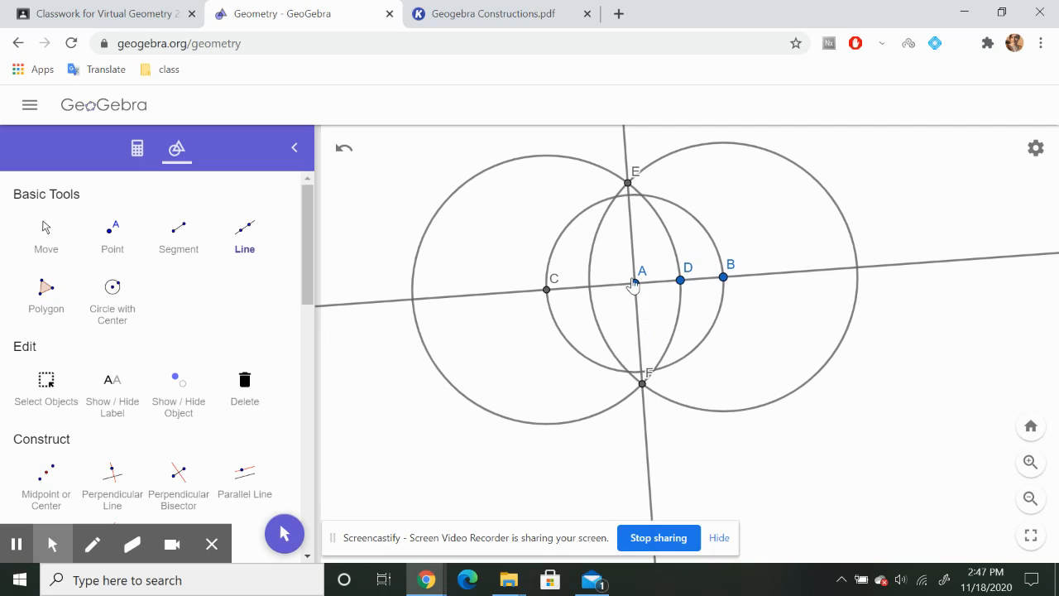
{"action": "left_click", "coordinate": [520, 8]}
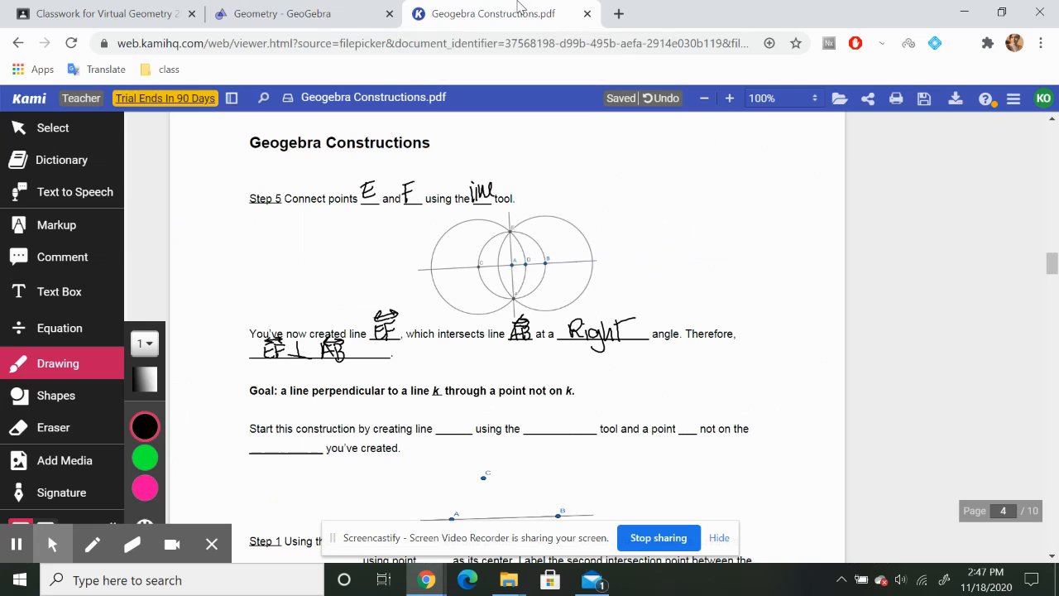
{"action": "scroll", "coordinate": [477, 323], "scroll_direction": "down", "scroll_amount": 5}
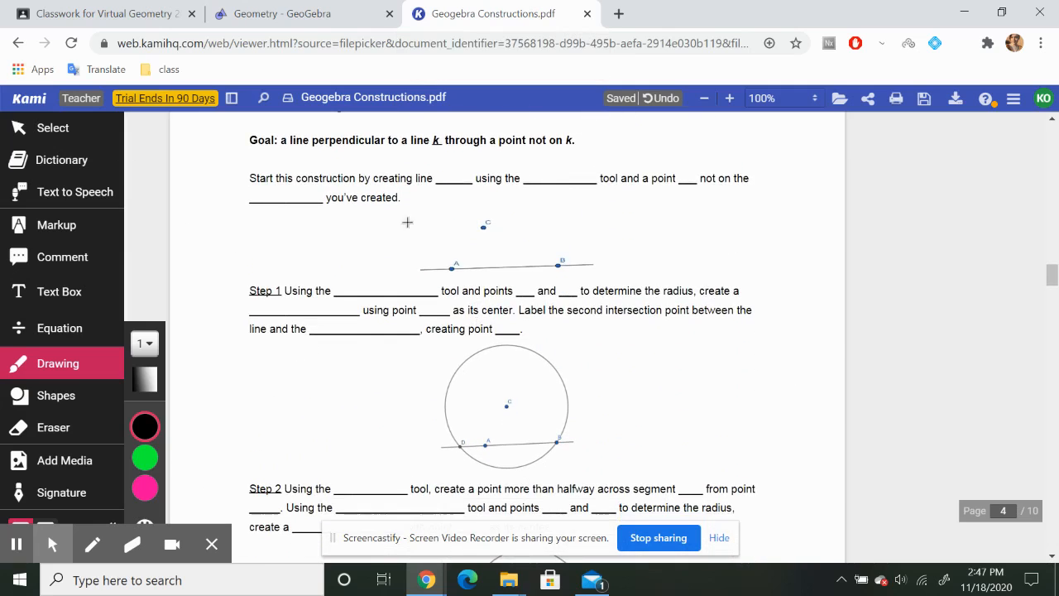
Switch to GeoGebra and start a new blank construction without saving the current one.
{"action": "left_click", "coordinate": [327, 10]}
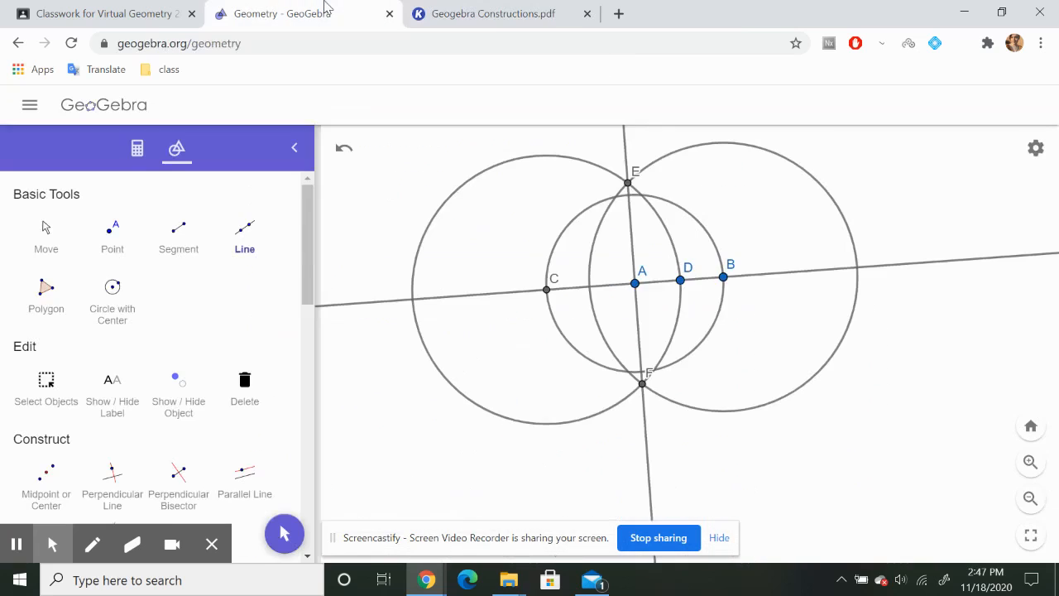
{"action": "left_click", "coordinate": [29, 108]}
{"action": "left_click", "coordinate": [84, 207]}
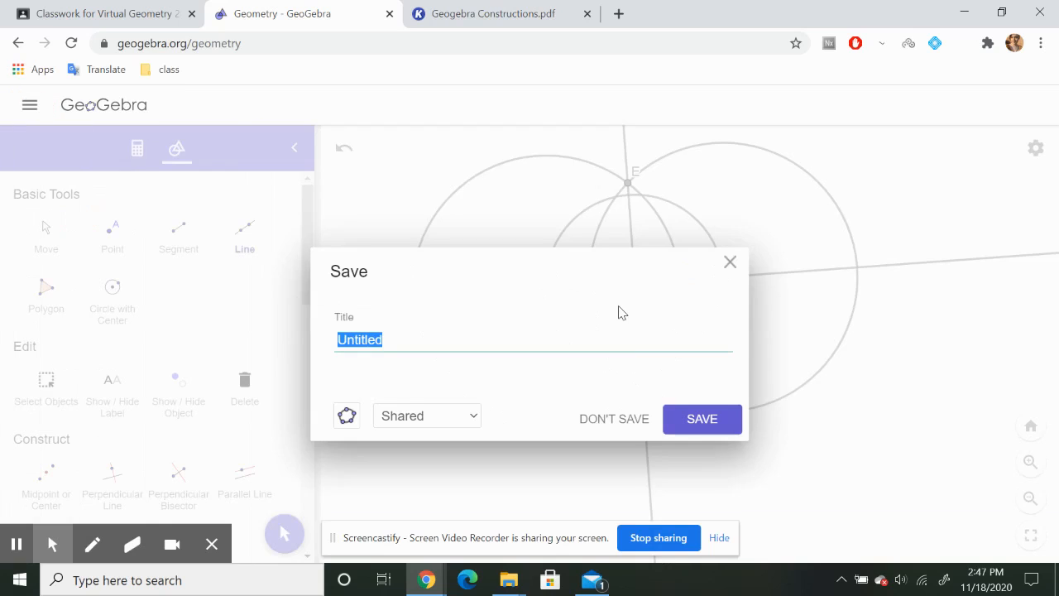
{"action": "left_click", "coordinate": [618, 431]}
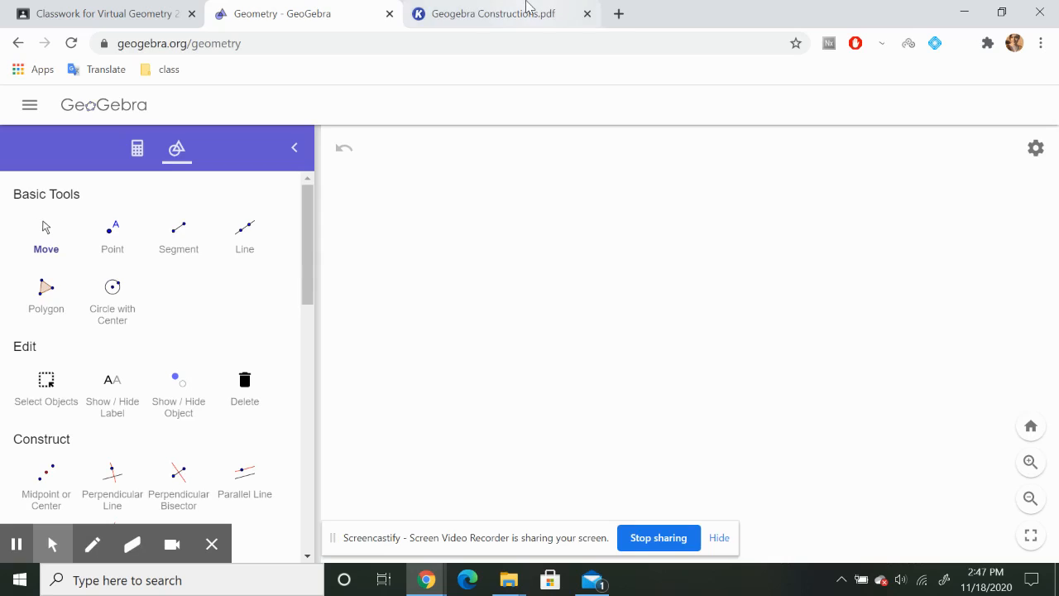
Switch to Kami and fill the next construction's opening blanks with "AB" under a line arrow, "line", "C" and "line".
{"action": "left_click", "coordinate": [527, 10]}
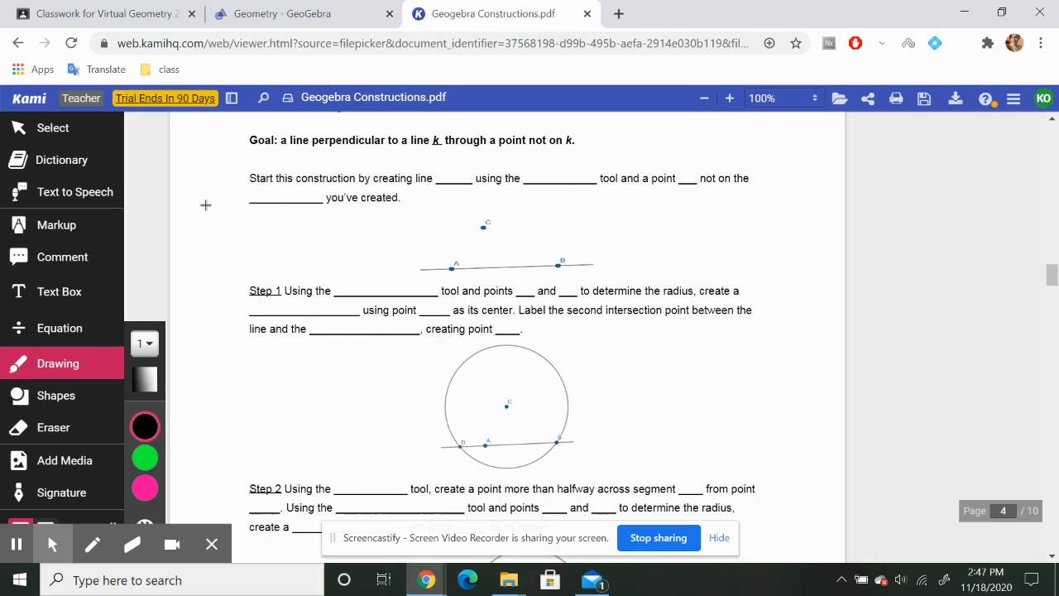
{"action": "mouse_move", "coordinate": [439, 183]}
{"action": "left_mouse_down"}
{"action": "mouse_move", "coordinate": [454, 181]}
{"action": "mouse_move", "coordinate": [456, 162]}
{"action": "mouse_move", "coordinate": [442, 166]}
{"action": "left_mouse_up"}
{"action": "right_click", "coordinate": [457, 167]}
{"action": "right_click", "coordinate": [442, 166]}
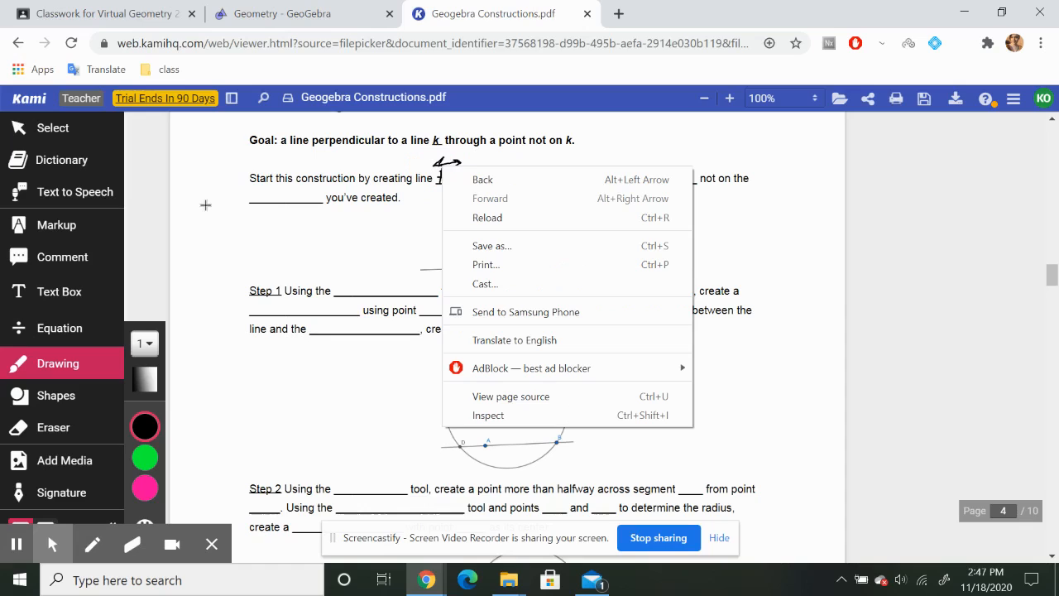
{"action": "left_click", "coordinate": [410, 142]}
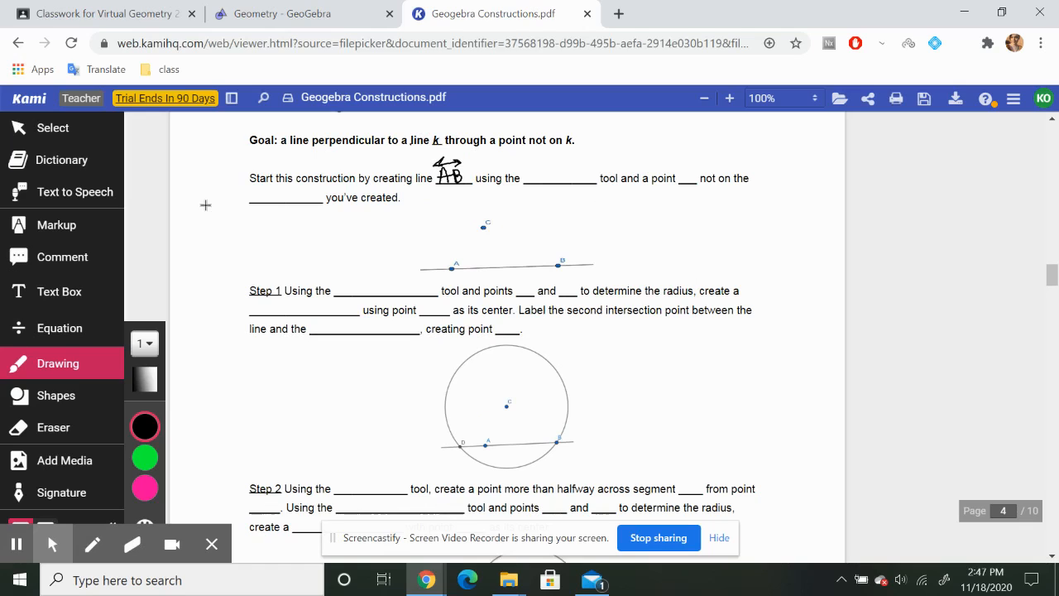
{"action": "mouse_move", "coordinate": [526, 162]}
{"action": "left_mouse_down"}
{"action": "mouse_move", "coordinate": [529, 182]}
{"action": "mouse_move", "coordinate": [584, 179]}
{"action": "left_mouse_up"}
{"action": "left_click_drag", "start_coordinate": [696, 168], "coordinate": [696, 183]}
{"action": "left_click_drag", "start_coordinate": [273, 185], "coordinate": [283, 201]}
{"action": "left_click_drag", "start_coordinate": [288, 194], "coordinate": [319, 198]}
Switch to GeoGebra, draw a slightly sloping line through new points A and B, and place point C above it between them.
{"action": "left_click", "coordinate": [282, 14]}
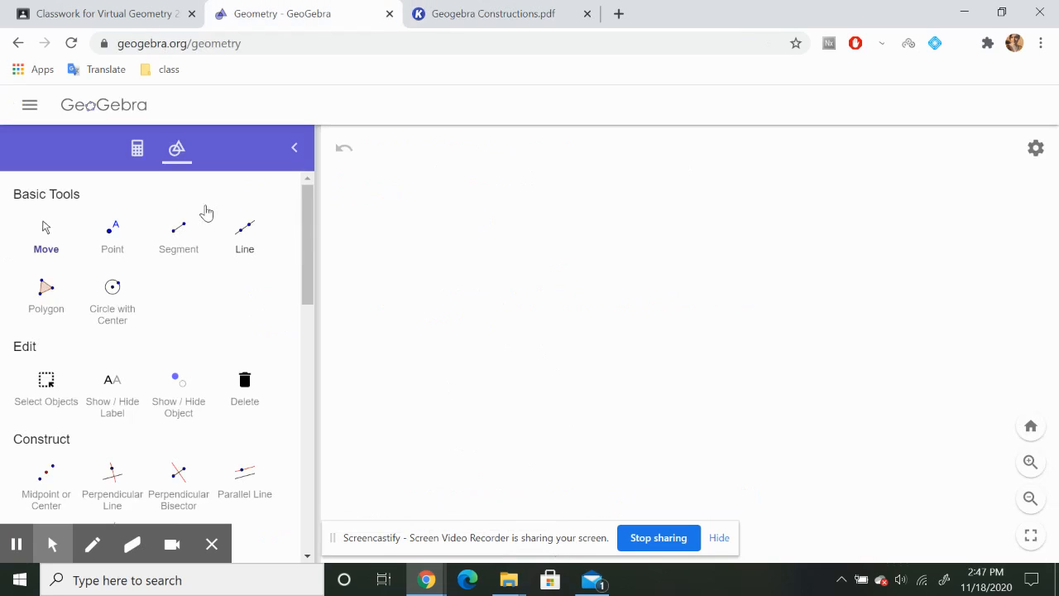
{"action": "left_click", "coordinate": [245, 235]}
{"action": "left_click", "coordinate": [510, 380]}
{"action": "left_click", "coordinate": [760, 357]}
{"action": "left_click", "coordinate": [113, 235]}
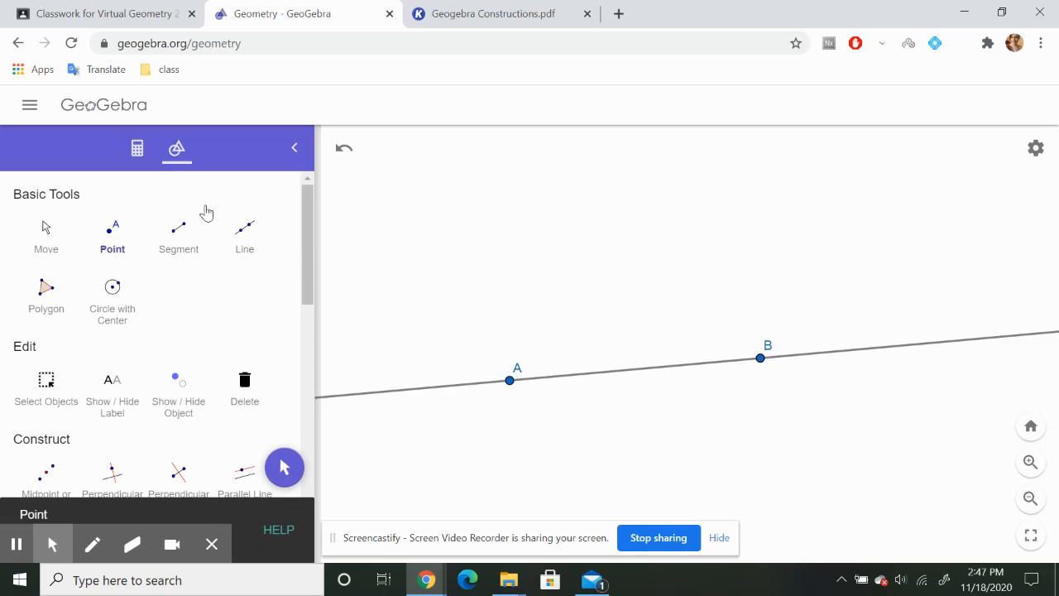
{"action": "left_click", "coordinate": [592, 246]}
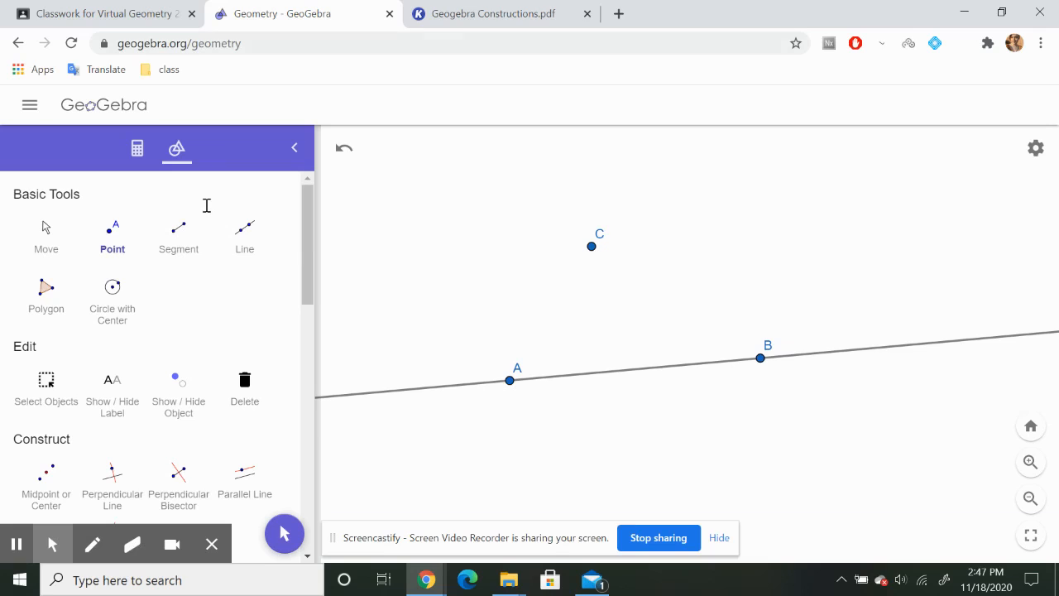
Switch to Kami and handwrite "compass", "C", "B", "circle" and "C" in the first five blanks of Step 1.
{"action": "key", "text": "ctrl+Tab"}
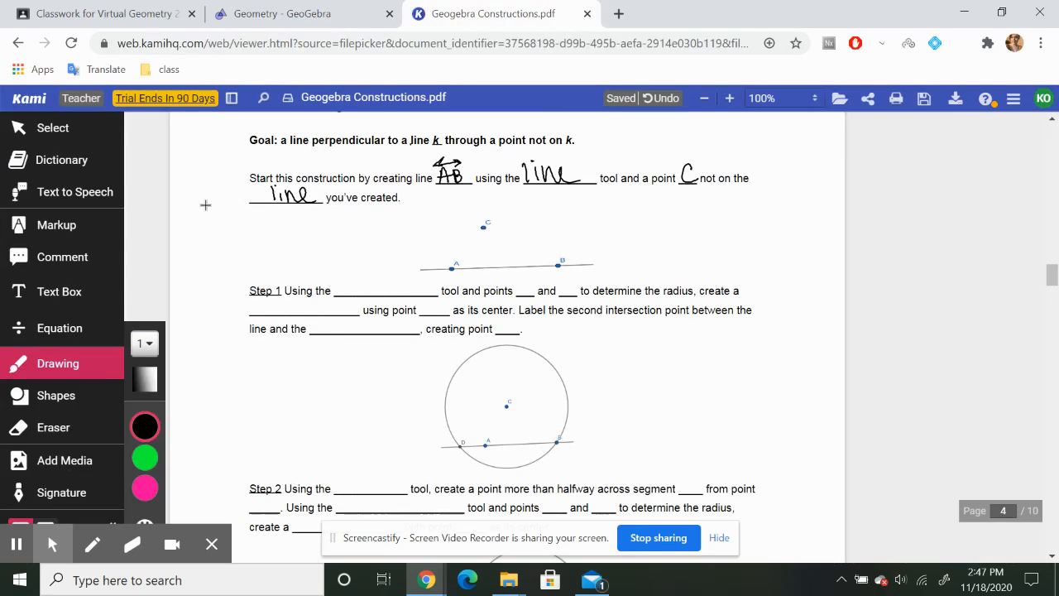
{"action": "key", "text": "ctrl+shift+Tab"}
{"action": "key", "text": "ctrl+Tab"}
{"action": "mouse_move", "coordinate": [347, 286]}
{"action": "left_mouse_down"}
{"action": "mouse_move", "coordinate": [344, 294]}
{"action": "mouse_move", "coordinate": [353, 286]}
{"action": "mouse_move", "coordinate": [419, 293]}
{"action": "left_mouse_up"}
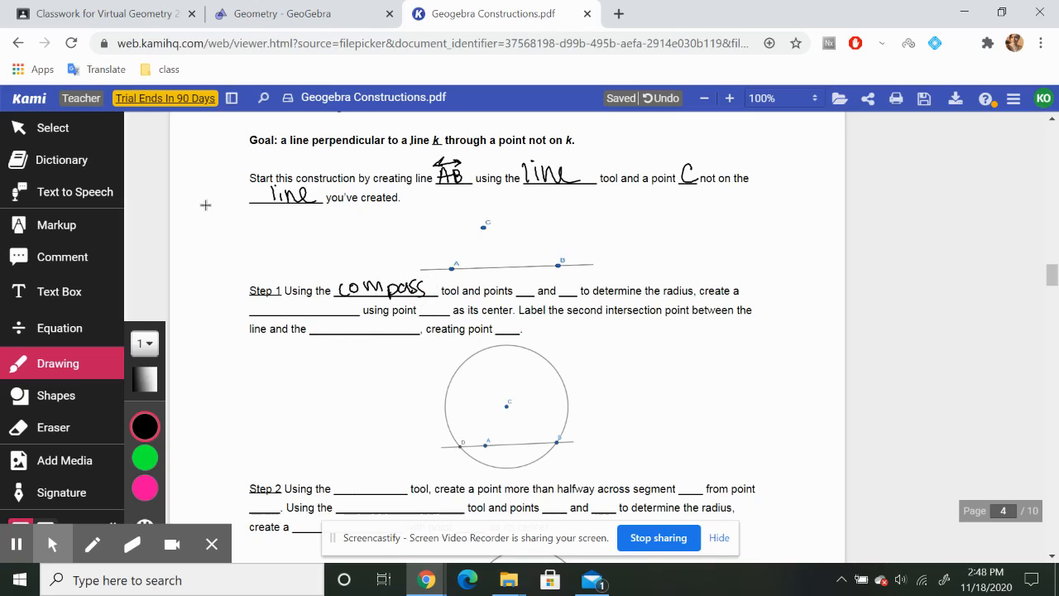
{"action": "left_click_drag", "start_coordinate": [528, 284], "coordinate": [533, 295]}
{"action": "left_click_drag", "start_coordinate": [565, 283], "coordinate": [568, 296]}
{"action": "mouse_move", "coordinate": [263, 304]}
{"action": "left_mouse_down"}
{"action": "mouse_move", "coordinate": [263, 316]}
{"action": "mouse_move", "coordinate": [285, 307]}
{"action": "mouse_move", "coordinate": [292, 317]}
{"action": "left_mouse_up"}
{"action": "mouse_move", "coordinate": [300, 299]}
{"action": "left_mouse_down"}
{"action": "mouse_move", "coordinate": [302, 315]}
{"action": "mouse_move", "coordinate": [323, 312]}
{"action": "left_mouse_up"}
{"action": "left_click_drag", "start_coordinate": [445, 302], "coordinate": [447, 315]}
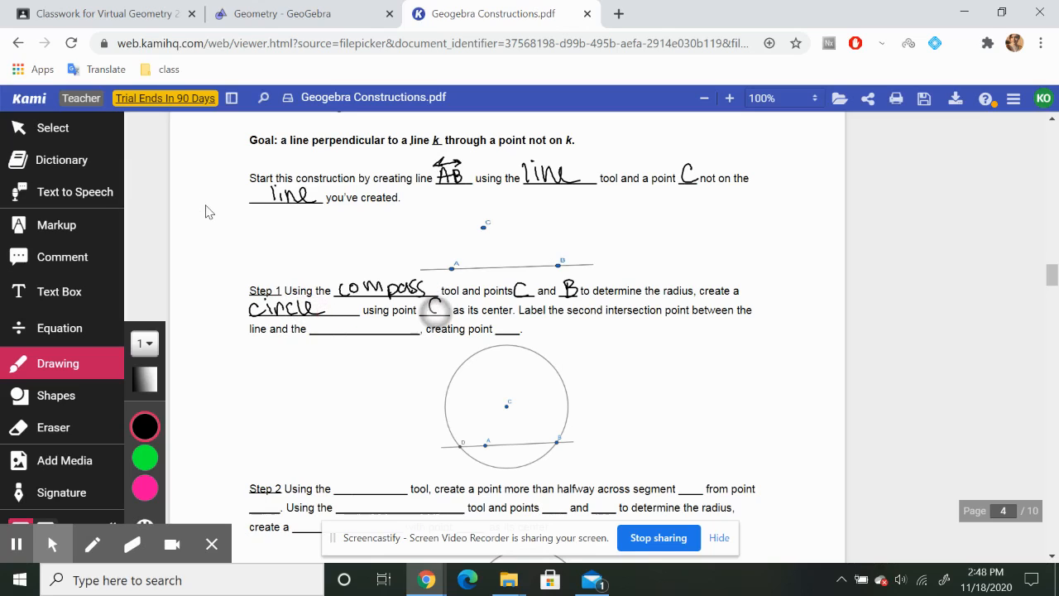
Switch to GeoGebra and use the Compass tool to draw a circle centered at C with radius CB.
{"action": "key", "text": "ctrl+shift+Tab"}
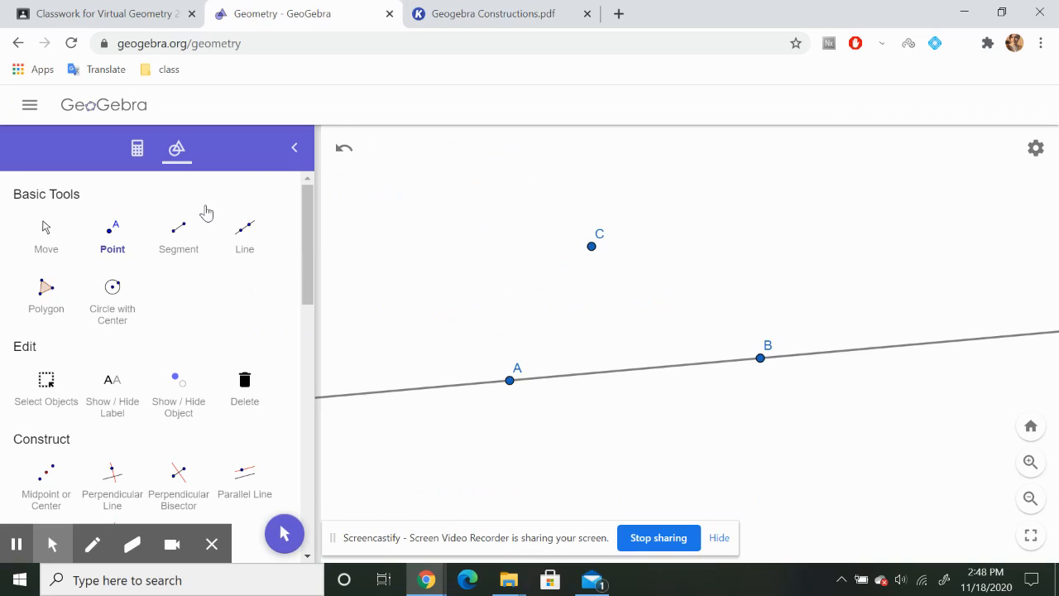
{"action": "left_click_drag", "start_coordinate": [307, 244], "coordinate": [304, 413]}
{"action": "left_click", "coordinate": [178, 377]}
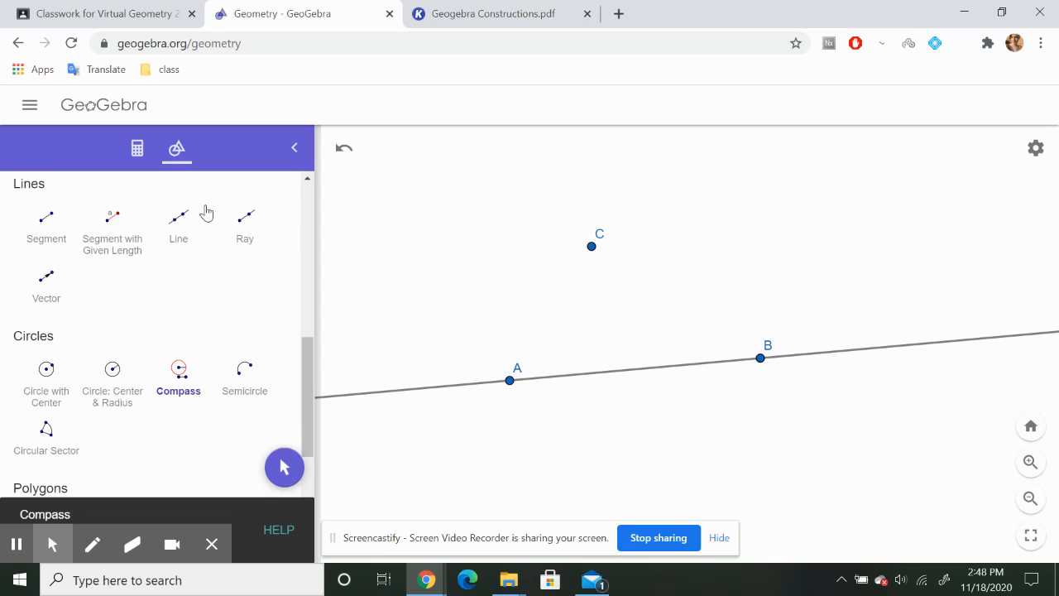
{"action": "left_click", "coordinate": [761, 358]}
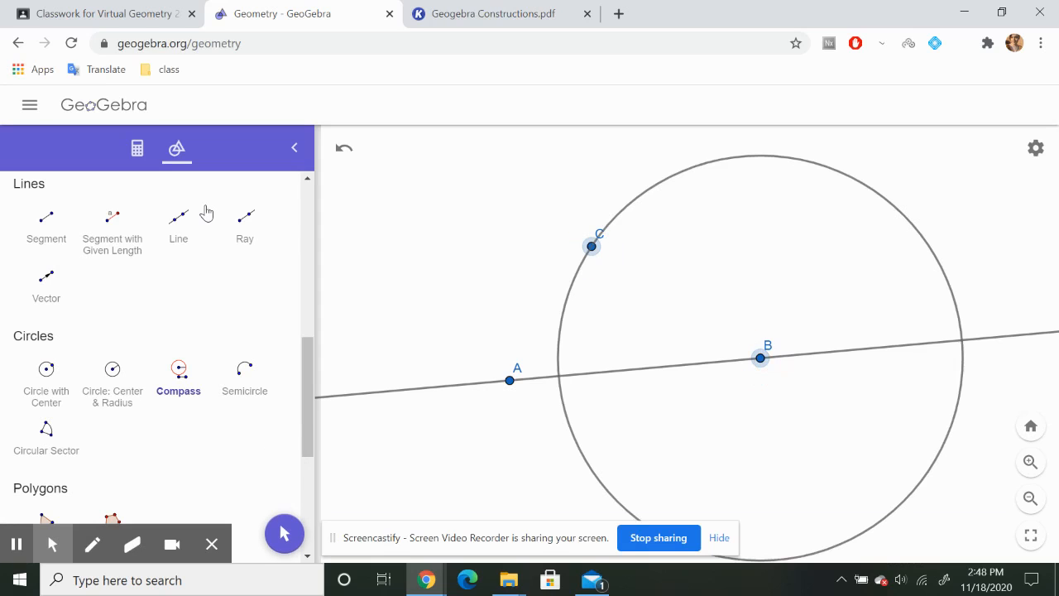
{"action": "left_click", "coordinate": [591, 245]}
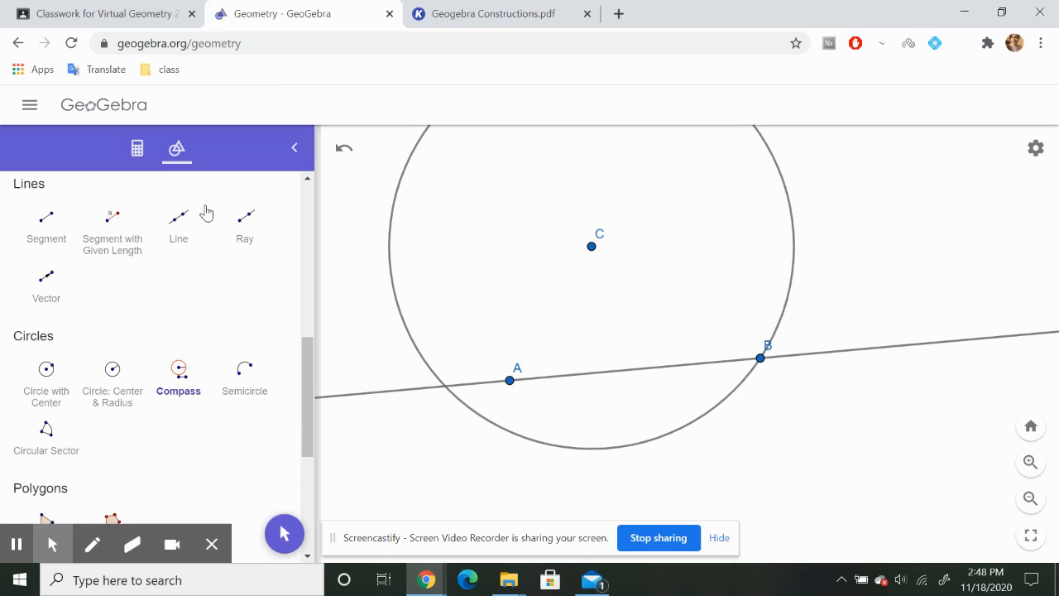
Switch to Kami and handwrite "circle" and "D" in the last two blanks of Step 1.
{"action": "key", "text": "ctrl+Tab"}
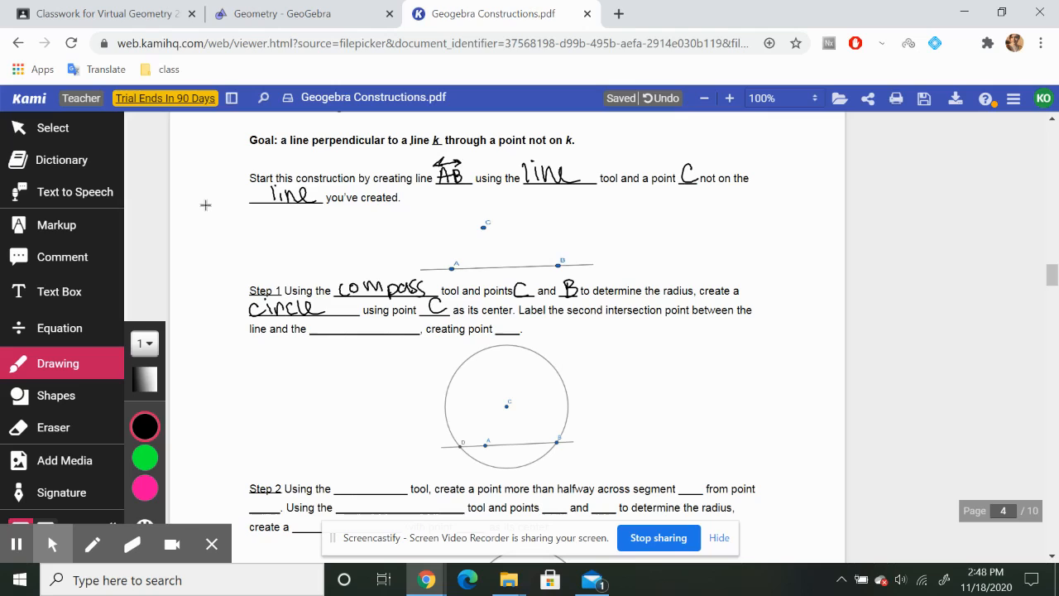
{"action": "left_click_drag", "start_coordinate": [318, 321], "coordinate": [386, 317]}
{"action": "left_click_drag", "start_coordinate": [500, 321], "coordinate": [502, 334]}
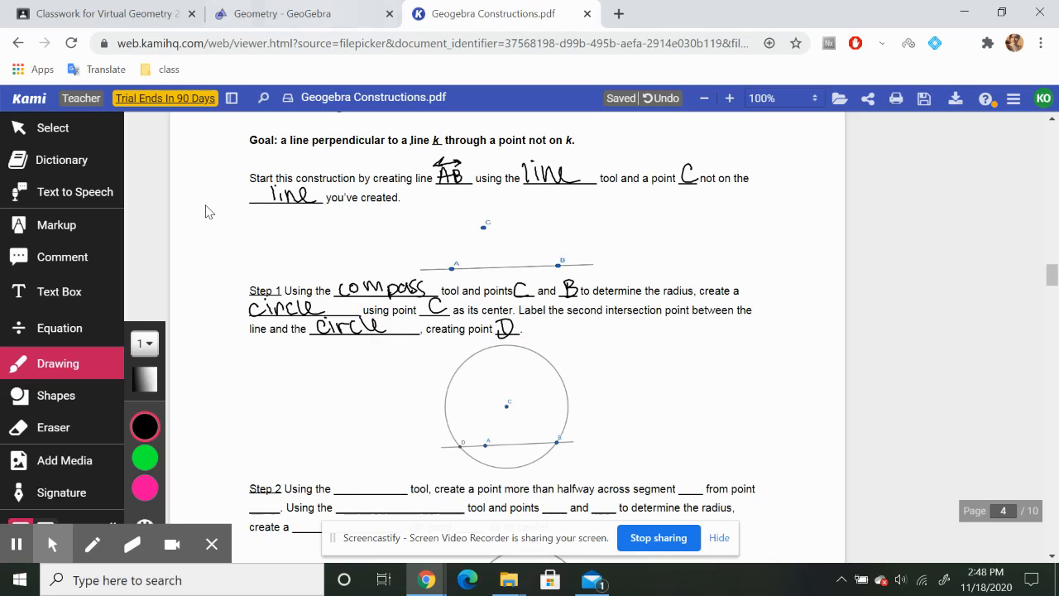
Switch to GeoGebra and place point D where the circle crosses the line a second time, beyond A.
{"action": "key", "text": "ctrl+shift+Tab"}
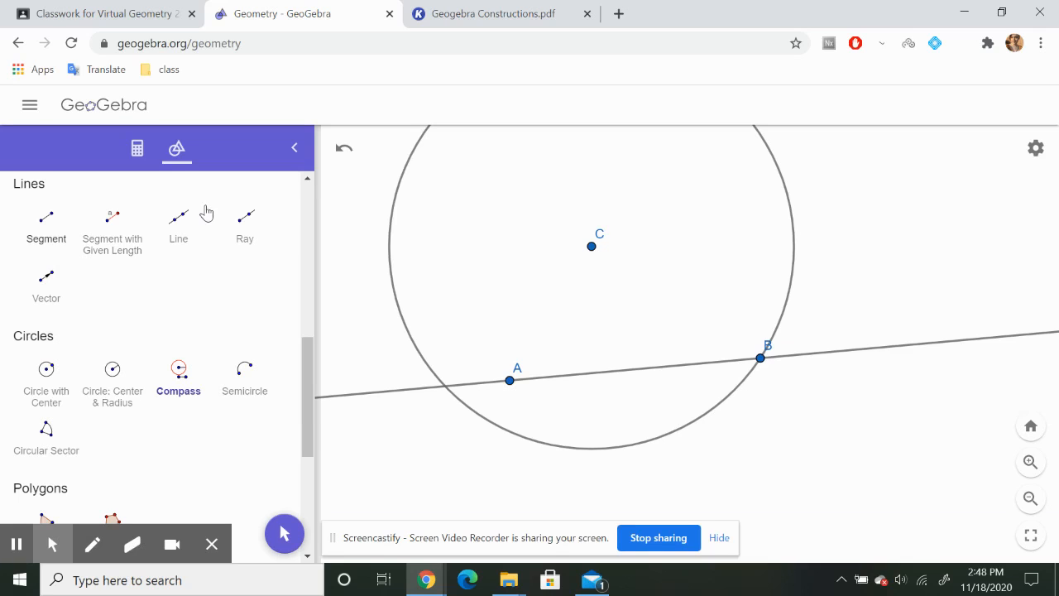
{"action": "left_click_drag", "start_coordinate": [309, 366], "coordinate": [311, 201]}
{"action": "left_click", "coordinate": [112, 232]}
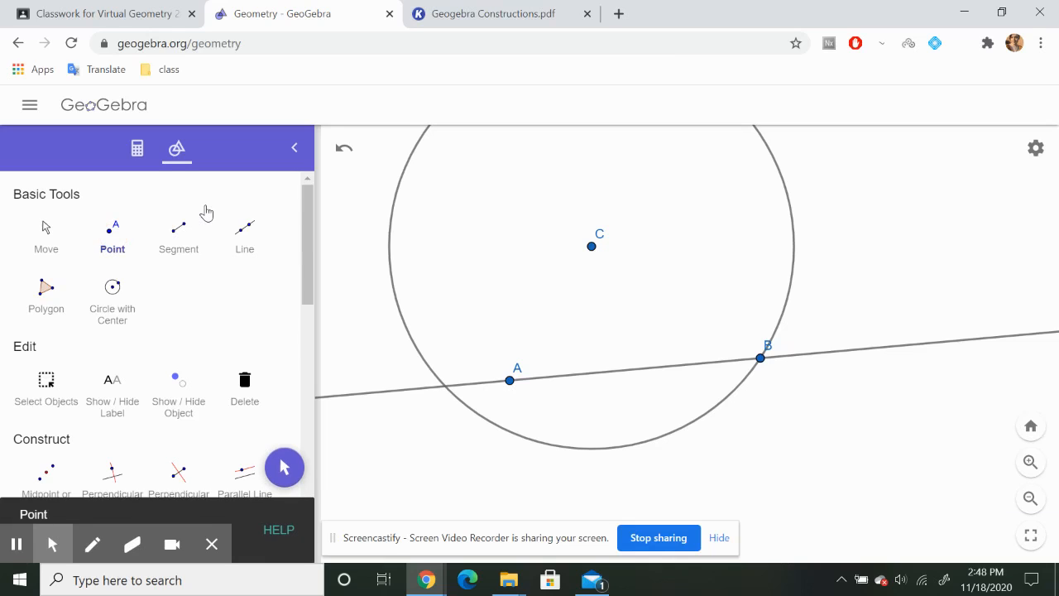
{"action": "left_click", "coordinate": [445, 387]}
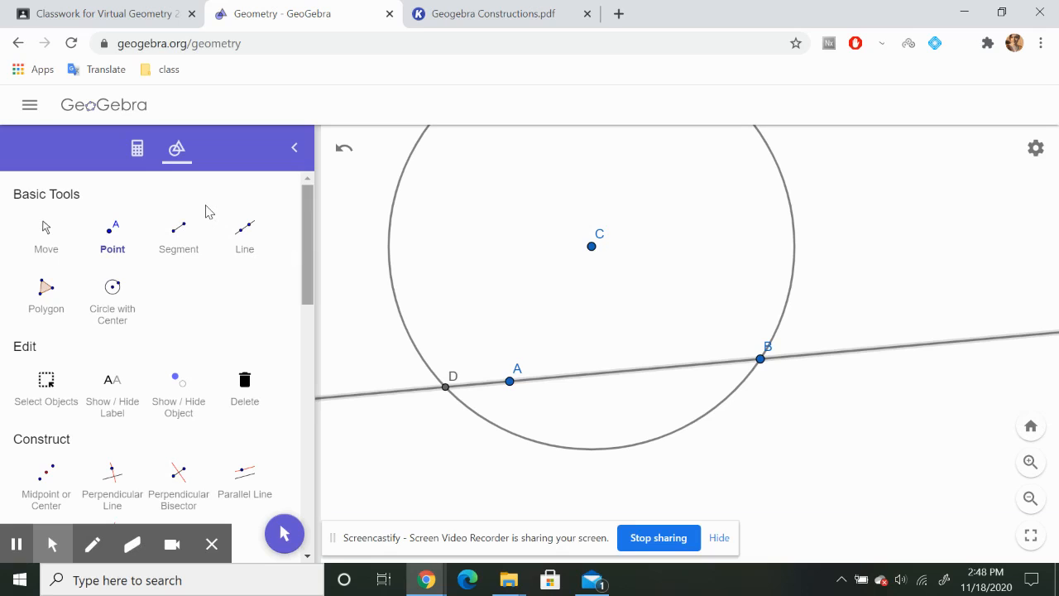
{"action": "scroll", "coordinate": [436, 242], "scroll_direction": "down", "scroll_amount": 4}
{"action": "left_click", "coordinate": [45, 253]}
{"action": "left_click_drag", "start_coordinate": [368, 244], "coordinate": [439, 326]}
Switch to Kami and go to Step 2 of the perpendicular construction.
{"action": "left_click", "coordinate": [496, 14]}
{"action": "scroll", "coordinate": [282, 447], "scroll_direction": "down", "scroll_amount": 5}
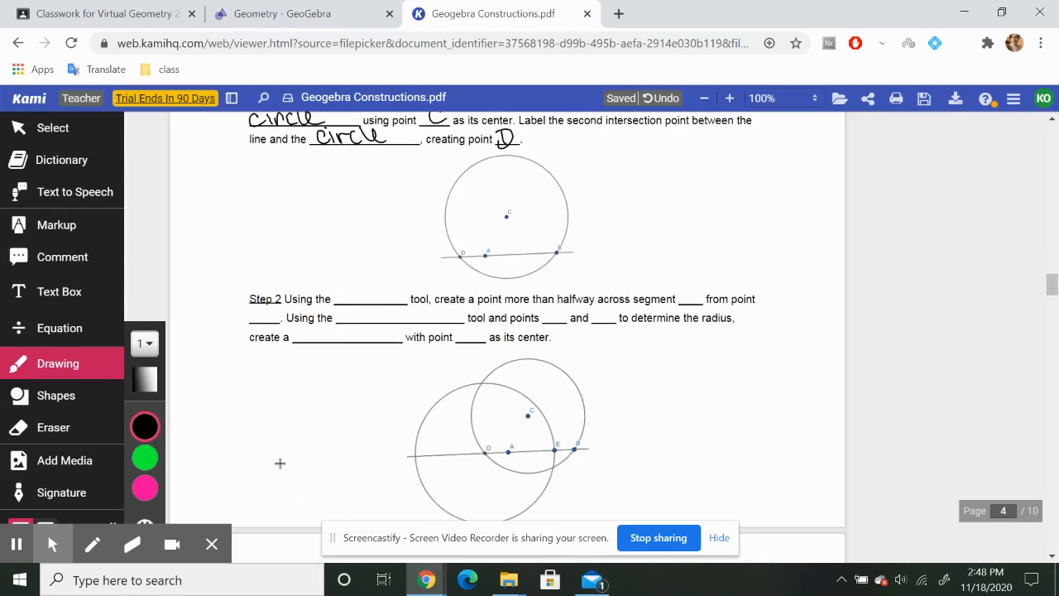
{"action": "scroll", "coordinate": [279, 463], "scroll_direction": "up", "scroll_amount": 1}
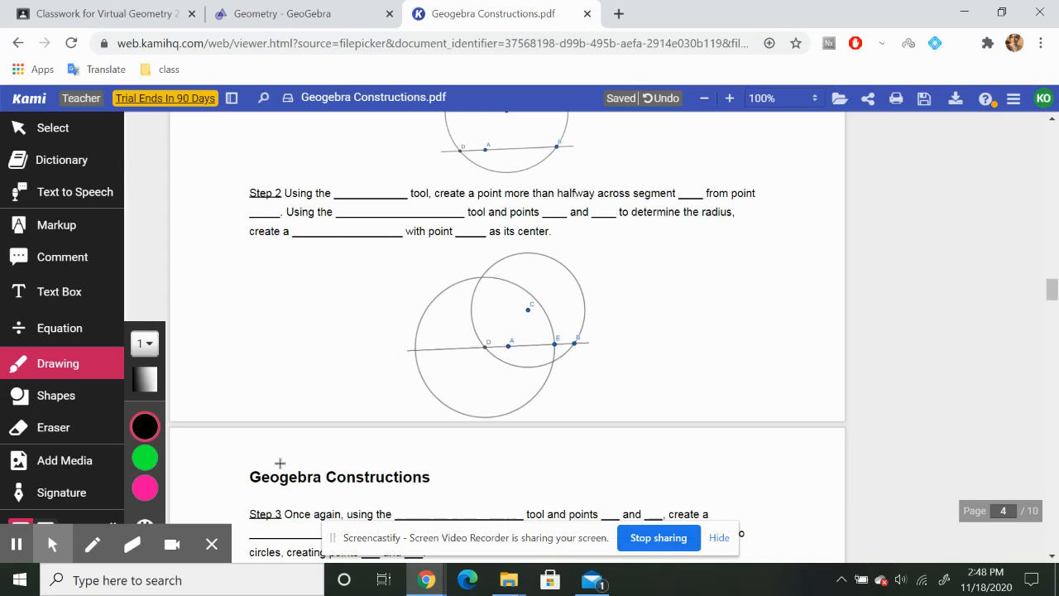
{"action": "left_click_drag", "start_coordinate": [347, 186], "coordinate": [402, 195]}
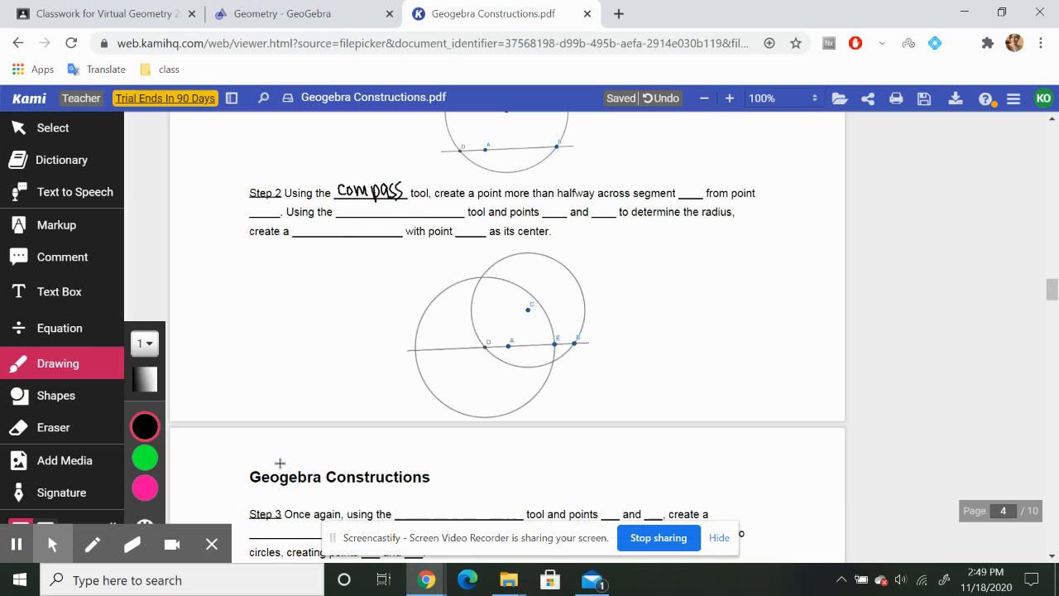
{"action": "key", "text": "ctrl+z"}
{"action": "key", "text": "ctrl+z"}
{"action": "key", "text": "ctrl+z"}
{"action": "key", "text": "ctrl+z"}
{"action": "key", "text": "ctrl+z"}
{"action": "key", "text": "ctrl+z"}
{"action": "key", "text": "ctrl+z"}
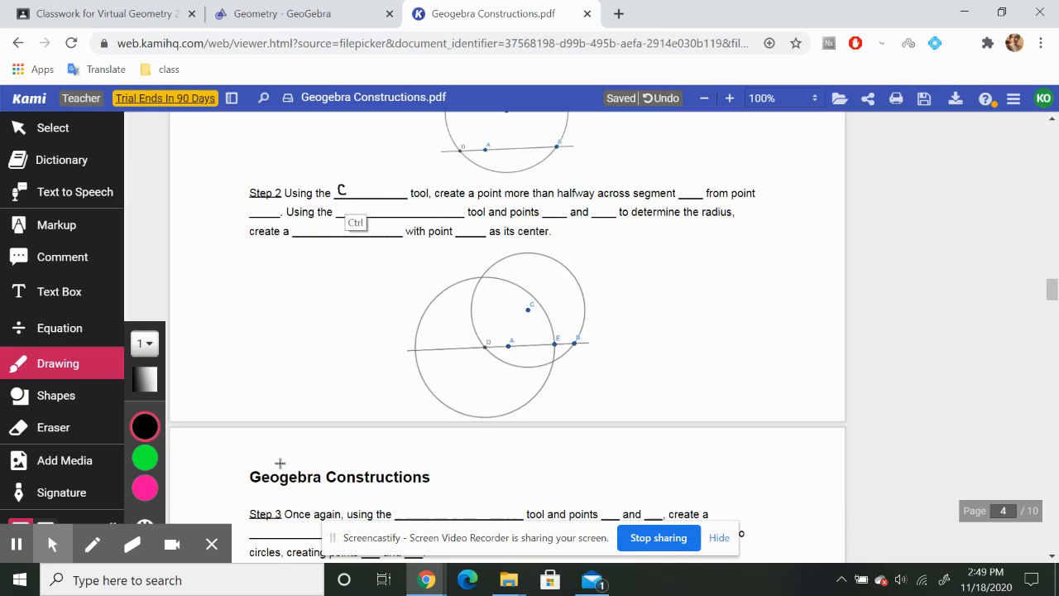
Handwrite "point", "DB" and "D" in the first three blanks of Step 2.
{"action": "left_click_drag", "start_coordinate": [343, 190], "coordinate": [391, 192]}
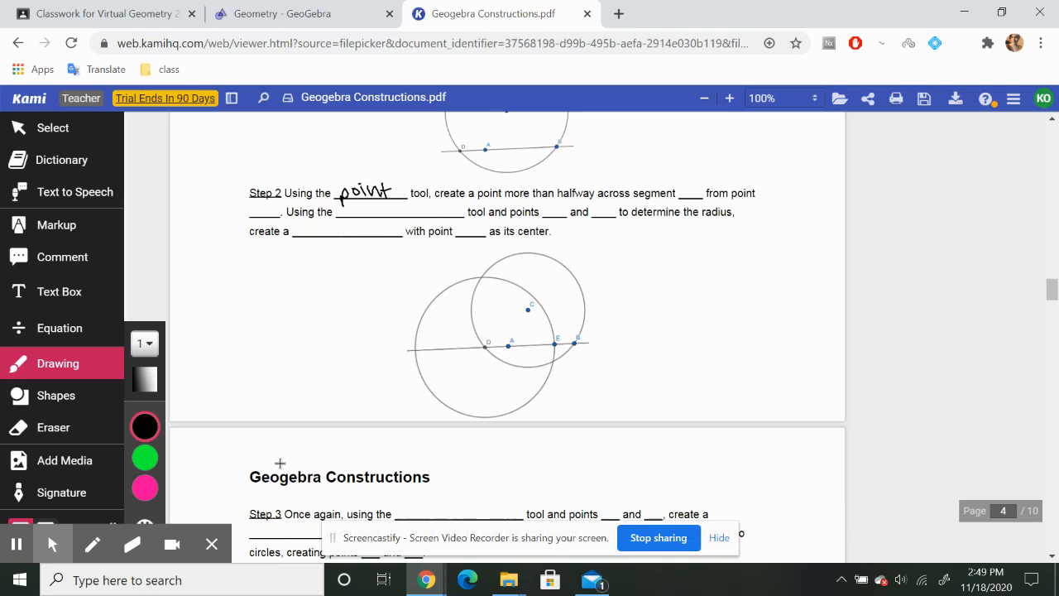
{"action": "left_click_drag", "start_coordinate": [676, 186], "coordinate": [690, 200]}
{"action": "left_click_drag", "start_coordinate": [263, 206], "coordinate": [263, 219]}
Switch to GeoGebra and place a new point E on the line, more than halfway from D to B.
{"action": "left_click", "coordinate": [283, 14]}
{"action": "left_click", "coordinate": [113, 234]}
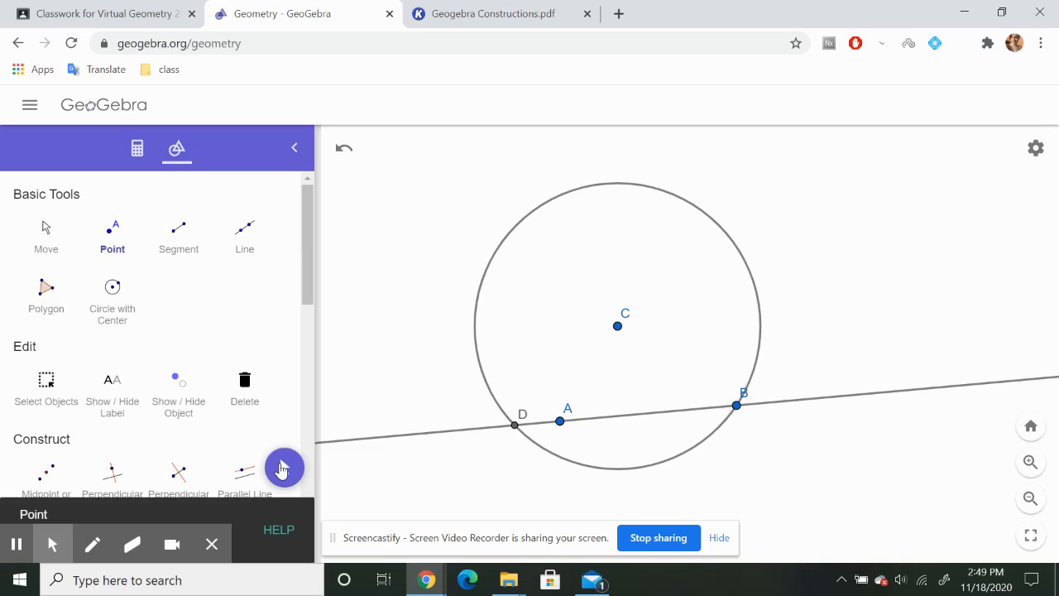
{"action": "left_click", "coordinate": [683, 409]}
Switch to Kami and handwrite "compass" in the second tool-name blank of Step 2.
{"action": "key", "text": "ctrl+Tab"}
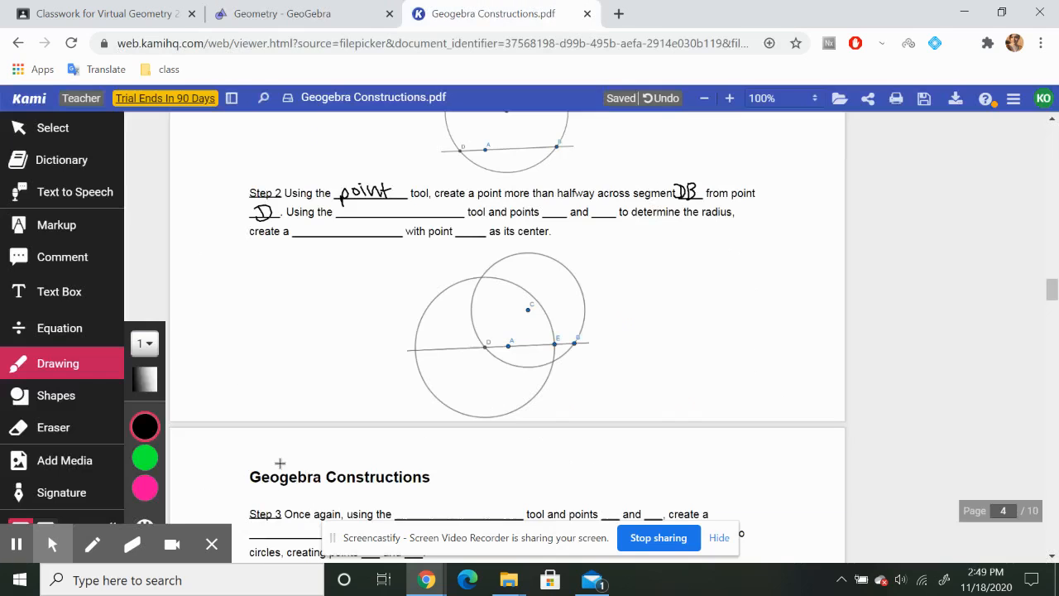
{"action": "left_click_drag", "start_coordinate": [353, 204], "coordinate": [419, 217]}
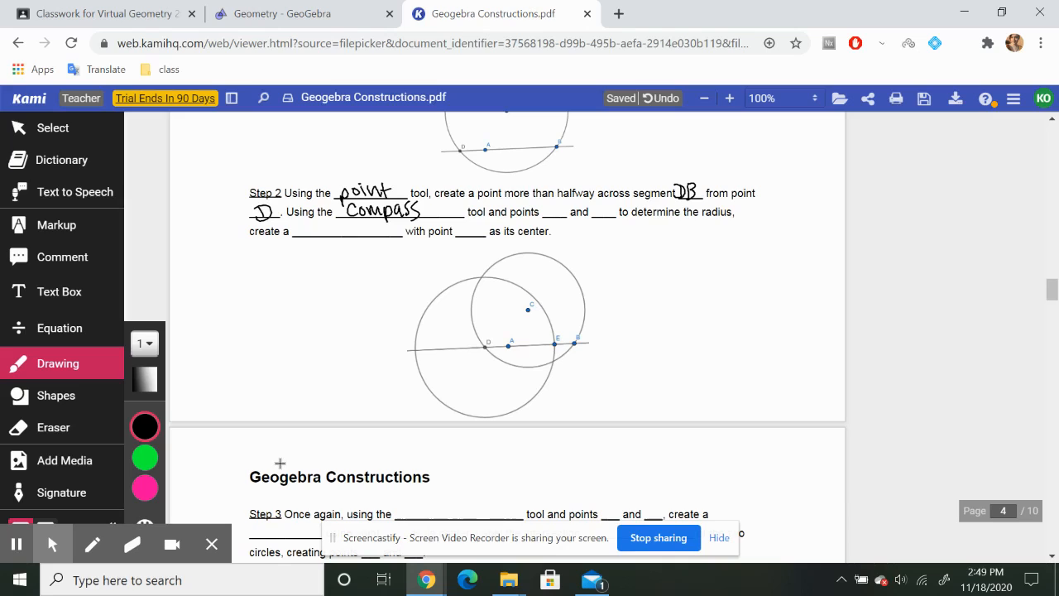
{"action": "mouse_move", "coordinate": [550, 204]}
{"action": "left_mouse_down"}
{"action": "mouse_move", "coordinate": [548, 218]}
{"action": "mouse_move", "coordinate": [608, 216]}
{"action": "left_mouse_up"}
{"action": "left_click_drag", "start_coordinate": [597, 209], "coordinate": [608, 207]}
{"action": "key", "text": "ctrl+z"}
{"action": "key", "text": "ctrl+z"}
{"action": "key", "text": "ctrl+z"}
{"action": "left_click", "coordinate": [281, 14]}
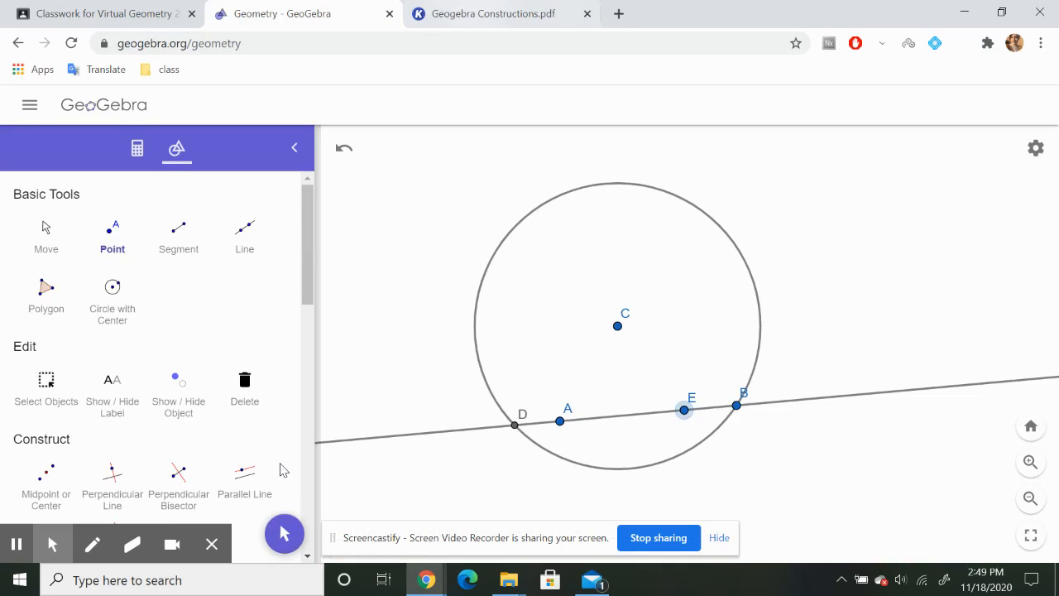
{"action": "key", "text": "ctrl+Tab"}
Handwrite "D", "E", "circle" and "D" in the remaining blanks of Step 2.
{"action": "mouse_move", "coordinate": [550, 204]}
{"action": "left_mouse_down"}
{"action": "mouse_move", "coordinate": [553, 219]}
{"action": "mouse_move", "coordinate": [607, 210]}
{"action": "left_mouse_up"}
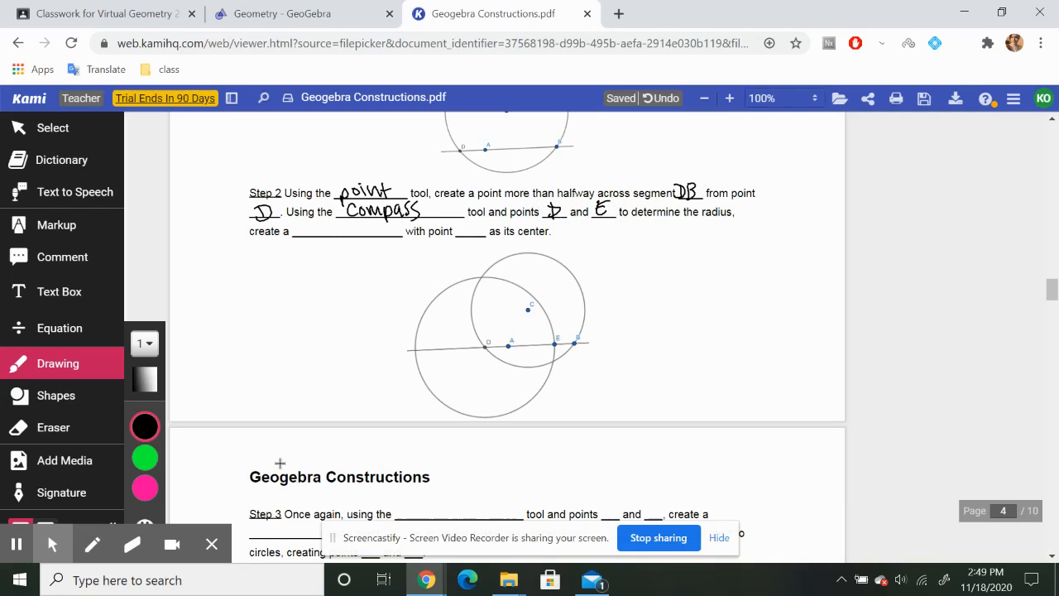
{"action": "left_click_drag", "start_coordinate": [318, 221], "coordinate": [320, 233]}
{"action": "mouse_move", "coordinate": [326, 225]}
{"action": "left_mouse_down"}
{"action": "mouse_move", "coordinate": [327, 235]}
{"action": "mouse_move", "coordinate": [354, 232]}
{"action": "mouse_move", "coordinate": [366, 216]}
{"action": "left_mouse_up"}
{"action": "left_click", "coordinate": [327, 219]}
{"action": "left_click_drag", "start_coordinate": [369, 228], "coordinate": [380, 232]}
{"action": "left_click_drag", "start_coordinate": [461, 221], "coordinate": [457, 236]}
{"action": "left_click_drag", "start_coordinate": [460, 220], "coordinate": [464, 235]}
Switch to GeoGebra and use the Compass tool to draw a circle with radius DE centered at D.
{"action": "left_click", "coordinate": [282, 14]}
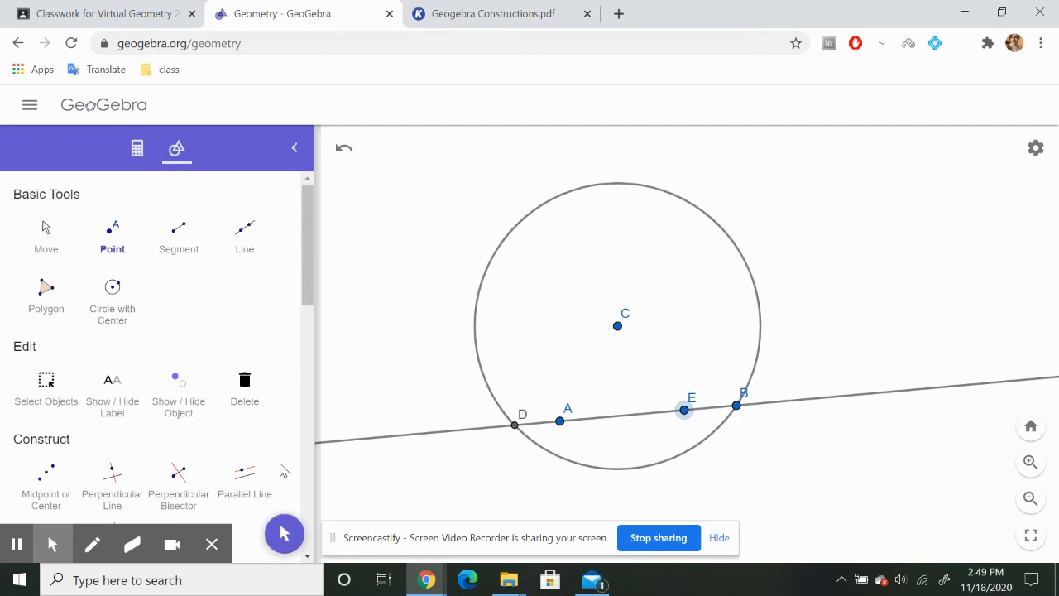
{"action": "left_click_drag", "start_coordinate": [307, 296], "coordinate": [316, 419]}
{"action": "left_click", "coordinate": [179, 474]}
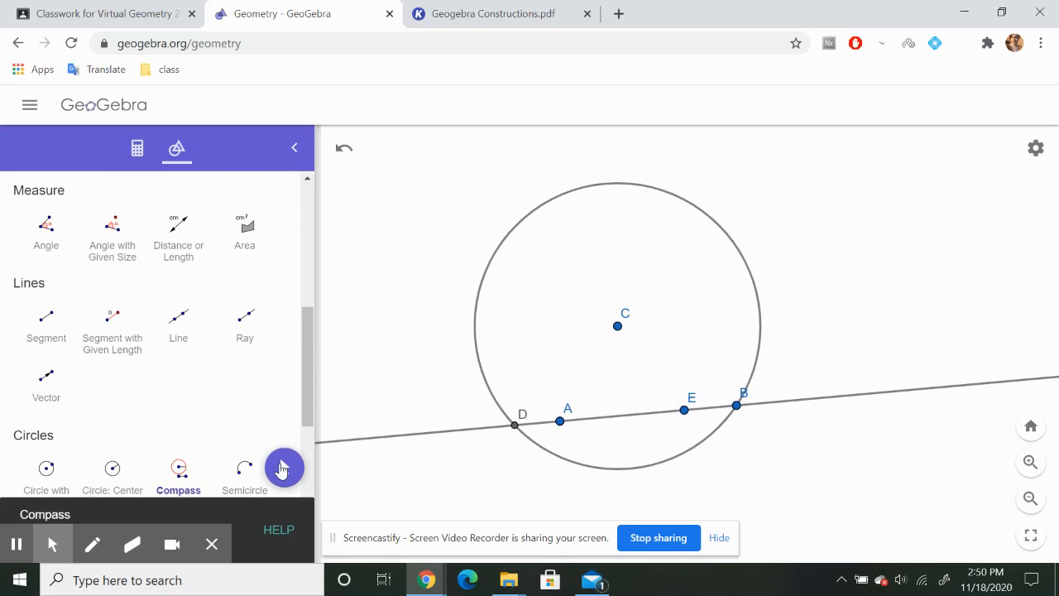
{"action": "left_click", "coordinate": [515, 425]}
{"action": "left_click", "coordinate": [684, 409]}
{"action": "left_click", "coordinate": [684, 410]}
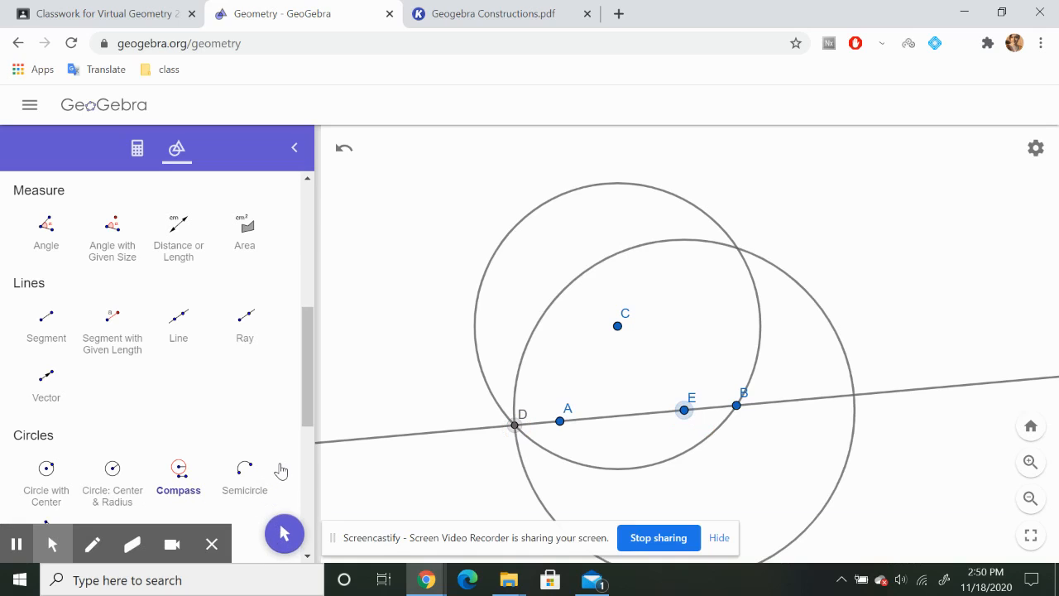
{"action": "left_click", "coordinate": [515, 425]}
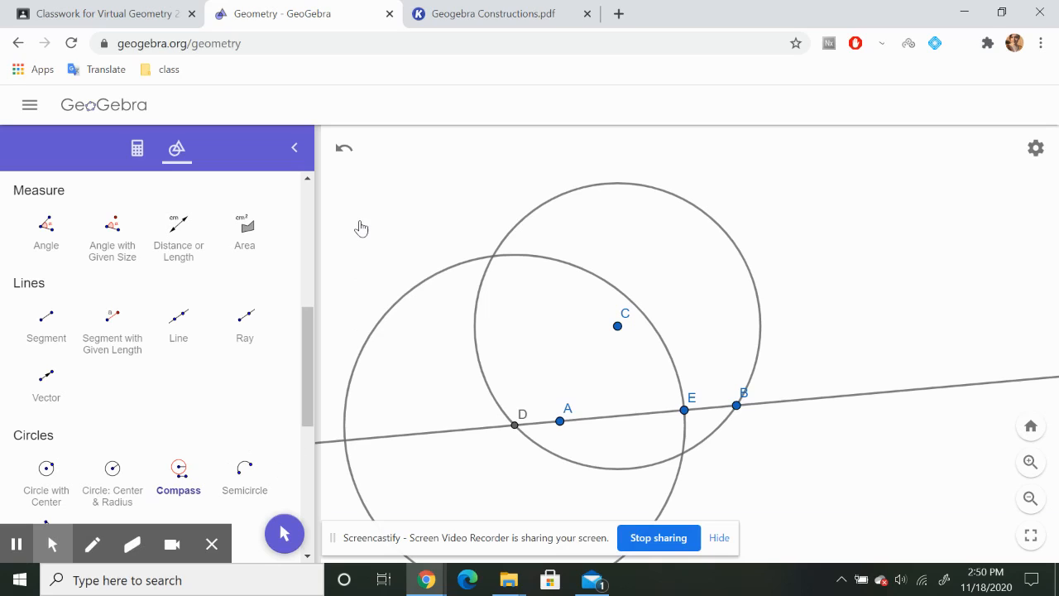
{"action": "scroll", "coordinate": [424, 203], "scroll_direction": "down", "scroll_amount": 2}
Switch to Kami and handwrite "compass", "D", "E", "circle" and "B" in the first five blanks of Step 3.
{"action": "left_click", "coordinate": [497, 8]}
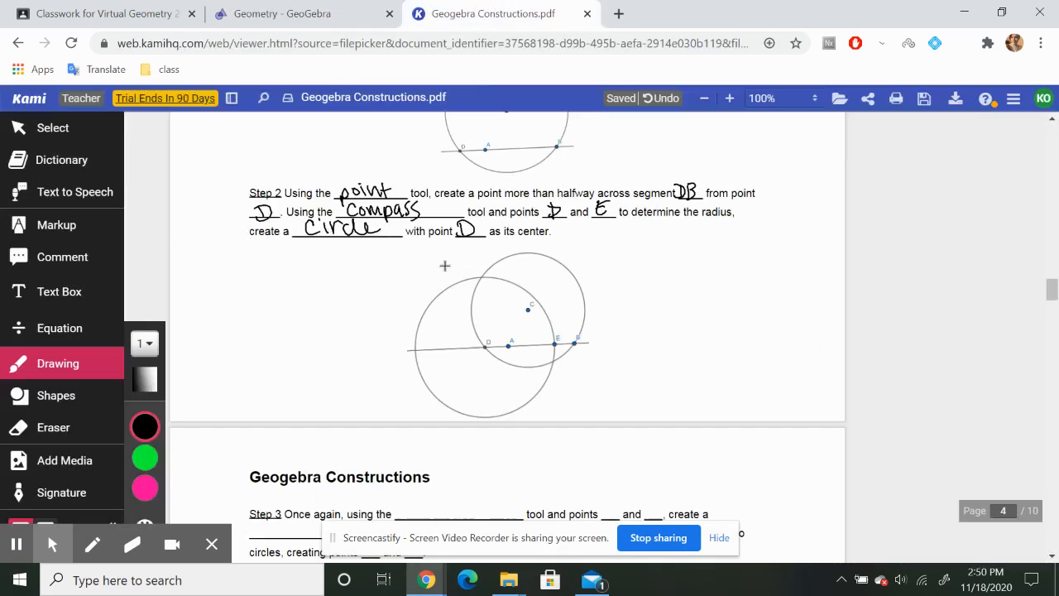
{"action": "scroll", "coordinate": [350, 406], "scroll_direction": "down", "scroll_amount": 2}
{"action": "scroll", "coordinate": [465, 317], "scroll_direction": "up", "scroll_amount": 1}
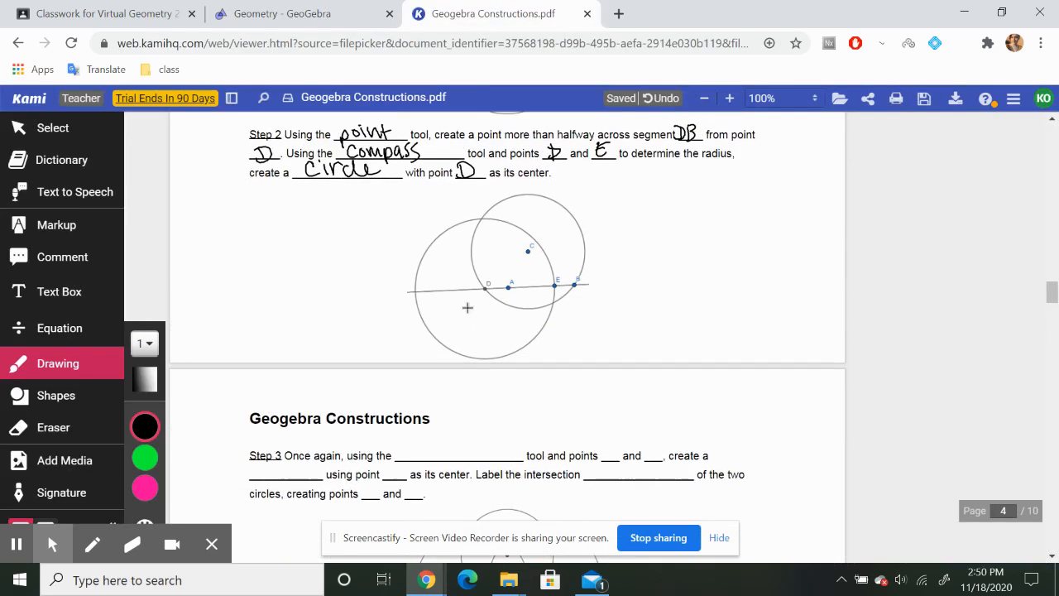
{"action": "left_click", "coordinate": [364, 10]}
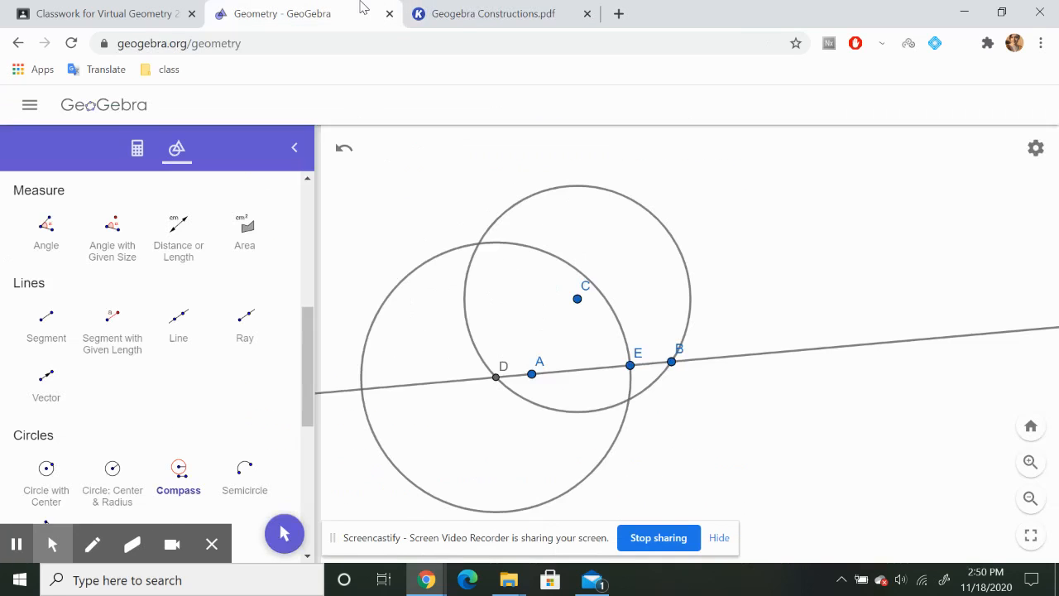
{"action": "left_click", "coordinate": [474, 10]}
{"action": "scroll", "coordinate": [409, 303], "scroll_direction": "down", "scroll_amount": 3}
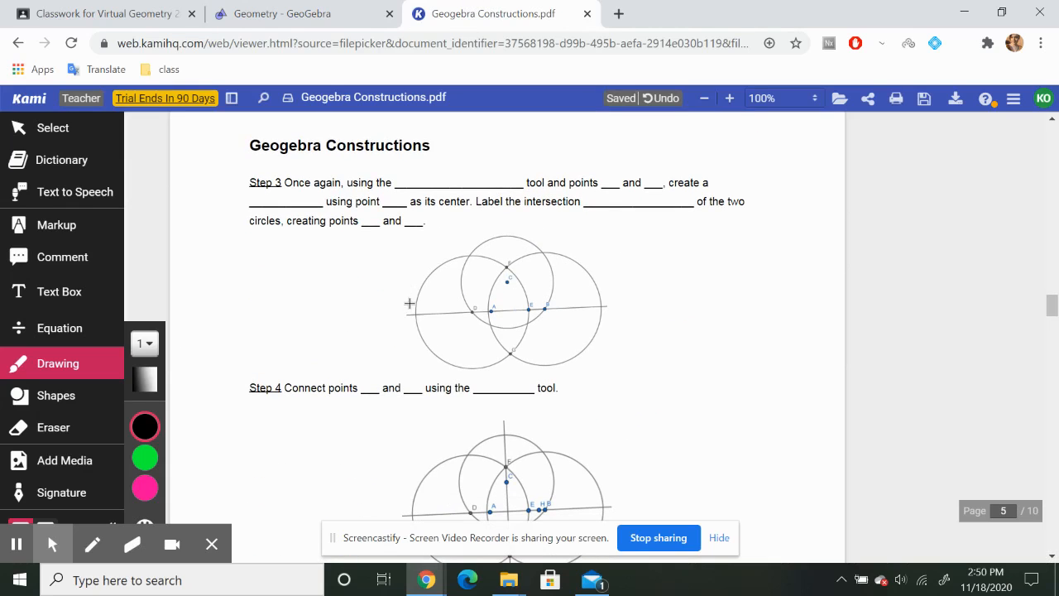
{"action": "left_click_drag", "start_coordinate": [414, 174], "coordinate": [412, 190]}
{"action": "left_click_drag", "start_coordinate": [424, 179], "coordinate": [473, 187]}
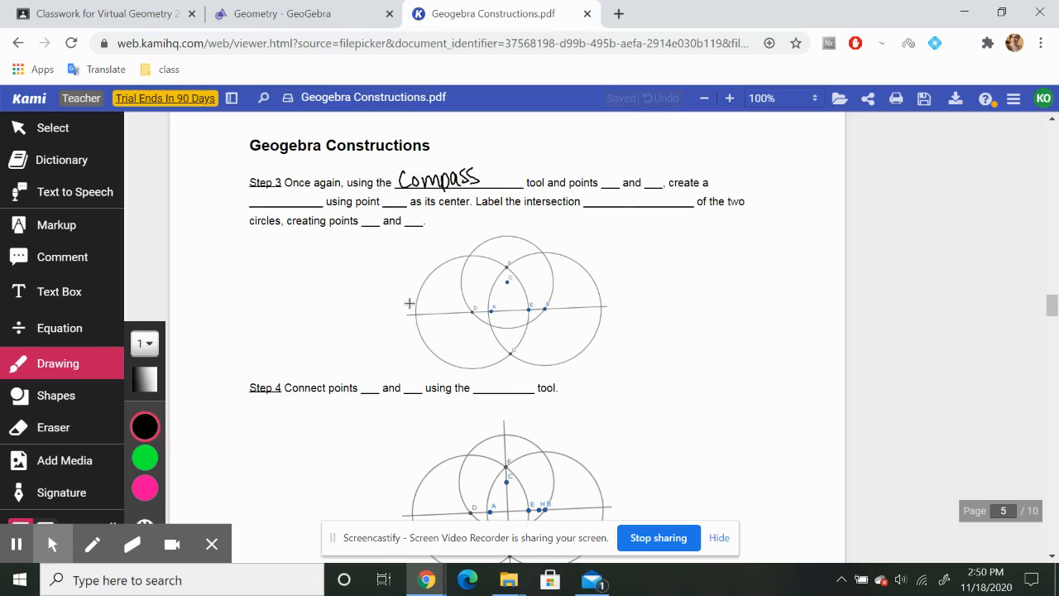
{"action": "left_click_drag", "start_coordinate": [599, 167], "coordinate": [599, 186]}
{"action": "mouse_move", "coordinate": [598, 168]}
{"action": "left_mouse_down"}
{"action": "mouse_move", "coordinate": [601, 186]}
{"action": "mouse_move", "coordinate": [654, 175]}
{"action": "left_mouse_up"}
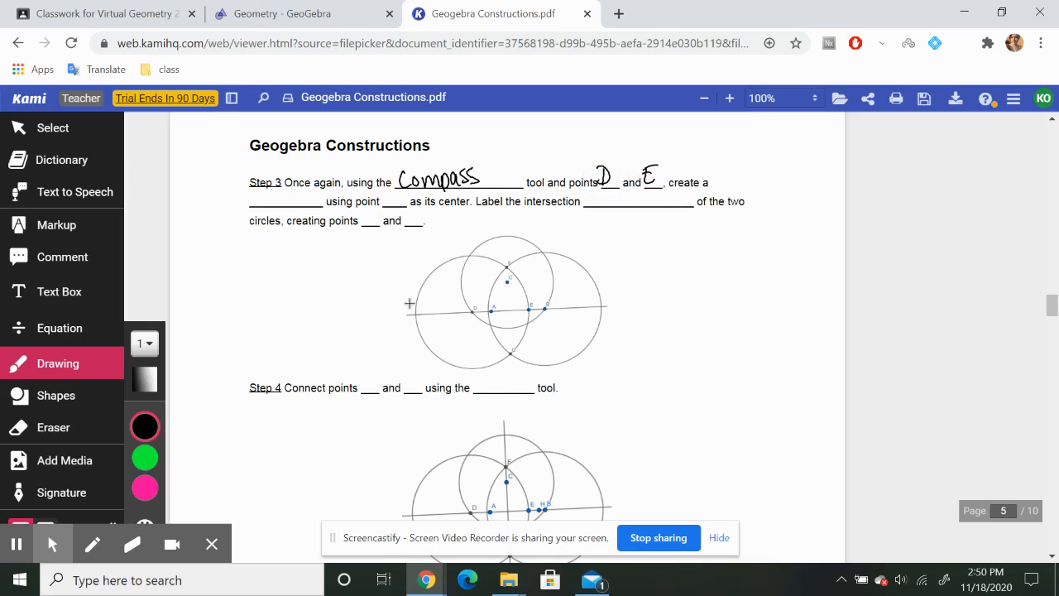
{"action": "mouse_move", "coordinate": [261, 193]}
{"action": "left_mouse_down"}
{"action": "mouse_move", "coordinate": [266, 205]}
{"action": "mouse_move", "coordinate": [282, 197]}
{"action": "left_mouse_up"}
{"action": "left_click_drag", "start_coordinate": [292, 195], "coordinate": [297, 205]}
{"action": "left_click_drag", "start_coordinate": [301, 199], "coordinate": [321, 205]}
{"action": "left_click_drag", "start_coordinate": [389, 193], "coordinate": [391, 208]}
Switch to GeoGebra and use the Compass tool to draw a circle with radius DE centered at B.
{"action": "left_click", "coordinate": [282, 14]}
{"action": "left_click", "coordinate": [179, 476]}
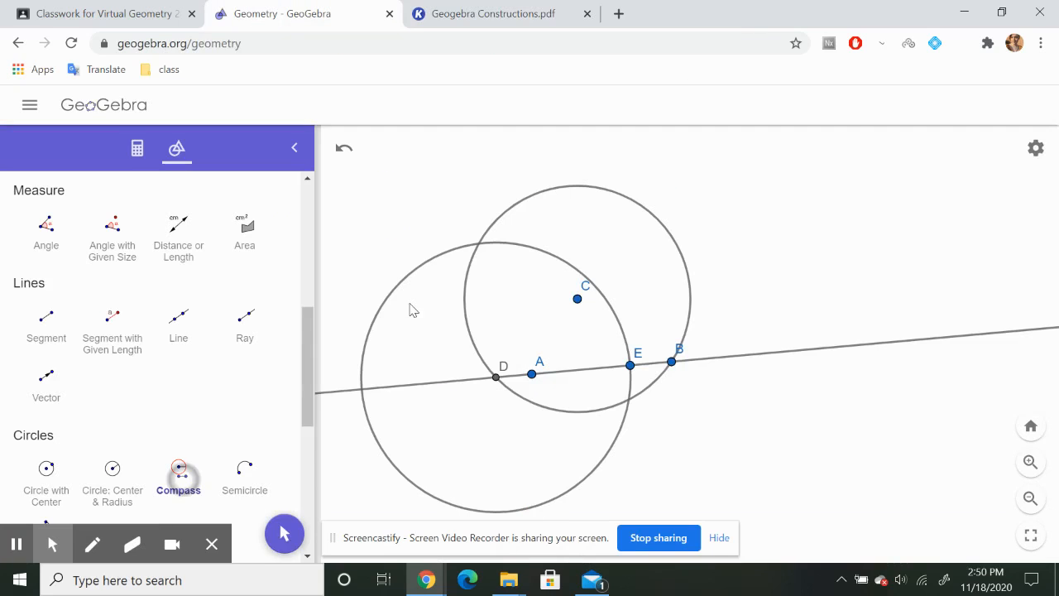
{"action": "left_click", "coordinate": [496, 377]}
{"action": "left_click", "coordinate": [630, 365]}
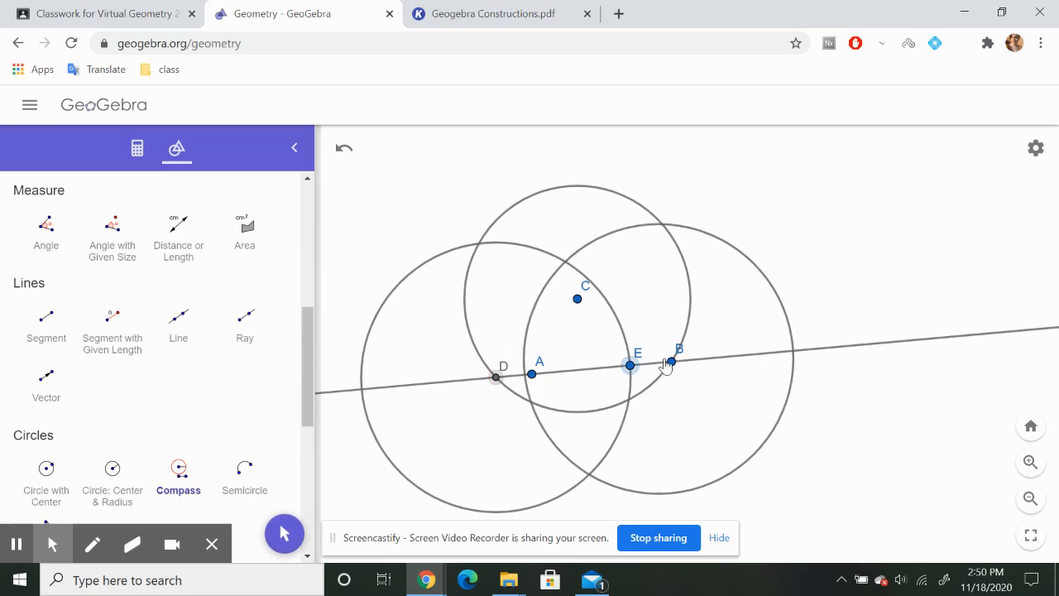
{"action": "left_click", "coordinate": [673, 365]}
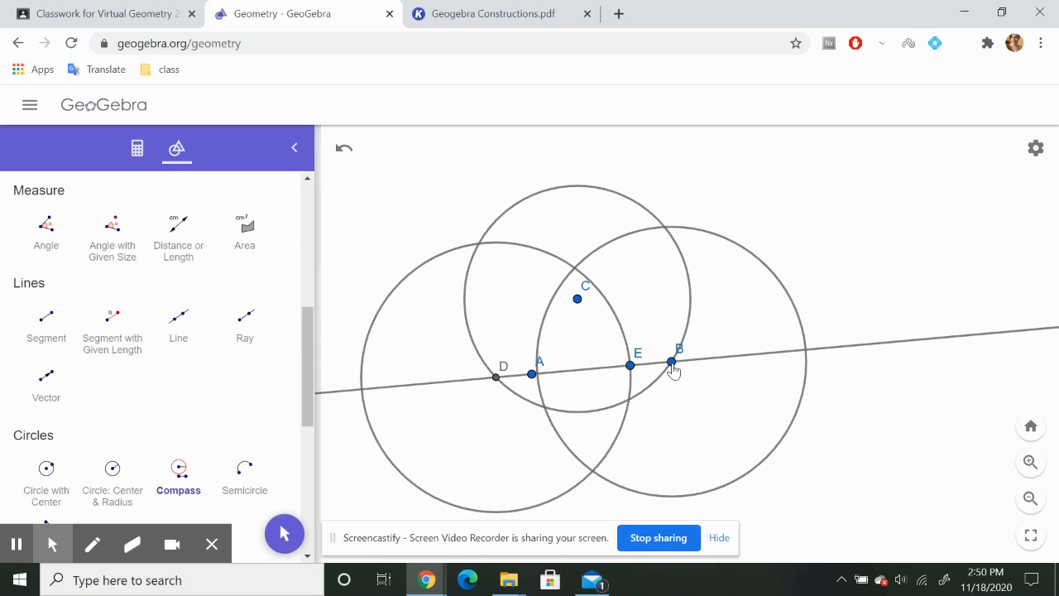
Switch to Kami and handwrite the answer in the blank after "Label the intersection" in Step 3.
{"action": "left_click", "coordinate": [457, 10]}
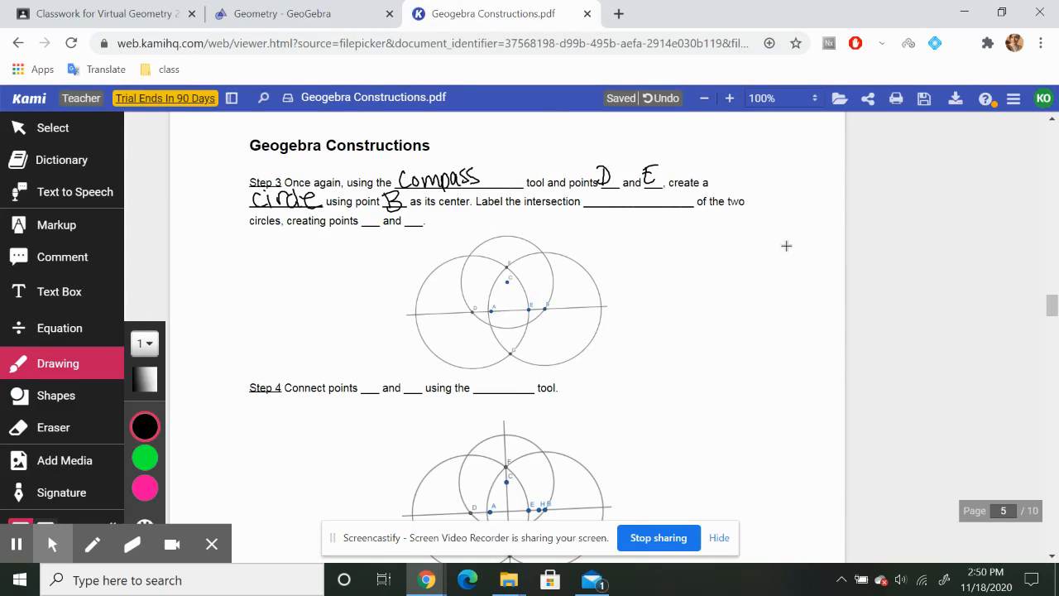
{"action": "mouse_move", "coordinate": [598, 192]}
{"action": "left_mouse_down"}
{"action": "mouse_move", "coordinate": [598, 204]}
{"action": "mouse_move", "coordinate": [649, 206]}
{"action": "left_mouse_up"}
{"action": "left_click_drag", "start_coordinate": [642, 196], "coordinate": [655, 195]}
{"action": "left_click_drag", "start_coordinate": [661, 193], "coordinate": [655, 206]}
Switch to GeoGebra and mark both intersection points of the circles centered at D and B.
{"action": "key", "text": "ctrl+shift+Tab"}
{"action": "left_click_drag", "start_coordinate": [307, 367], "coordinate": [307, 243]}
{"action": "left_click", "coordinate": [113, 238]}
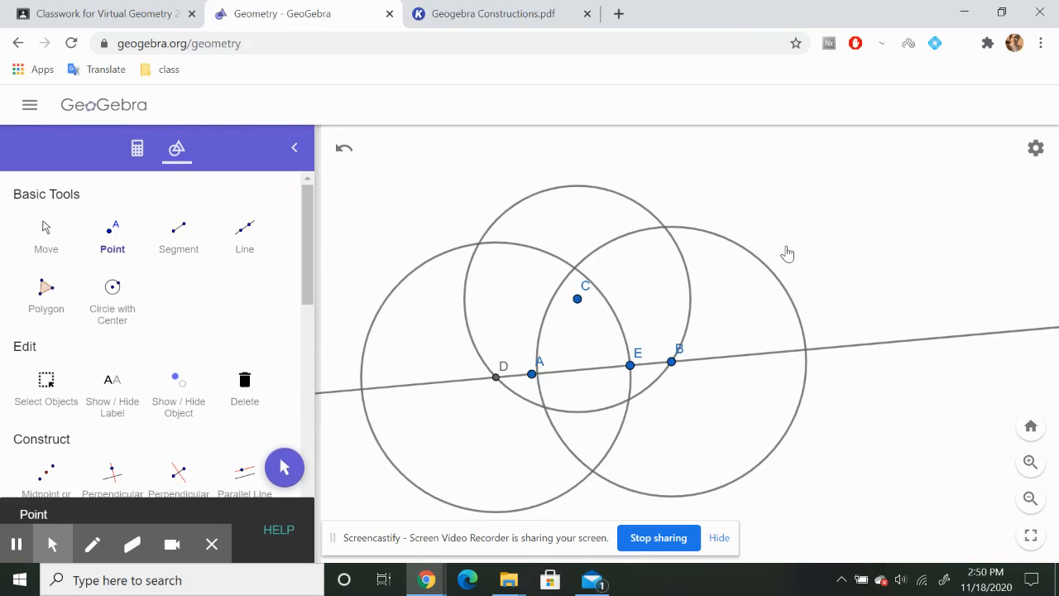
{"action": "left_click", "coordinate": [576, 267]}
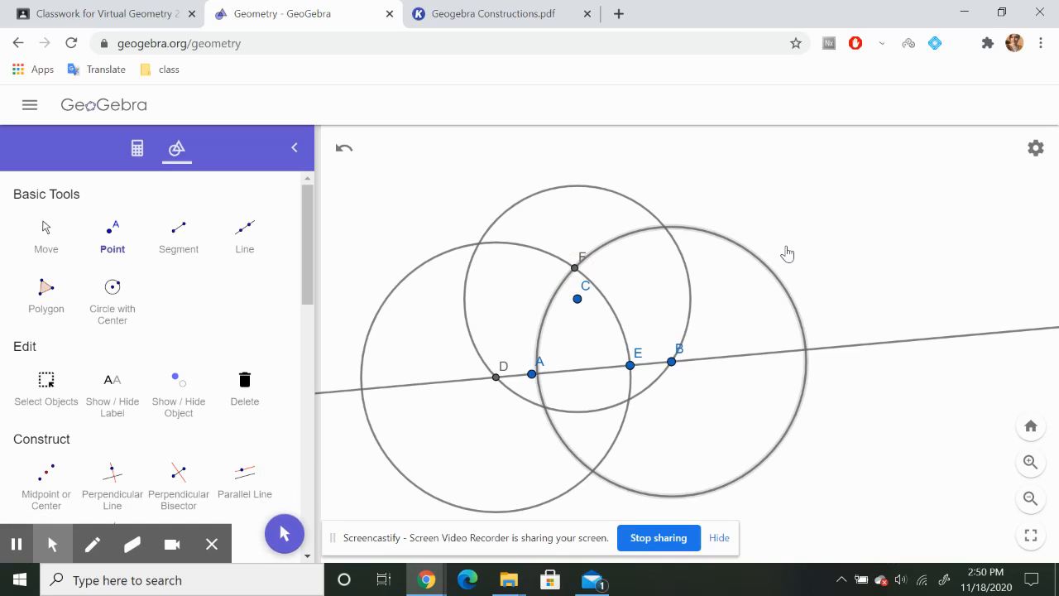
{"action": "left_click", "coordinate": [596, 472]}
Switch to Kami and handwrite "F" and "G" in the last two blanks of Step 3.
{"action": "key", "text": "ctrl+Tab"}
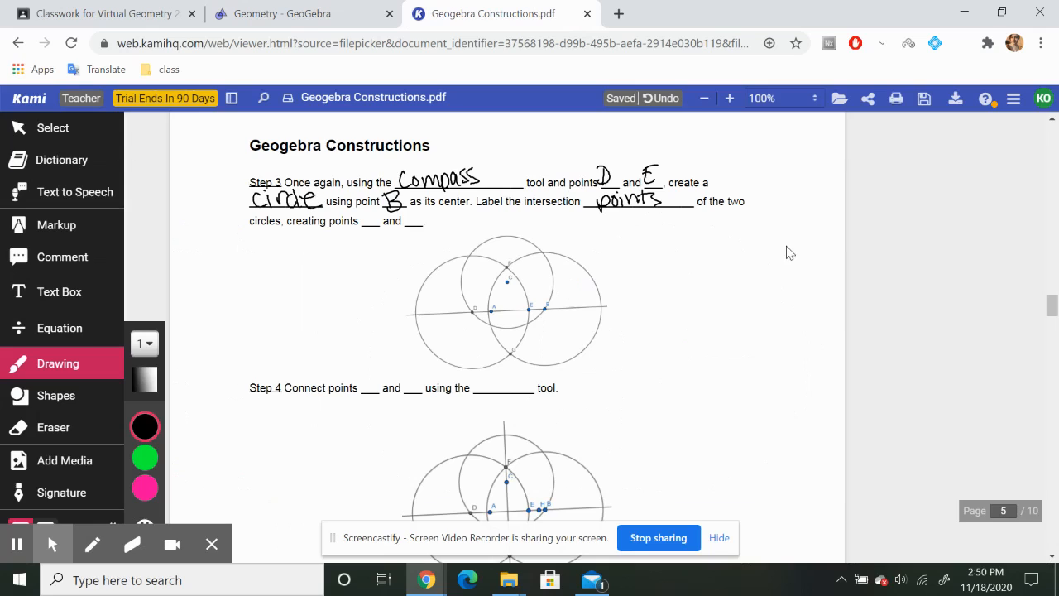
{"action": "mouse_move", "coordinate": [371, 212]}
{"action": "left_mouse_down"}
{"action": "mouse_move", "coordinate": [370, 230]}
{"action": "mouse_move", "coordinate": [380, 211]}
{"action": "left_mouse_up"}
{"action": "left_click_drag", "start_coordinate": [370, 220], "coordinate": [418, 235]}
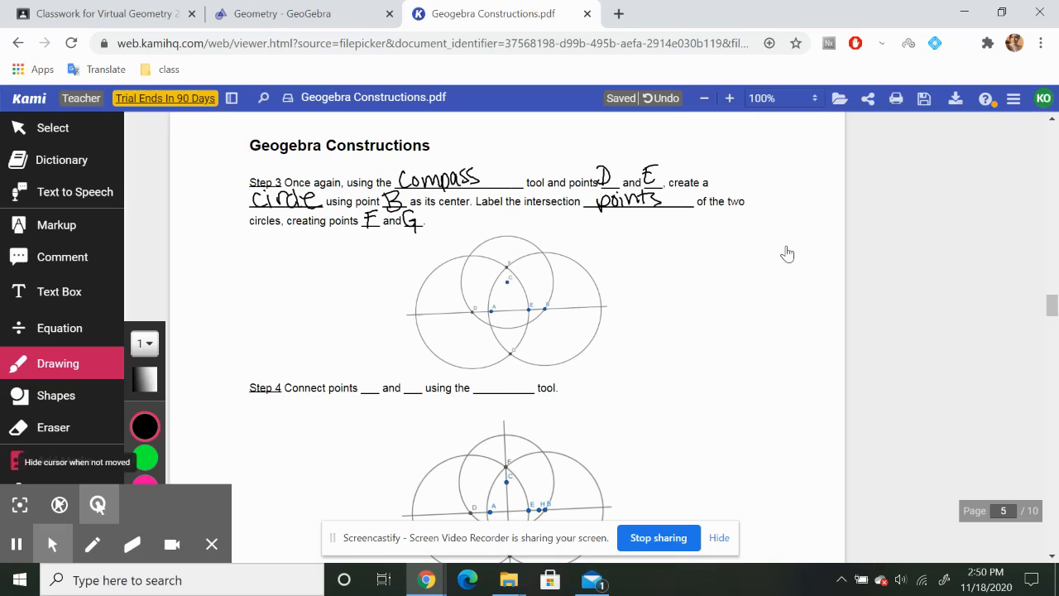
Handwrite "F", "G" and "line" in the blanks of Step 4.
{"action": "scroll", "coordinate": [786, 245], "scroll_direction": "down", "scroll_amount": 2}
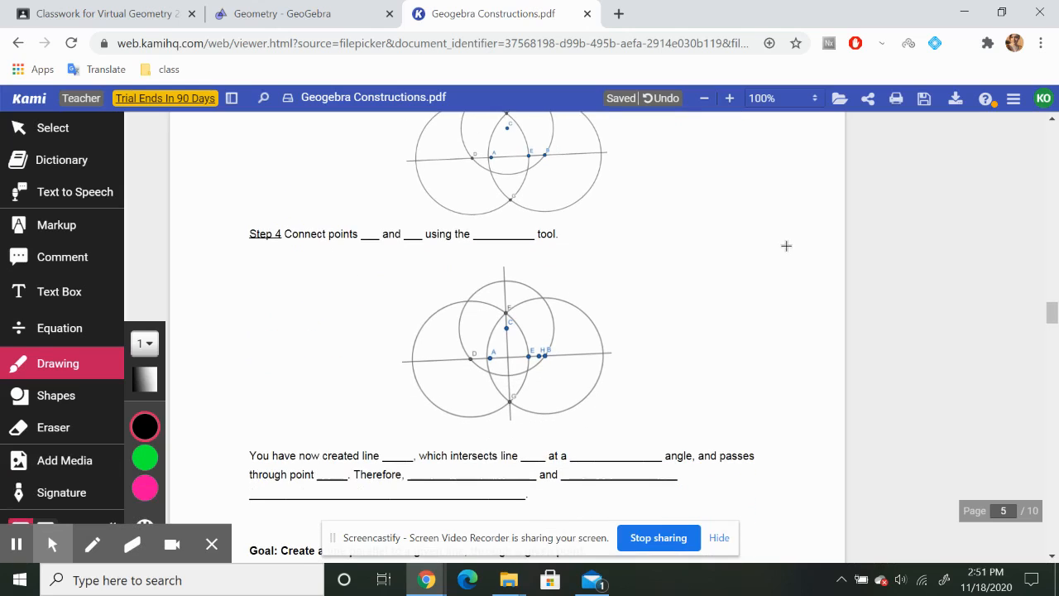
{"action": "left_click_drag", "start_coordinate": [365, 221], "coordinate": [367, 240]}
{"action": "left_click_drag", "start_coordinate": [365, 220], "coordinate": [378, 218]}
{"action": "mouse_move", "coordinate": [367, 229]}
{"action": "left_mouse_down"}
{"action": "mouse_move", "coordinate": [402, 228]}
{"action": "mouse_move", "coordinate": [415, 242]}
{"action": "left_mouse_up"}
{"action": "left_click_drag", "start_coordinate": [478, 222], "coordinate": [485, 238]}
{"action": "left_click", "coordinate": [486, 223]}
{"action": "left_click_drag", "start_coordinate": [489, 229], "coordinate": [501, 239]}
{"action": "left_click_drag", "start_coordinate": [504, 234], "coordinate": [520, 235]}
Switch to GeoGebra and draw a line through points F and G.
{"action": "key", "text": "ctrl+shift+Tab"}
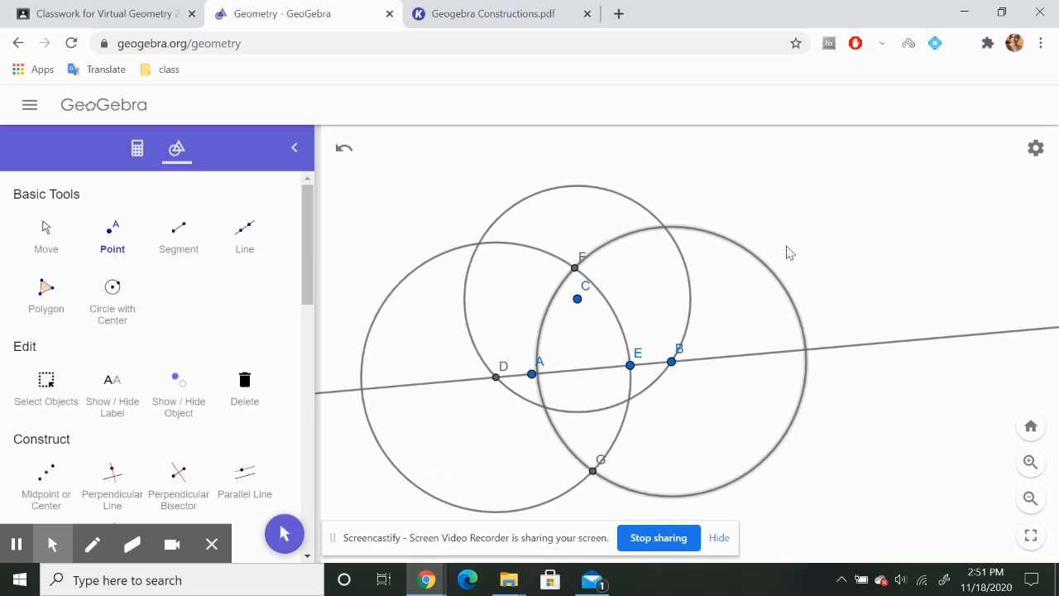
{"action": "left_click", "coordinate": [574, 268]}
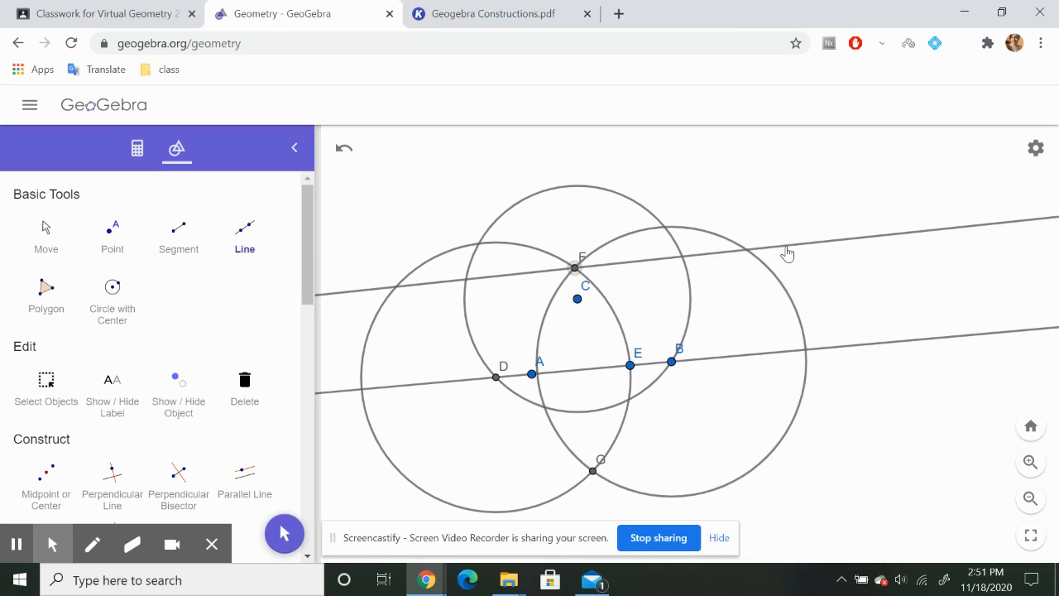
{"action": "left_click", "coordinate": [593, 471]}
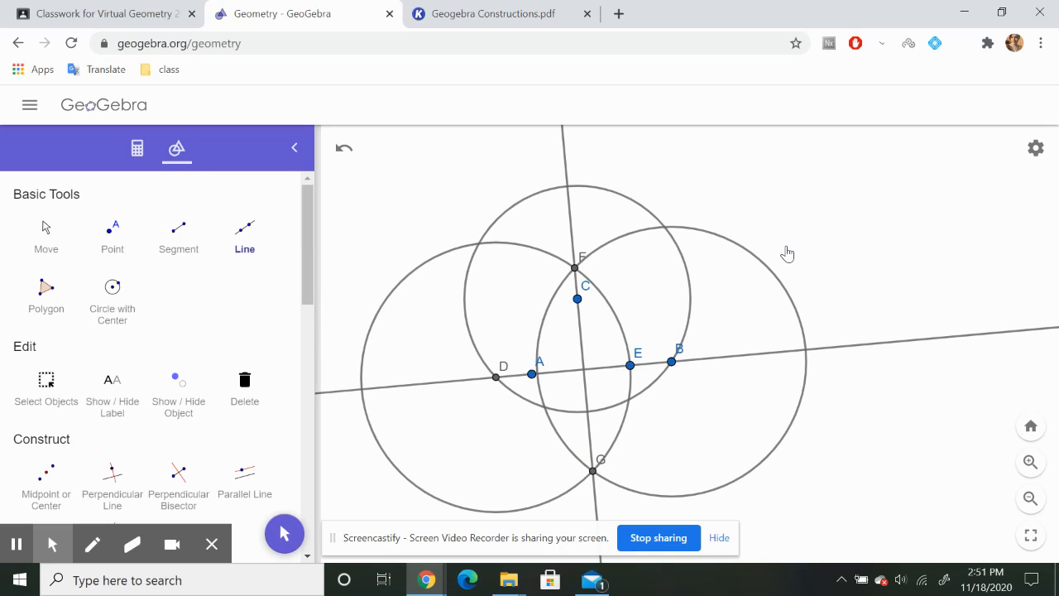
Switch to Kami and handwrite line "FG", line "AB", "Right" and "C" in the blanks of the "You have now created line" sentence.
{"action": "key", "text": "ctrl+Tab"}
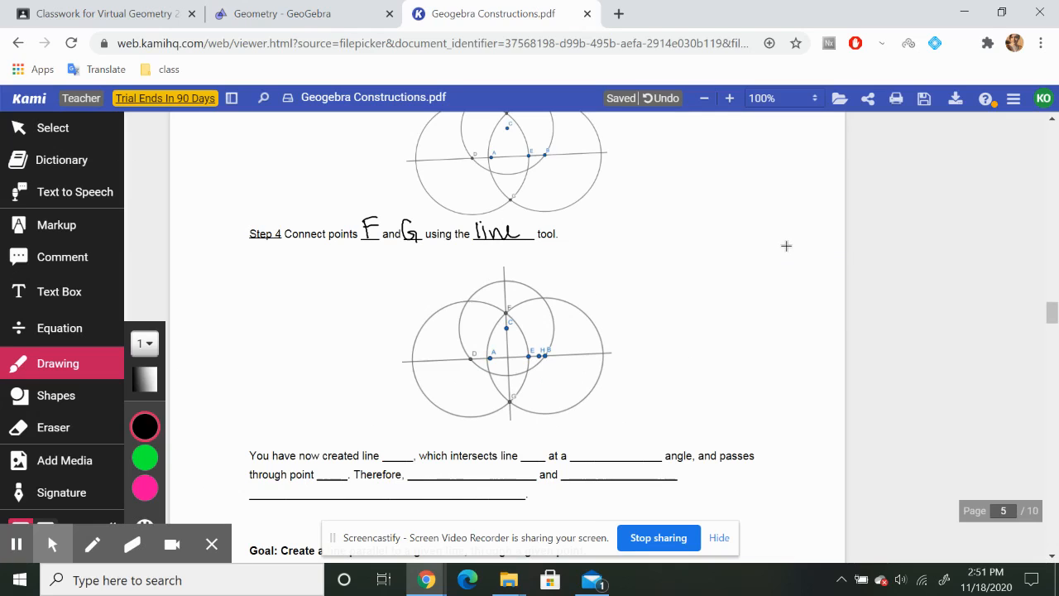
{"action": "scroll", "coordinate": [787, 246], "scroll_direction": "down", "scroll_amount": 3}
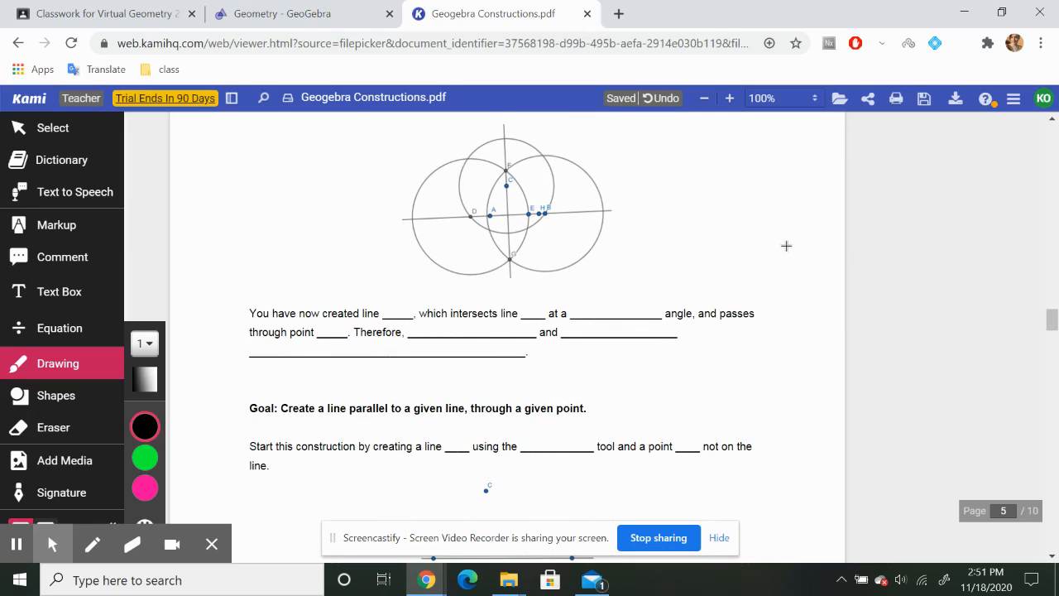
{"action": "mouse_move", "coordinate": [387, 306]}
{"action": "left_mouse_down"}
{"action": "mouse_move", "coordinate": [386, 318]}
{"action": "mouse_move", "coordinate": [400, 302]}
{"action": "mouse_move", "coordinate": [398, 310]}
{"action": "left_mouse_up"}
{"action": "mouse_move", "coordinate": [405, 305]}
{"action": "left_mouse_down"}
{"action": "mouse_move", "coordinate": [410, 321]}
{"action": "mouse_move", "coordinate": [386, 296]}
{"action": "mouse_move", "coordinate": [404, 292]}
{"action": "left_mouse_up"}
{"action": "mouse_move", "coordinate": [527, 318]}
{"action": "left_mouse_down"}
{"action": "mouse_move", "coordinate": [543, 293]}
{"action": "mouse_move", "coordinate": [524, 294]}
{"action": "mouse_move", "coordinate": [583, 319]}
{"action": "left_mouse_up"}
{"action": "mouse_move", "coordinate": [584, 305]}
{"action": "left_mouse_down"}
{"action": "mouse_move", "coordinate": [596, 317]}
{"action": "mouse_move", "coordinate": [610, 310]}
{"action": "mouse_move", "coordinate": [603, 324]}
{"action": "mouse_move", "coordinate": [637, 303]}
{"action": "left_mouse_up"}
{"action": "left_click_drag", "start_coordinate": [345, 324], "coordinate": [350, 337]}
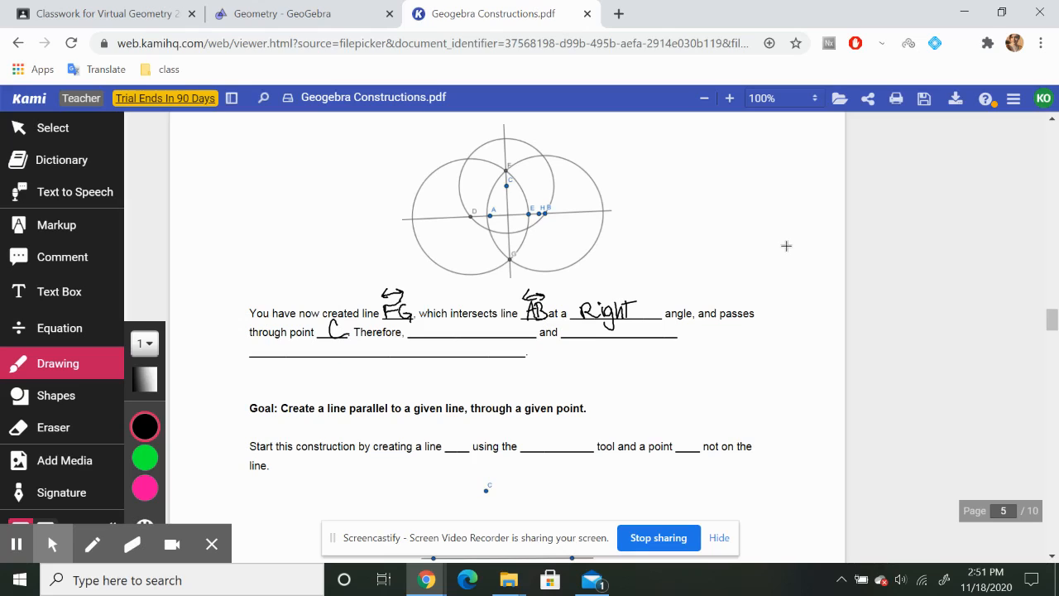
Handwrite "AB ⊥ FG" with line arrows over both names in the blank after "Therefore".
{"action": "mouse_move", "coordinate": [428, 326]}
{"action": "left_mouse_down"}
{"action": "mouse_move", "coordinate": [423, 340]}
{"action": "mouse_move", "coordinate": [435, 338]}
{"action": "left_mouse_up"}
{"action": "left_click_drag", "start_coordinate": [423, 334], "coordinate": [438, 339]}
{"action": "mouse_move", "coordinate": [438, 324]}
{"action": "left_mouse_down"}
{"action": "mouse_move", "coordinate": [440, 339]}
{"action": "mouse_move", "coordinate": [439, 319]}
{"action": "mouse_move", "coordinate": [427, 324]}
{"action": "left_mouse_up"}
{"action": "mouse_move", "coordinate": [439, 316]}
{"action": "left_mouse_down"}
{"action": "mouse_move", "coordinate": [482, 339]}
{"action": "mouse_move", "coordinate": [493, 324]}
{"action": "left_mouse_up"}
{"action": "mouse_move", "coordinate": [482, 332]}
{"action": "left_mouse_down"}
{"action": "mouse_move", "coordinate": [505, 336]}
{"action": "mouse_move", "coordinate": [500, 315]}
{"action": "mouse_move", "coordinate": [479, 319]}
{"action": "left_mouse_up"}
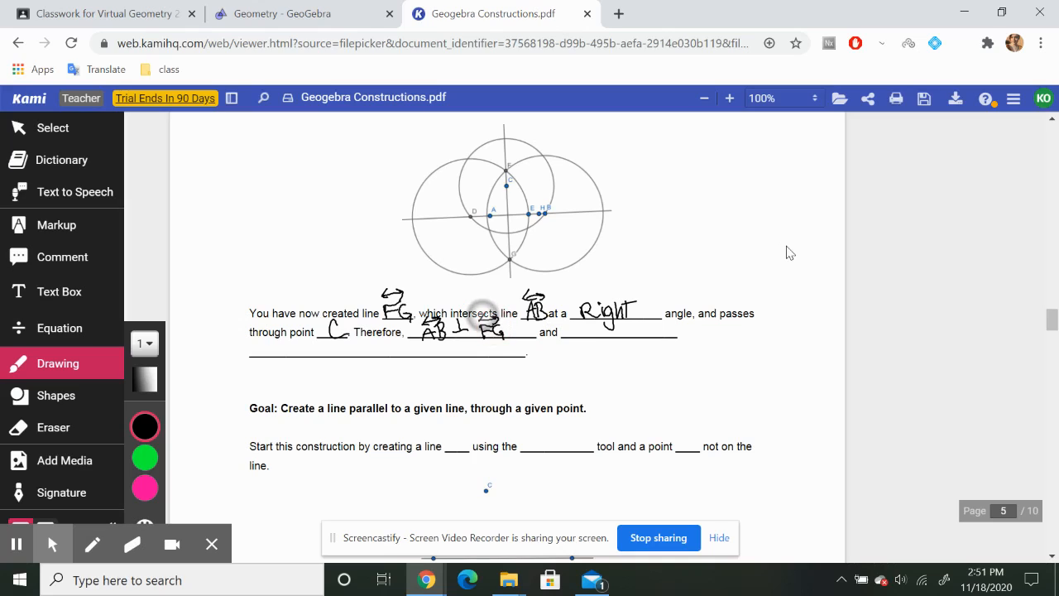
Complete the conclusion by handwriting "passes through point C." in the blanks after "and".
{"action": "left_click", "coordinate": [569, 330]}
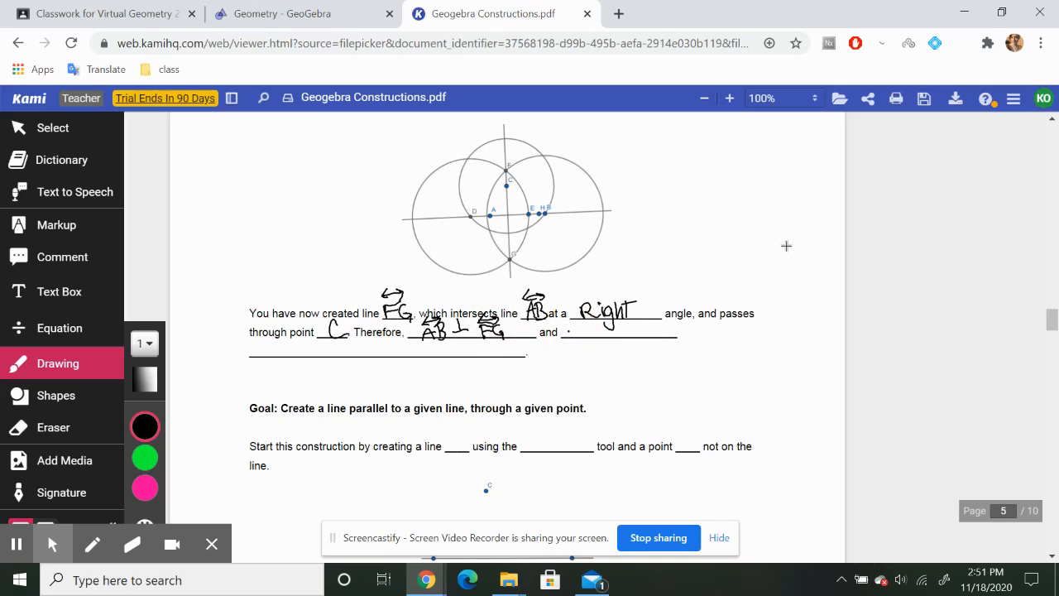
{"action": "mouse_move", "coordinate": [570, 330]}
{"action": "left_mouse_down"}
{"action": "mouse_move", "coordinate": [570, 346]}
{"action": "mouse_move", "coordinate": [593, 336]}
{"action": "left_mouse_up"}
{"action": "mouse_move", "coordinate": [607, 326]}
{"action": "left_mouse_down"}
{"action": "mouse_move", "coordinate": [627, 338]}
{"action": "mouse_move", "coordinate": [686, 331]}
{"action": "mouse_move", "coordinate": [683, 346]}
{"action": "mouse_move", "coordinate": [699, 334]}
{"action": "left_mouse_up"}
{"action": "mouse_move", "coordinate": [262, 349]}
{"action": "left_mouse_down"}
{"action": "mouse_move", "coordinate": [264, 360]}
{"action": "mouse_move", "coordinate": [325, 359]}
{"action": "left_mouse_up"}
{"action": "left_click_drag", "start_coordinate": [317, 348], "coordinate": [332, 347]}
{"action": "left_click_drag", "start_coordinate": [347, 340], "coordinate": [343, 357]}
{"action": "left_click", "coordinate": [359, 354]}
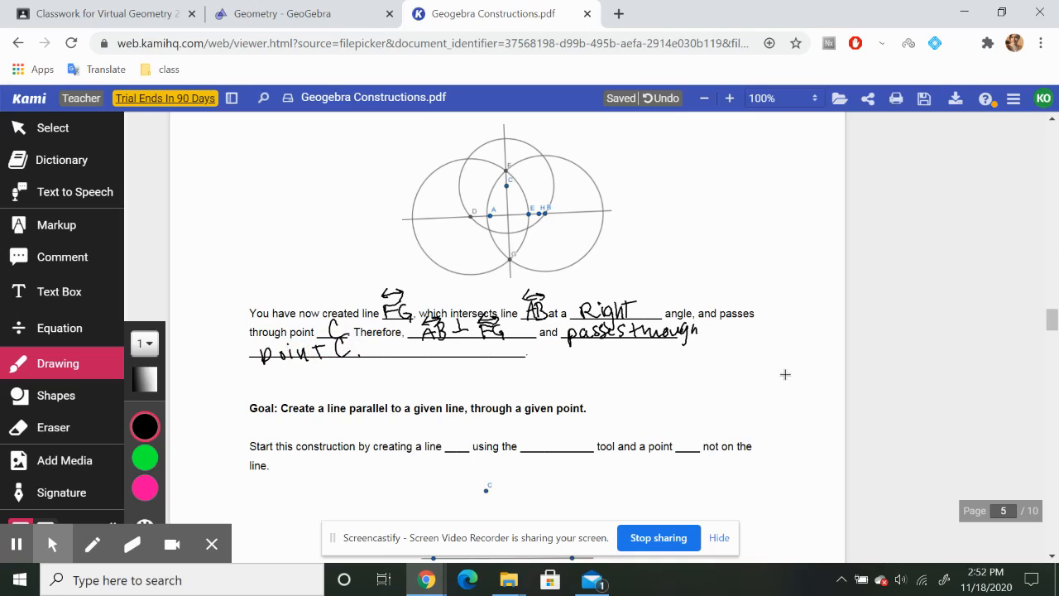
Switch to GeoGebra and clear the whole construction without saving it.
{"action": "scroll", "coordinate": [786, 374], "scroll_direction": "down", "scroll_amount": 3}
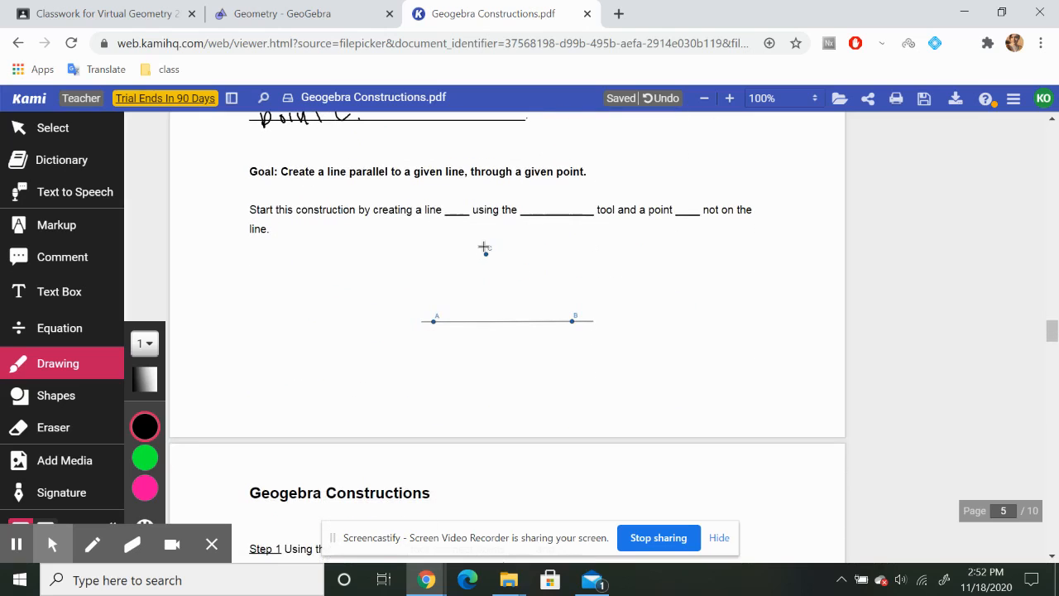
{"action": "left_click", "coordinate": [298, 14]}
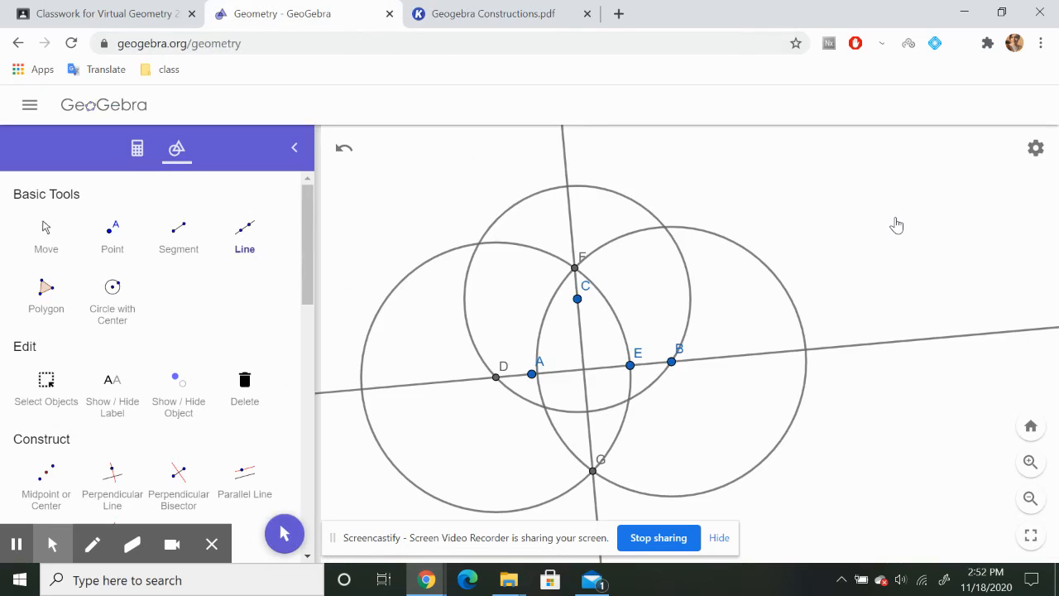
{"action": "scroll", "coordinate": [897, 225], "scroll_direction": "down", "scroll_amount": 2}
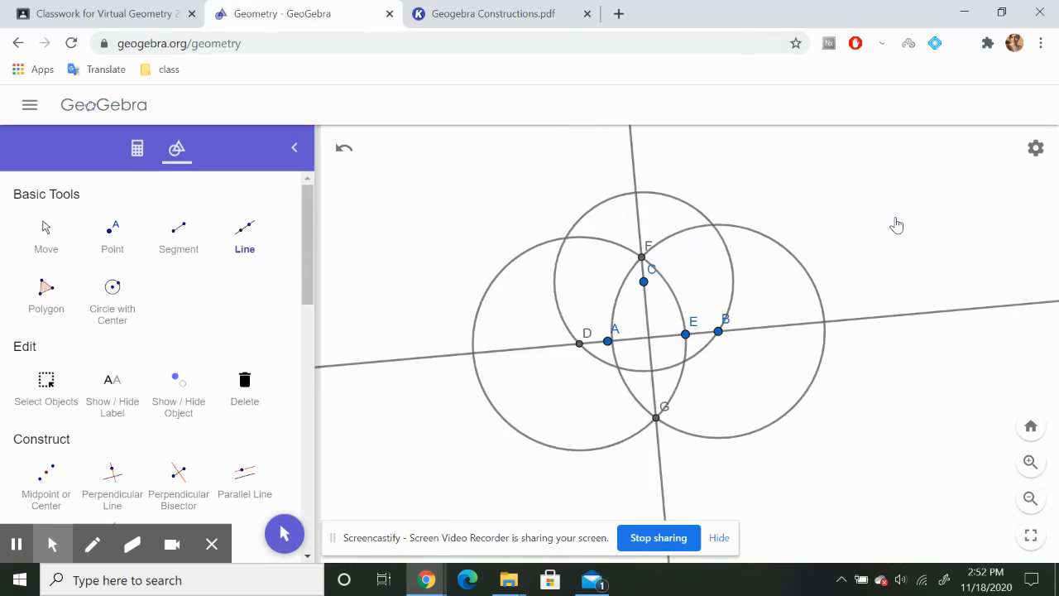
{"action": "left_click", "coordinate": [30, 107]}
{"action": "left_click", "coordinate": [69, 216]}
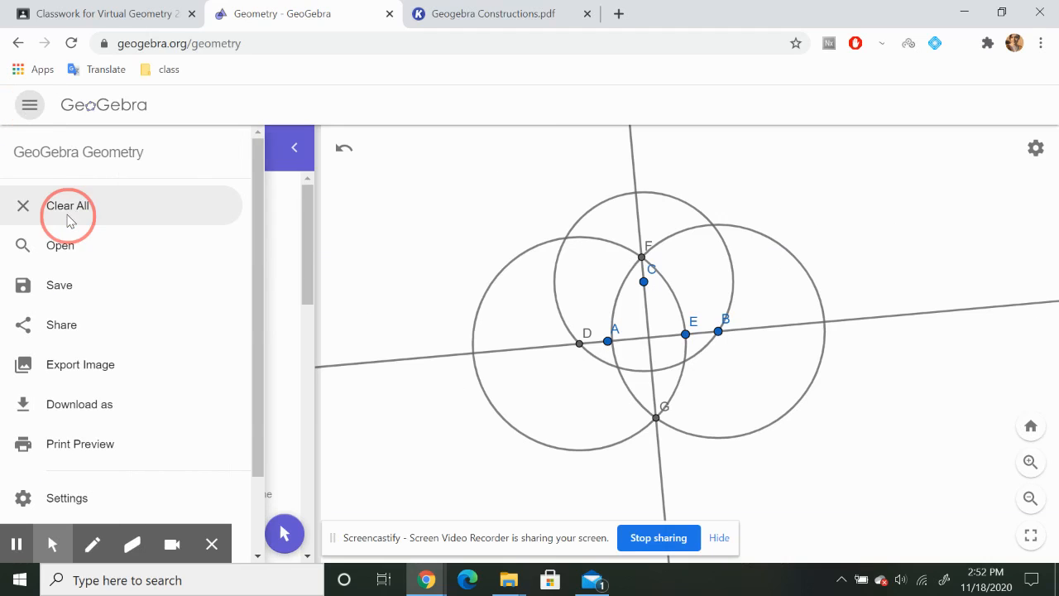
{"action": "left_click", "coordinate": [611, 419]}
Switch to Kami and handwrite line "AB", "line" and "C" in the starting sentence of the parallel line construction.
{"action": "left_click", "coordinate": [492, 14]}
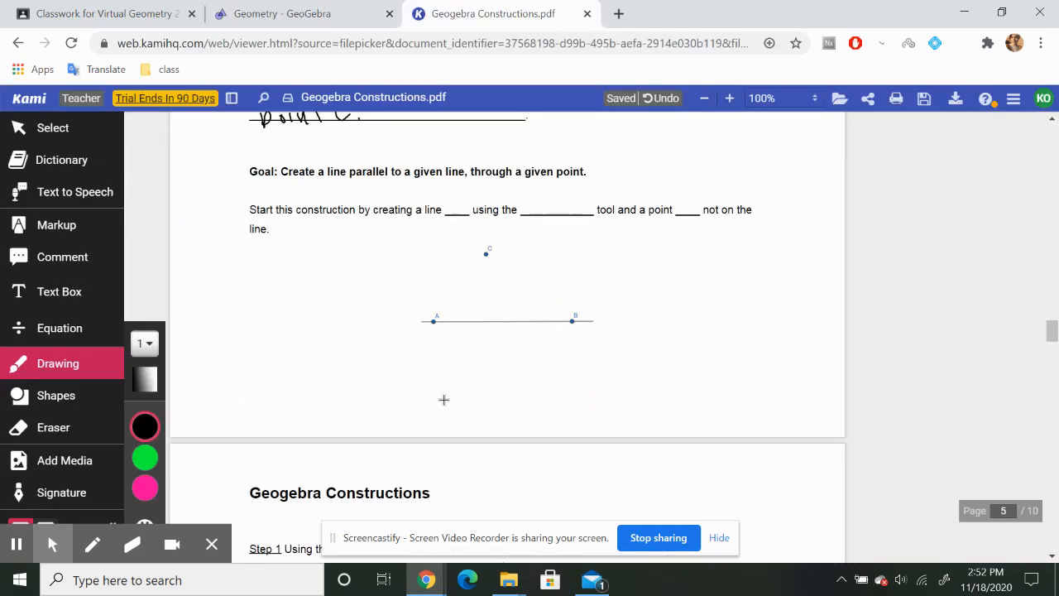
{"action": "scroll", "coordinate": [443, 402], "scroll_direction": "down", "scroll_amount": 1}
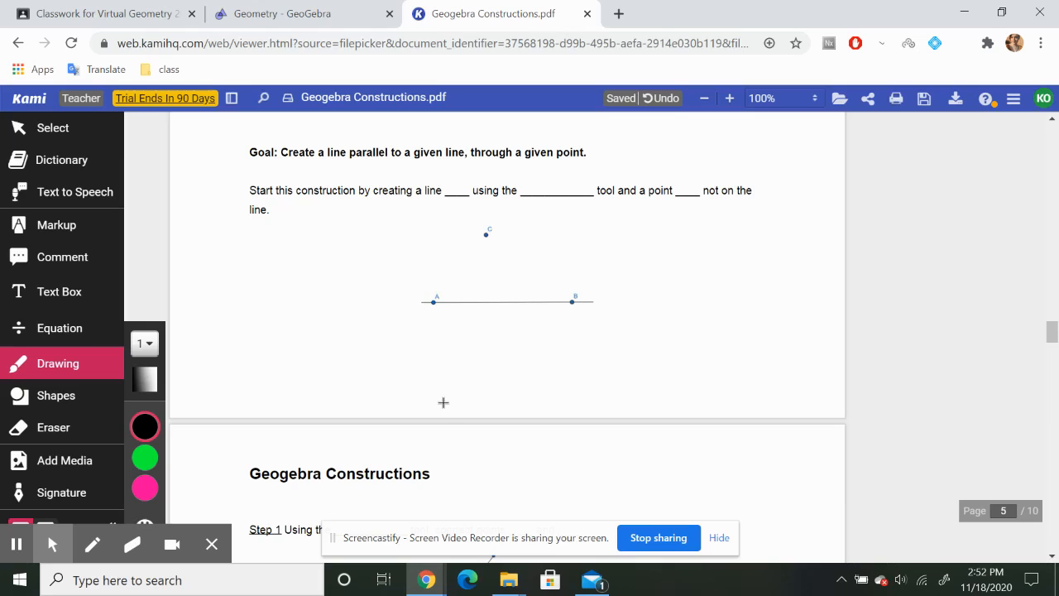
{"action": "mouse_move", "coordinate": [449, 193]}
{"action": "left_mouse_down"}
{"action": "mouse_move", "coordinate": [461, 194]}
{"action": "mouse_move", "coordinate": [451, 173]}
{"action": "mouse_move", "coordinate": [464, 174]}
{"action": "left_mouse_up"}
{"action": "mouse_move", "coordinate": [529, 176]}
{"action": "left_mouse_down"}
{"action": "mouse_move", "coordinate": [532, 196]}
{"action": "mouse_move", "coordinate": [577, 192]}
{"action": "left_mouse_up"}
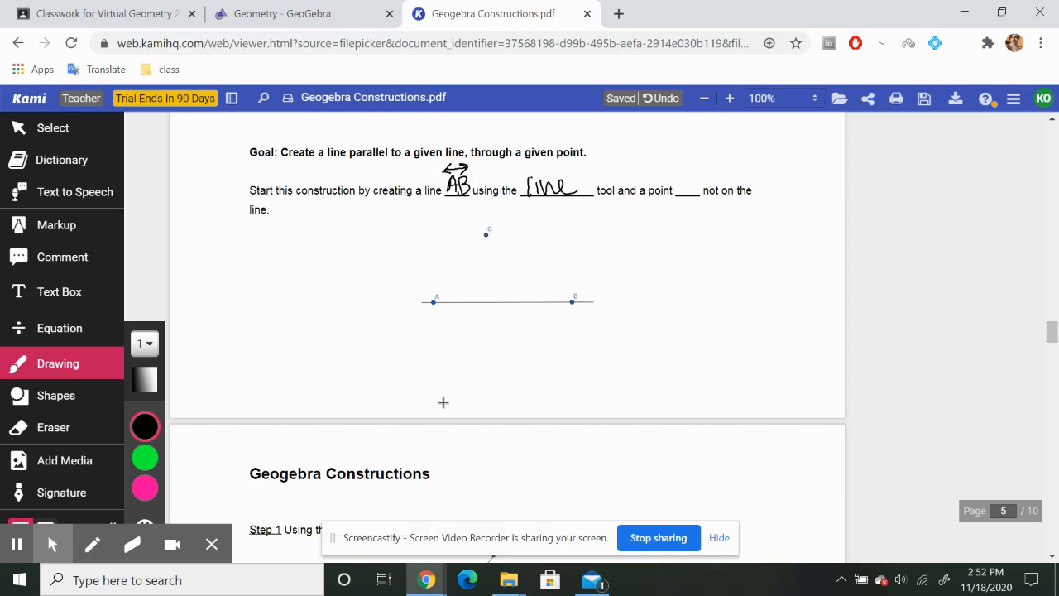
{"action": "left_click_drag", "start_coordinate": [697, 176], "coordinate": [696, 191]}
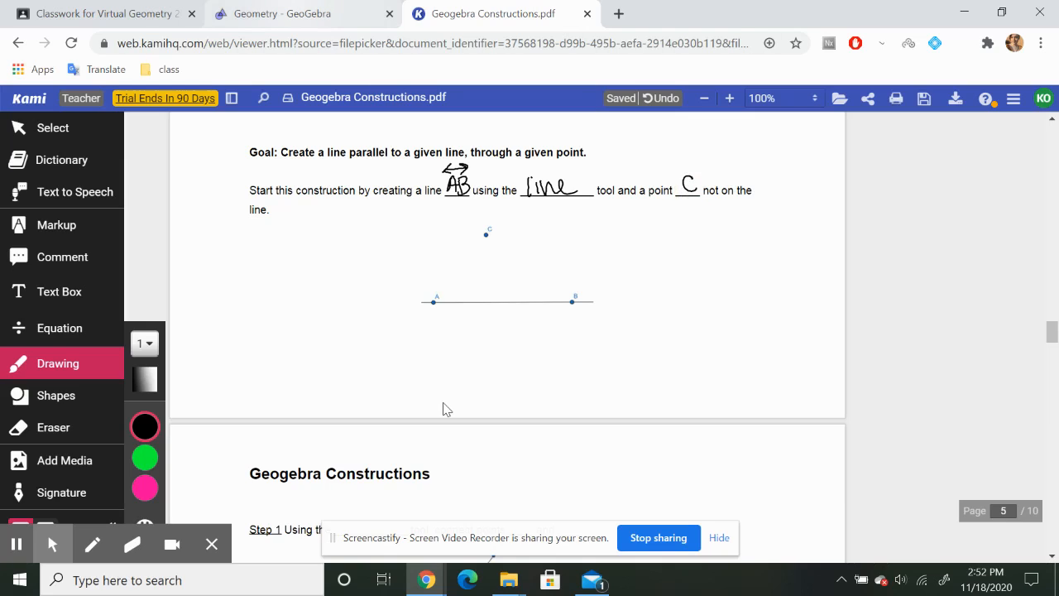
Switch to GeoGebra, draw a line AB and place a point C above it.
{"action": "left_click", "coordinate": [282, 13]}
{"action": "left_click", "coordinate": [245, 236]}
{"action": "left_click", "coordinate": [494, 346]}
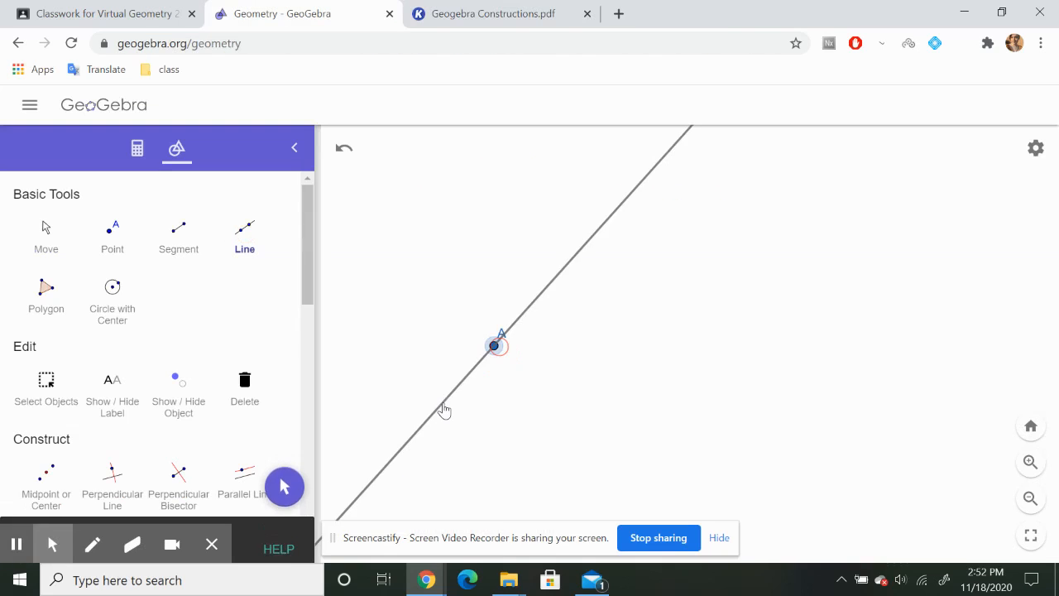
{"action": "left_click", "coordinate": [702, 305]}
{"action": "left_click", "coordinate": [124, 240]}
{"action": "left_click", "coordinate": [527, 180]}
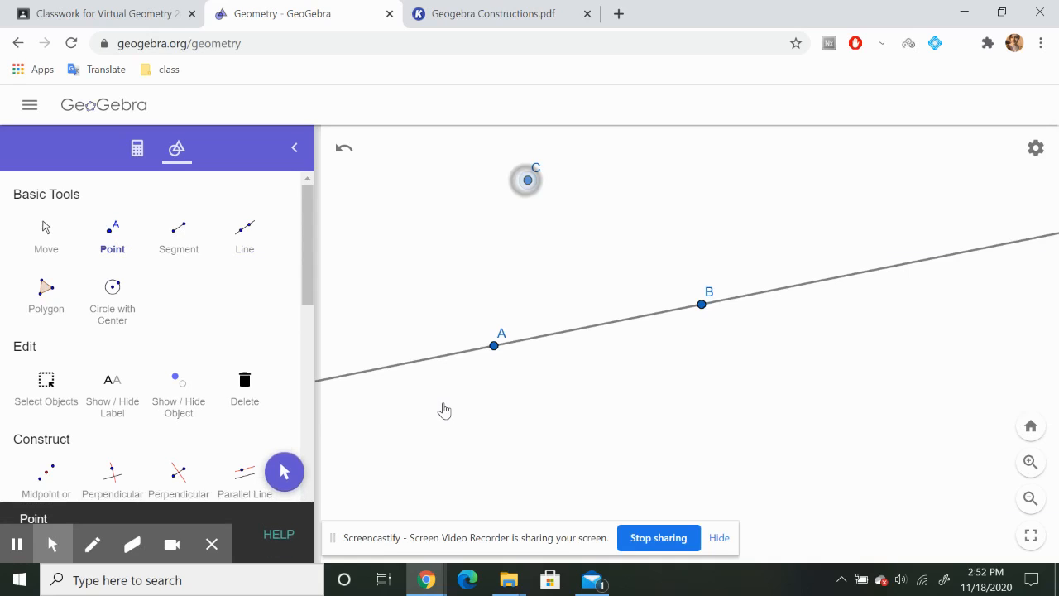
Switch to Kami, handwrite "line", "A" and "C" in the Step 1 blanks of the parallel construction, and return to GeoGebra.
{"action": "left_click", "coordinate": [494, 14]}
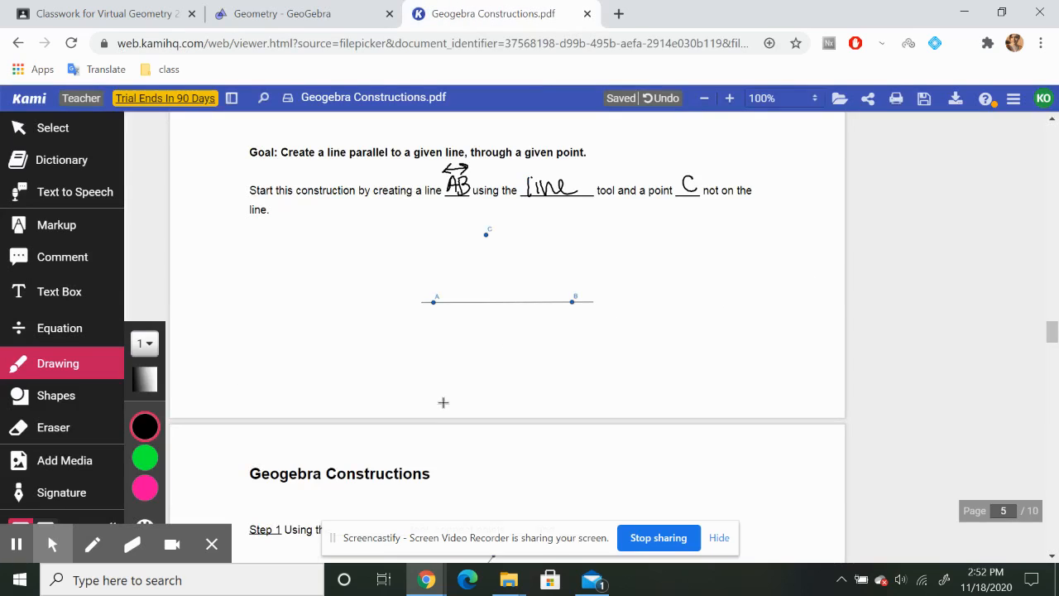
{"action": "scroll", "coordinate": [442, 403], "scroll_direction": "down", "scroll_amount": 5}
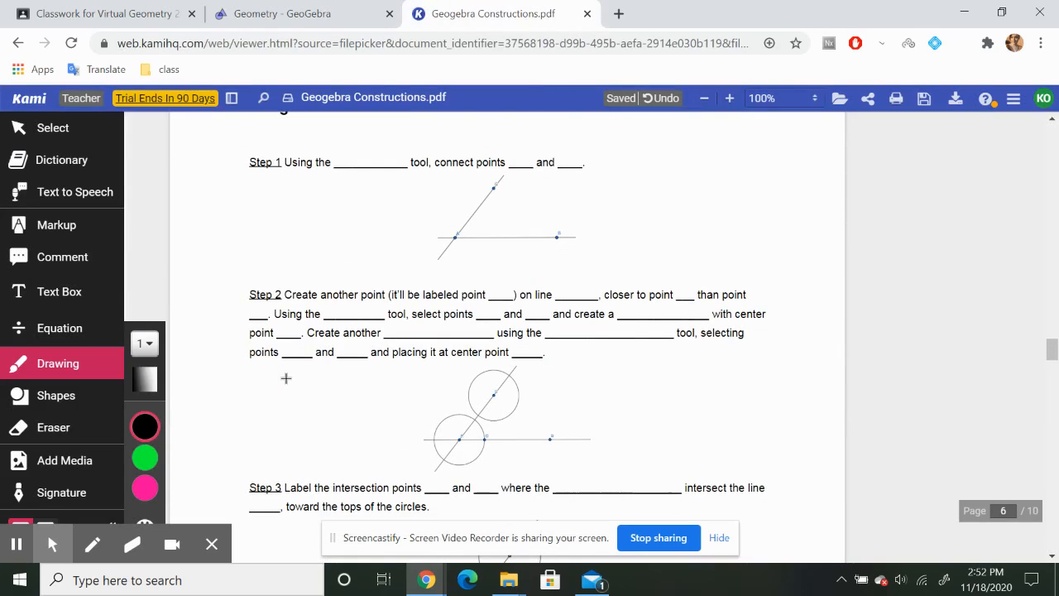
{"action": "mouse_move", "coordinate": [347, 151]}
{"action": "left_mouse_down"}
{"action": "mouse_move", "coordinate": [346, 168]}
{"action": "mouse_move", "coordinate": [395, 163]}
{"action": "left_mouse_up"}
{"action": "left_click_drag", "start_coordinate": [522, 149], "coordinate": [516, 167]}
{"action": "left_click_drag", "start_coordinate": [521, 150], "coordinate": [530, 166]}
{"action": "mouse_move", "coordinate": [517, 161]}
{"action": "left_mouse_down"}
{"action": "mouse_move", "coordinate": [561, 153]}
{"action": "mouse_move", "coordinate": [576, 168]}
{"action": "left_mouse_up"}
{"action": "left_click", "coordinate": [282, 14]}
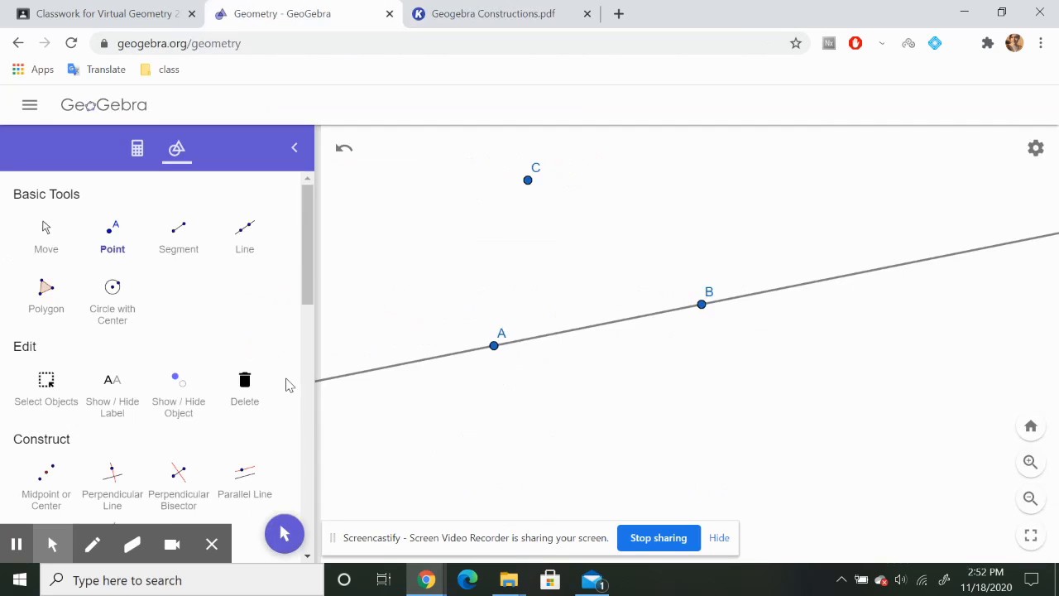
{"action": "left_click", "coordinate": [245, 231]}
{"action": "left_click", "coordinate": [494, 345]}
{"action": "left_click", "coordinate": [556, 190]}
{"action": "key", "text": "ctrl+z"}
Draw a line through points A and C, and activate the Point tool.
{"action": "left_click", "coordinate": [240, 240]}
{"action": "left_click", "coordinate": [494, 345]}
{"action": "left_click", "coordinate": [528, 179]}
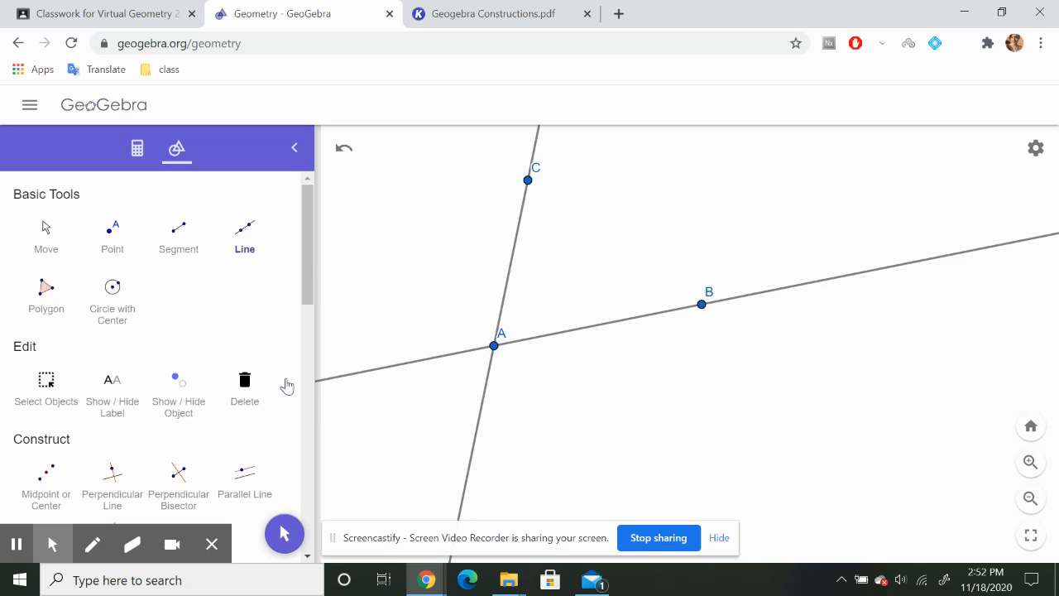
{"action": "left_click", "coordinate": [47, 236]}
{"action": "left_click_drag", "start_coordinate": [422, 213], "coordinate": [470, 278]}
{"action": "left_click", "coordinate": [112, 236]}
Switch to Kami and handwrite "D" in the first blank of Step 2.
{"action": "key", "text": "ctrl+Tab"}
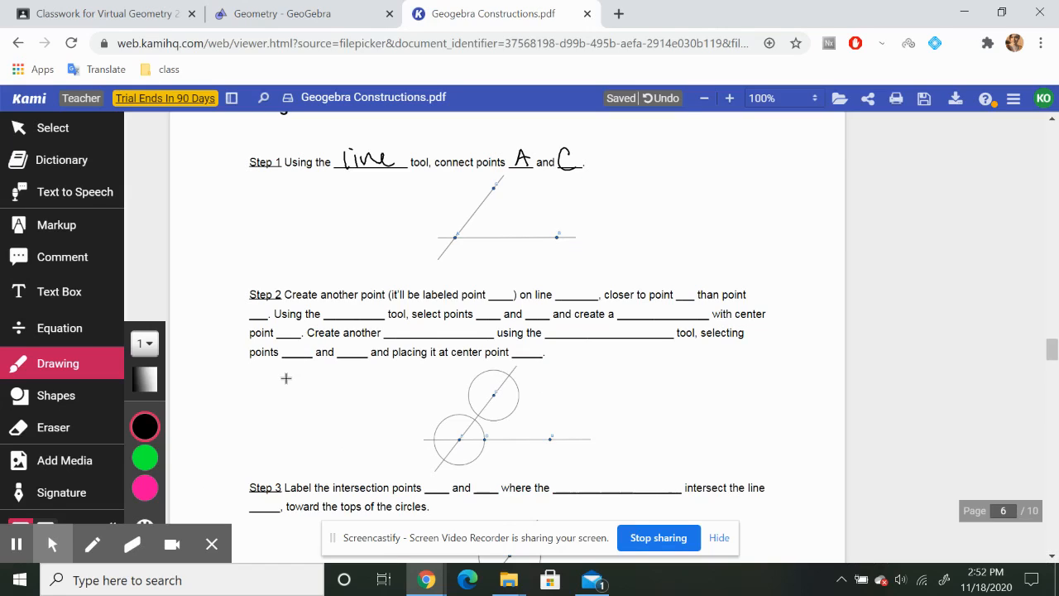
{"action": "left_click_drag", "start_coordinate": [488, 286], "coordinate": [489, 300]}
{"action": "left_click_drag", "start_coordinate": [564, 301], "coordinate": [593, 300]}
{"action": "mouse_move", "coordinate": [555, 266]}
{"action": "left_mouse_down"}
{"action": "mouse_move", "coordinate": [583, 267]}
{"action": "mouse_move", "coordinate": [573, 262]}
{"action": "mouse_move", "coordinate": [571, 275]}
{"action": "mouse_move", "coordinate": [561, 258]}
{"action": "mouse_move", "coordinate": [569, 276]}
{"action": "left_mouse_up"}
{"action": "key", "text": "ctrl+z"}
{"action": "key", "text": "ctrl+z"}
{"action": "key", "text": "ctrl+z"}
{"action": "key", "text": "ctrl+z"}
{"action": "key", "text": "ctrl+z"}
{"action": "key", "text": "ctrl+z"}
{"action": "key", "text": "ctrl+z"}
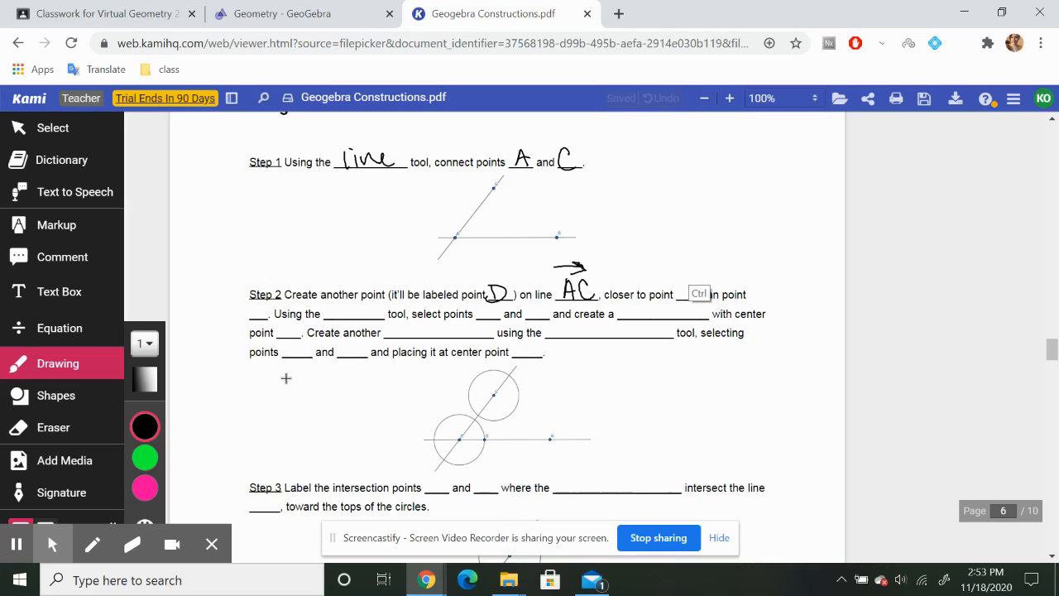
{"action": "key", "text": "ctrl+z"}
Handwrite line "AB", "A" and "B" in the blanks of Step 2 describing where the new point lies.
{"action": "mouse_move", "coordinate": [557, 303]}
{"action": "left_mouse_down"}
{"action": "mouse_move", "coordinate": [573, 303]}
{"action": "mouse_move", "coordinate": [571, 294]}
{"action": "mouse_move", "coordinate": [577, 303]}
{"action": "mouse_move", "coordinate": [591, 273]}
{"action": "left_mouse_up"}
{"action": "left_click_drag", "start_coordinate": [675, 302], "coordinate": [702, 293]}
{"action": "left_click_drag", "start_coordinate": [255, 304], "coordinate": [257, 321]}
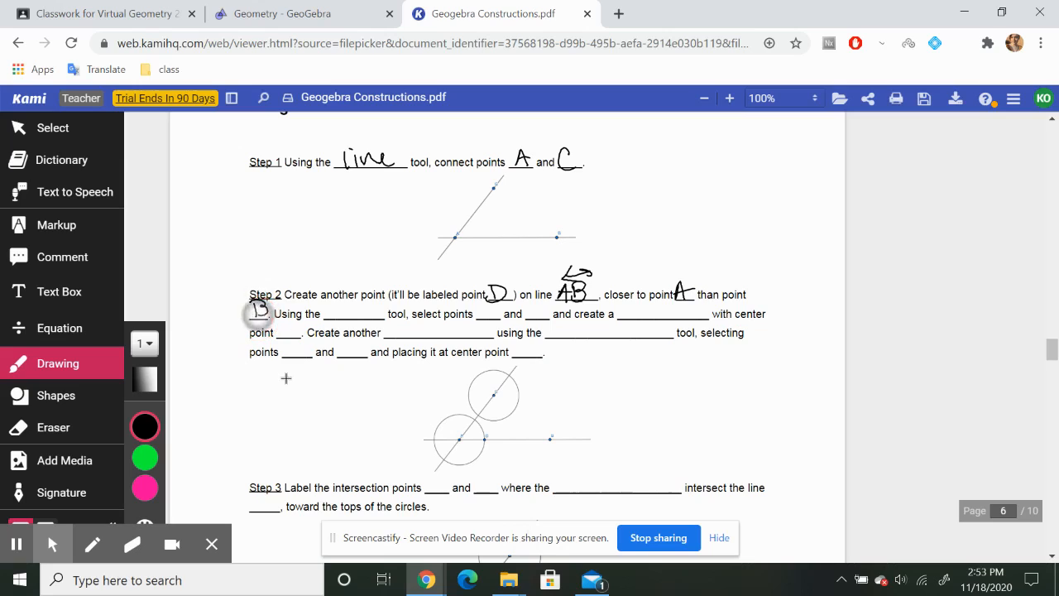
Switch to GeoGebra and place point D on line AB, closer to A than to B.
{"action": "left_click", "coordinate": [282, 14]}
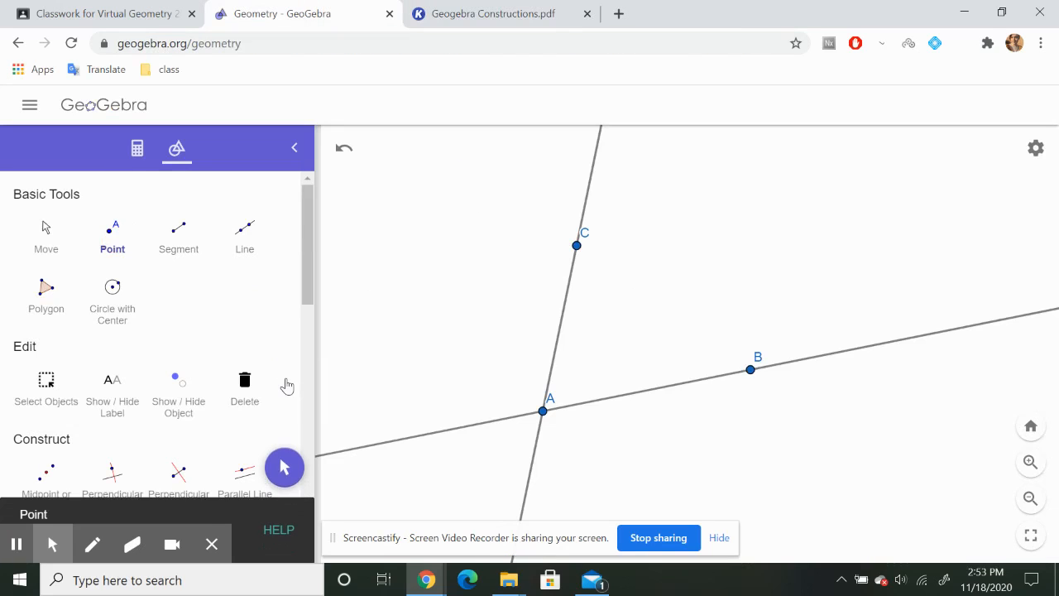
{"action": "left_click", "coordinate": [591, 401]}
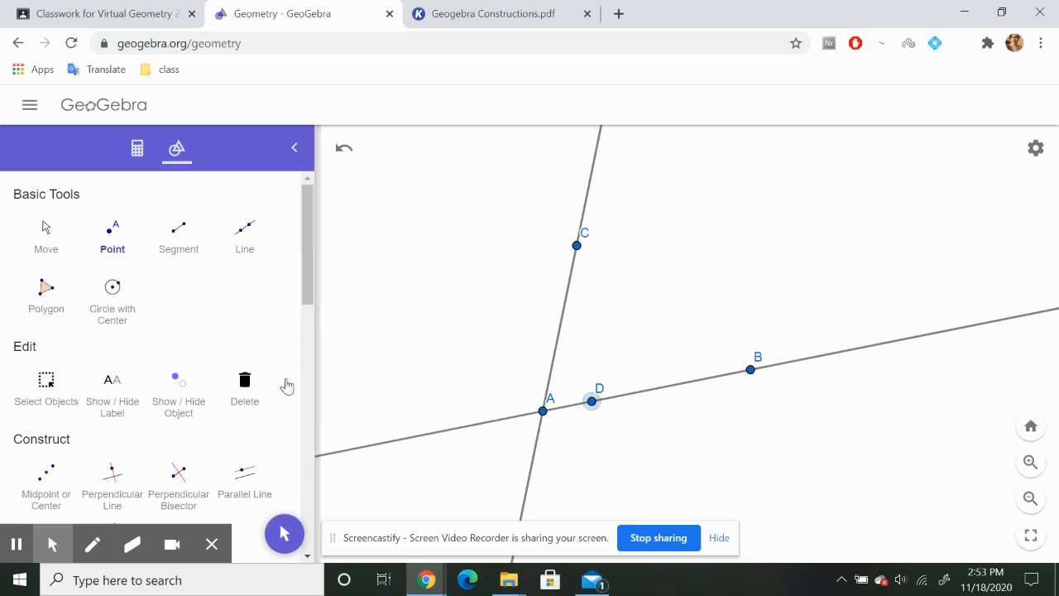
Switch to Kami and handwrite "compass", "A", "D" and "circle" in the next four blanks of Step 2.
{"action": "key", "text": "ctrl+Tab"}
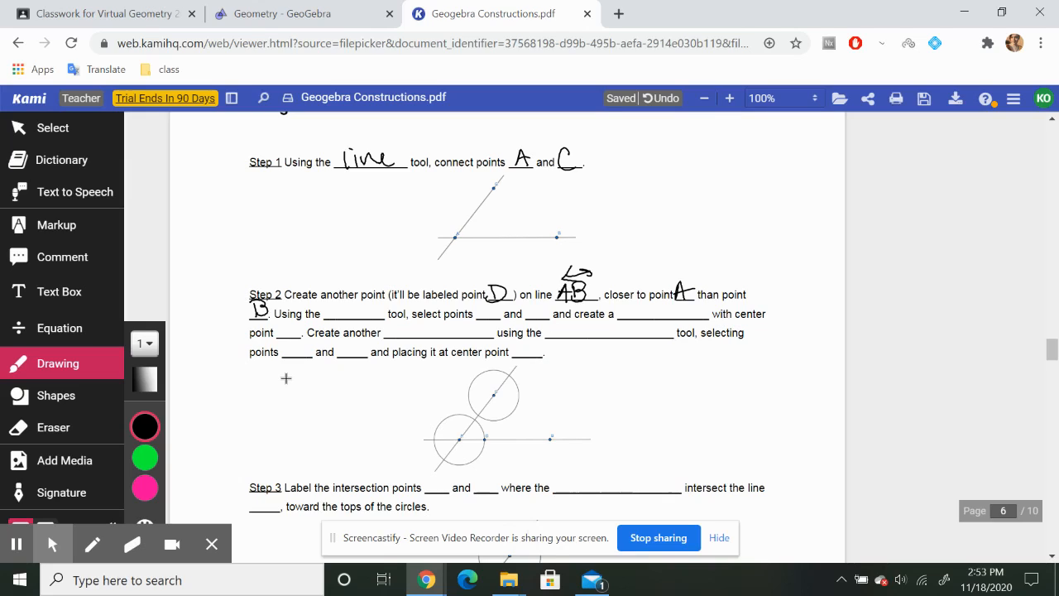
{"action": "left_click_drag", "start_coordinate": [334, 311], "coordinate": [370, 317]}
{"action": "left_click_drag", "start_coordinate": [381, 307], "coordinate": [377, 323]}
{"action": "left_click_drag", "start_coordinate": [480, 319], "coordinate": [527, 320]}
{"action": "mouse_move", "coordinate": [633, 308]}
{"action": "left_mouse_down"}
{"action": "mouse_move", "coordinate": [622, 320]}
{"action": "mouse_move", "coordinate": [634, 307]}
{"action": "mouse_move", "coordinate": [705, 313]}
{"action": "left_mouse_up"}
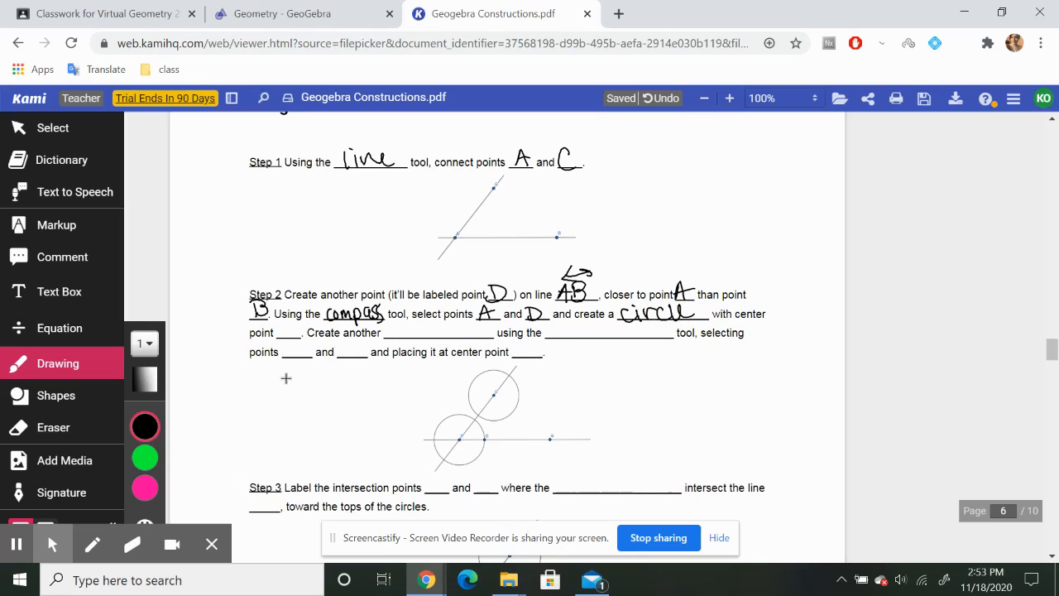
Switch to GeoGebra and draw a Compass circle centred on point A, using points A and D for the radius.
{"action": "key", "text": "ctrl+shift+Tab"}
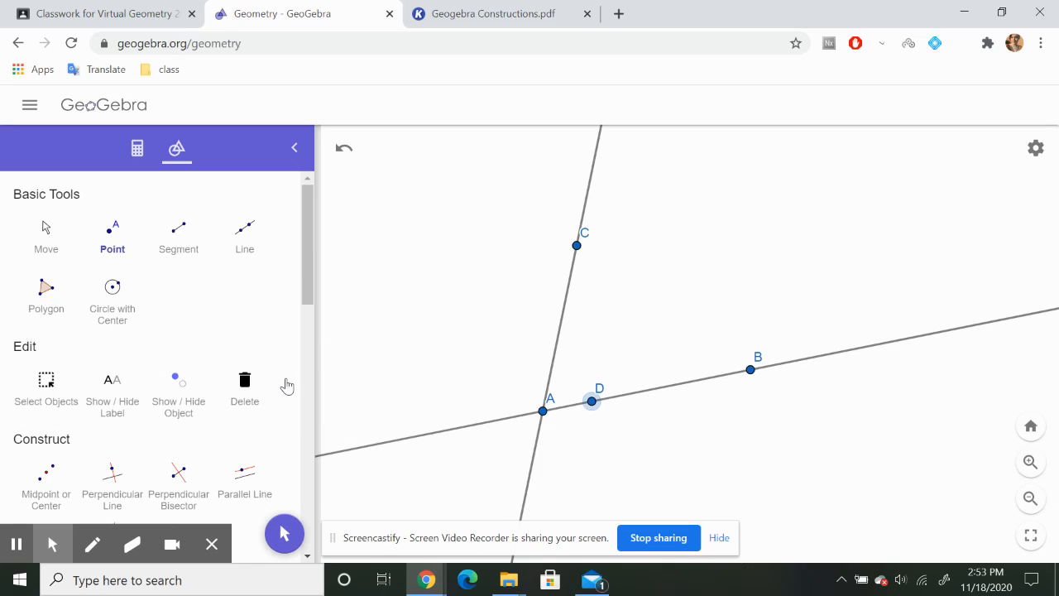
{"action": "scroll", "coordinate": [287, 385], "scroll_direction": "down", "scroll_amount": 5}
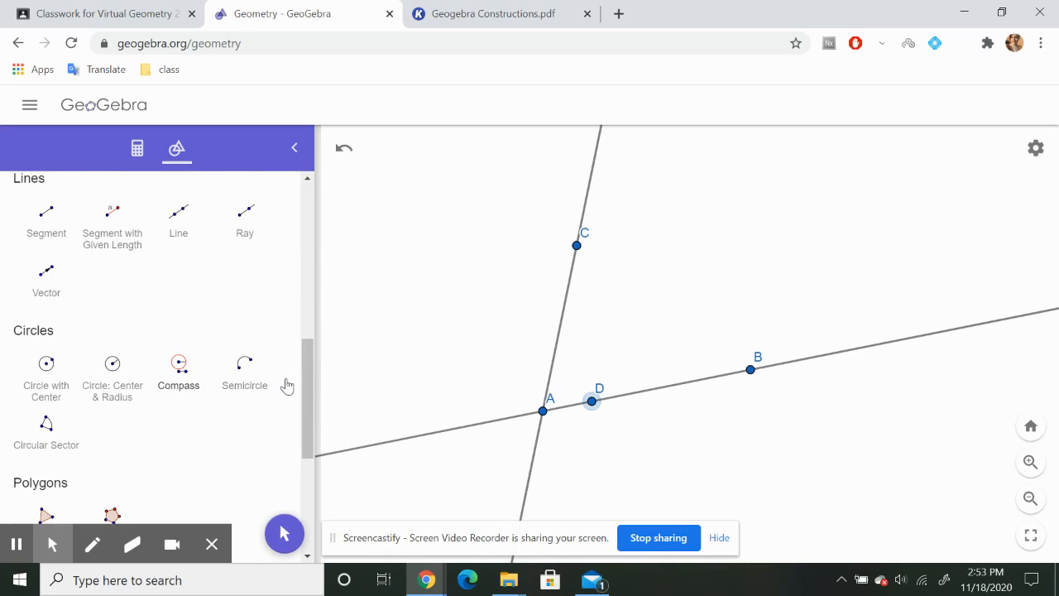
{"action": "left_click", "coordinate": [546, 412]}
{"action": "left_click", "coordinate": [591, 401]}
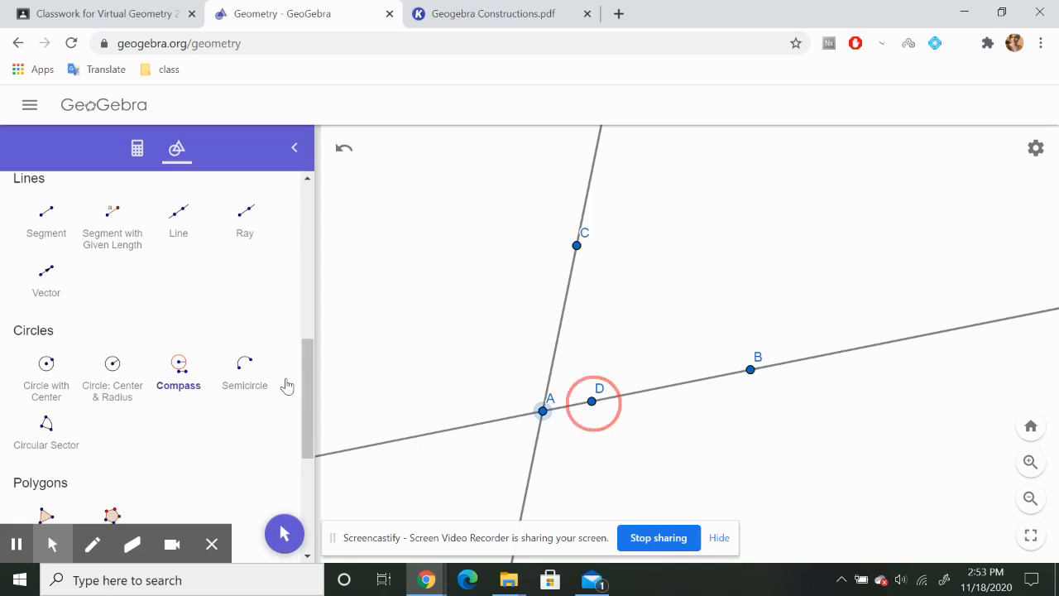
{"action": "left_click", "coordinate": [541, 412]}
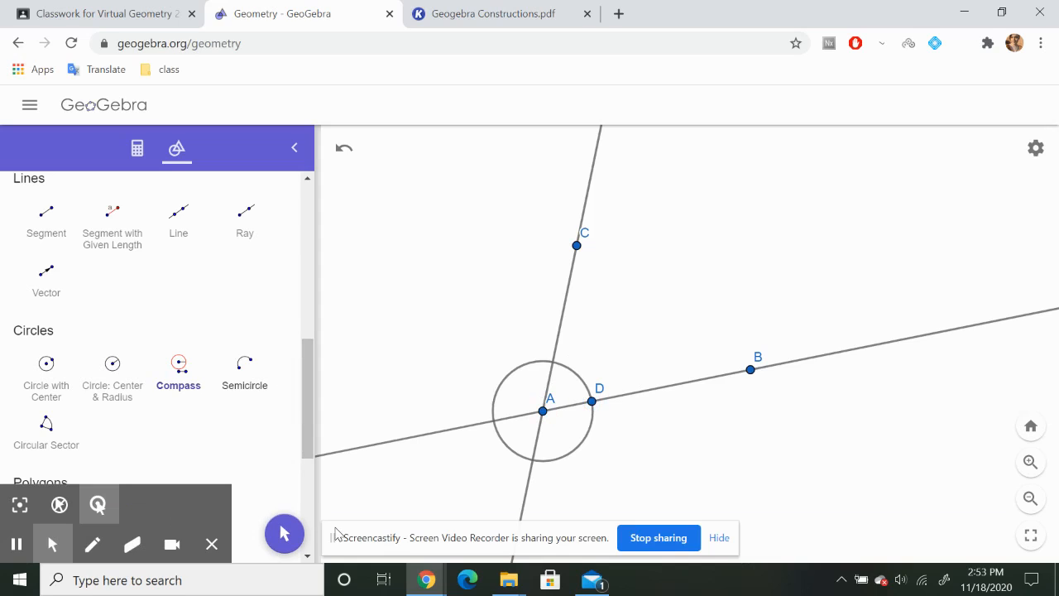
Switch to Kami and handwrite "A", "circle", "compass", "A", "D" and "C" in the remaining blanks of Step 2.
{"action": "key", "text": "ctrl+Tab"}
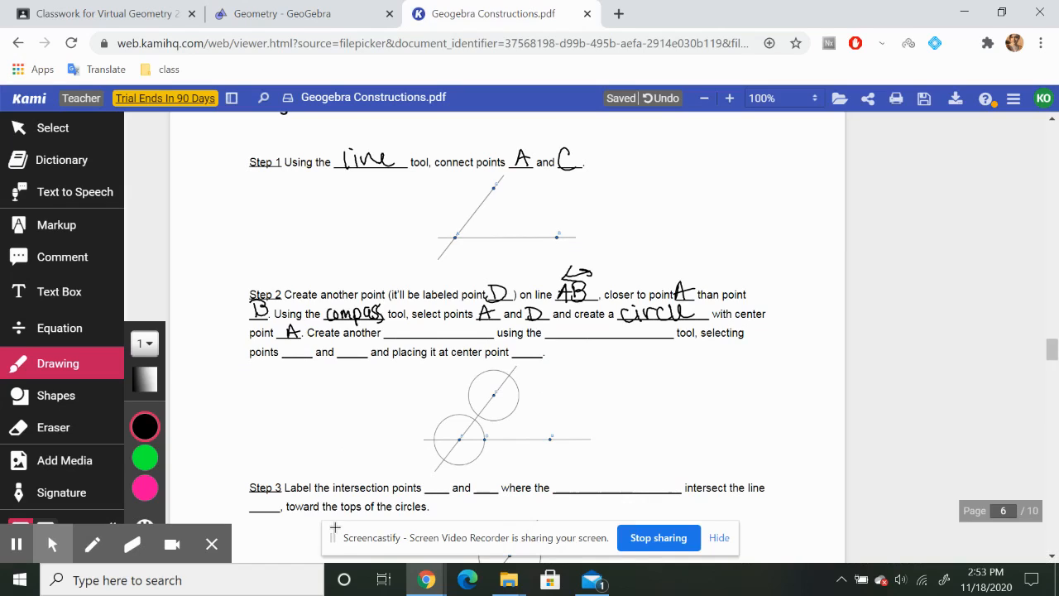
{"action": "left_click_drag", "start_coordinate": [407, 328], "coordinate": [412, 340]}
{"action": "left_click_drag", "start_coordinate": [415, 332], "coordinate": [439, 340]}
{"action": "mouse_move", "coordinate": [446, 321]}
{"action": "left_mouse_down"}
{"action": "mouse_move", "coordinate": [449, 338]}
{"action": "mouse_move", "coordinate": [468, 335]}
{"action": "left_mouse_up"}
{"action": "mouse_move", "coordinate": [569, 325]}
{"action": "left_mouse_down"}
{"action": "mouse_move", "coordinate": [566, 336]}
{"action": "mouse_move", "coordinate": [635, 337]}
{"action": "left_mouse_up"}
{"action": "mouse_move", "coordinate": [286, 356]}
{"action": "left_mouse_down"}
{"action": "mouse_move", "coordinate": [298, 344]}
{"action": "mouse_move", "coordinate": [310, 356]}
{"action": "left_mouse_up"}
{"action": "left_click_drag", "start_coordinate": [282, 351], "coordinate": [342, 358]}
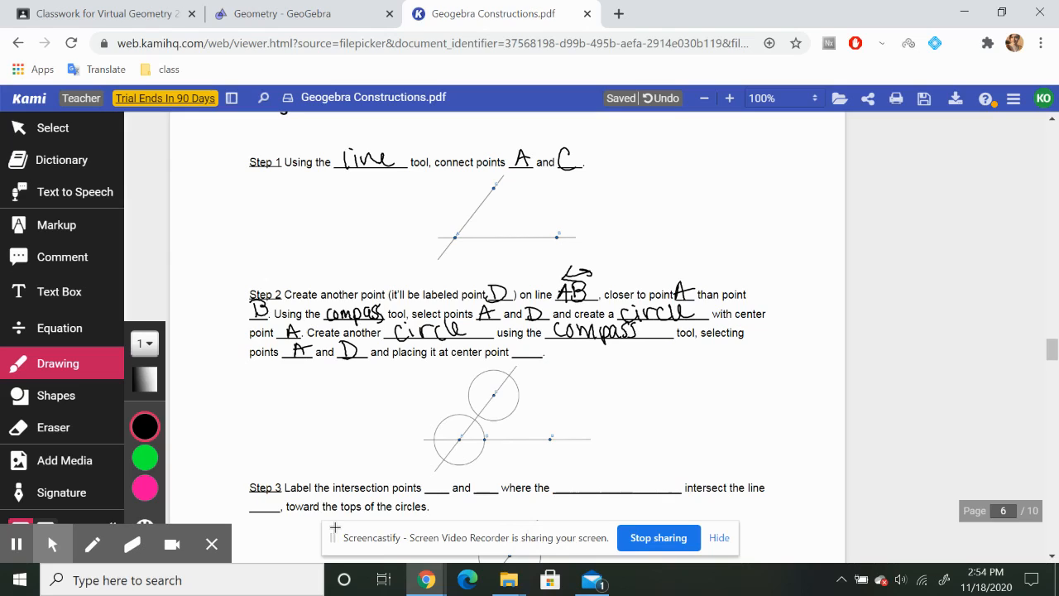
{"action": "left_click_drag", "start_coordinate": [535, 343], "coordinate": [538, 355]}
Switch to GeoGebra and draw a Compass circle centred on point C, using points A and D for the radius.
{"action": "left_click", "coordinate": [282, 14]}
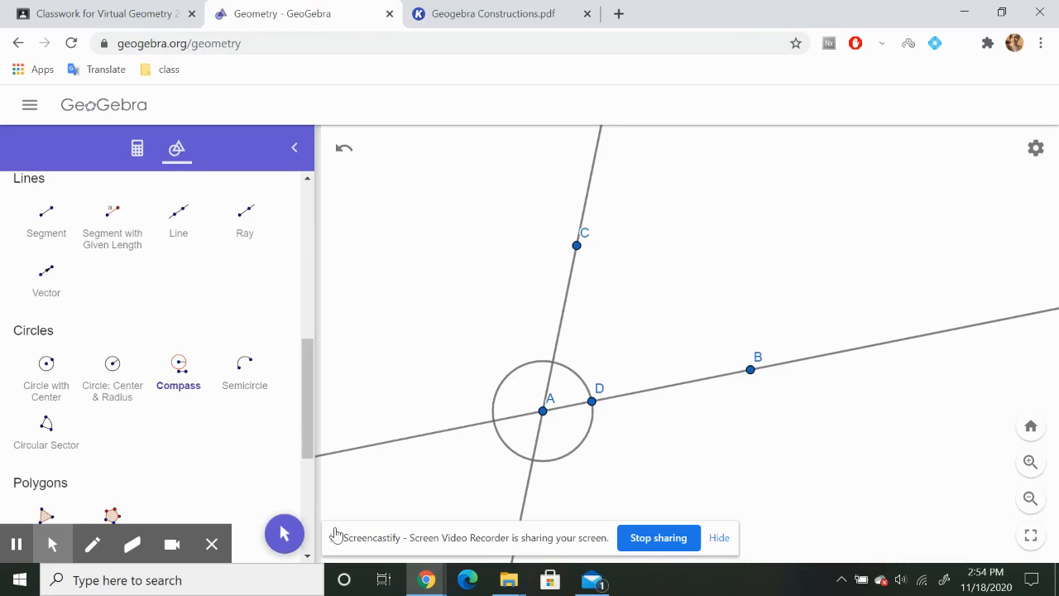
{"action": "left_click", "coordinate": [178, 375]}
{"action": "left_click", "coordinate": [543, 411]}
{"action": "left_click", "coordinate": [591, 400]}
{"action": "left_click", "coordinate": [577, 245]}
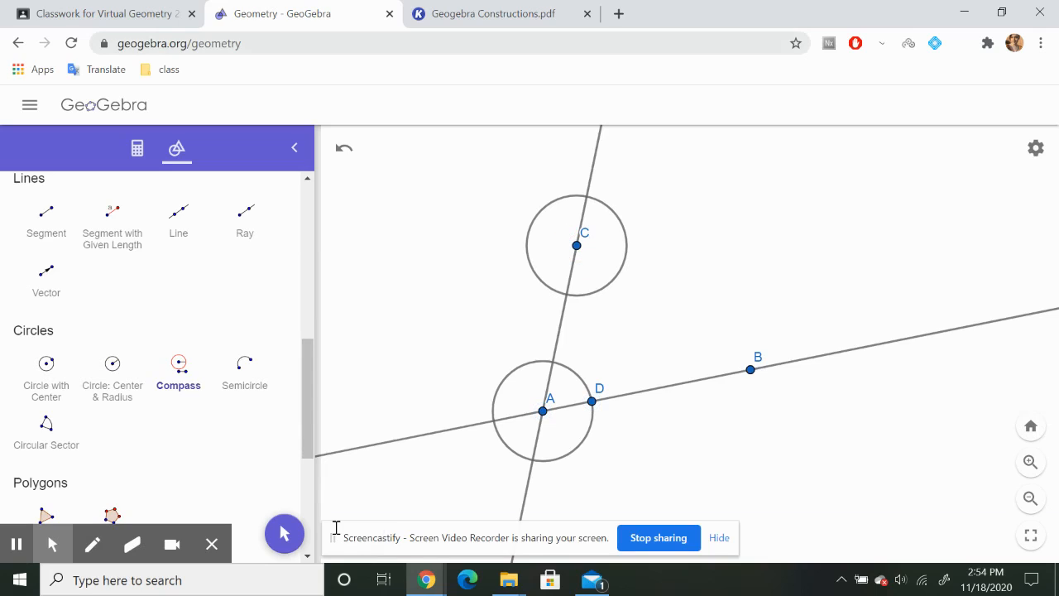
Switch to Kami and handwrite "E", "F", "circles" and line "AC" in the blanks of Step 3.
{"action": "left_click", "coordinate": [494, 14]}
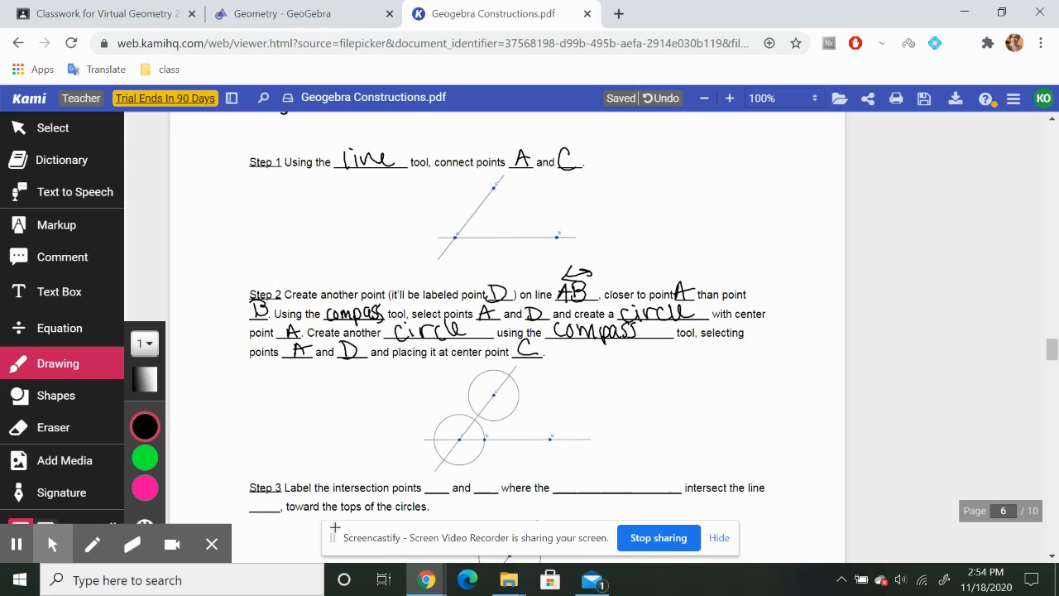
{"action": "scroll", "coordinate": [614, 420], "scroll_direction": "down", "scroll_amount": 2}
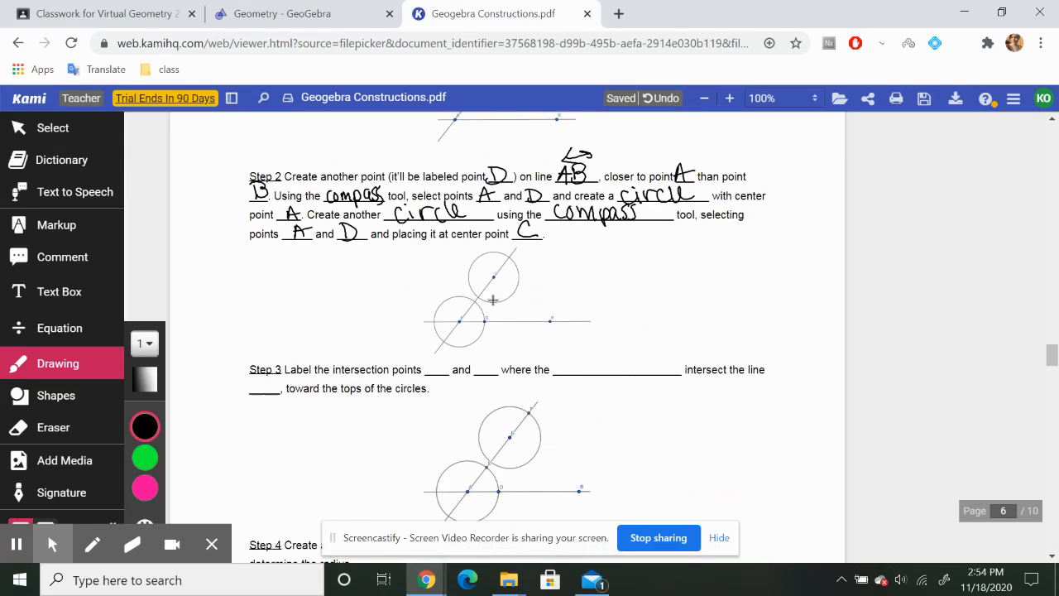
{"action": "scroll", "coordinate": [582, 296], "scroll_direction": "down", "scroll_amount": 1}
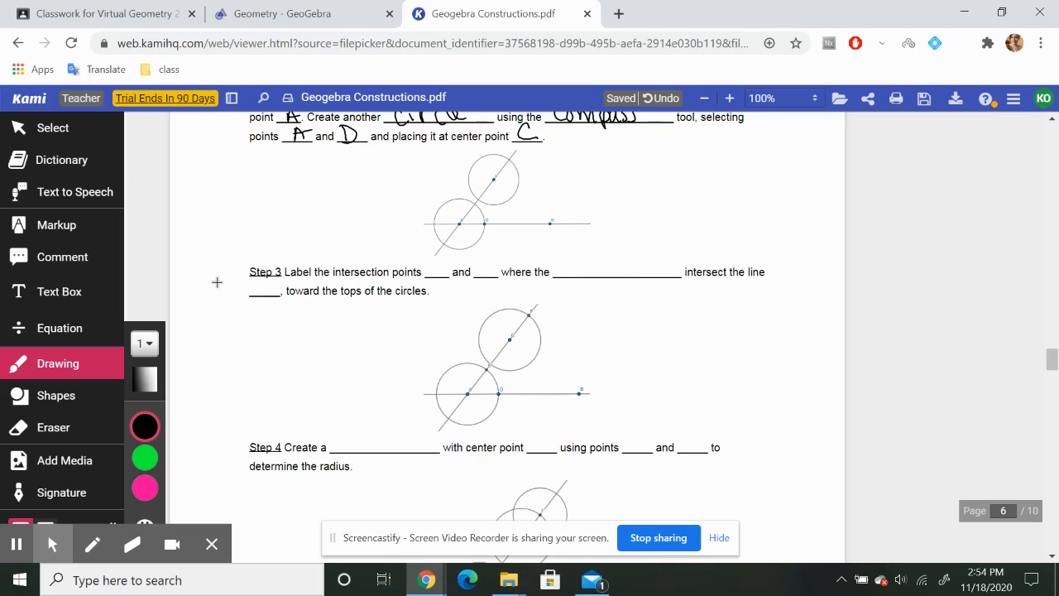
{"action": "left_click_drag", "start_coordinate": [435, 263], "coordinate": [442, 268]}
{"action": "left_click_drag", "start_coordinate": [435, 262], "coordinate": [484, 277]}
{"action": "mouse_move", "coordinate": [485, 259]}
{"action": "left_mouse_down"}
{"action": "mouse_move", "coordinate": [498, 258]}
{"action": "mouse_move", "coordinate": [495, 266]}
{"action": "left_mouse_up"}
{"action": "mouse_move", "coordinate": [569, 263]}
{"action": "left_mouse_down"}
{"action": "mouse_move", "coordinate": [580, 274]}
{"action": "mouse_move", "coordinate": [610, 259]}
{"action": "mouse_move", "coordinate": [643, 274]}
{"action": "left_mouse_up"}
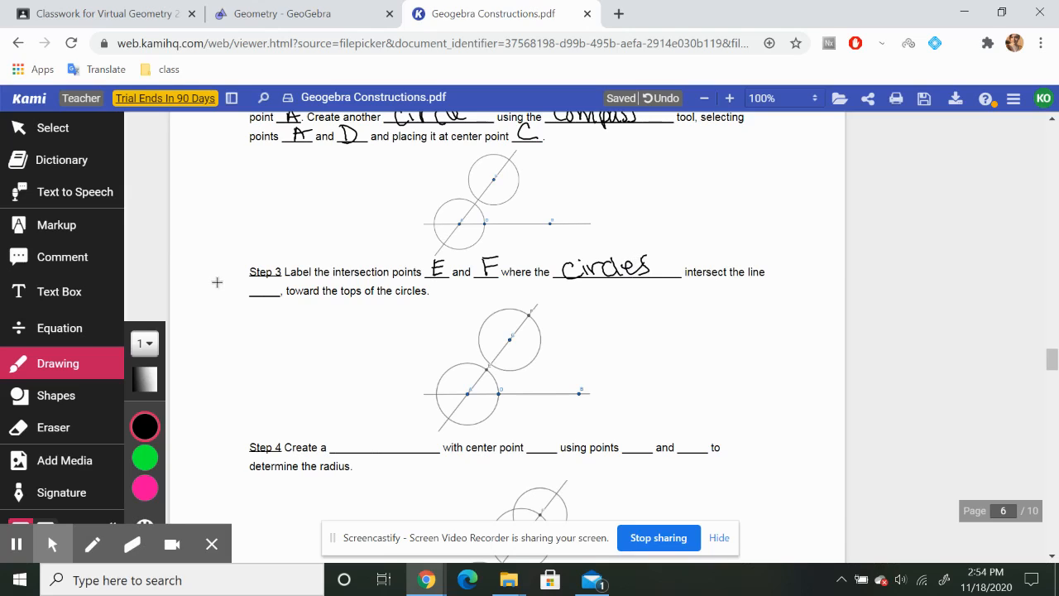
{"action": "left_click_drag", "start_coordinate": [257, 294], "coordinate": [267, 279]}
{"action": "left_click_drag", "start_coordinate": [267, 279], "coordinate": [287, 294]}
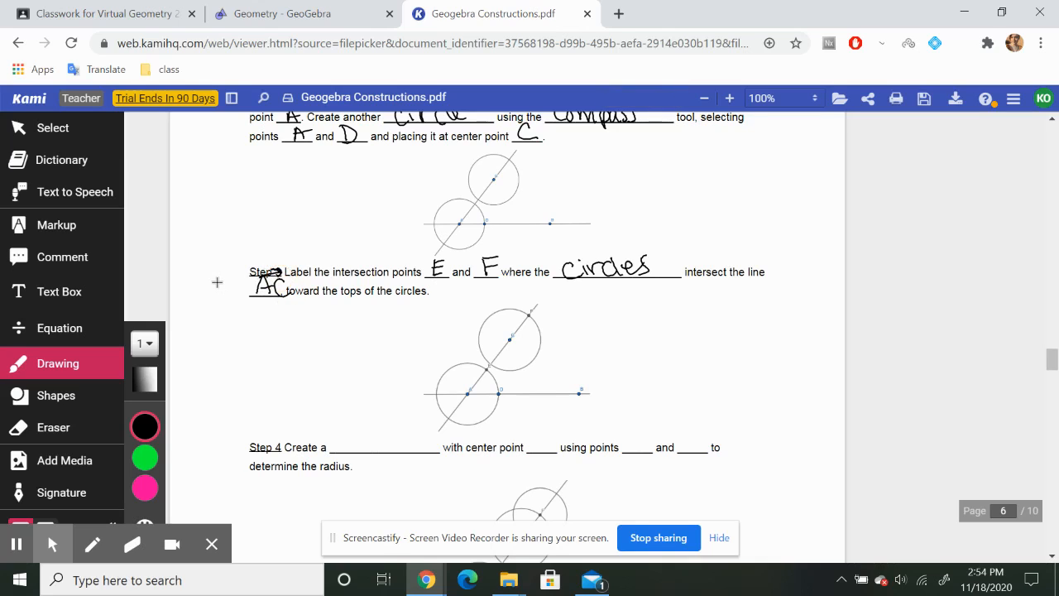
Switch to GeoGebra and place points E and F where line AC meets the upper sides of the circles around A and C.
{"action": "key", "text": "ctrl+shift+Tab"}
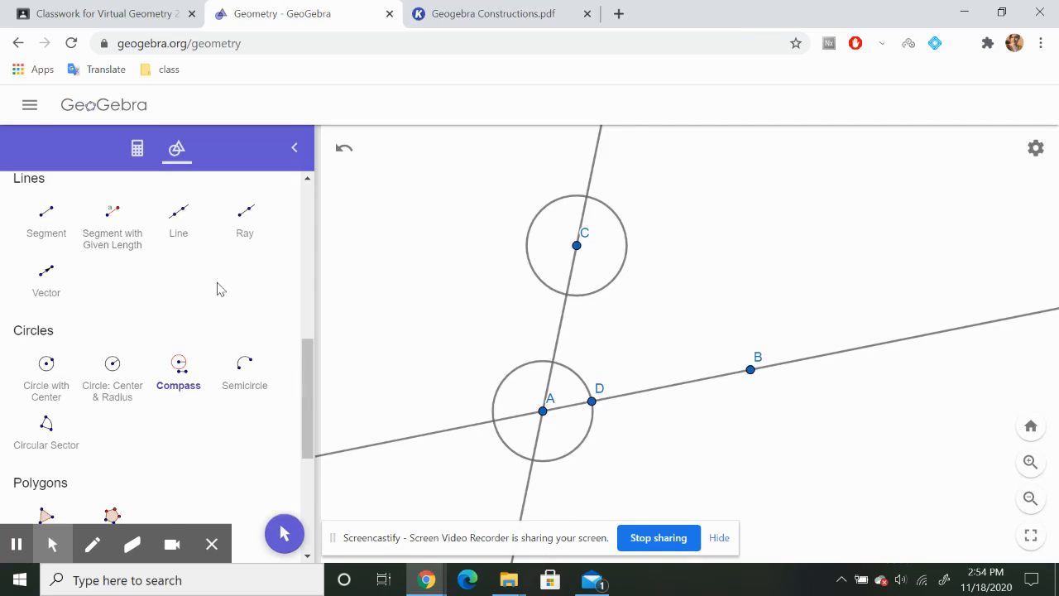
{"action": "scroll", "coordinate": [219, 288], "scroll_direction": "up", "scroll_amount": 10}
{"action": "left_click", "coordinate": [110, 235]}
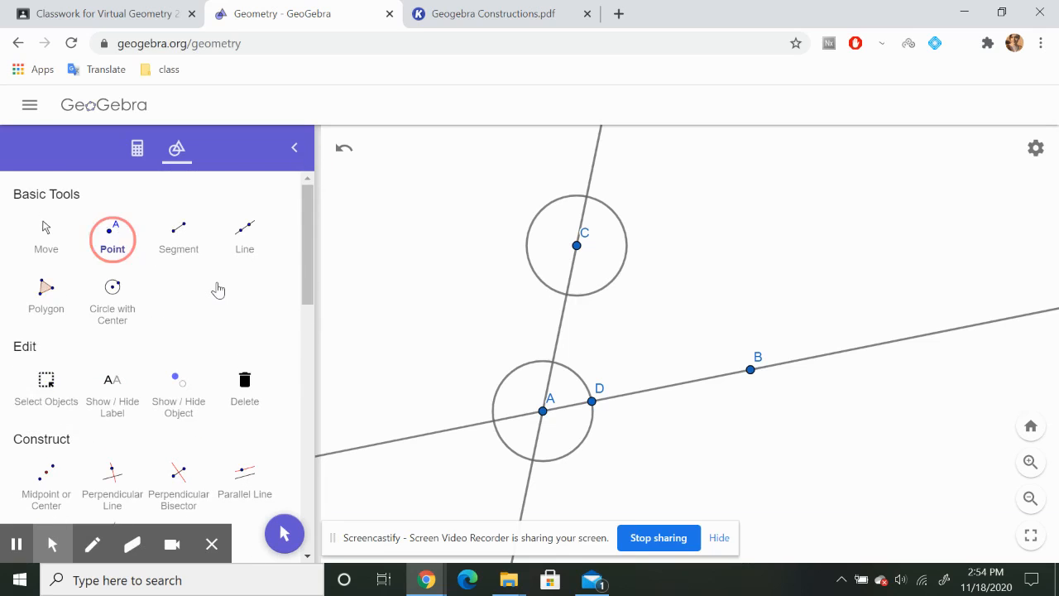
{"action": "left_click", "coordinate": [553, 361]}
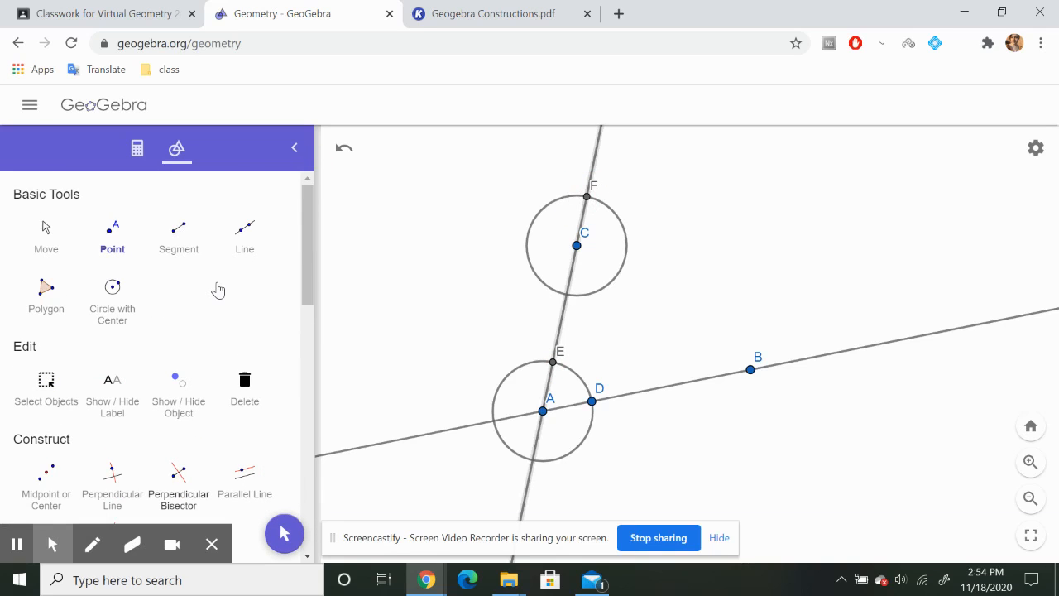
Switch to Kami and handwrite "circle", "F", "E" and "D" in the blanks of Step 4.
{"action": "key", "text": "ctrl+Tab"}
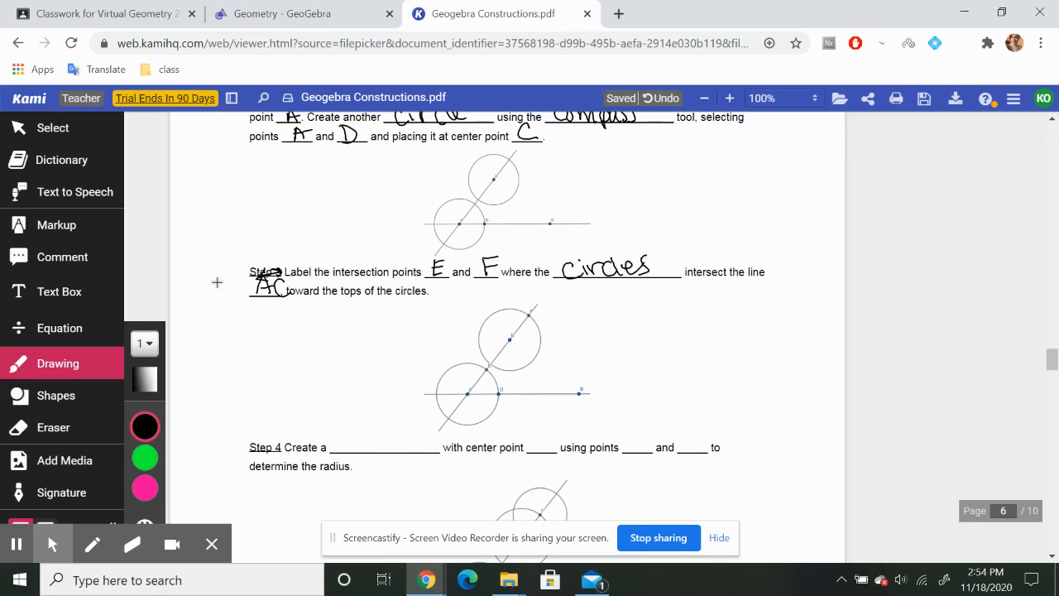
{"action": "scroll", "coordinate": [217, 282], "scroll_direction": "down", "scroll_amount": 3}
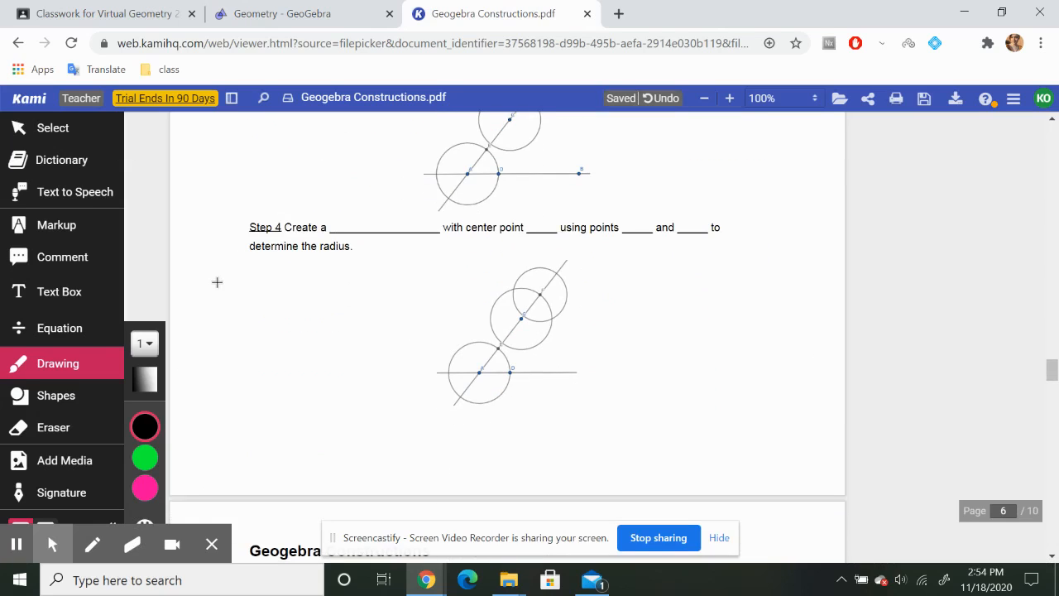
{"action": "mouse_move", "coordinate": [341, 219]}
{"action": "left_mouse_down"}
{"action": "mouse_move", "coordinate": [359, 232]}
{"action": "mouse_move", "coordinate": [385, 215]}
{"action": "mouse_move", "coordinate": [415, 225]}
{"action": "left_mouse_up"}
{"action": "mouse_move", "coordinate": [536, 214]}
{"action": "left_mouse_down"}
{"action": "mouse_move", "coordinate": [535, 232]}
{"action": "mouse_move", "coordinate": [550, 211]}
{"action": "mouse_move", "coordinate": [546, 222]}
{"action": "left_mouse_up"}
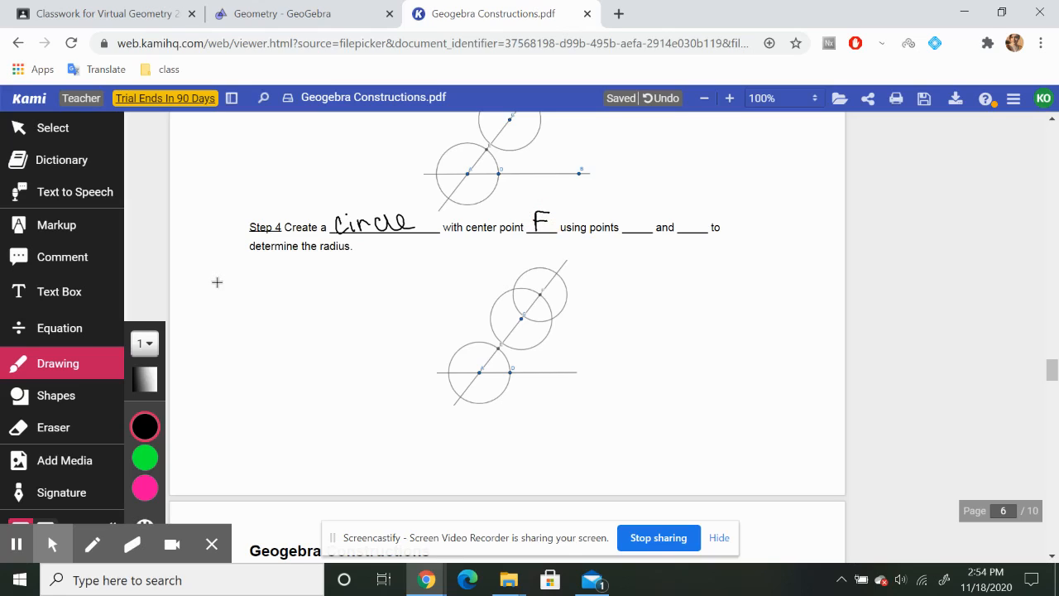
{"action": "mouse_move", "coordinate": [642, 213]}
{"action": "left_mouse_down"}
{"action": "mouse_move", "coordinate": [631, 224]}
{"action": "mouse_move", "coordinate": [642, 232]}
{"action": "mouse_move", "coordinate": [682, 233]}
{"action": "mouse_move", "coordinate": [684, 217]}
{"action": "left_mouse_up"}
Switch to GeoGebra and draw a Compass circle centred on point F, using points E and D for the radius.
{"action": "left_click", "coordinate": [282, 14]}
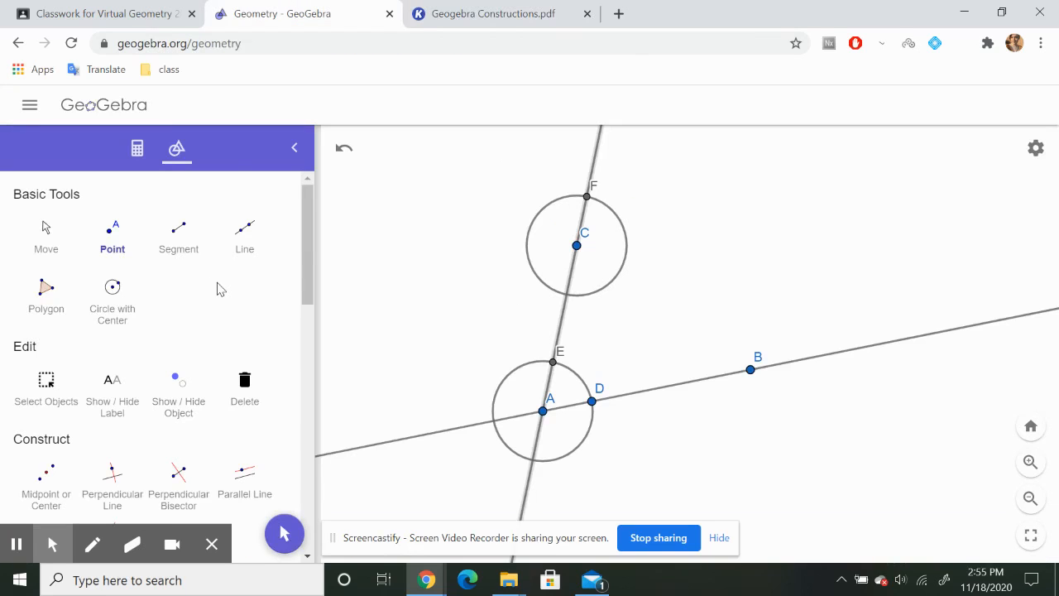
{"action": "scroll", "coordinate": [217, 289], "scroll_direction": "down", "scroll_amount": 5}
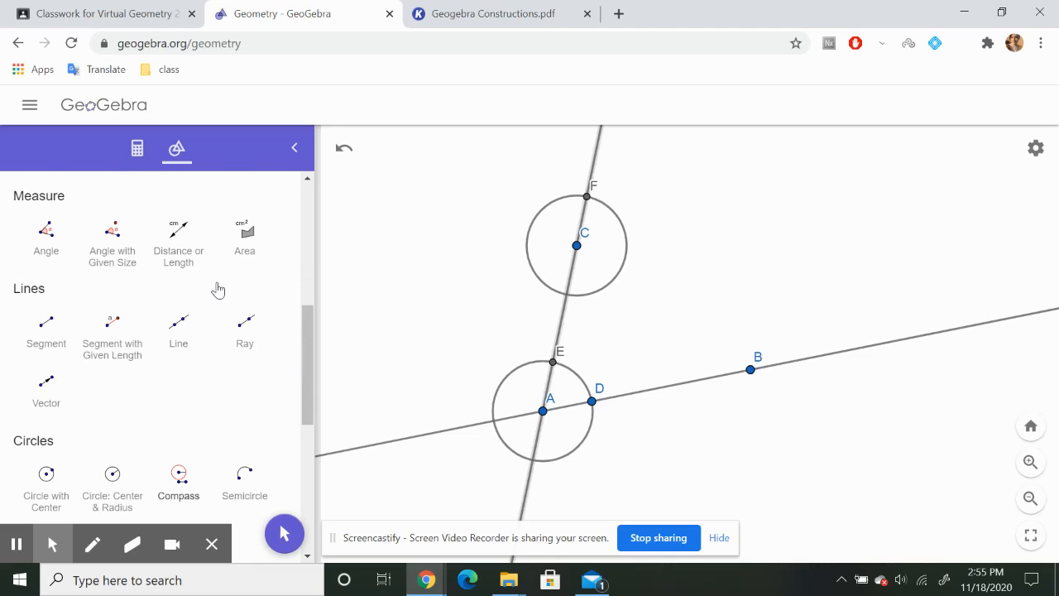
{"action": "left_click", "coordinate": [178, 476]}
{"action": "left_click", "coordinate": [553, 361]}
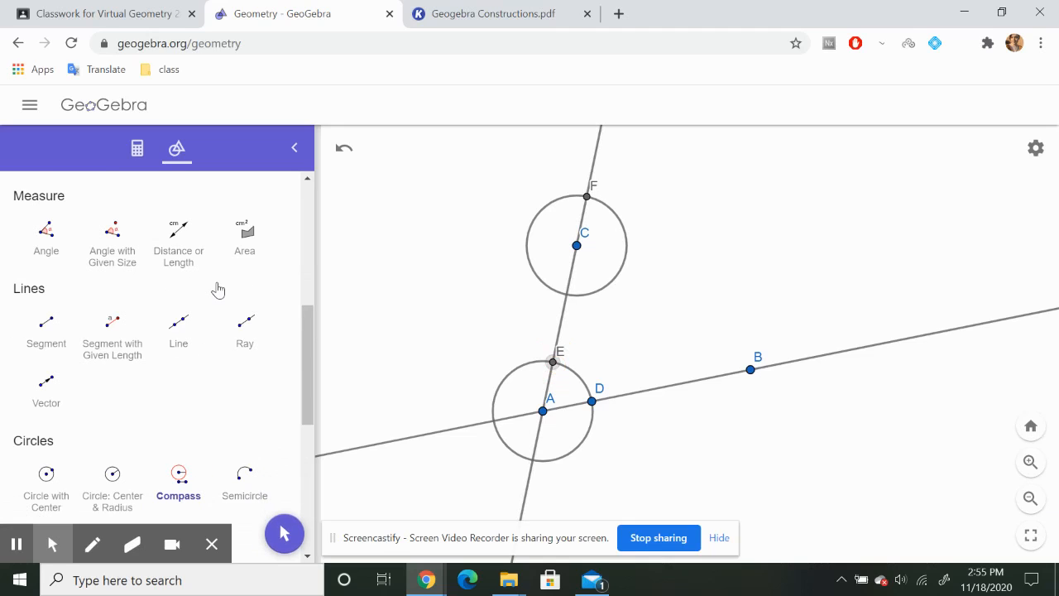
{"action": "left_click", "coordinate": [592, 401]}
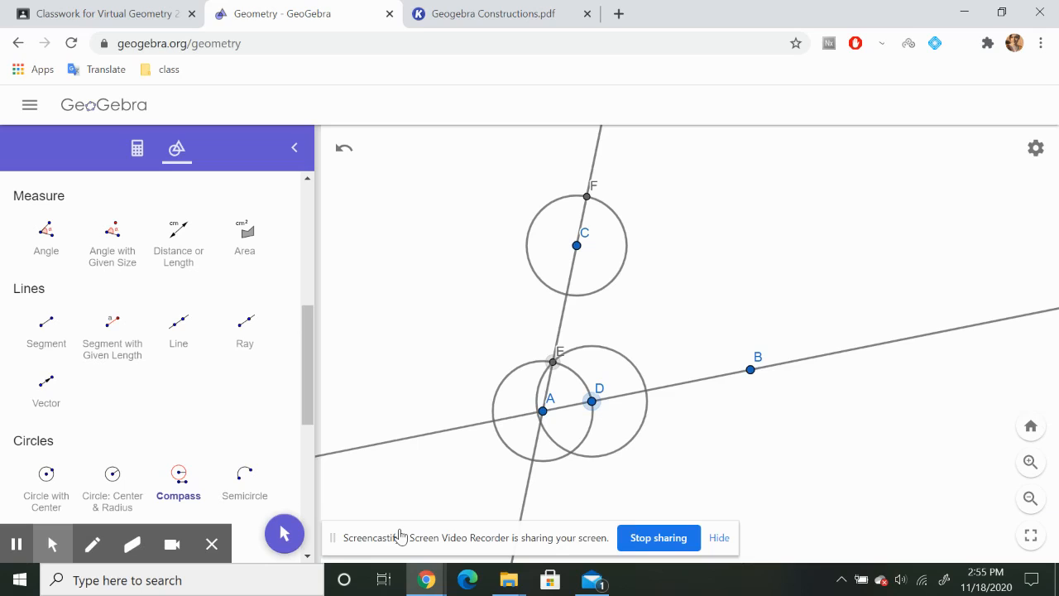
{"action": "left_click", "coordinate": [587, 196]}
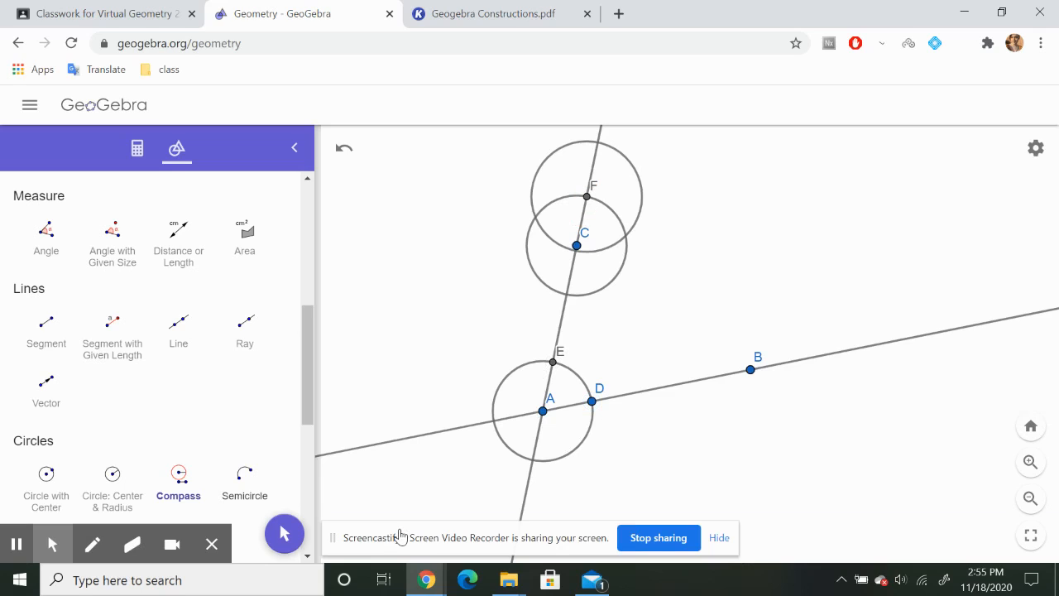
Switch to Kami and handwrite "G" and "intersection" in the first two blanks of Step 5.
{"action": "key", "text": "ctrl+Tab"}
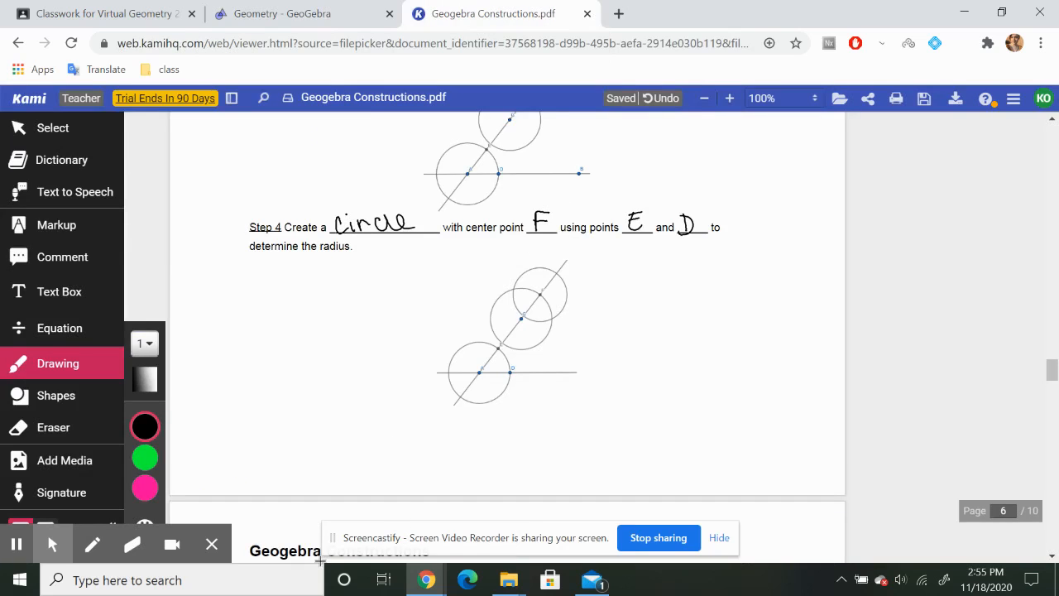
{"action": "scroll", "coordinate": [319, 561], "scroll_direction": "down", "scroll_amount": 5}
{"action": "scroll", "coordinate": [259, 394], "scroll_direction": "up", "scroll_amount": 1}
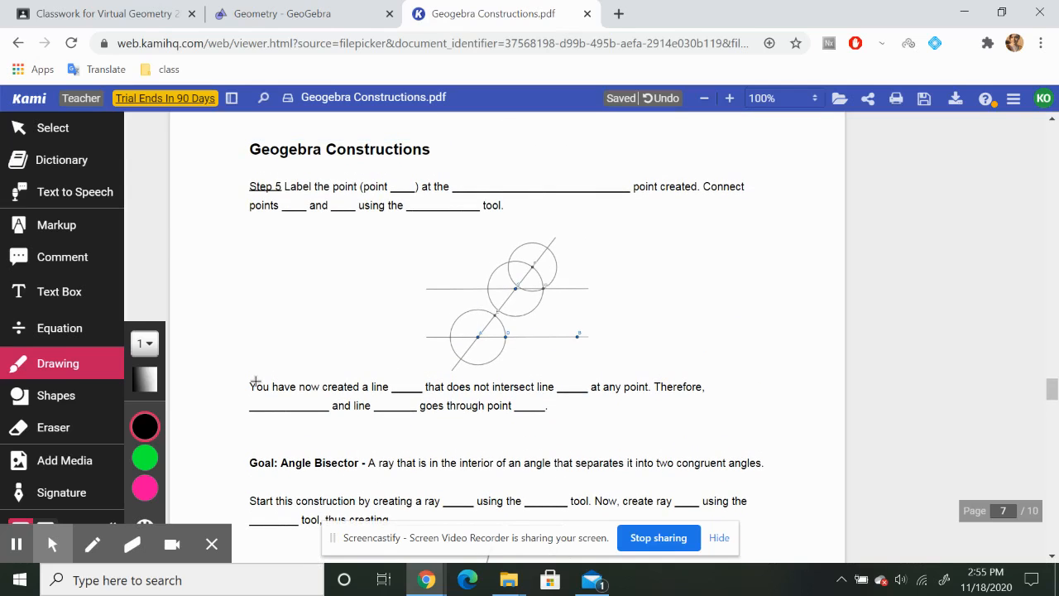
{"action": "mouse_move", "coordinate": [409, 172]}
{"action": "left_mouse_down"}
{"action": "mouse_move", "coordinate": [397, 188]}
{"action": "mouse_move", "coordinate": [478, 191]}
{"action": "left_mouse_up"}
{"action": "mouse_move", "coordinate": [483, 171]}
{"action": "left_mouse_down"}
{"action": "mouse_move", "coordinate": [485, 191]}
{"action": "mouse_move", "coordinate": [505, 178]}
{"action": "mouse_move", "coordinate": [615, 190]}
{"action": "left_mouse_up"}
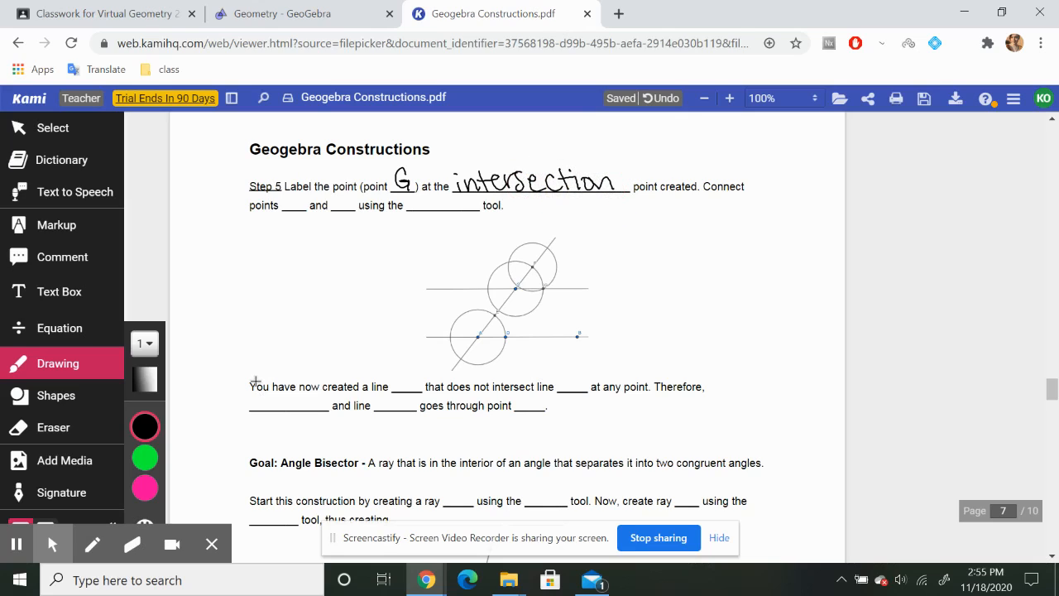
Switch to GeoGebra and place point G at the right-hand intersection of the circles centred on C and F.
{"action": "key", "text": "ctrl+shift+Tab"}
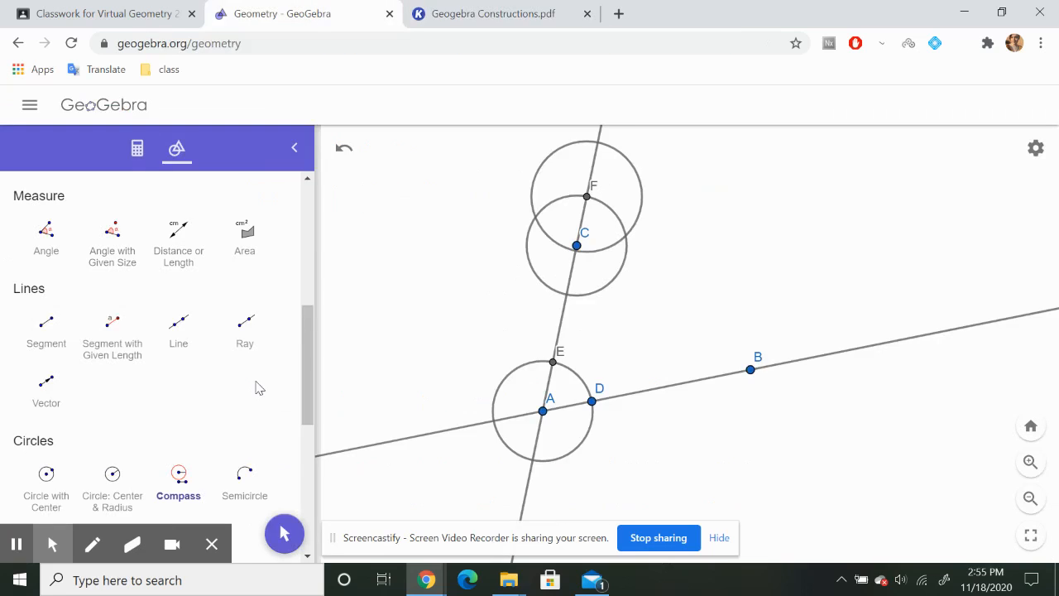
{"action": "scroll", "coordinate": [259, 389], "scroll_direction": "up", "scroll_amount": 5}
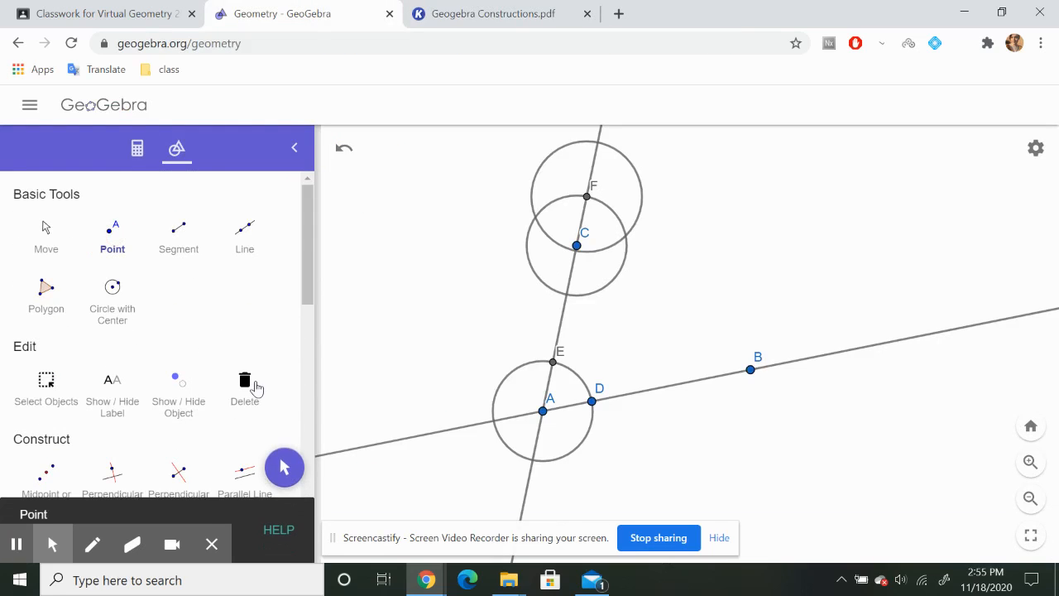
{"action": "left_click", "coordinate": [626, 236]}
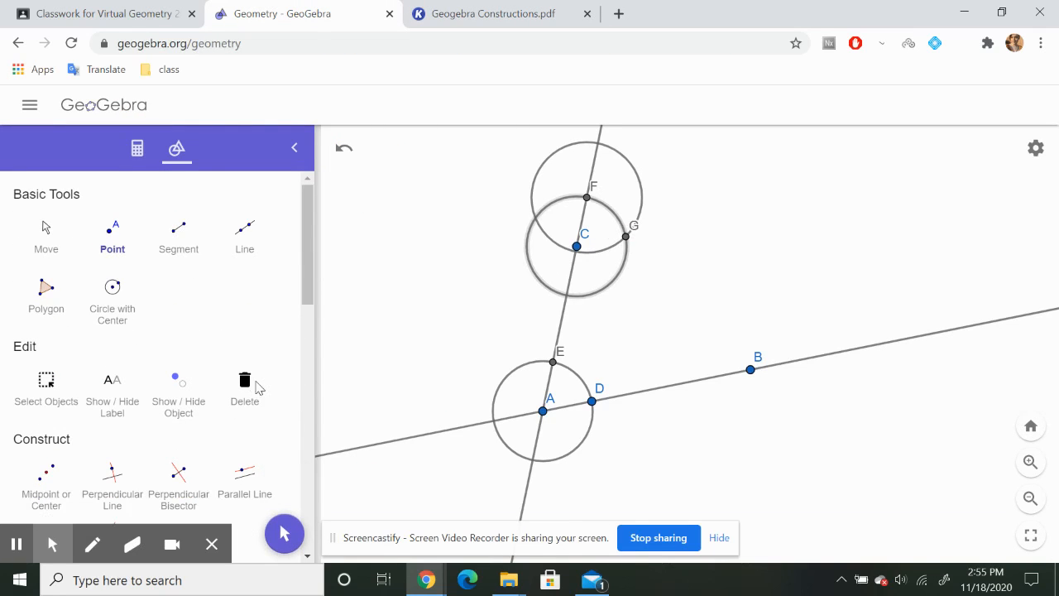
Switch to Kami and handwrite "C", "G" and the name of the connecting tool in the remaining blanks of Step 5.
{"action": "key", "text": "ctrl+Tab"}
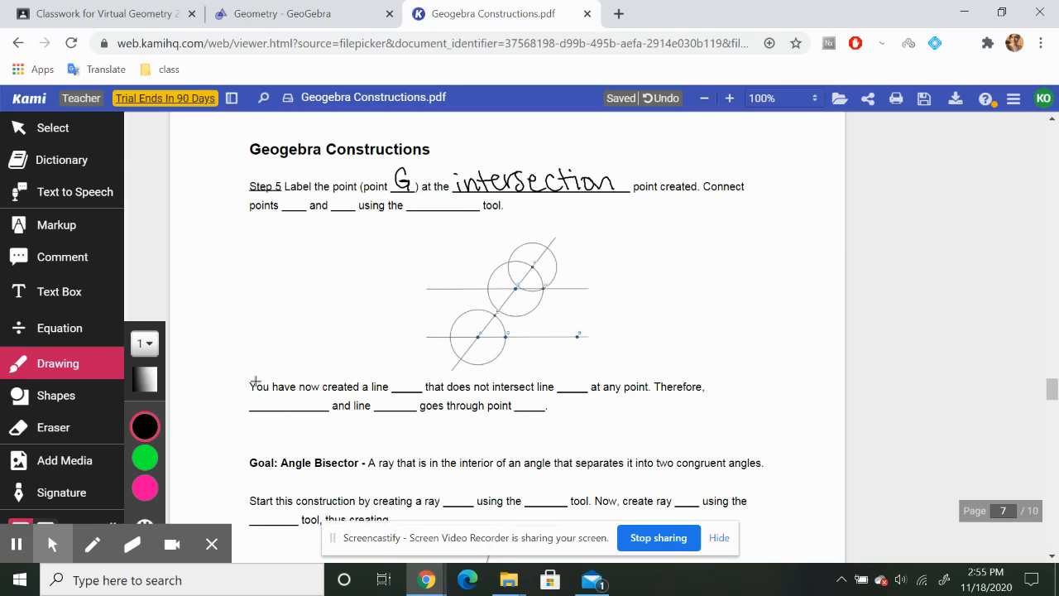
{"action": "key", "text": "ctrl+shift+Tab"}
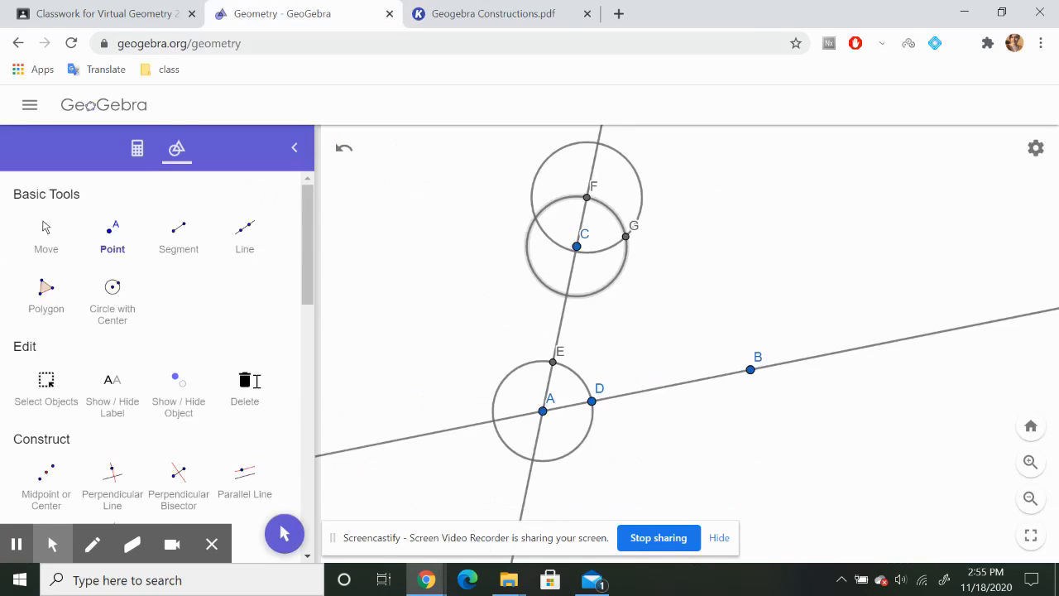
{"action": "key", "text": "ctrl+Tab"}
{"action": "mouse_move", "coordinate": [303, 197]}
{"action": "left_mouse_down"}
{"action": "mouse_move", "coordinate": [306, 213]}
{"action": "mouse_move", "coordinate": [348, 204]}
{"action": "left_mouse_up"}
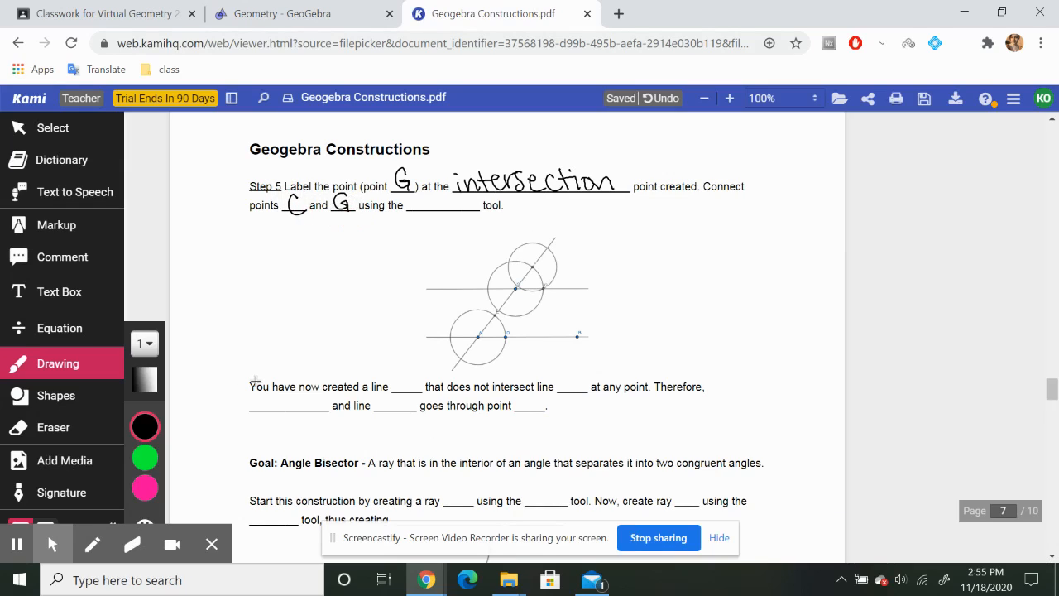
{"action": "mouse_move", "coordinate": [419, 194]}
{"action": "left_mouse_down"}
{"action": "mouse_move", "coordinate": [422, 214]}
{"action": "mouse_move", "coordinate": [465, 208]}
{"action": "left_mouse_up"}
Switch to GeoGebra and draw a line through points C and G.
{"action": "key", "text": "ctrl+shift+Tab"}
{"action": "left_click", "coordinate": [245, 232]}
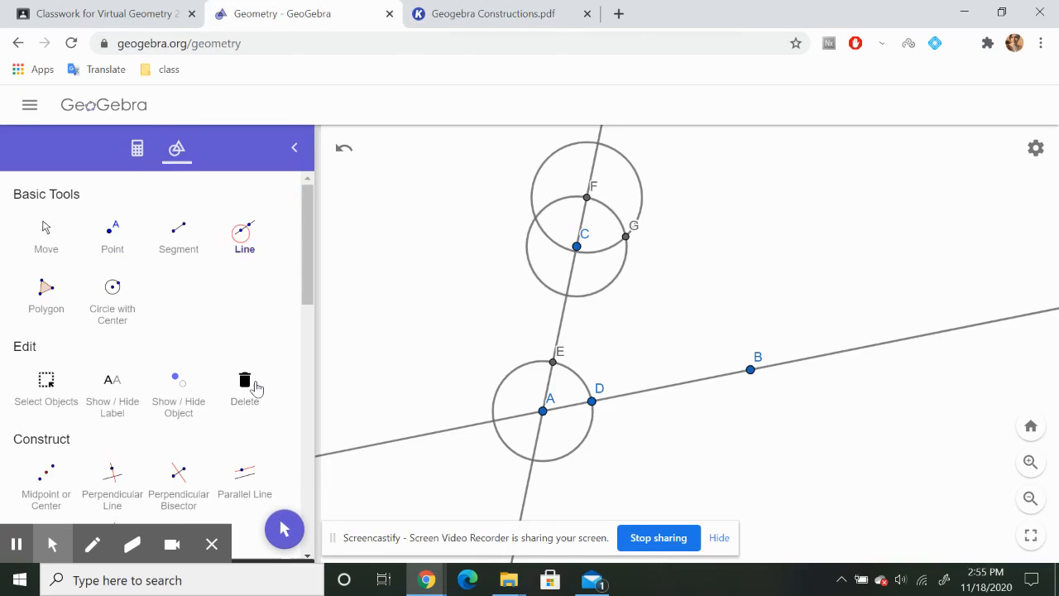
{"action": "left_click", "coordinate": [577, 247]}
{"action": "left_click", "coordinate": [625, 237]}
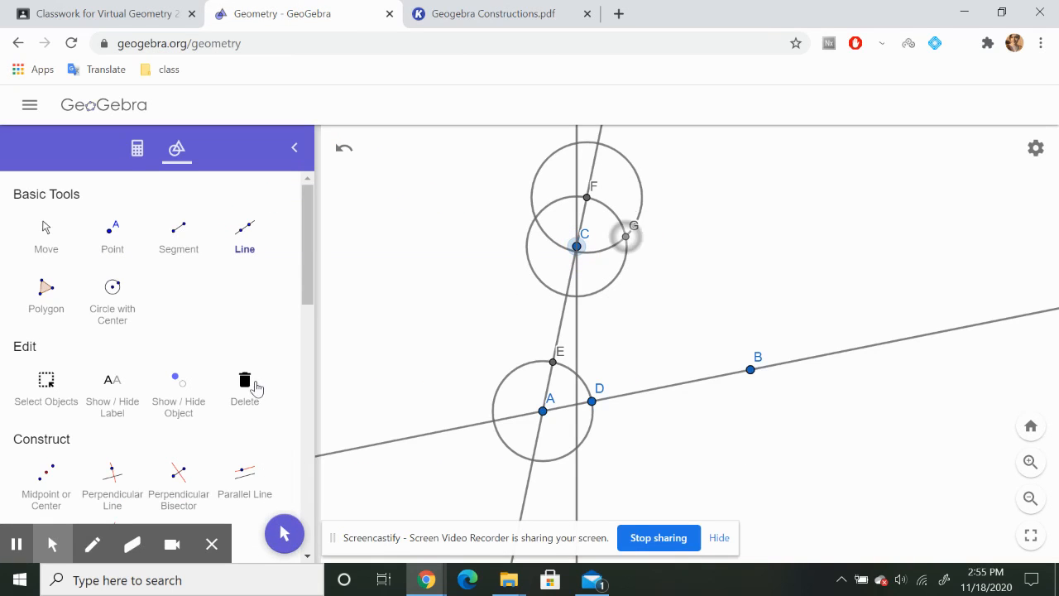
Switch to Kami and handwrite "CG" and "AB" with line symbols above them in the first two blanks below the Step 5 figure.
{"action": "key", "text": "ctrl+Tab"}
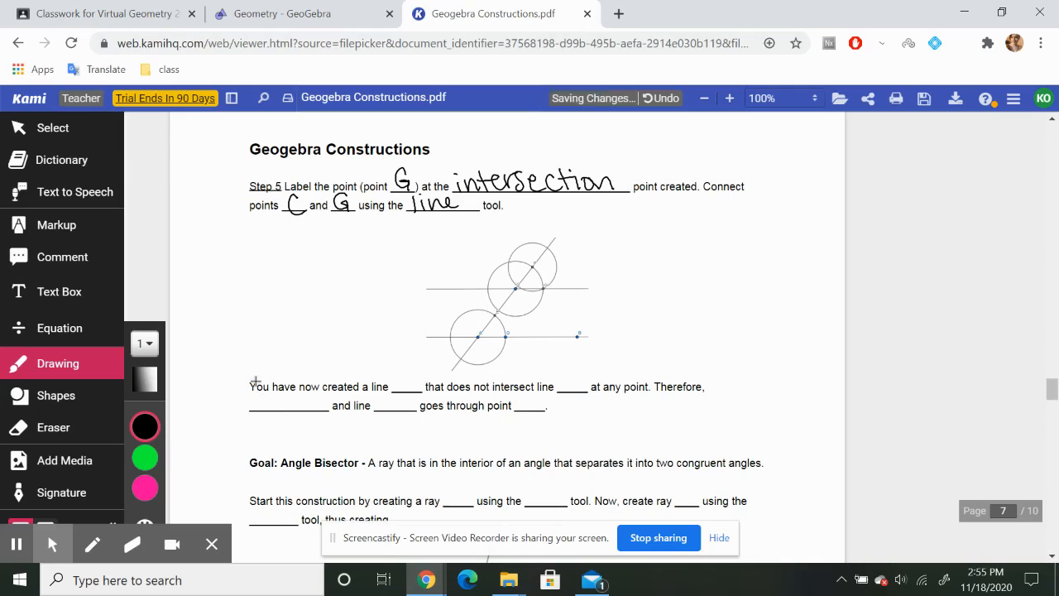
{"action": "key", "text": "ctrl+shift+Tab"}
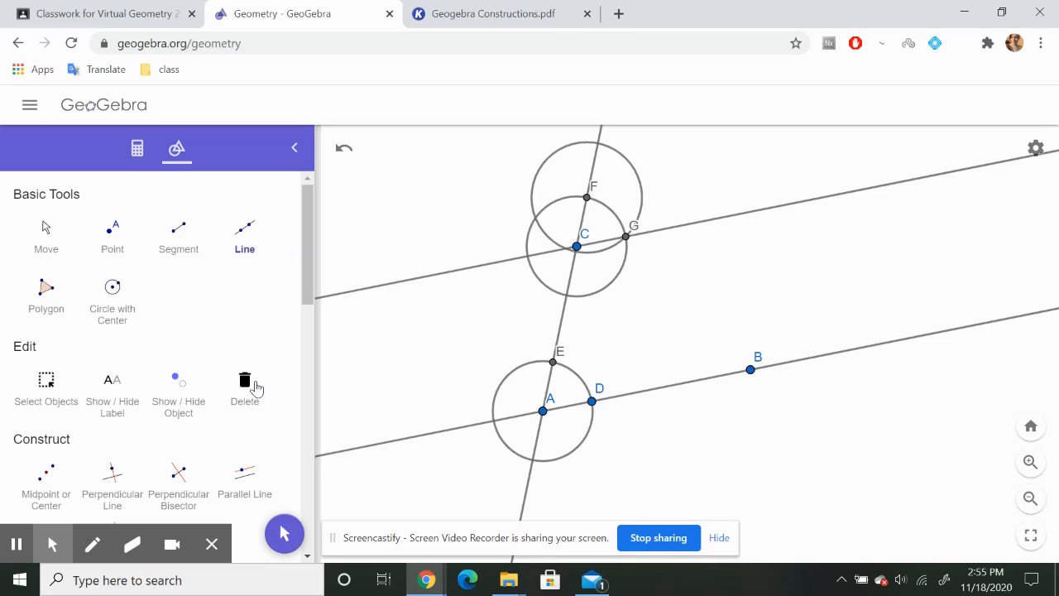
{"action": "key", "text": "ctrl+Tab"}
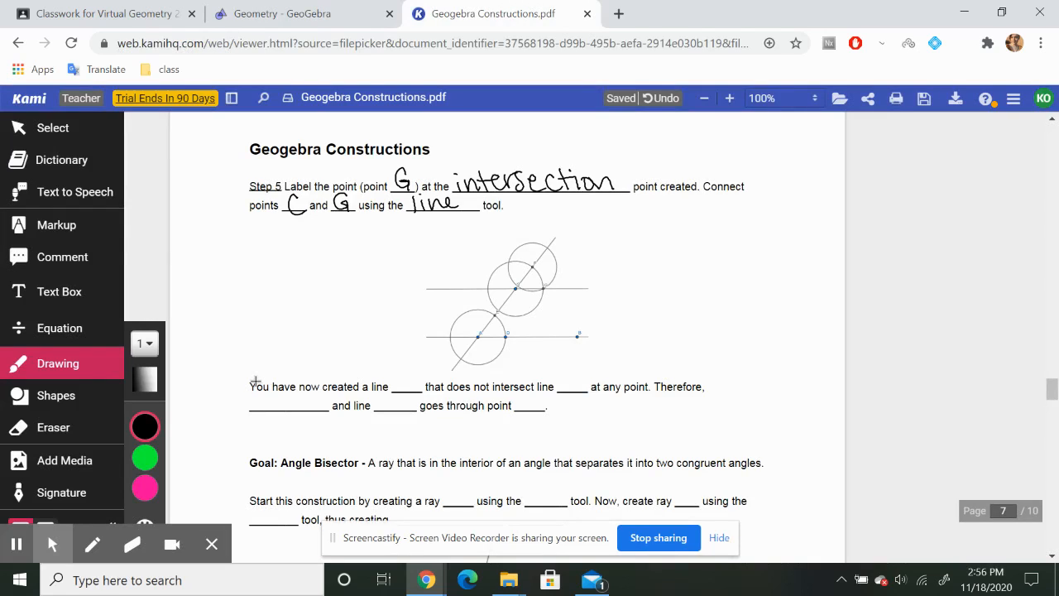
{"action": "mouse_move", "coordinate": [403, 377]}
{"action": "left_mouse_down"}
{"action": "mouse_move", "coordinate": [401, 391]}
{"action": "mouse_move", "coordinate": [421, 384]}
{"action": "mouse_move", "coordinate": [411, 360]}
{"action": "left_mouse_up"}
{"action": "left_click_drag", "start_coordinate": [399, 357], "coordinate": [403, 373]}
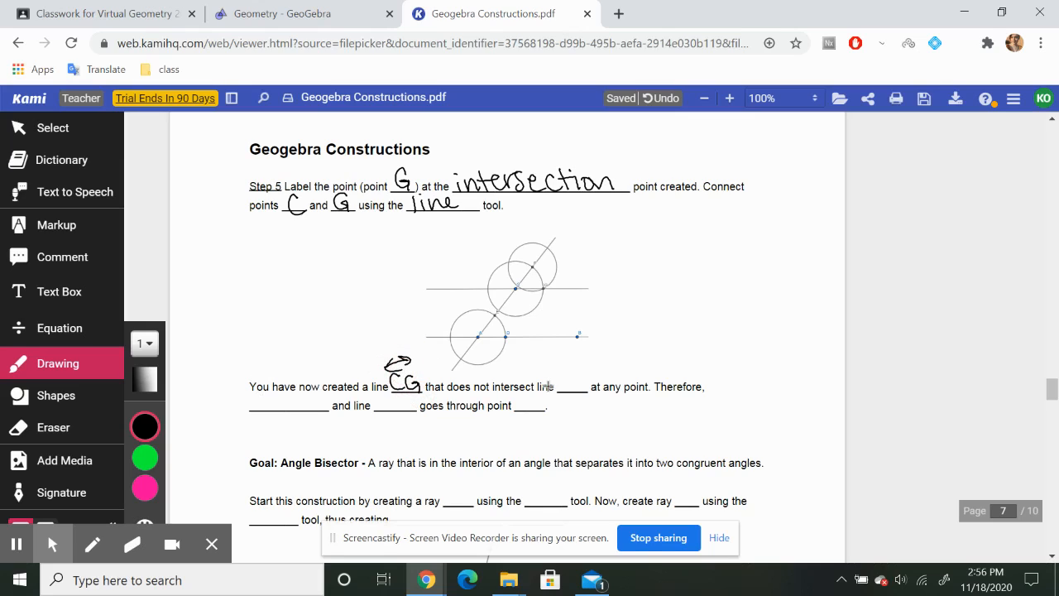
{"action": "mouse_move", "coordinate": [560, 394]}
{"action": "left_mouse_down"}
{"action": "mouse_move", "coordinate": [569, 381]}
{"action": "mouse_move", "coordinate": [584, 385]}
{"action": "mouse_move", "coordinate": [579, 365]}
{"action": "left_mouse_up"}
{"action": "mouse_move", "coordinate": [569, 363]}
{"action": "left_mouse_down"}
{"action": "mouse_move", "coordinate": [577, 370]}
{"action": "mouse_move", "coordinate": [565, 370]}
{"action": "left_mouse_up"}
Handwrite line CG ∥ line AB, line CG and point "C" in the remaining blanks of the parallel-line conclusion.
{"action": "mouse_move", "coordinate": [263, 397]}
{"action": "left_mouse_down"}
{"action": "mouse_move", "coordinate": [256, 410]}
{"action": "mouse_move", "coordinate": [280, 414]}
{"action": "mouse_move", "coordinate": [274, 394]}
{"action": "mouse_move", "coordinate": [256, 394]}
{"action": "mouse_move", "coordinate": [308, 413]}
{"action": "left_mouse_up"}
{"action": "left_click_drag", "start_coordinate": [310, 398], "coordinate": [317, 406]}
{"action": "mouse_move", "coordinate": [321, 398]}
{"action": "left_mouse_down"}
{"action": "mouse_move", "coordinate": [320, 413]}
{"action": "mouse_move", "coordinate": [327, 389]}
{"action": "mouse_move", "coordinate": [307, 395]}
{"action": "mouse_move", "coordinate": [322, 396]}
{"action": "left_mouse_up"}
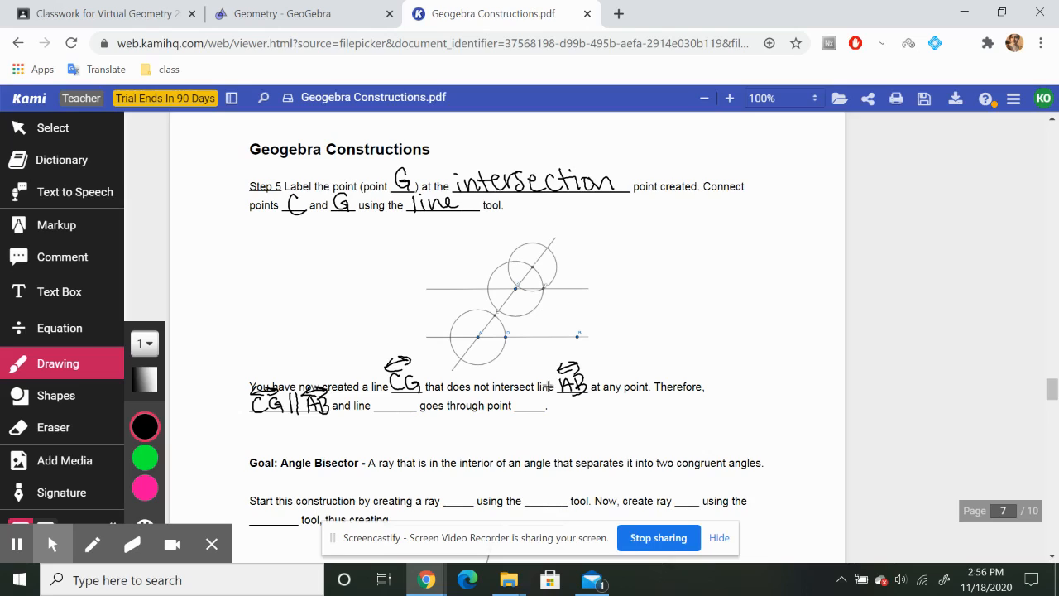
{"action": "mouse_move", "coordinate": [388, 400]}
{"action": "left_mouse_down"}
{"action": "mouse_move", "coordinate": [384, 413]}
{"action": "mouse_move", "coordinate": [406, 407]}
{"action": "mouse_move", "coordinate": [392, 391]}
{"action": "left_mouse_up"}
{"action": "left_click_drag", "start_coordinate": [541, 397], "coordinate": [544, 410]}
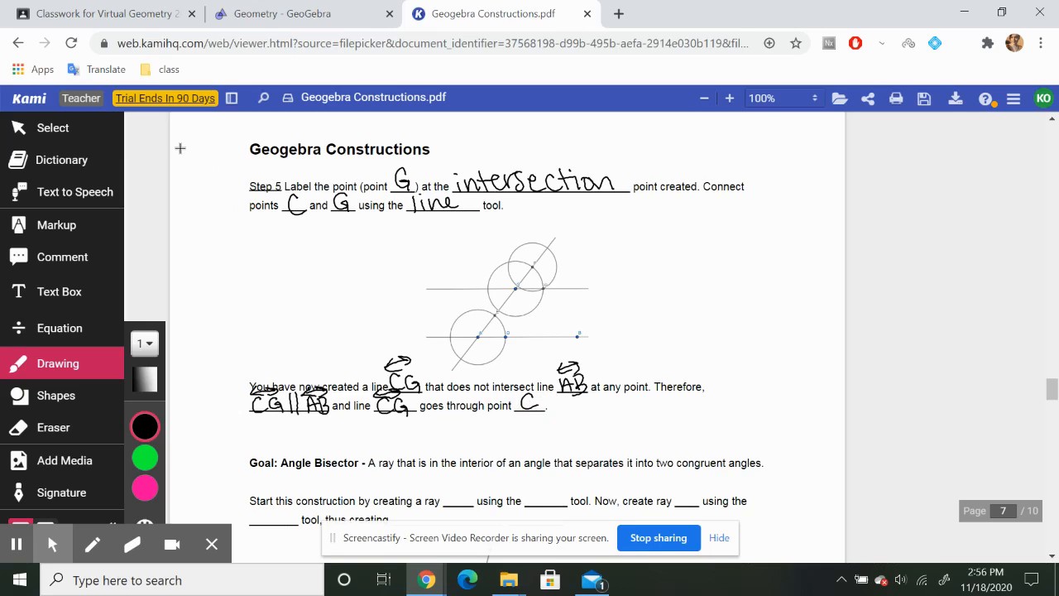
Switch to GeoGebra and clear the entire parallel-line construction.
{"action": "left_click", "coordinate": [277, 11]}
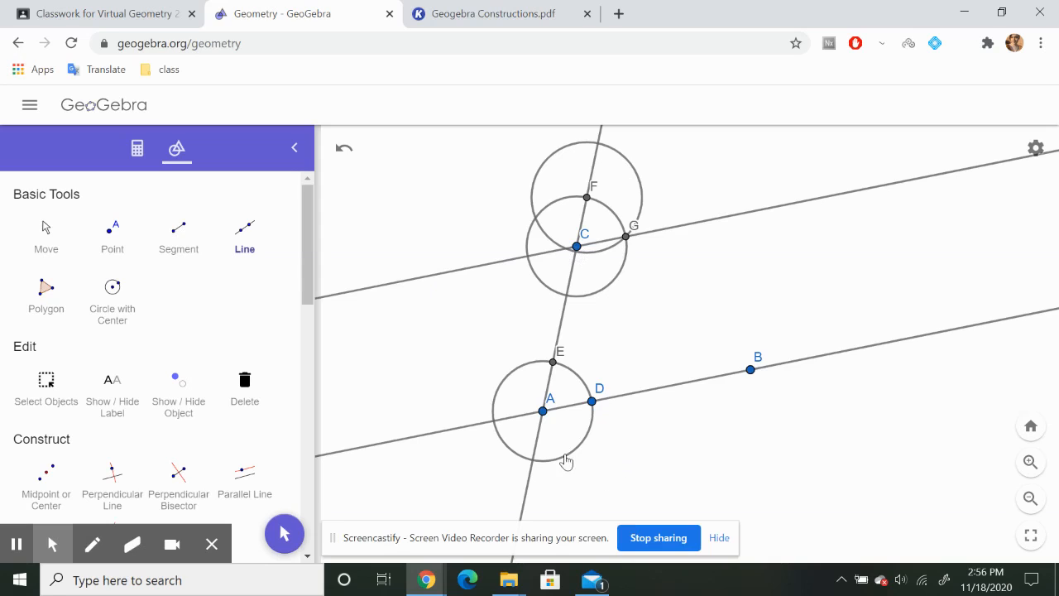
{"action": "left_click", "coordinate": [505, 12]}
{"action": "left_click", "coordinate": [339, 12]}
{"action": "scroll", "coordinate": [581, 301], "scroll_direction": "down", "scroll_amount": 3}
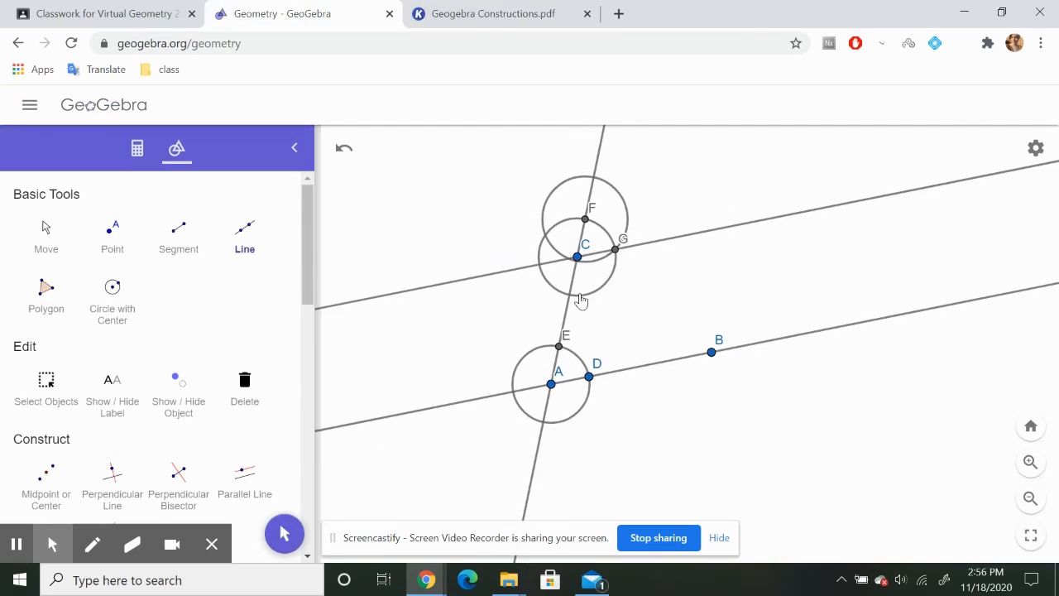
{"action": "left_click", "coordinate": [48, 241]}
{"action": "left_click_drag", "start_coordinate": [390, 213], "coordinate": [457, 256]}
{"action": "left_click", "coordinate": [30, 105]}
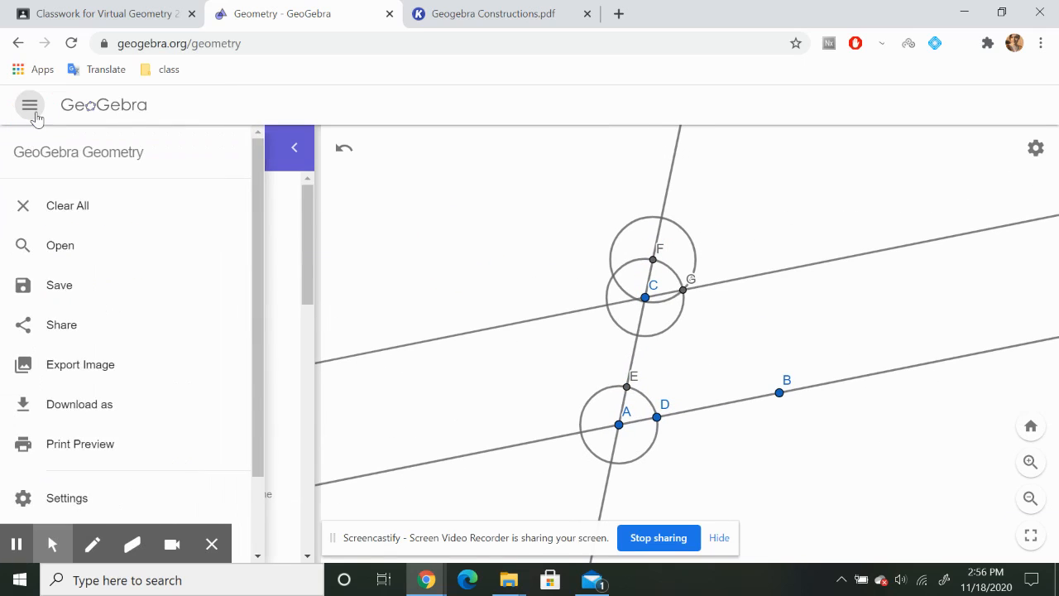
{"action": "left_click", "coordinate": [69, 211]}
{"action": "left_click", "coordinate": [617, 424]}
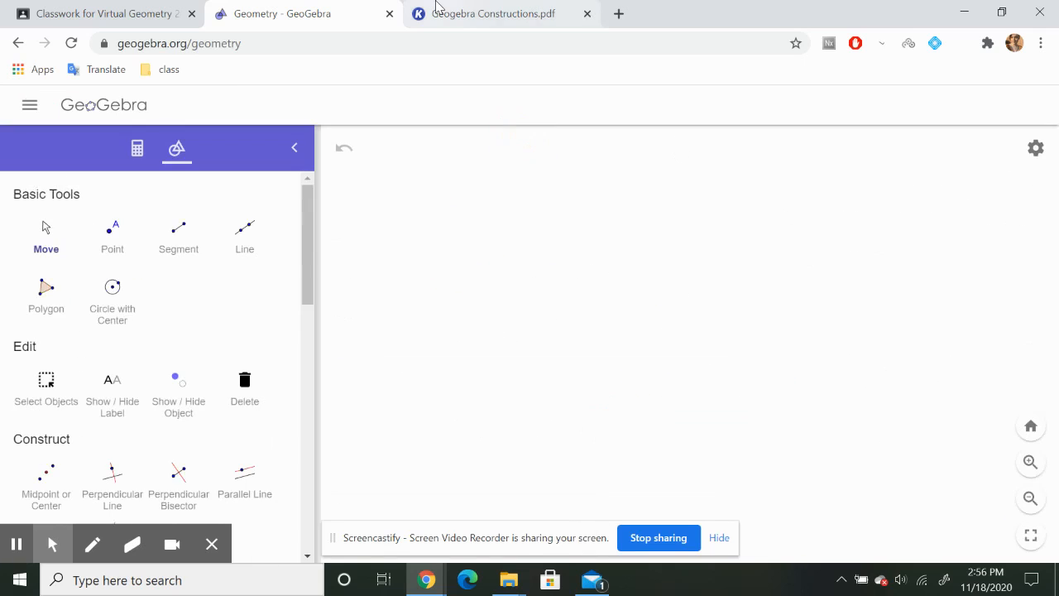
Switch to Kami and handwrite "AB" with a ray arrow and "ray" in the first two blanks of the Angle Bisector section.
{"action": "left_click", "coordinate": [438, 12]}
{"action": "scroll", "coordinate": [374, 319], "scroll_direction": "down", "scroll_amount": 4}
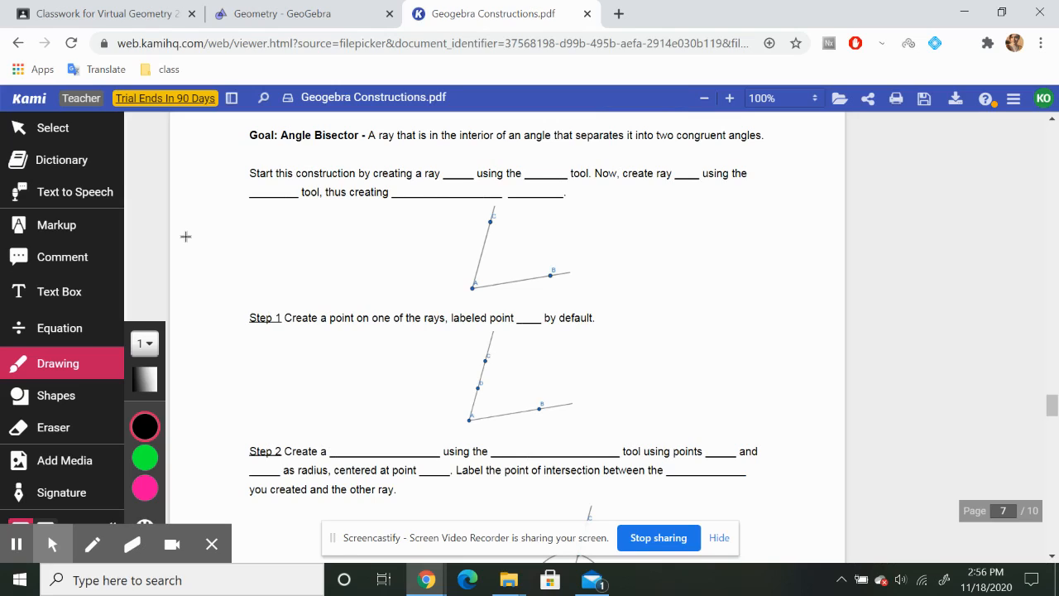
{"action": "mouse_move", "coordinate": [473, 289]}
{"action": "left_mouse_down"}
{"action": "mouse_move", "coordinate": [526, 238]}
{"action": "mouse_move", "coordinate": [529, 253]}
{"action": "left_mouse_up"}
{"action": "left_click", "coordinate": [145, 426]}
{"action": "key", "text": "ctrl+z"}
{"action": "left_click_drag", "start_coordinate": [456, 158], "coordinate": [448, 179]}
{"action": "left_click_drag", "start_coordinate": [456, 158], "coordinate": [461, 170]}
{"action": "mouse_move", "coordinate": [465, 162]}
{"action": "left_mouse_down"}
{"action": "mouse_move", "coordinate": [465, 179]}
{"action": "mouse_move", "coordinate": [469, 152]}
{"action": "left_mouse_up"}
{"action": "left_click_drag", "start_coordinate": [462, 150], "coordinate": [469, 154]}
{"action": "mouse_move", "coordinate": [532, 165]}
{"action": "left_mouse_down"}
{"action": "mouse_move", "coordinate": [533, 180]}
{"action": "mouse_move", "coordinate": [540, 166]}
{"action": "left_mouse_up"}
{"action": "left_click_drag", "start_coordinate": [549, 169], "coordinate": [552, 177]}
{"action": "left_click_drag", "start_coordinate": [553, 168], "coordinate": [560, 187]}
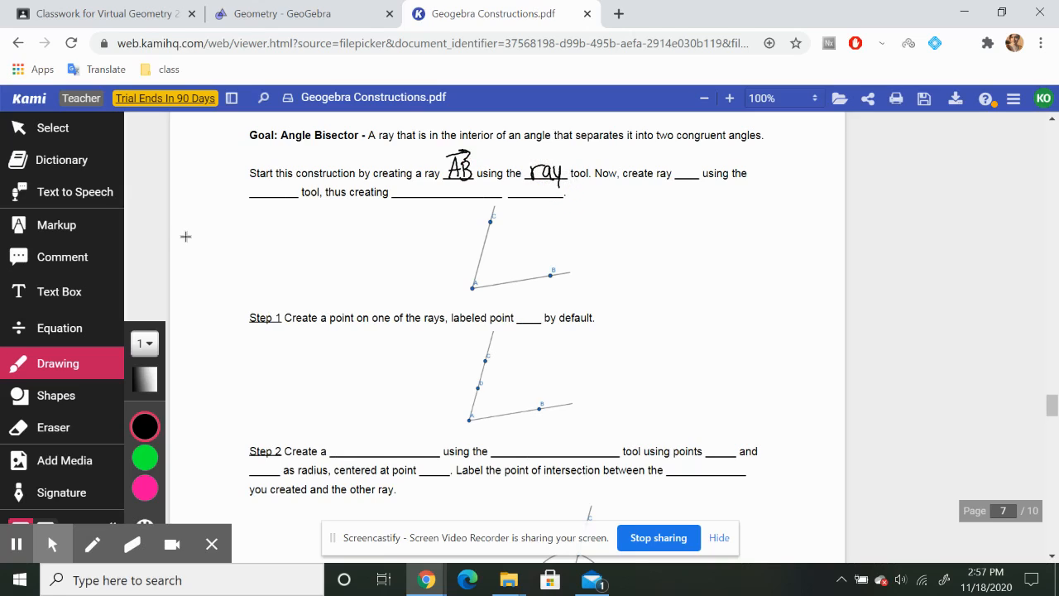
Handwrite "AC" with a ray arrow, "ray" and "∠CAB" in the next three blanks of the Angle Bisector introduction.
{"action": "mouse_move", "coordinate": [683, 159]}
{"action": "left_mouse_down"}
{"action": "mouse_move", "coordinate": [677, 178]}
{"action": "mouse_move", "coordinate": [688, 179]}
{"action": "left_mouse_up"}
{"action": "mouse_move", "coordinate": [678, 171]}
{"action": "left_mouse_down"}
{"action": "mouse_move", "coordinate": [700, 179]}
{"action": "mouse_move", "coordinate": [700, 155]}
{"action": "left_mouse_up"}
{"action": "left_click_drag", "start_coordinate": [694, 152], "coordinate": [700, 157]}
{"action": "left_click_drag", "start_coordinate": [252, 188], "coordinate": [287, 210]}
{"action": "mouse_move", "coordinate": [412, 183]}
{"action": "left_mouse_down"}
{"action": "mouse_move", "coordinate": [414, 193]}
{"action": "mouse_move", "coordinate": [433, 179]}
{"action": "mouse_move", "coordinate": [445, 195]}
{"action": "left_mouse_up"}
{"action": "left_click_drag", "start_coordinate": [448, 182], "coordinate": [453, 195]}
{"action": "left_click_drag", "start_coordinate": [445, 189], "coordinate": [457, 194]}
{"action": "left_click_drag", "start_coordinate": [457, 182], "coordinate": [457, 195]}
Switch to GeoGebra and draw rays AB and AC from a shared endpoint A to form an acute angle.
{"action": "left_click", "coordinate": [283, 14]}
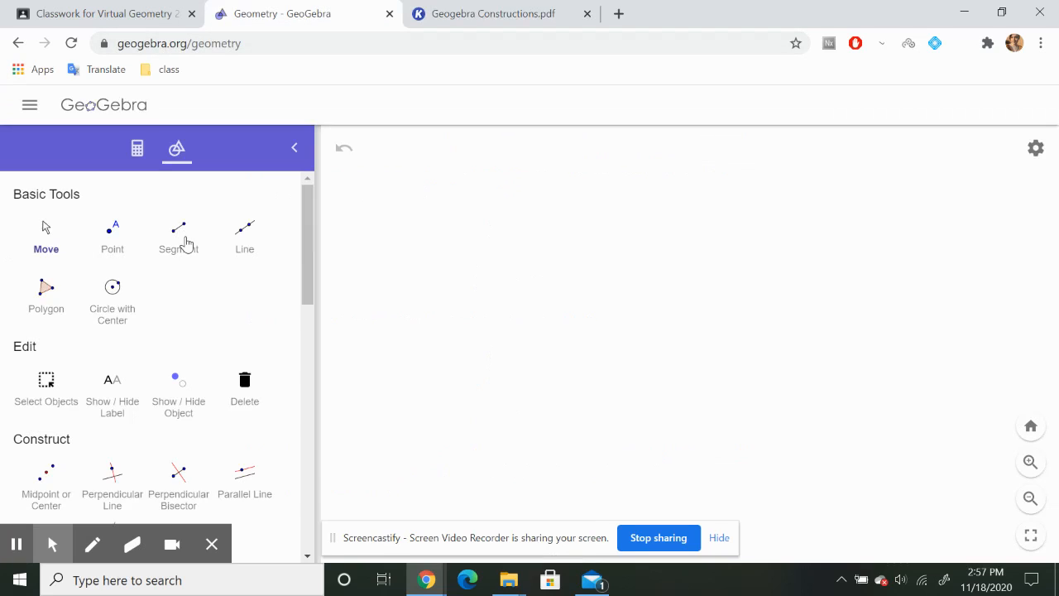
{"action": "left_click_drag", "start_coordinate": [307, 237], "coordinate": [308, 350]}
{"action": "left_click", "coordinate": [245, 352]}
{"action": "left_click", "coordinate": [452, 326]}
{"action": "left_click", "coordinate": [584, 265]}
{"action": "left_click", "coordinate": [452, 327]}
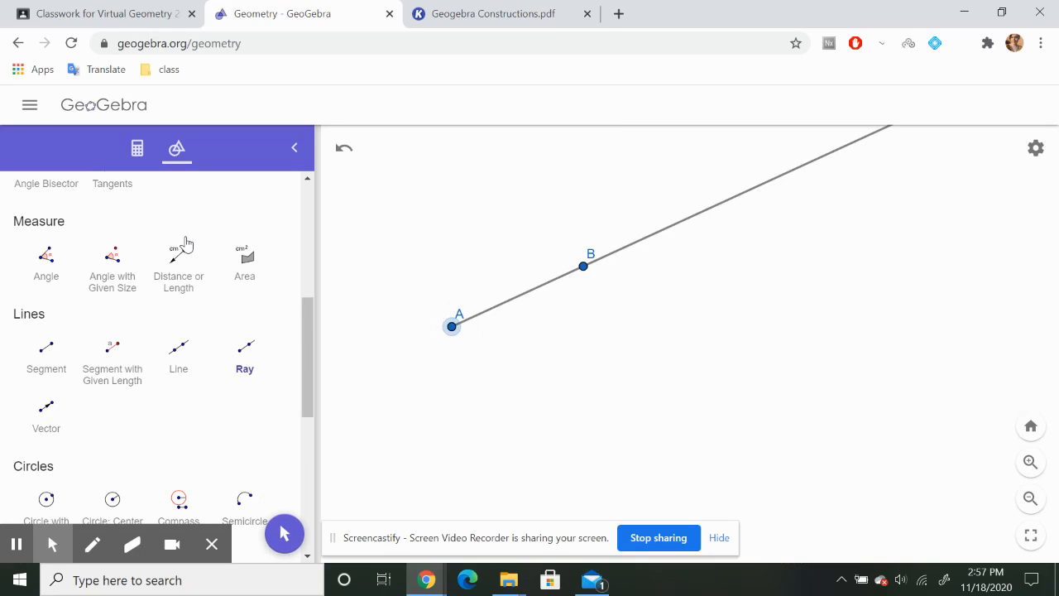
{"action": "left_click", "coordinate": [528, 215]}
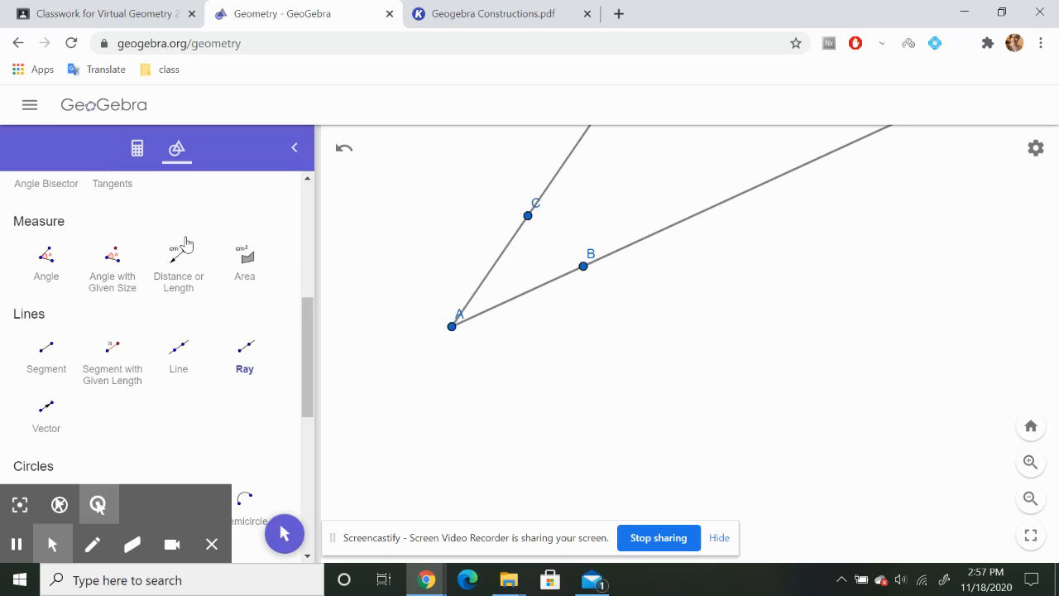
Handwrite "D" in the Step 1 blank in Kami, and place point D between A and C on ray AC in GeoGebra.
{"action": "key", "text": "ctrl+Tab"}
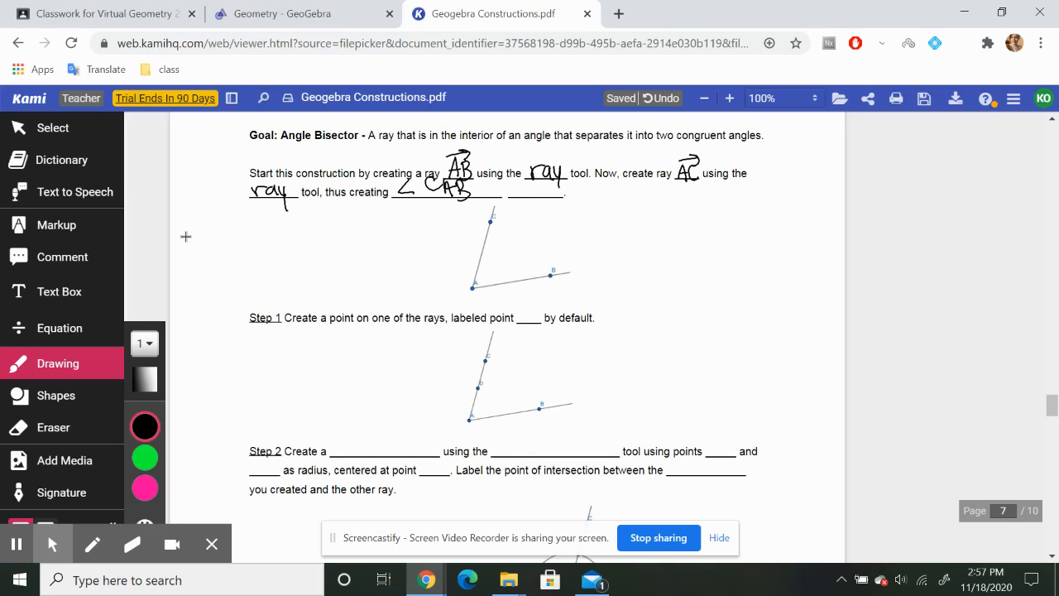
{"action": "left_click_drag", "start_coordinate": [521, 310], "coordinate": [517, 322]}
{"action": "left_click", "coordinate": [330, 13]}
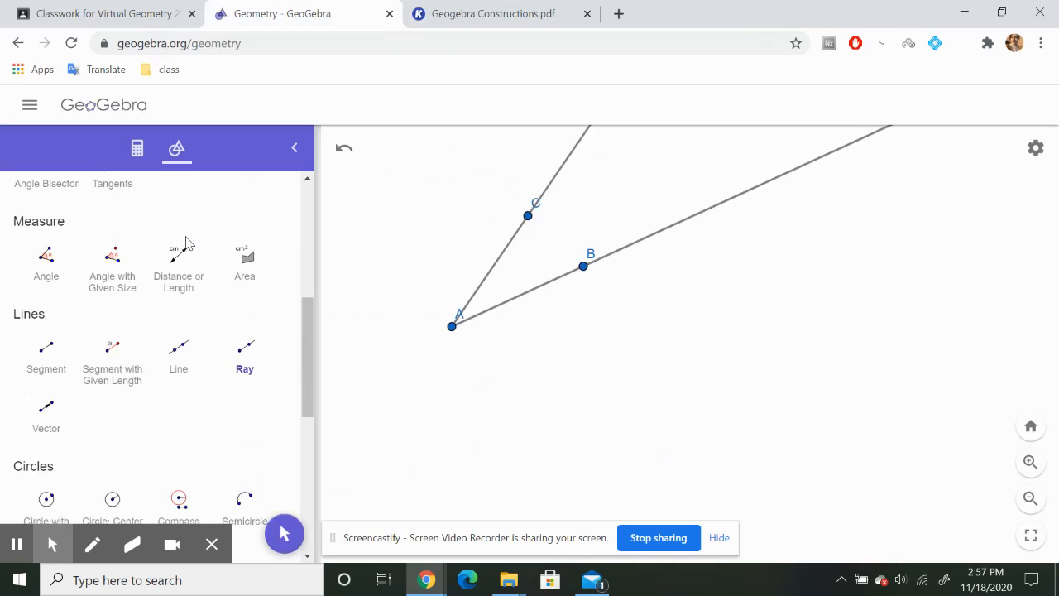
{"action": "left_click_drag", "start_coordinate": [304, 348], "coordinate": [307, 177]}
{"action": "left_click", "coordinate": [114, 229]}
{"action": "left_click", "coordinate": [505, 249]}
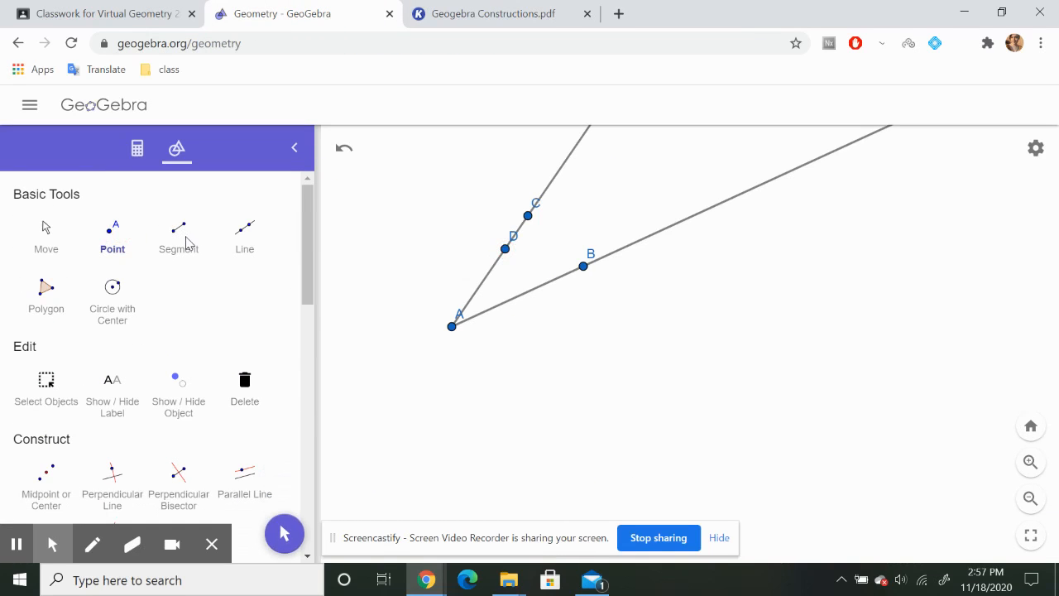
Switch to Kami and handwrite "circle" and "compass" in the first two blanks of Step 2 for the angle bisector.
{"action": "left_click", "coordinate": [493, 13]}
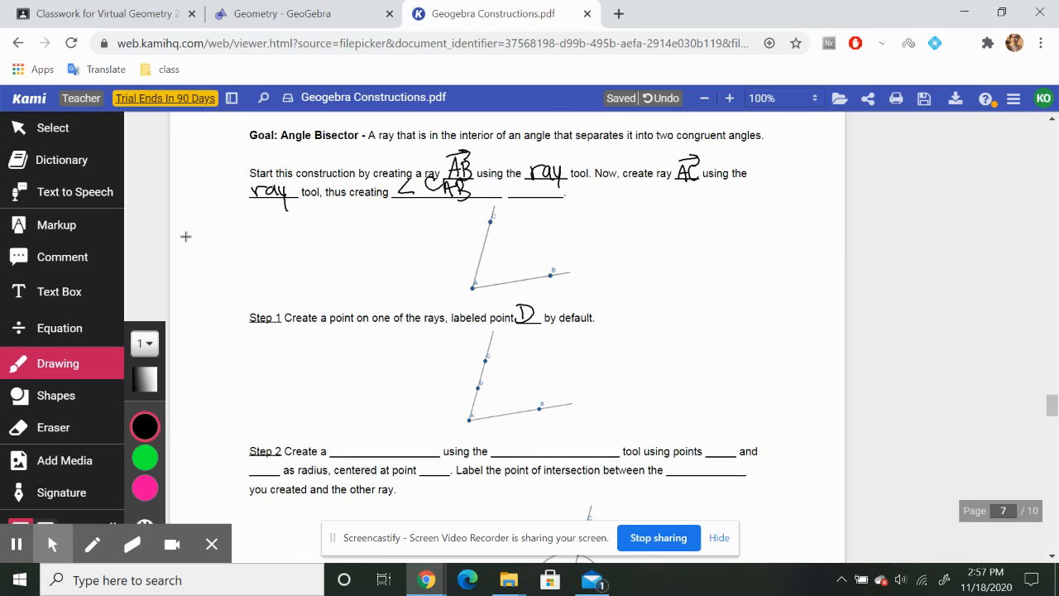
{"action": "scroll", "coordinate": [185, 237], "scroll_direction": "down", "scroll_amount": 3}
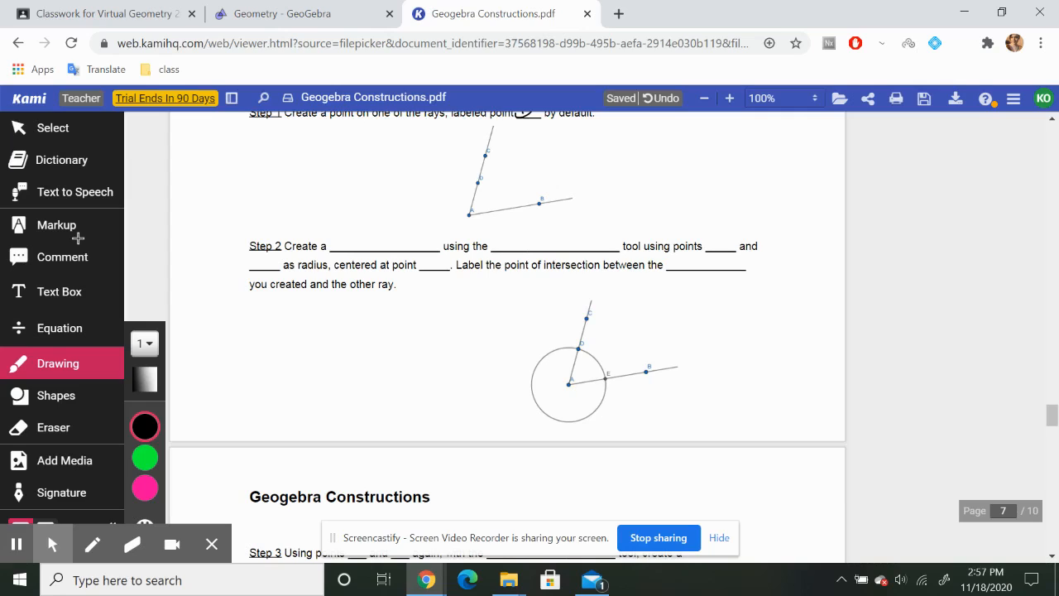
{"action": "mouse_move", "coordinate": [347, 234]}
{"action": "left_mouse_down"}
{"action": "mouse_move", "coordinate": [341, 246]}
{"action": "mouse_move", "coordinate": [374, 238]}
{"action": "mouse_move", "coordinate": [384, 251]}
{"action": "mouse_move", "coordinate": [403, 247]}
{"action": "left_mouse_up"}
{"action": "left_click_drag", "start_coordinate": [509, 236], "coordinate": [510, 247]}
{"action": "left_click_drag", "start_coordinate": [518, 235], "coordinate": [590, 242]}
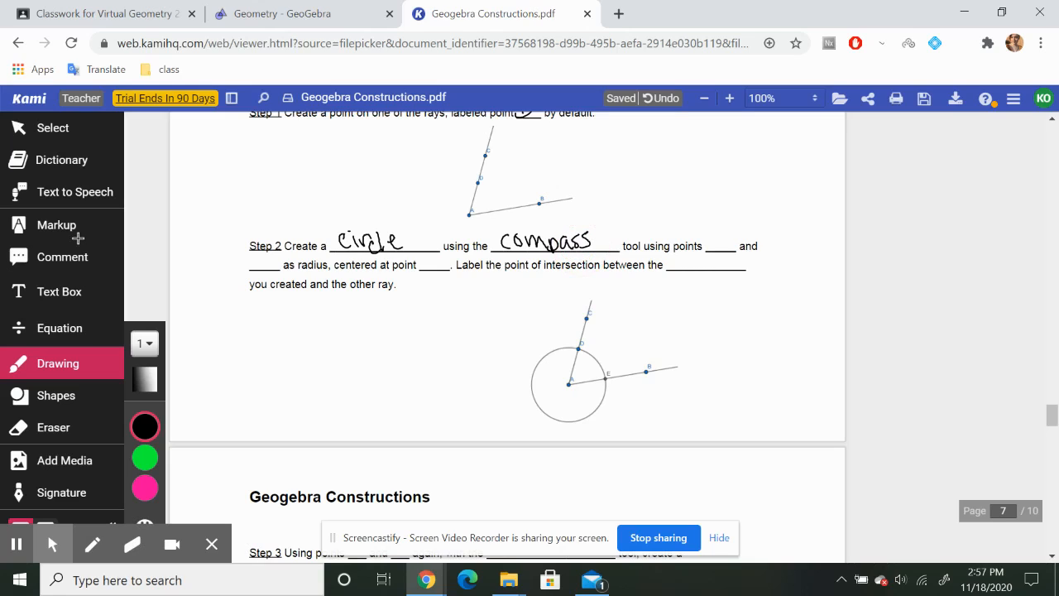
Handwrite "A", "D", "A" and "circle" in the remaining blanks of Step 2.
{"action": "left_click_drag", "start_coordinate": [707, 252], "coordinate": [722, 245]}
{"action": "left_click_drag", "start_coordinate": [253, 257], "coordinate": [254, 271]}
{"action": "left_click_drag", "start_coordinate": [250, 258], "coordinate": [259, 270]}
{"action": "left_click_drag", "start_coordinate": [428, 271], "coordinate": [450, 265]}
{"action": "left_click_drag", "start_coordinate": [671, 261], "coordinate": [740, 268]}
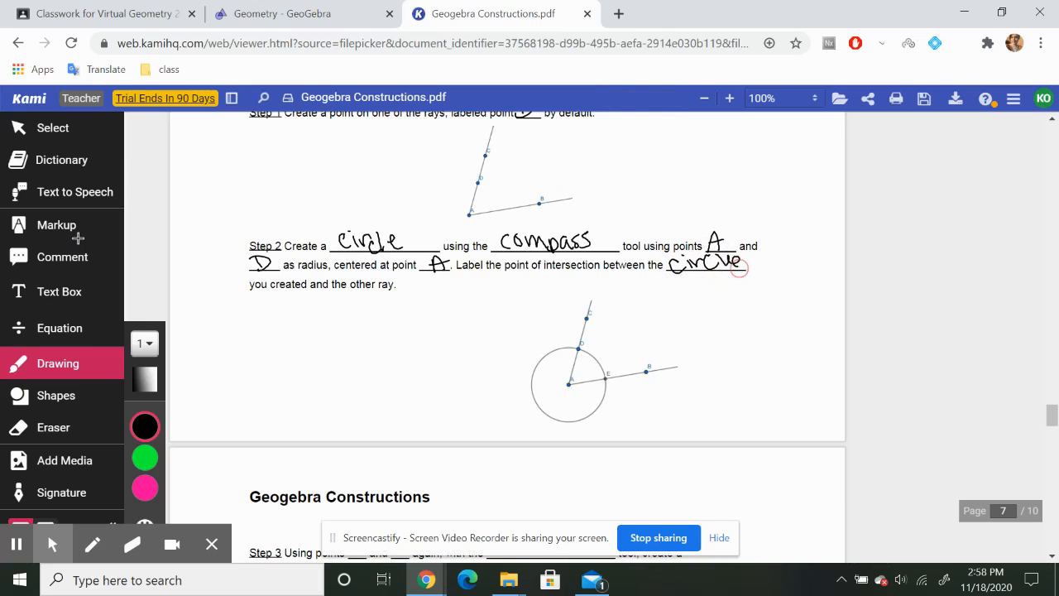
Switch to GeoGebra and use the Compass tool to draw a circle with radius AD centred at point A.
{"action": "left_click", "coordinate": [281, 13]}
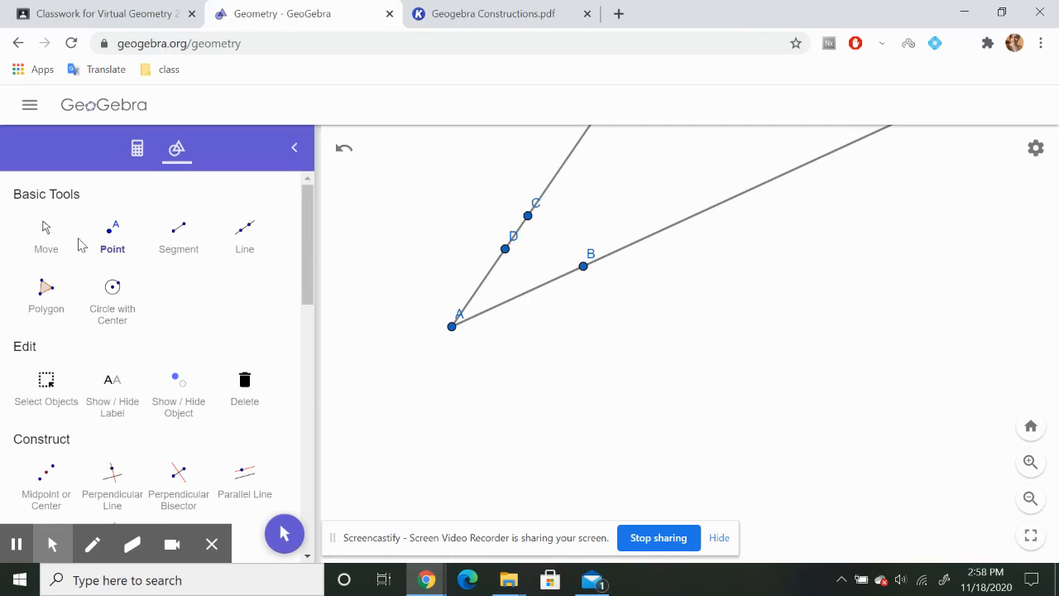
{"action": "scroll", "coordinate": [79, 245], "scroll_direction": "down", "scroll_amount": 5}
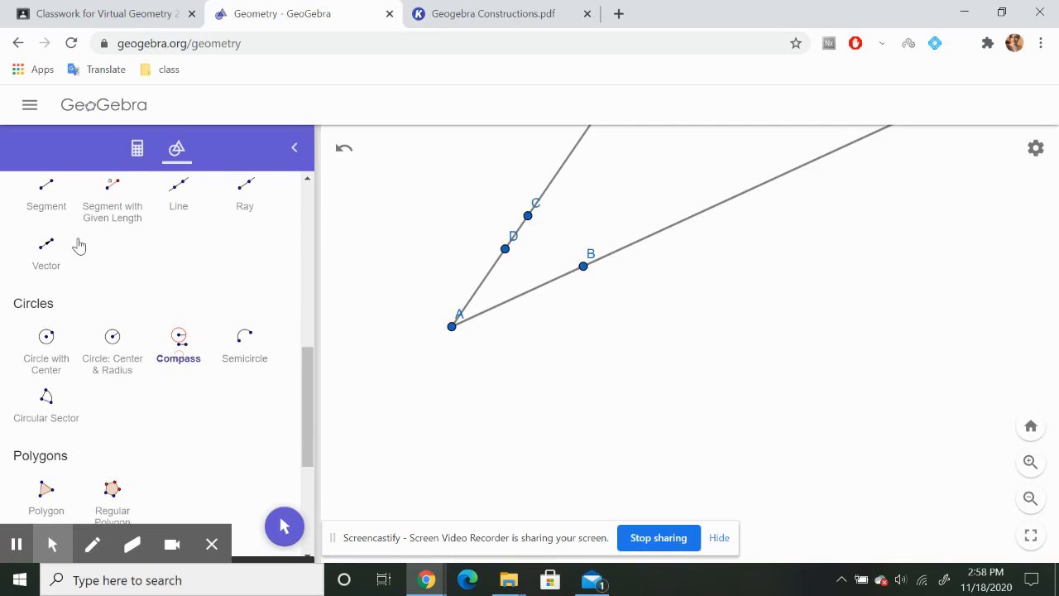
{"action": "key", "text": "ctrl+Tab"}
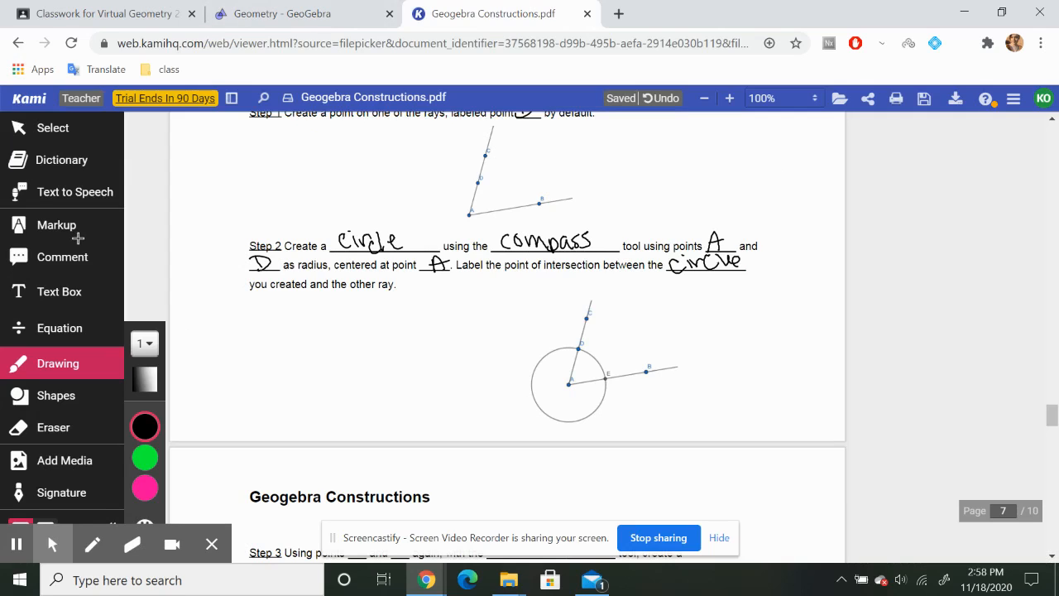
{"action": "key", "text": "ctrl+shift+Tab"}
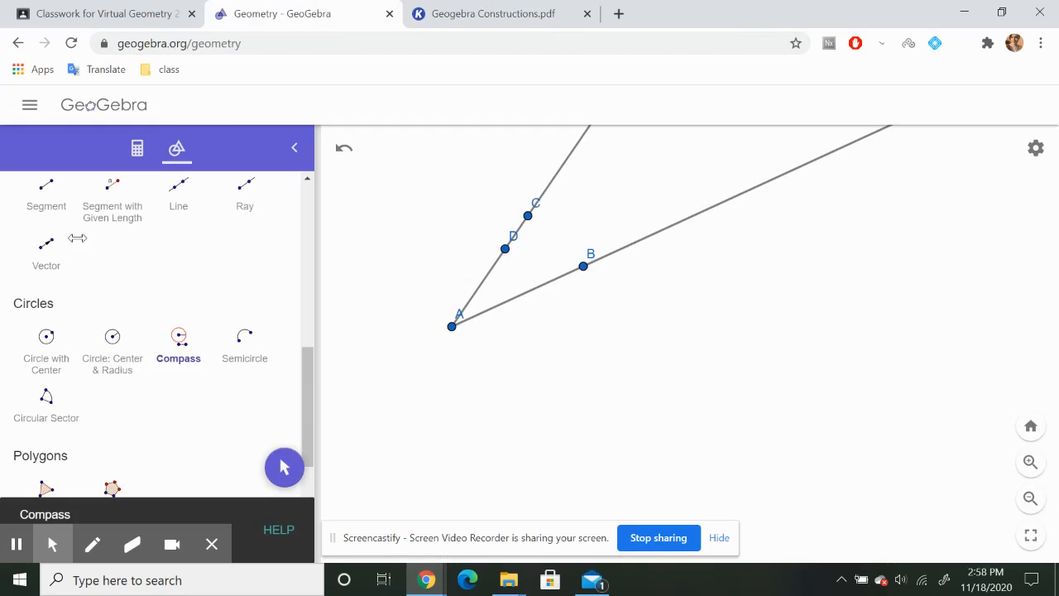
{"action": "left_click", "coordinate": [452, 327]}
{"action": "left_click", "coordinate": [506, 250]}
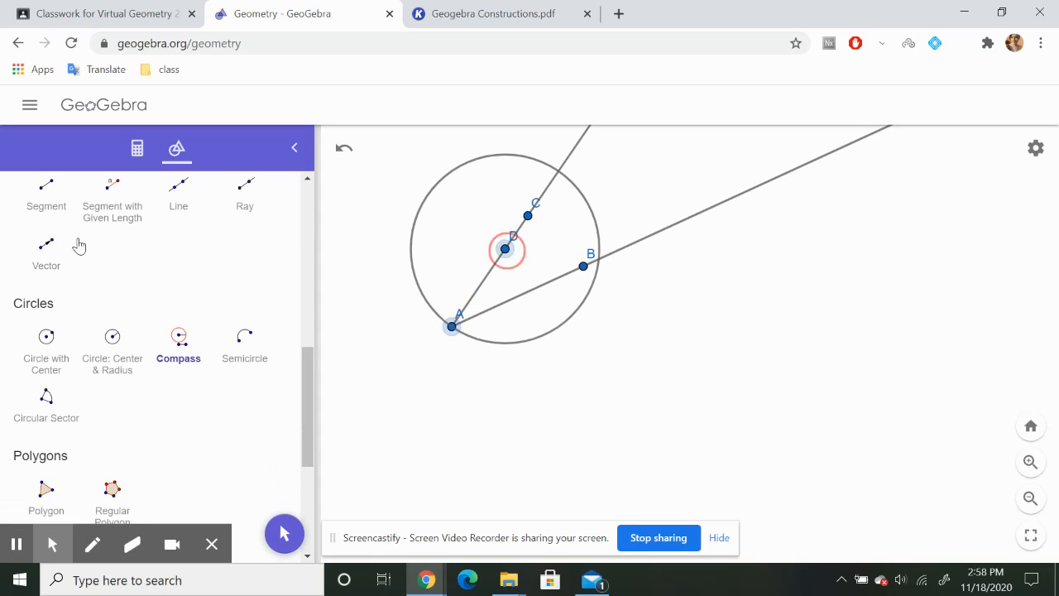
{"action": "left_click", "coordinate": [451, 331]}
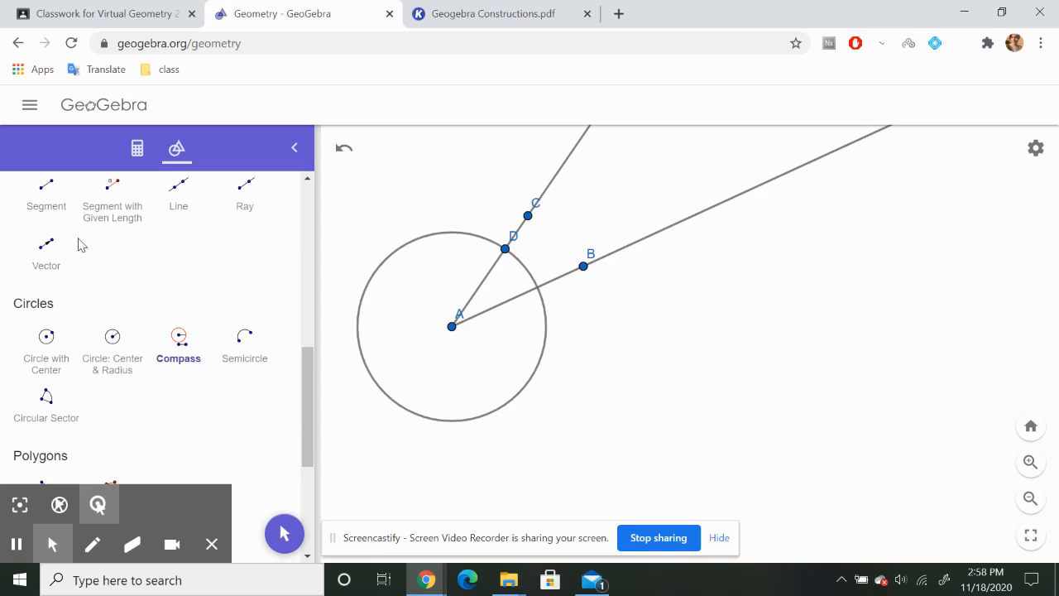
Place point E where the circle centred at A intersects ray AB.
{"action": "scroll", "coordinate": [81, 245], "scroll_direction": "up", "scroll_amount": 5}
{"action": "left_click", "coordinate": [80, 244]}
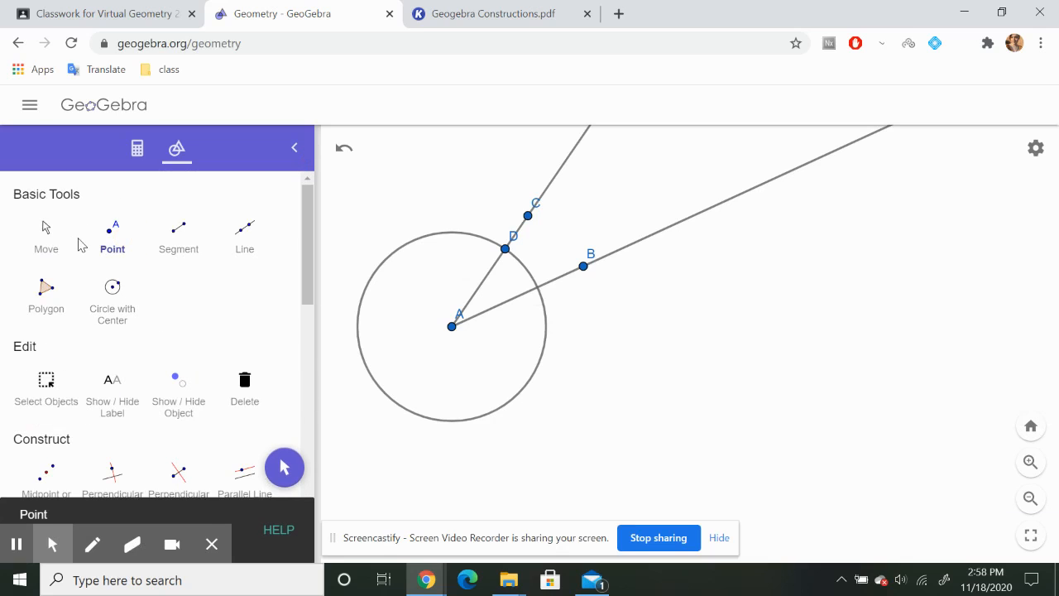
{"action": "left_click", "coordinate": [538, 287]}
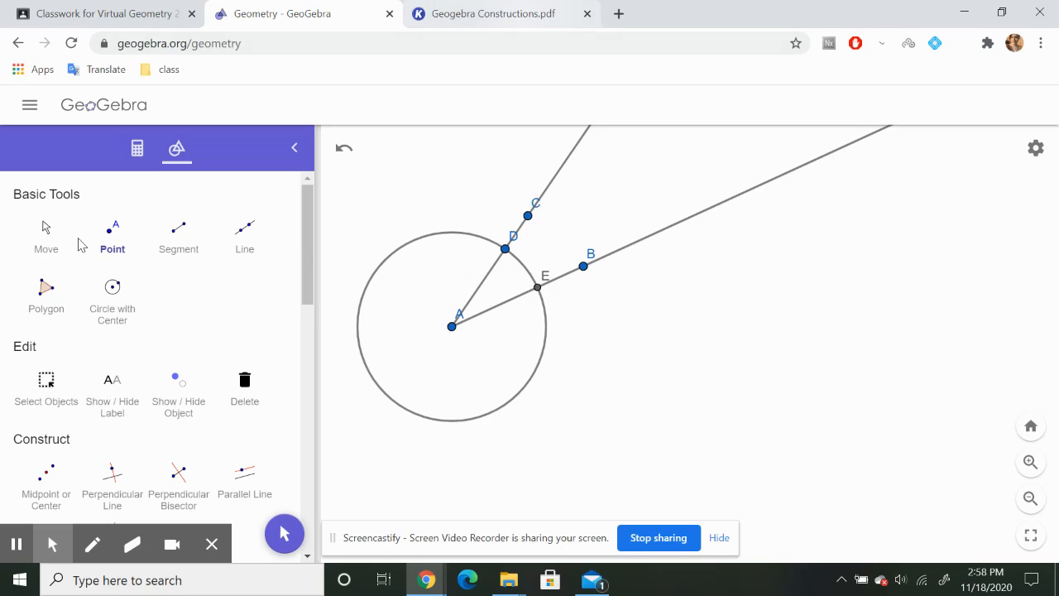
Switch to Kami and handwrite "A", "D" and "compass" in the first three blanks of Step 3 for the angle bisector.
{"action": "left_click", "coordinate": [493, 13]}
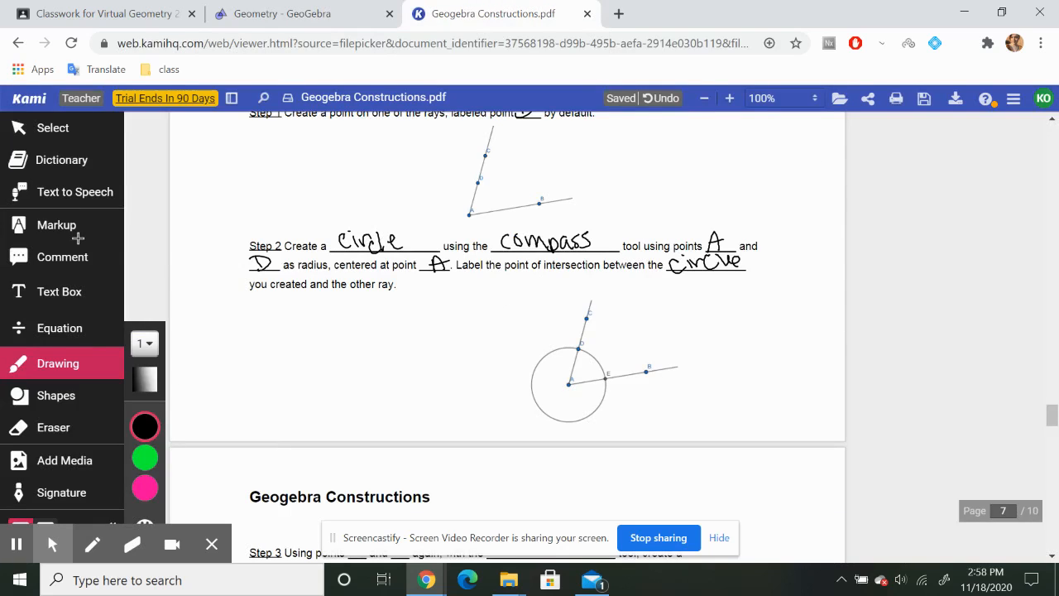
{"action": "scroll", "coordinate": [405, 318], "scroll_direction": "down", "scroll_amount": 4}
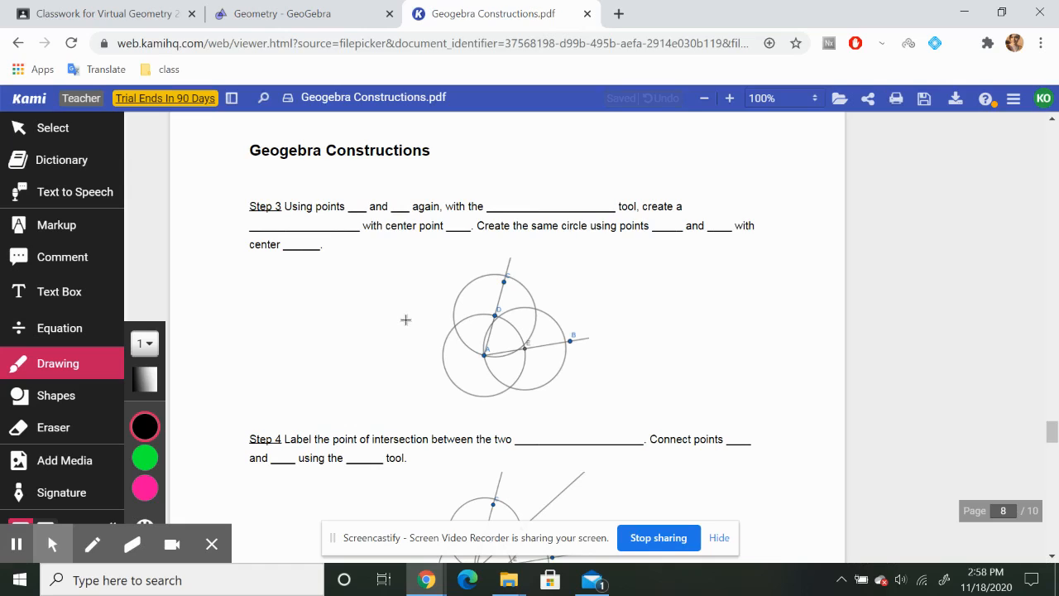
{"action": "mouse_move", "coordinate": [351, 211]}
{"action": "left_mouse_down"}
{"action": "mouse_move", "coordinate": [356, 199]}
{"action": "mouse_move", "coordinate": [365, 211]}
{"action": "left_mouse_up"}
{"action": "left_click_drag", "start_coordinate": [350, 204], "coordinate": [391, 212]}
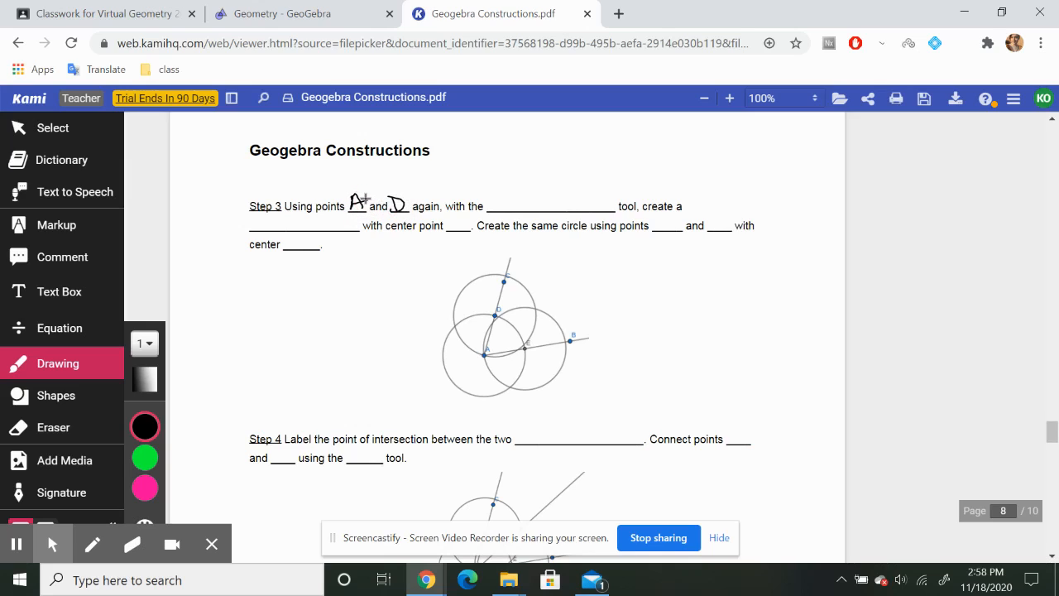
{"action": "mouse_move", "coordinate": [505, 201]}
{"action": "left_mouse_down"}
{"action": "mouse_move", "coordinate": [503, 213]}
{"action": "mouse_move", "coordinate": [514, 204]}
{"action": "mouse_move", "coordinate": [539, 213]}
{"action": "mouse_move", "coordinate": [568, 192]}
{"action": "mouse_move", "coordinate": [569, 212]}
{"action": "mouse_move", "coordinate": [582, 212]}
{"action": "left_mouse_up"}
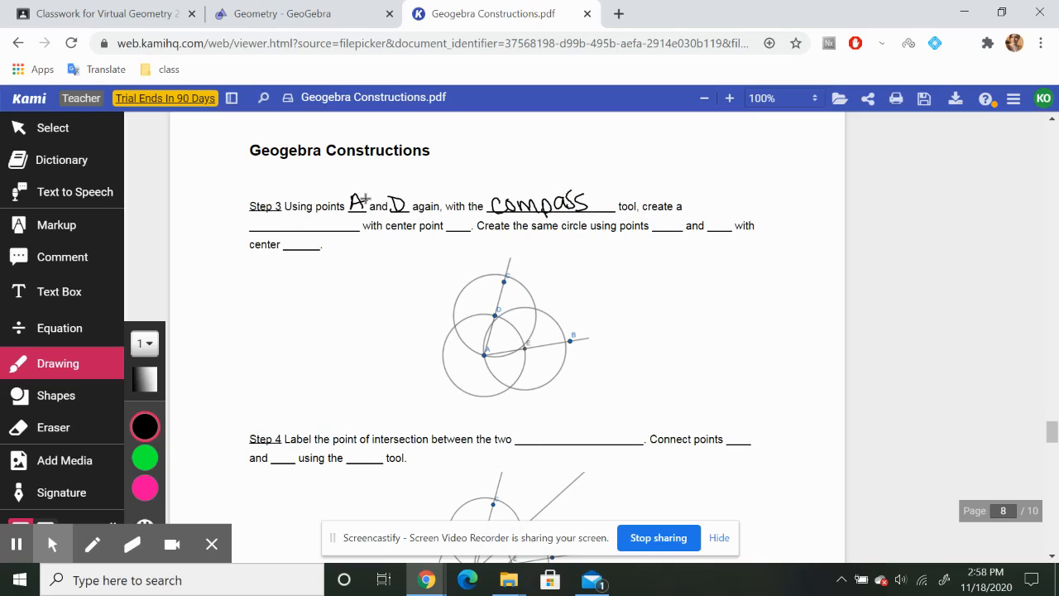
Handwrite "circle", "D", "A" and "D" in the next blanks of Step 3 and fill in the last centre blank.
{"action": "mouse_move", "coordinate": [263, 220]}
{"action": "left_mouse_down"}
{"action": "mouse_move", "coordinate": [307, 208]}
{"action": "mouse_move", "coordinate": [336, 224]}
{"action": "left_mouse_up"}
{"action": "mouse_move", "coordinate": [447, 218]}
{"action": "left_mouse_down"}
{"action": "mouse_move", "coordinate": [449, 232]}
{"action": "mouse_move", "coordinate": [447, 218]}
{"action": "left_mouse_up"}
{"action": "mouse_move", "coordinate": [659, 233]}
{"action": "left_mouse_down"}
{"action": "mouse_move", "coordinate": [678, 221]}
{"action": "mouse_move", "coordinate": [712, 232]}
{"action": "left_mouse_up"}
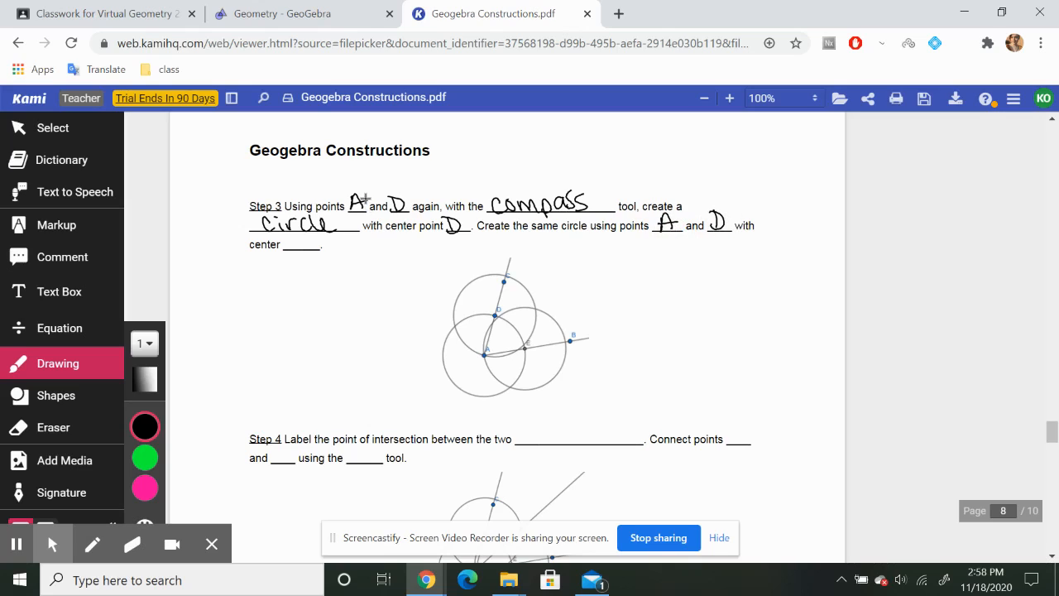
{"action": "mouse_move", "coordinate": [300, 235]}
{"action": "left_mouse_down"}
{"action": "mouse_move", "coordinate": [311, 246]}
{"action": "mouse_move", "coordinate": [305, 426]}
{"action": "left_mouse_up"}
Switch to GeoGebra and use the Compass tool to draw a circle with radius AD centred at point D.
{"action": "left_click", "coordinate": [273, 13]}
{"action": "left_click", "coordinate": [178, 364]}
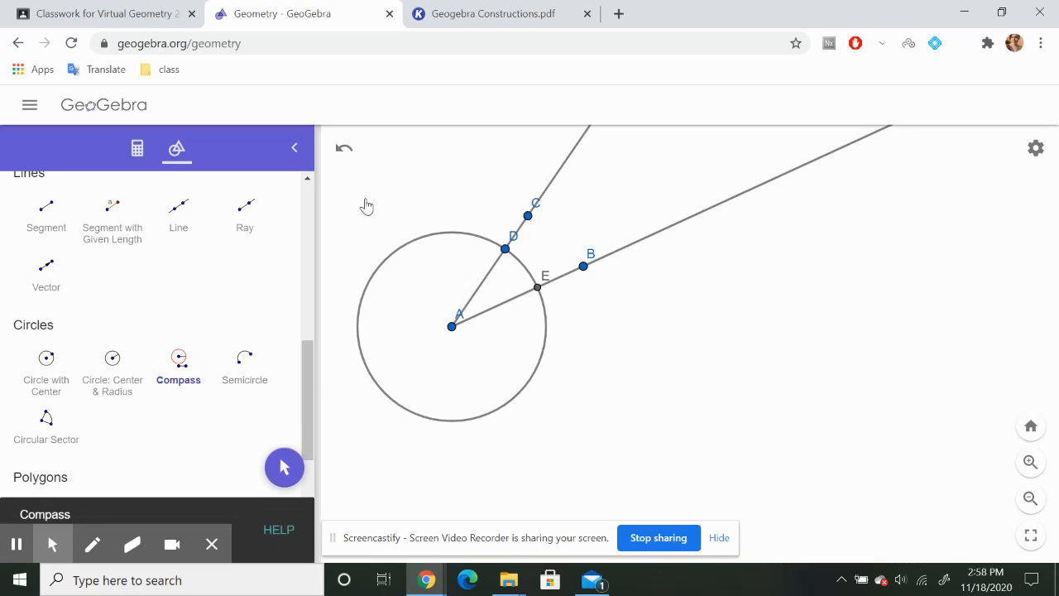
{"action": "left_click", "coordinate": [452, 326]}
{"action": "left_click", "coordinate": [505, 248]}
{"action": "left_click", "coordinate": [366, 198]}
{"action": "left_click", "coordinate": [505, 248]}
Draw another Compass circle with radius AD centred at point E.
{"action": "left_click", "coordinate": [180, 367]}
{"action": "left_click", "coordinate": [452, 326]}
{"action": "left_click", "coordinate": [505, 249]}
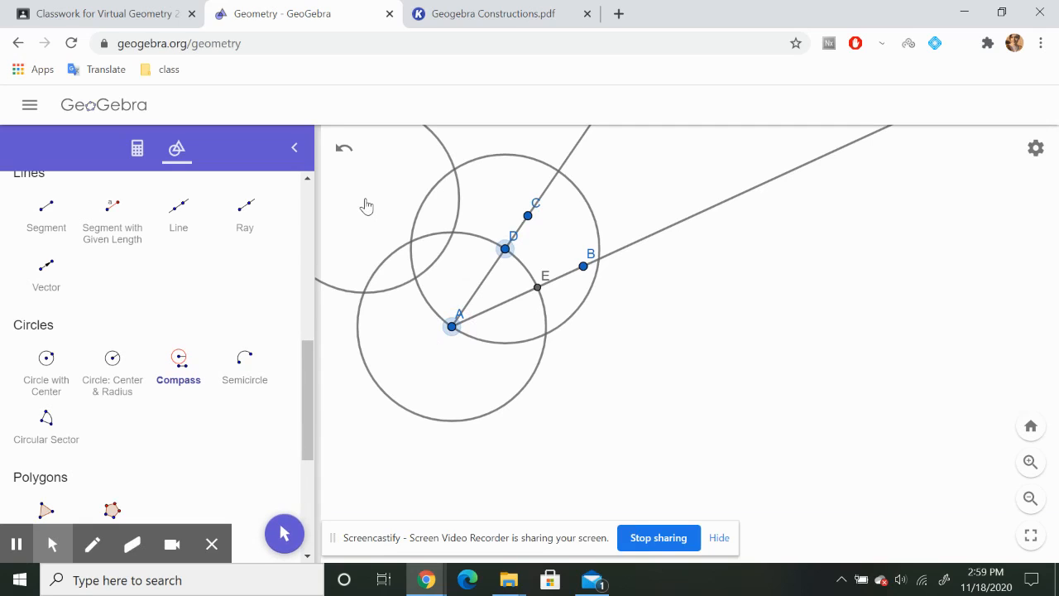
{"action": "left_click", "coordinate": [538, 287]}
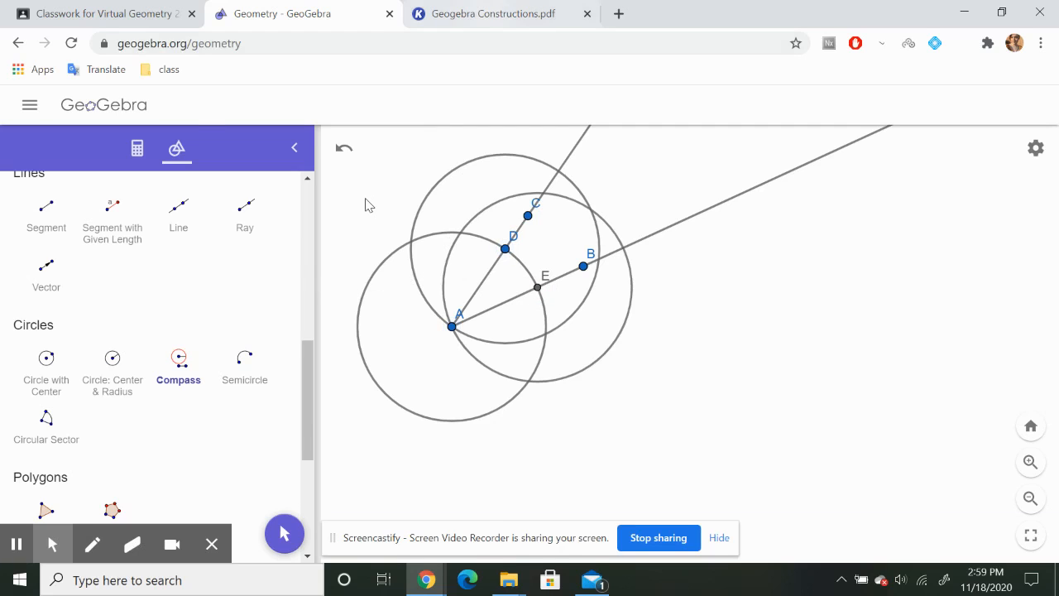
Switch to Kami and handwrite "circles", "A", "G" and "ray" in the blanks of Step 4 for the angle bisector.
{"action": "key", "text": "ctrl+Tab"}
{"action": "scroll", "coordinate": [365, 199], "scroll_direction": "down", "scroll_amount": 3}
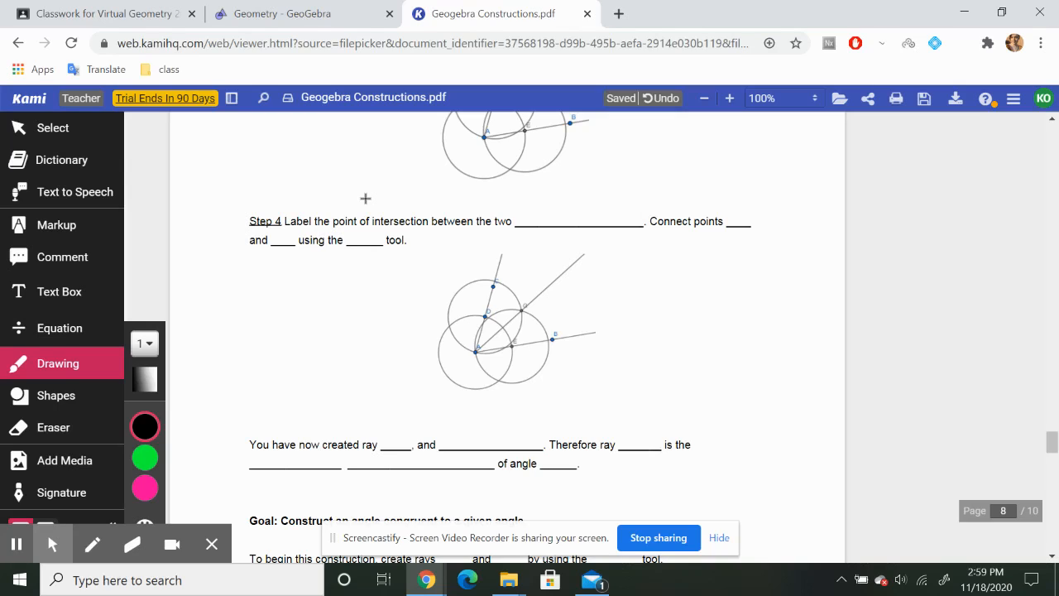
{"action": "left_click_drag", "start_coordinate": [538, 206], "coordinate": [540, 223]}
{"action": "mouse_move", "coordinate": [545, 211]}
{"action": "left_mouse_down"}
{"action": "mouse_move", "coordinate": [545, 225]}
{"action": "mouse_move", "coordinate": [580, 223]}
{"action": "left_mouse_up"}
{"action": "left_click", "coordinate": [540, 201]}
{"action": "left_click_drag", "start_coordinate": [577, 206], "coordinate": [600, 222]}
{"action": "left_click_drag", "start_coordinate": [614, 208], "coordinate": [605, 225]}
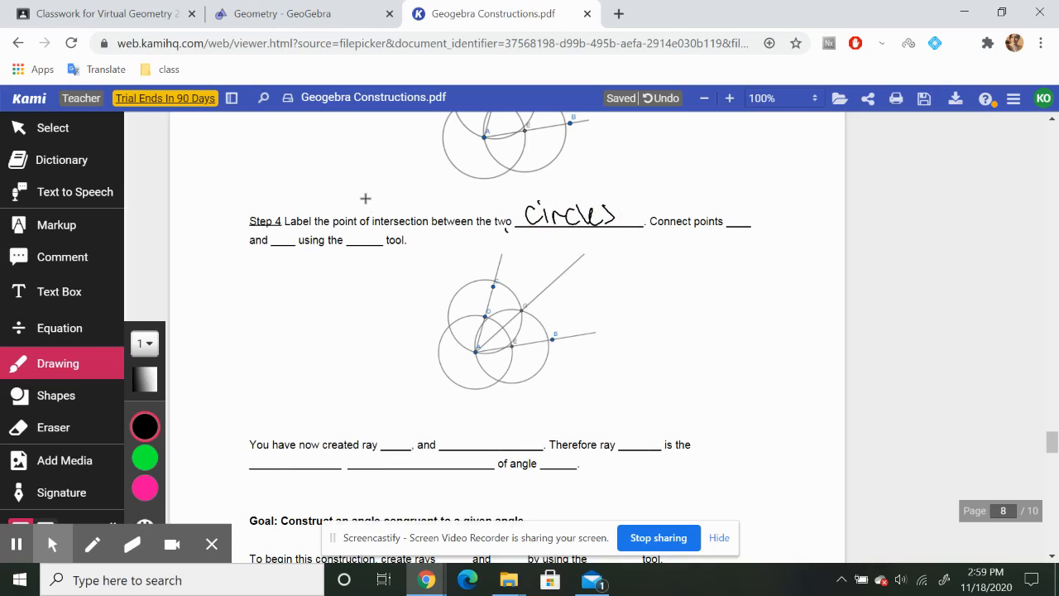
{"action": "left_click_drag", "start_coordinate": [729, 227], "coordinate": [750, 216]}
{"action": "mouse_move", "coordinate": [289, 233]}
{"action": "left_mouse_down"}
{"action": "mouse_move", "coordinate": [279, 245]}
{"action": "mouse_move", "coordinate": [288, 240]}
{"action": "left_mouse_up"}
{"action": "left_click_drag", "start_coordinate": [351, 232], "coordinate": [380, 251]}
Switch to GeoGebra and place a point at the outer intersection of the circles centred at D and E.
{"action": "left_click", "coordinate": [283, 14]}
{"action": "left_click_drag", "start_coordinate": [307, 352], "coordinate": [301, 159]}
{"action": "left_click", "coordinate": [115, 242]}
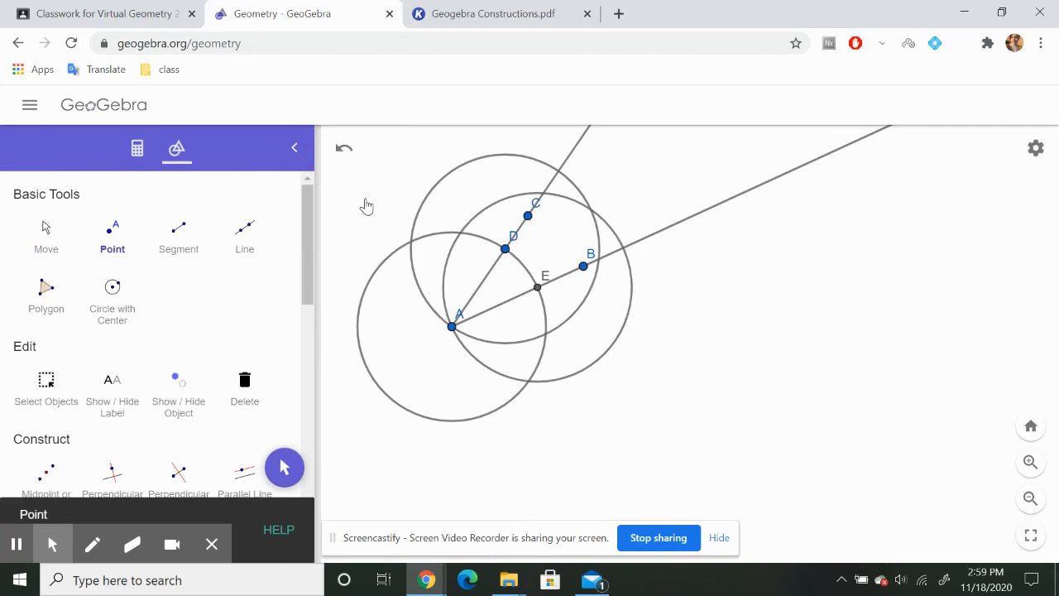
{"action": "left_click", "coordinate": [591, 208]}
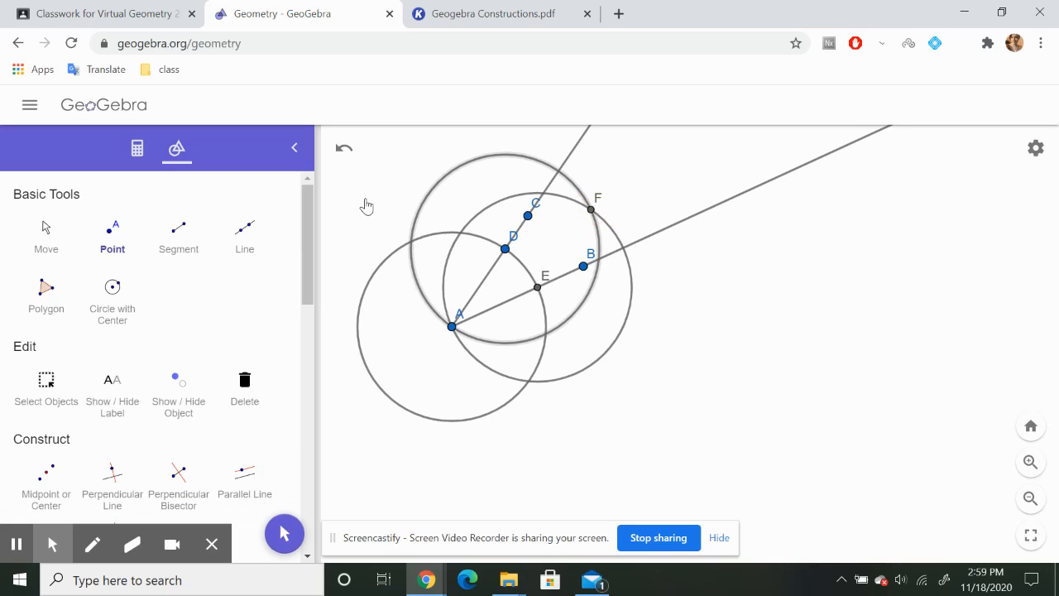
Draw a ray from point A through point F with the Ray tool.
{"action": "left_click_drag", "start_coordinate": [302, 267], "coordinate": [301, 351]}
{"action": "left_click", "coordinate": [245, 447]}
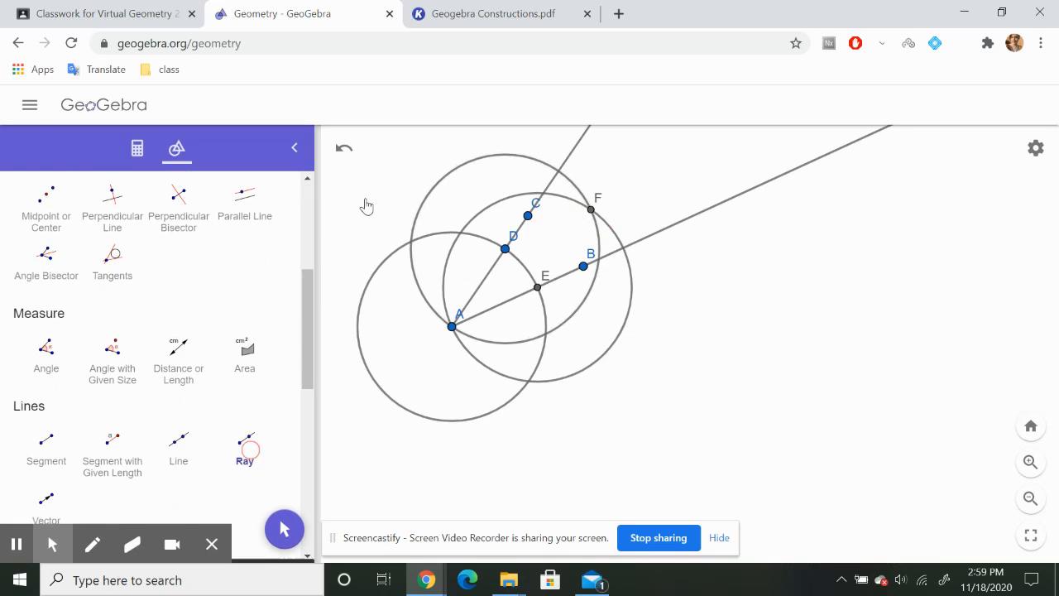
{"action": "left_click", "coordinate": [452, 326]}
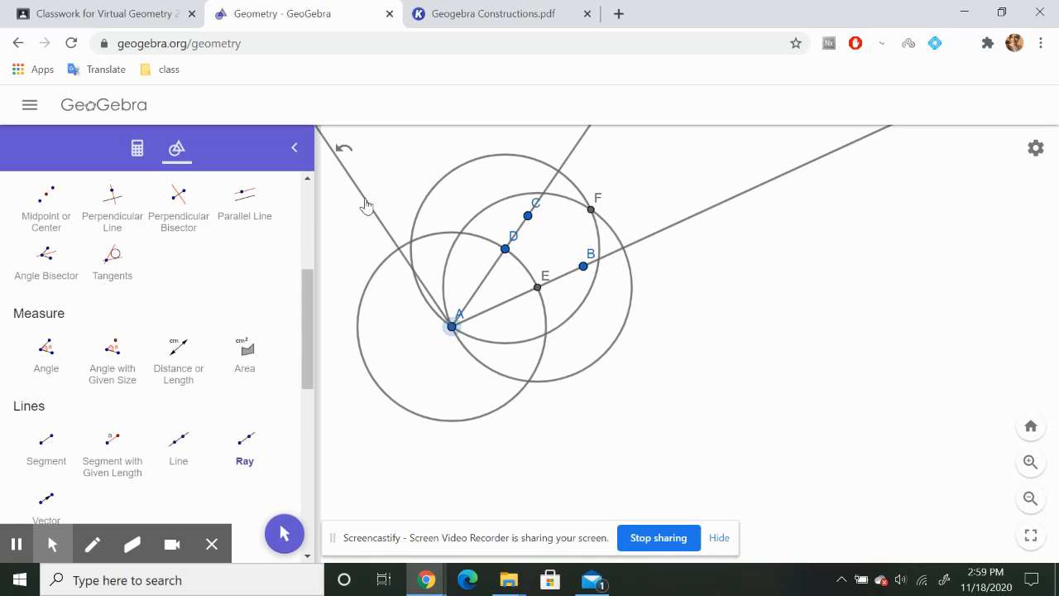
{"action": "left_click", "coordinate": [452, 326]}
{"action": "left_click", "coordinate": [591, 210]}
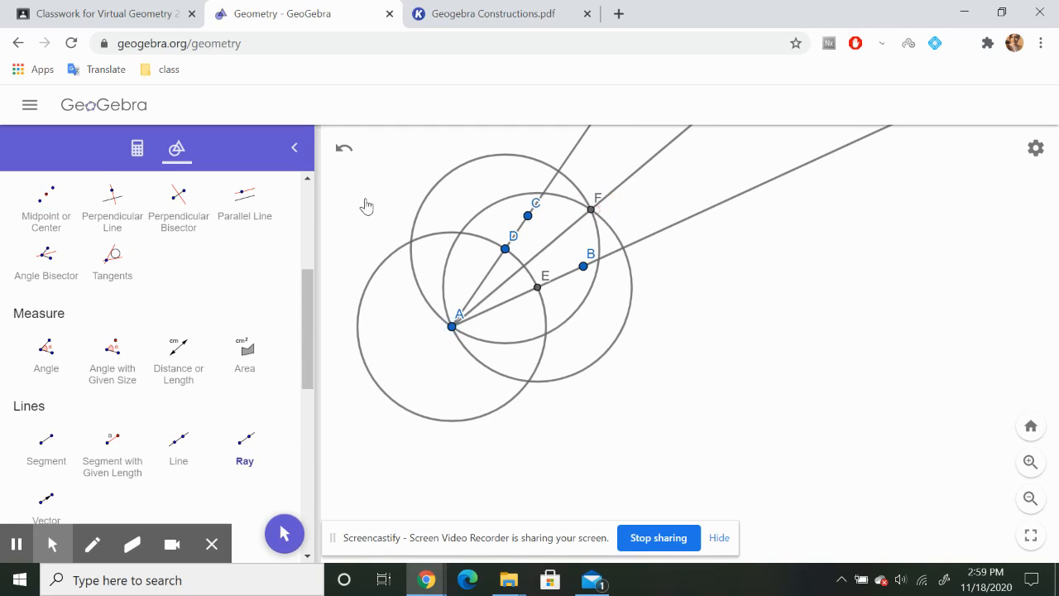
Switch to Kami, cross out the "G" in Step 4 and handwrite "F" beneath it.
{"action": "left_click", "coordinate": [494, 14]}
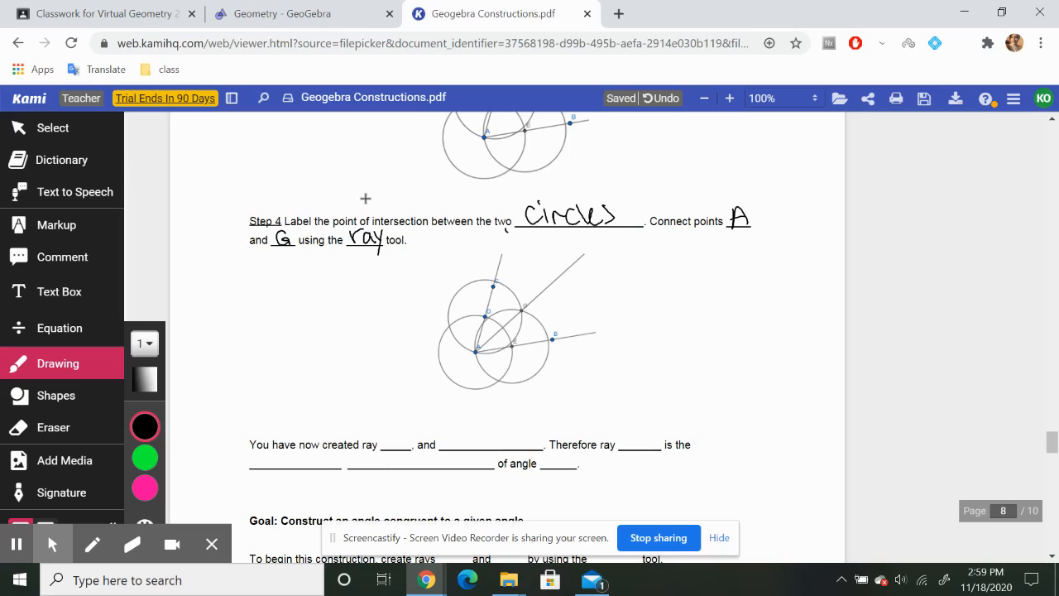
{"action": "left_click_drag", "start_coordinate": [283, 232], "coordinate": [282, 269]}
{"action": "left_click_drag", "start_coordinate": [278, 251], "coordinate": [293, 259]}
Handwrite "AF" with a ray arrow above it in the "You have now created ray" blank.
{"action": "scroll", "coordinate": [797, 407], "scroll_direction": "down", "scroll_amount": 2}
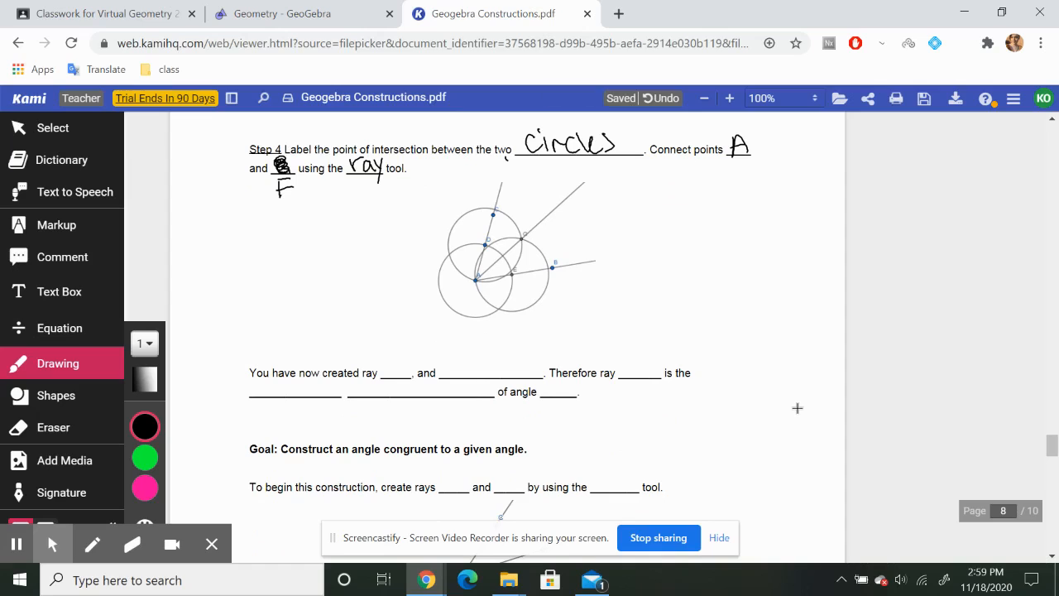
{"action": "mouse_move", "coordinate": [383, 378]}
{"action": "left_mouse_down"}
{"action": "mouse_move", "coordinate": [390, 358]}
{"action": "mouse_move", "coordinate": [395, 377]}
{"action": "left_mouse_up"}
{"action": "left_click_drag", "start_coordinate": [385, 370], "coordinate": [400, 359]}
{"action": "left_click_drag", "start_coordinate": [399, 359], "coordinate": [408, 368]}
{"action": "left_click_drag", "start_coordinate": [386, 349], "coordinate": [402, 355]}
Check the angle names in the GeoGebra construction and handwrite "∠CAF ≅ ∠FAB" in the blank following ray AF in Kami.
{"action": "left_click_drag", "start_coordinate": [449, 381], "coordinate": [461, 373]}
{"action": "key", "text": "ctrl+shift+Tab"}
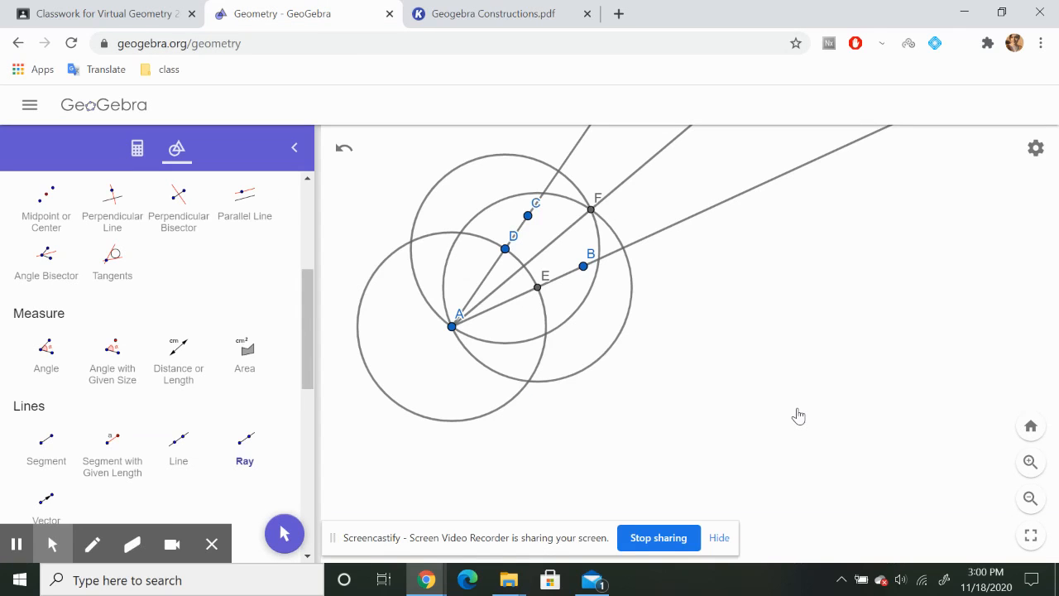
{"action": "key", "text": "ctrl+Tab"}
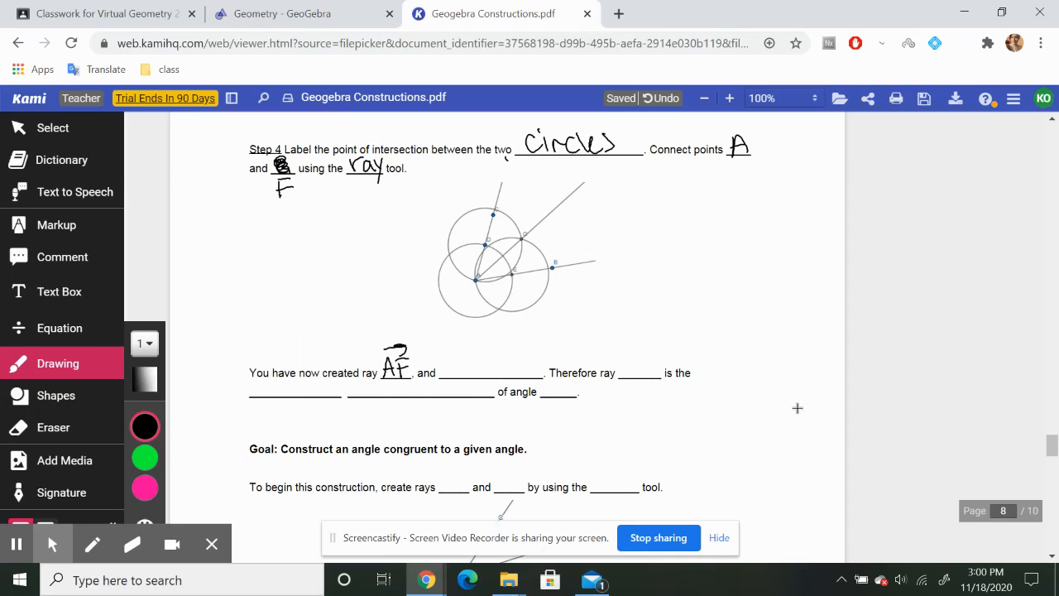
{"action": "mouse_move", "coordinate": [456, 363]}
{"action": "left_mouse_down"}
{"action": "mouse_move", "coordinate": [448, 370]}
{"action": "mouse_move", "coordinate": [457, 379]}
{"action": "mouse_move", "coordinate": [480, 362]}
{"action": "left_mouse_up"}
{"action": "mouse_move", "coordinate": [472, 371]}
{"action": "left_mouse_down"}
{"action": "mouse_move", "coordinate": [500, 365]}
{"action": "mouse_move", "coordinate": [504, 376]}
{"action": "mouse_move", "coordinate": [456, 381]}
{"action": "left_mouse_up"}
{"action": "mouse_move", "coordinate": [512, 362]}
{"action": "left_mouse_down"}
{"action": "mouse_move", "coordinate": [523, 381]}
{"action": "mouse_move", "coordinate": [534, 361]}
{"action": "left_mouse_up"}
{"action": "left_click_drag", "start_coordinate": [523, 371], "coordinate": [542, 379]}
{"action": "left_click_drag", "start_coordinate": [533, 373], "coordinate": [544, 378]}
{"action": "left_click_drag", "start_coordinate": [544, 361], "coordinate": [545, 379]}
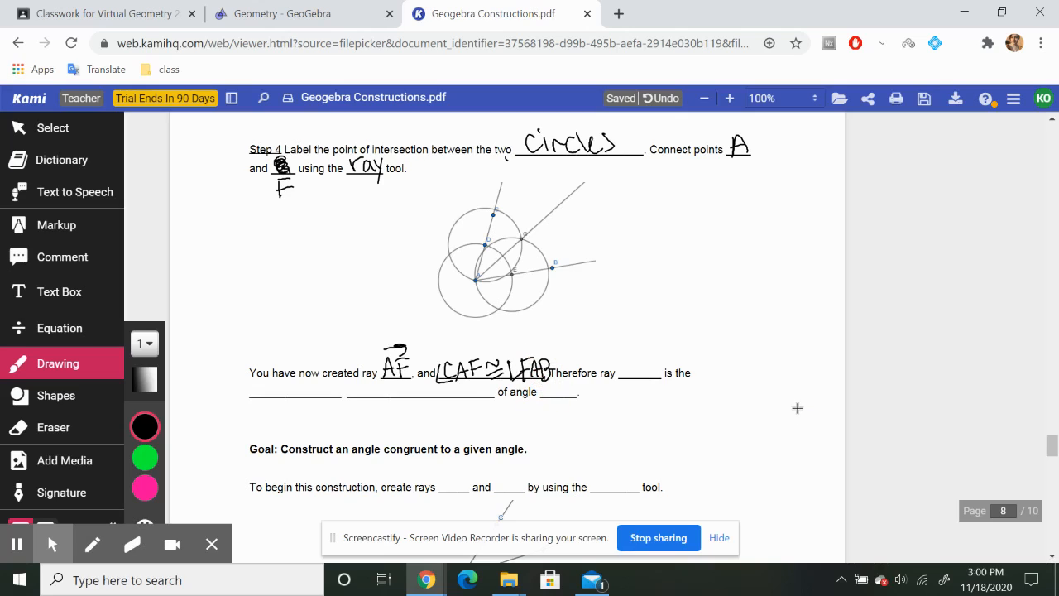
Complete the angle bisector conclusion by handwriting "AF" with a ray arrow, "angle", "bisector" and "∠CAB" in its remaining blanks.
{"action": "left_click_drag", "start_coordinate": [625, 380], "coordinate": [638, 371]}
{"action": "left_click_drag", "start_coordinate": [645, 362], "coordinate": [643, 379]}
{"action": "mouse_move", "coordinate": [645, 362]}
{"action": "left_mouse_down"}
{"action": "mouse_move", "coordinate": [652, 370]}
{"action": "mouse_move", "coordinate": [649, 350]}
{"action": "left_mouse_up"}
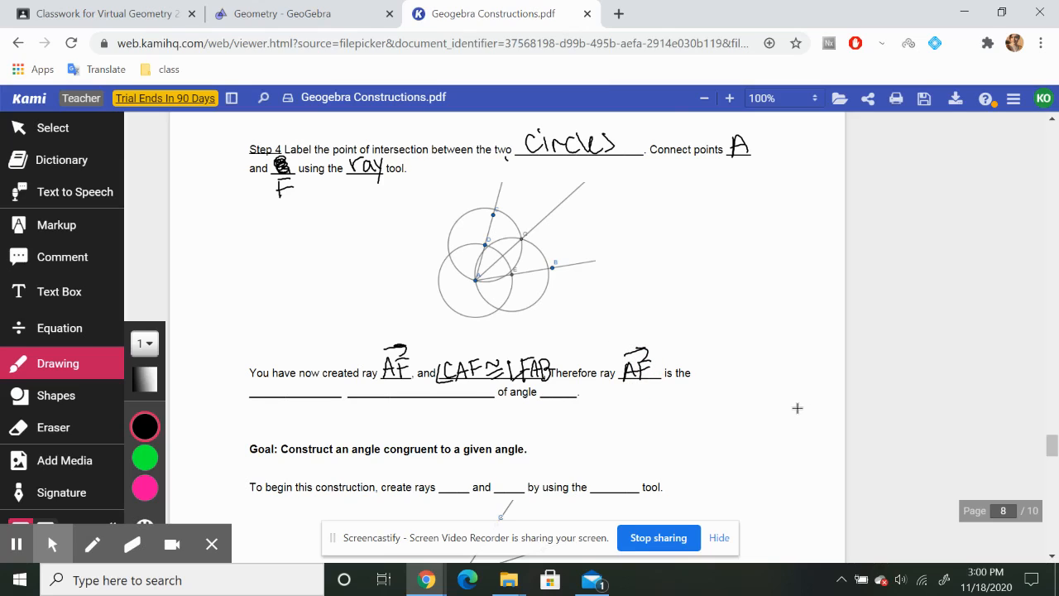
{"action": "mouse_move", "coordinate": [272, 386]}
{"action": "left_mouse_down"}
{"action": "mouse_move", "coordinate": [276, 401]}
{"action": "mouse_move", "coordinate": [293, 401]}
{"action": "mouse_move", "coordinate": [283, 420]}
{"action": "left_mouse_up"}
{"action": "left_click_drag", "start_coordinate": [302, 376], "coordinate": [303, 398]}
{"action": "left_click_drag", "start_coordinate": [308, 391], "coordinate": [401, 396]}
{"action": "left_click_drag", "start_coordinate": [410, 387], "coordinate": [420, 398]}
{"action": "left_click_drag", "start_coordinate": [413, 387], "coordinate": [428, 388]}
{"action": "left_click_drag", "start_coordinate": [437, 387], "coordinate": [452, 386]}
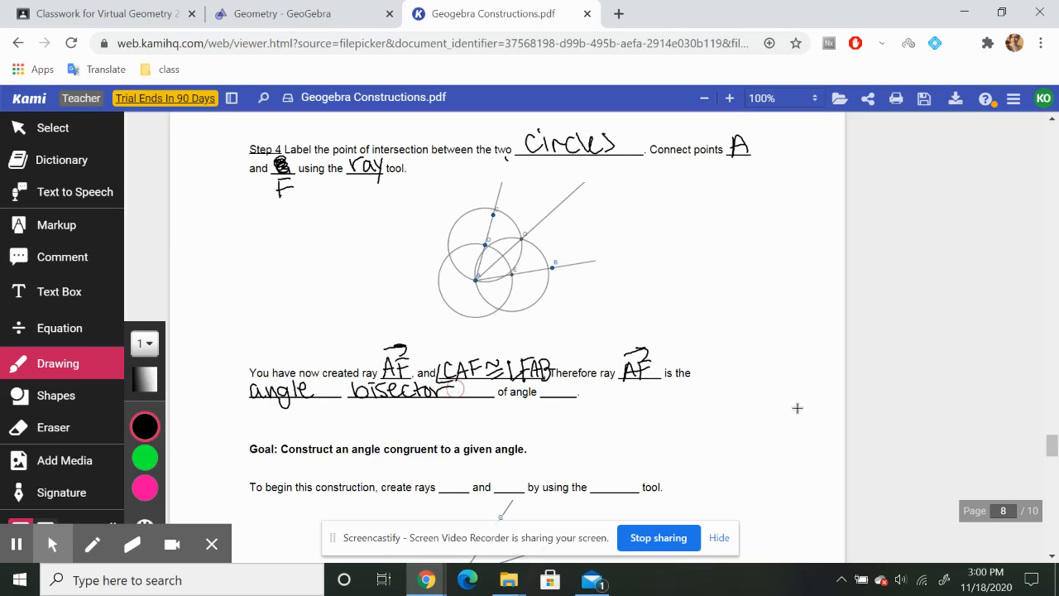
{"action": "mouse_move", "coordinate": [553, 384]}
{"action": "left_mouse_down"}
{"action": "mouse_move", "coordinate": [562, 398]}
{"action": "mouse_move", "coordinate": [589, 399]}
{"action": "left_mouse_up"}
{"action": "left_click_drag", "start_coordinate": [590, 383], "coordinate": [591, 398]}
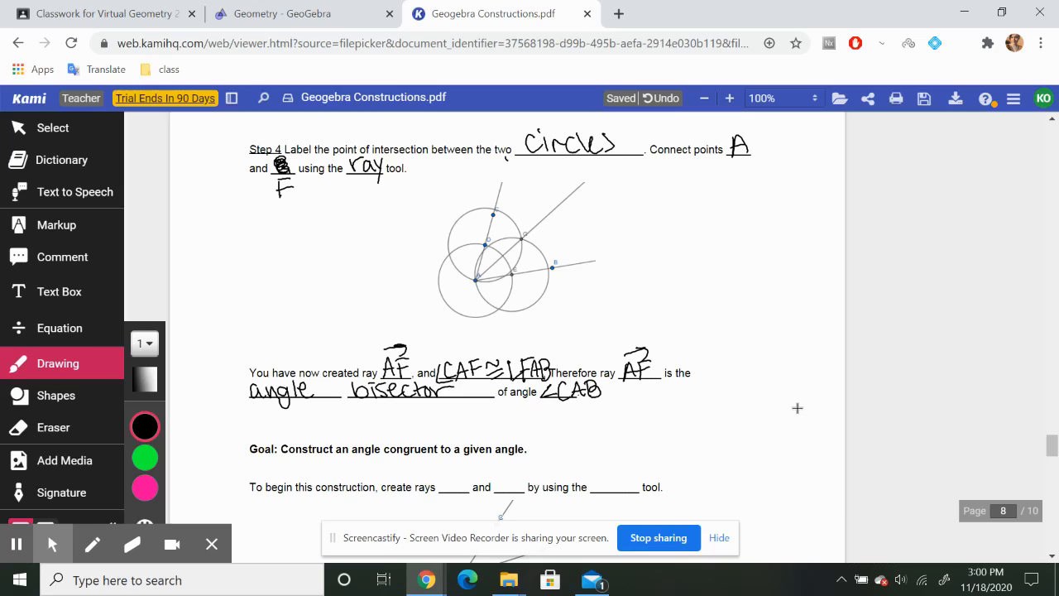
{"action": "key", "text": "ctrl+shift+Tab"}
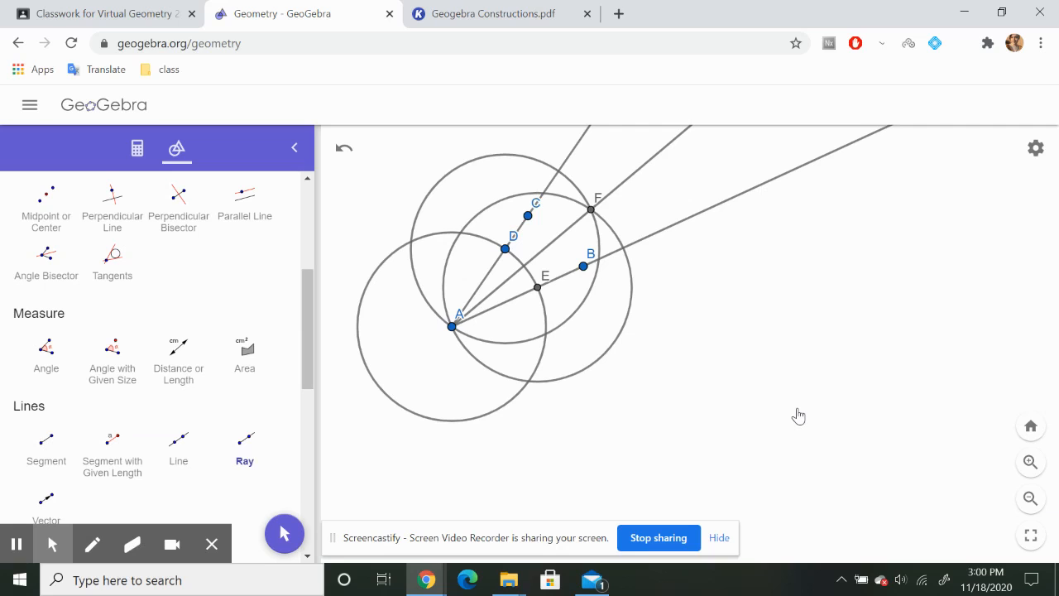
{"action": "key", "text": "ctrl+Tab"}
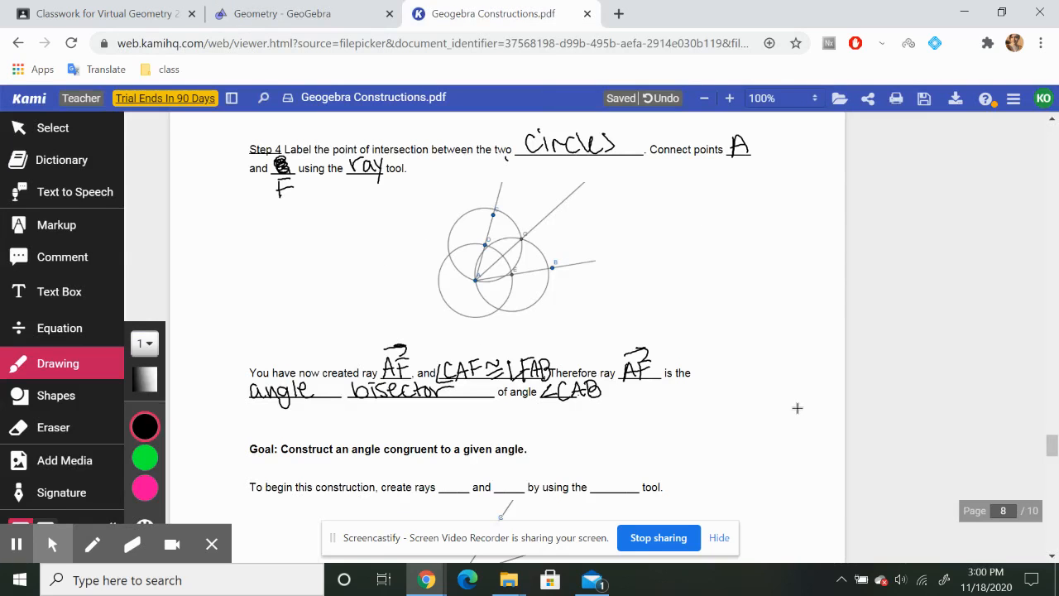
{"action": "left_click_drag", "start_coordinate": [482, 259], "coordinate": [502, 277]}
Switch to GeoGebra and start a new blank construction without saving the angle bisector.
{"action": "scroll", "coordinate": [798, 408], "scroll_direction": "down", "scroll_amount": 4}
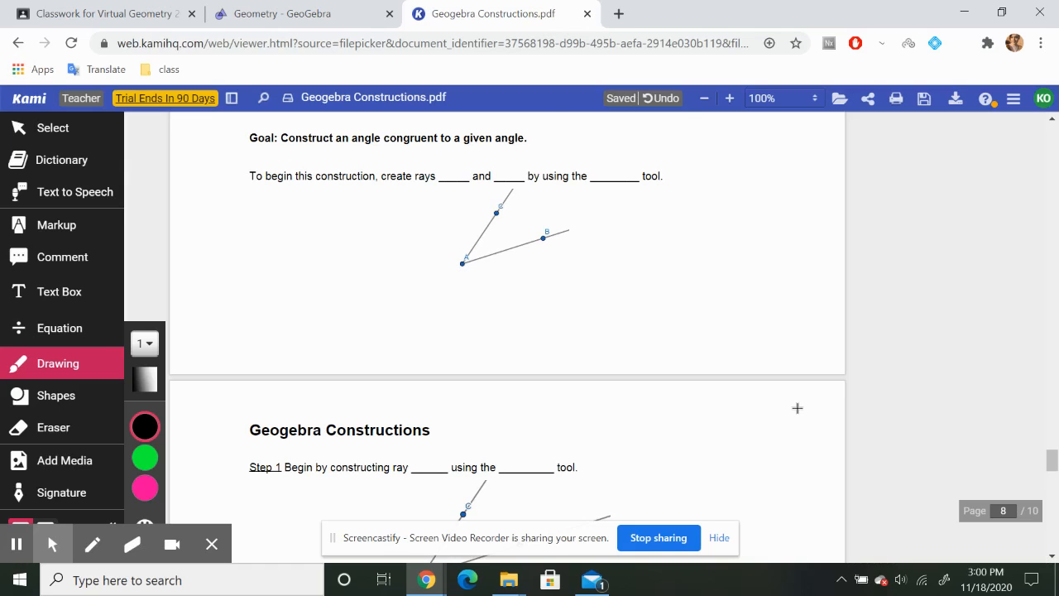
{"action": "left_click", "coordinate": [282, 14]}
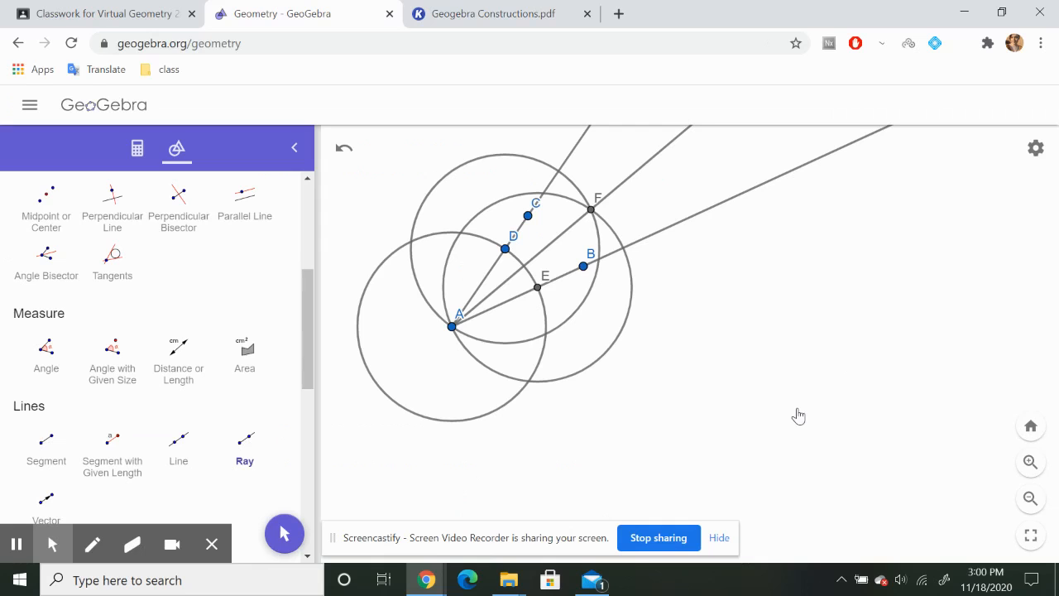
{"action": "left_click_drag", "start_coordinate": [307, 299], "coordinate": [317, 175]}
{"action": "left_click", "coordinate": [46, 235]}
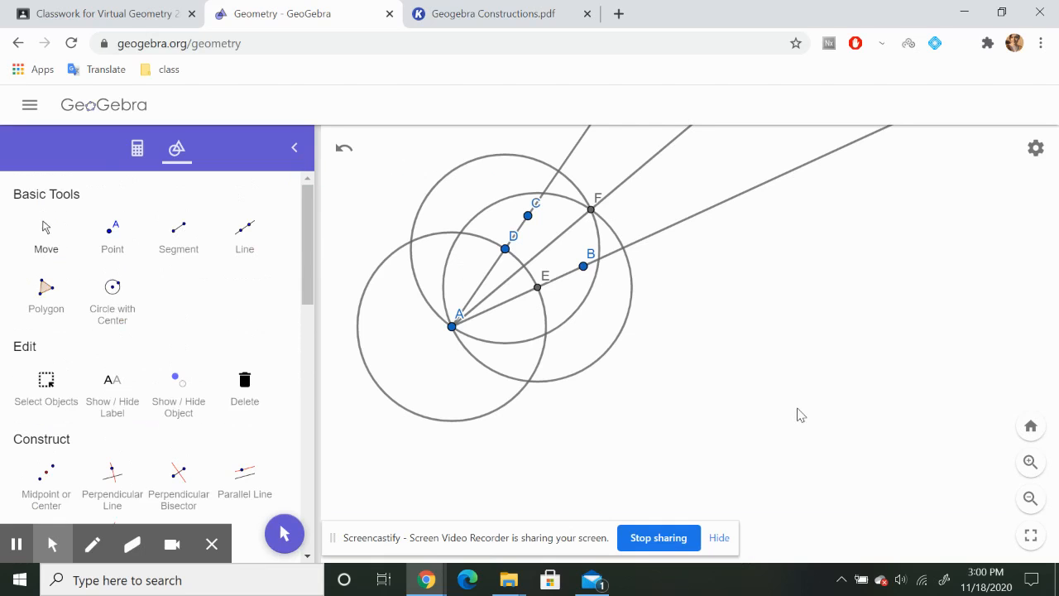
{"action": "left_click_drag", "start_coordinate": [350, 210], "coordinate": [421, 264]}
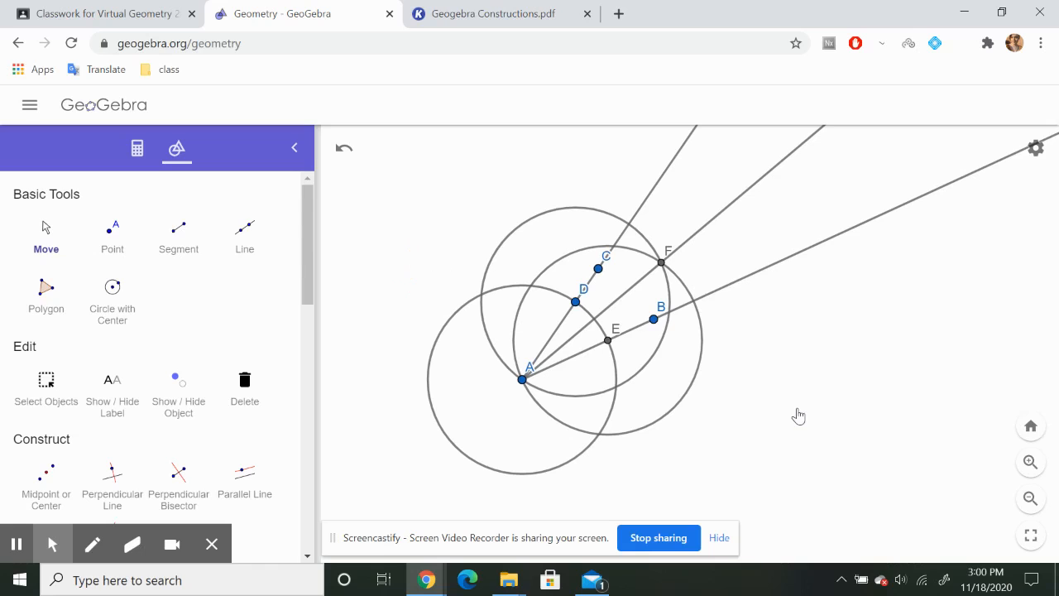
{"action": "left_click", "coordinate": [30, 104]}
{"action": "left_click", "coordinate": [57, 284]}
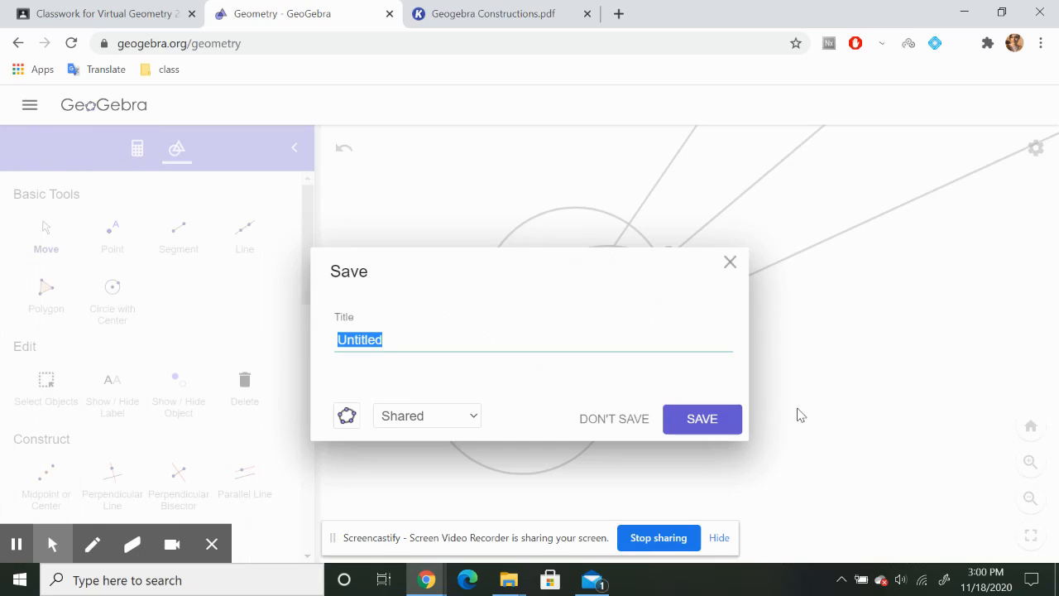
{"action": "left_click", "coordinate": [601, 419]}
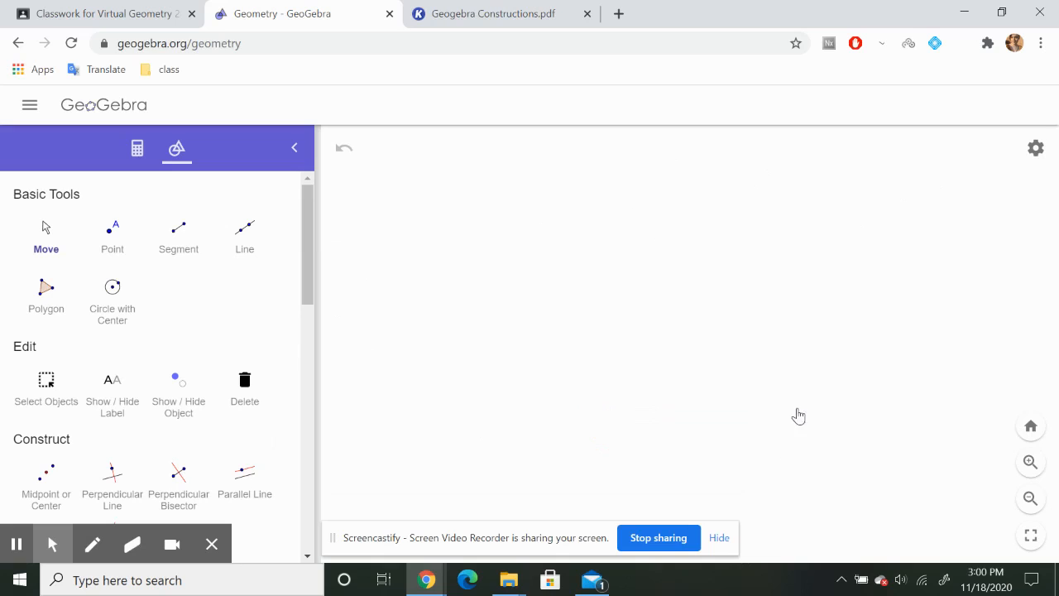
Switch to Kami and handwrite "AB" and "AC" with ray arrows and "ray" in the congruent angle construction's opening sentence.
{"action": "key", "text": "ctrl+Tab"}
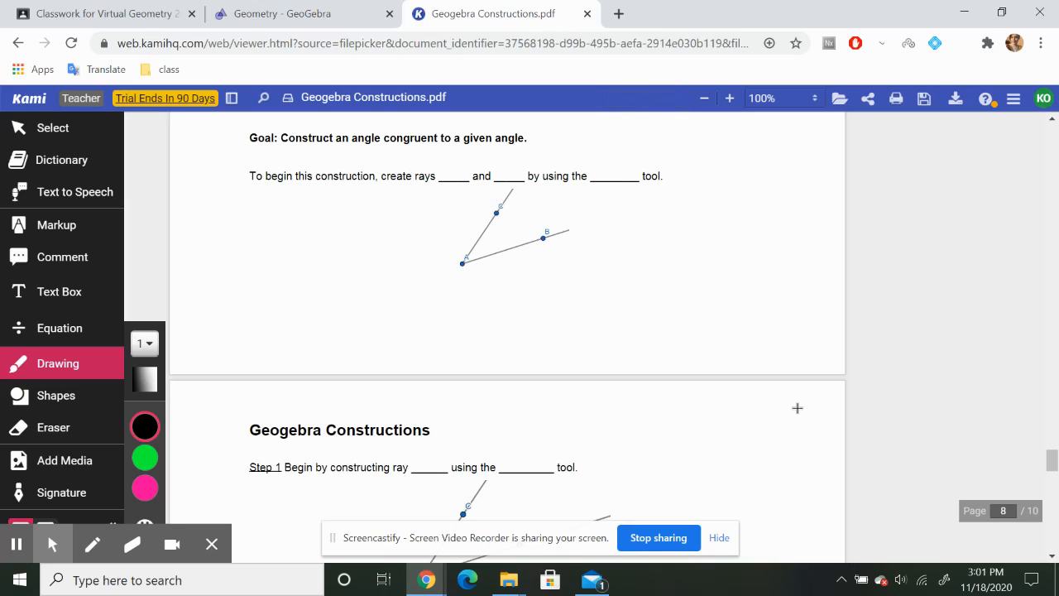
{"action": "mouse_move", "coordinate": [440, 183]}
{"action": "left_mouse_down"}
{"action": "mouse_move", "coordinate": [457, 182]}
{"action": "mouse_move", "coordinate": [460, 151]}
{"action": "left_mouse_up"}
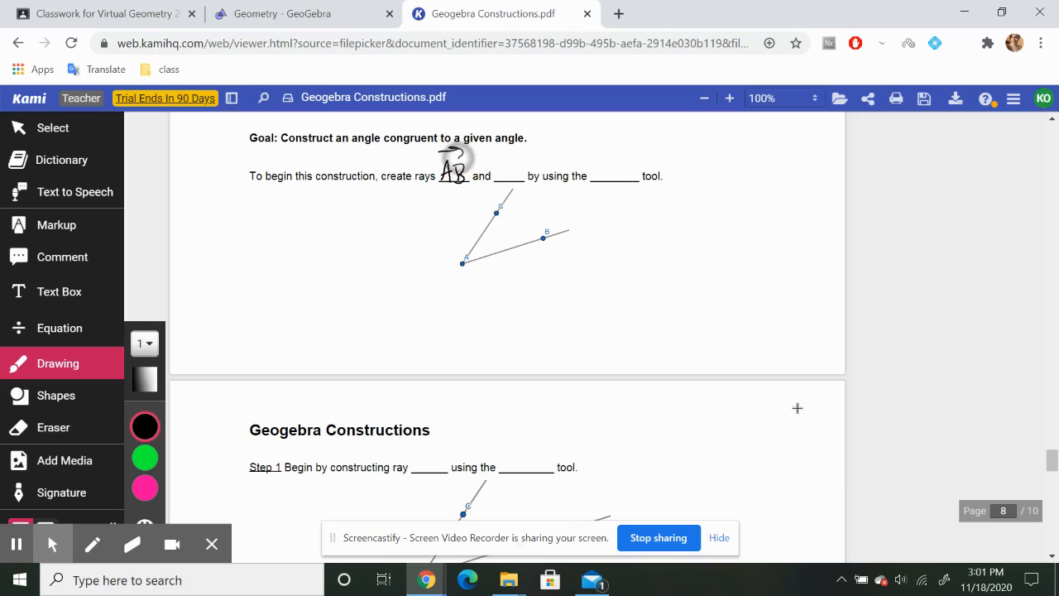
{"action": "left_click_drag", "start_coordinate": [497, 181], "coordinate": [508, 179]}
{"action": "mouse_move", "coordinate": [499, 172]}
{"action": "left_mouse_down"}
{"action": "mouse_move", "coordinate": [522, 177]}
{"action": "mouse_move", "coordinate": [518, 152]}
{"action": "left_mouse_up"}
{"action": "left_click_drag", "start_coordinate": [511, 149], "coordinate": [518, 157]}
{"action": "mouse_move", "coordinate": [589, 182]}
{"action": "left_mouse_down"}
{"action": "mouse_move", "coordinate": [604, 169]}
{"action": "mouse_move", "coordinate": [621, 180]}
{"action": "mouse_move", "coordinate": [637, 169]}
{"action": "mouse_move", "coordinate": [614, 199]}
{"action": "left_mouse_up"}
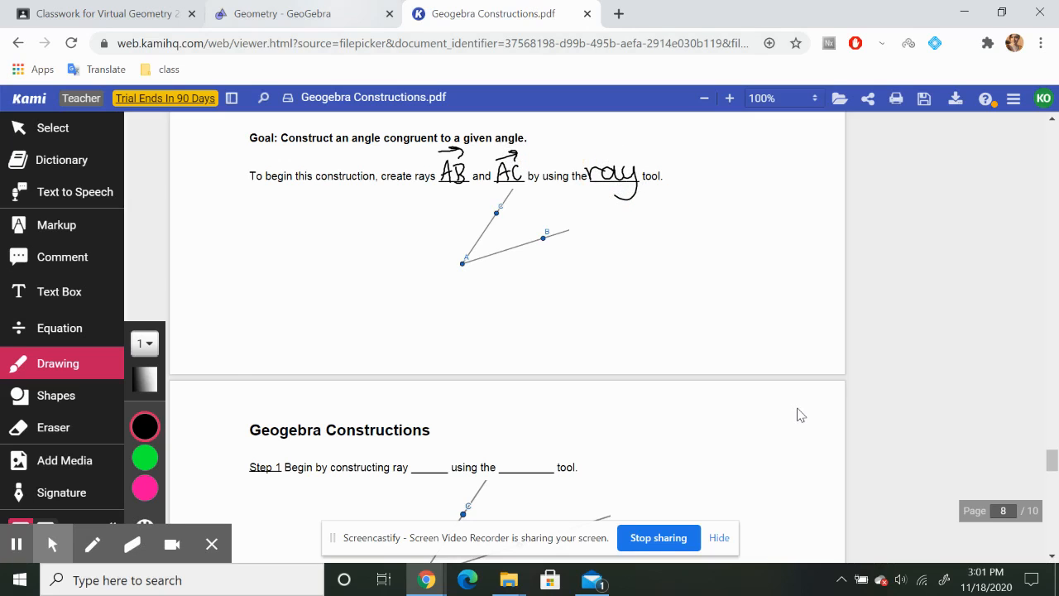
Switch to GeoGebra and draw rays AB and AC from a shared endpoint A, forming an acute angle.
{"action": "key", "text": "ctrl+shift+Tab"}
{"action": "left_click_drag", "start_coordinate": [307, 259], "coordinate": [310, 329]}
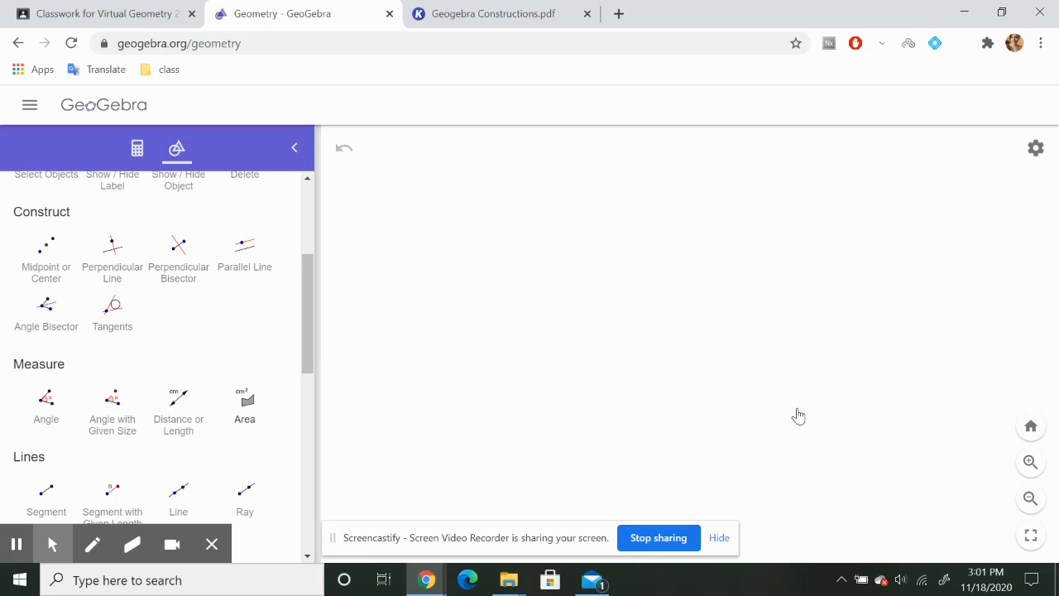
{"action": "left_click", "coordinate": [245, 499]}
{"action": "left_click", "coordinate": [525, 381]}
{"action": "left_click", "coordinate": [705, 317]}
{"action": "left_click", "coordinate": [526, 382]}
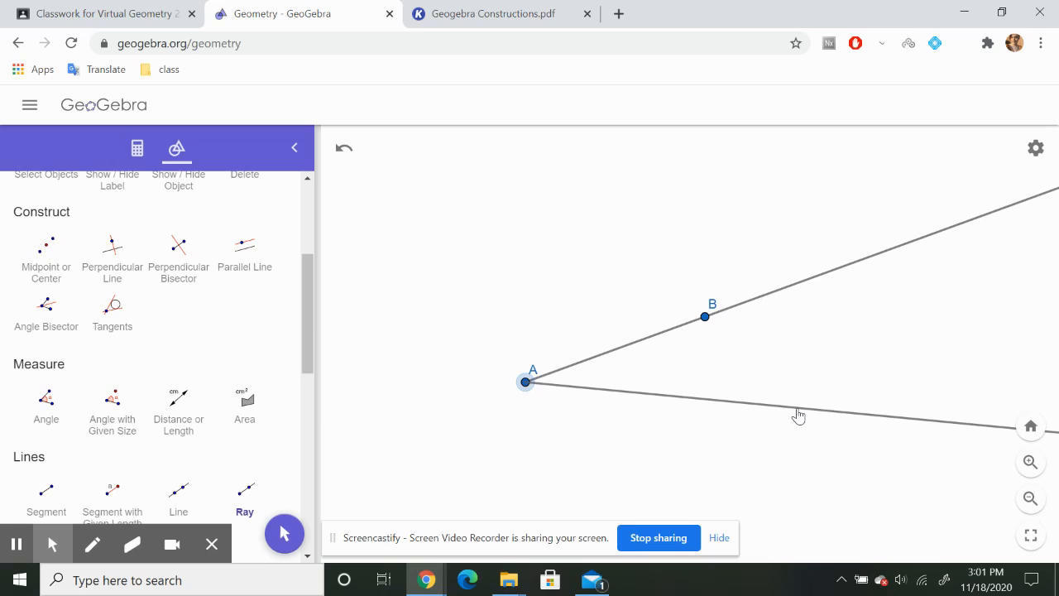
{"action": "left_click", "coordinate": [653, 269]}
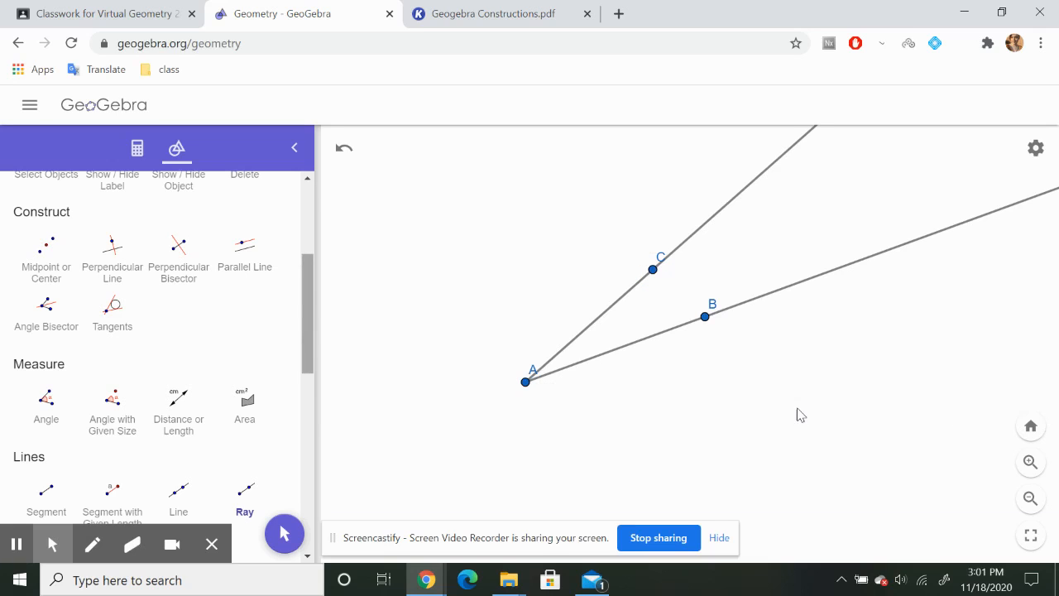
{"action": "left_click_drag", "start_coordinate": [324, 277], "coordinate": [325, 207]}
{"action": "left_click", "coordinate": [46, 236]}
{"action": "left_click_drag", "start_coordinate": [492, 288], "coordinate": [357, 234]}
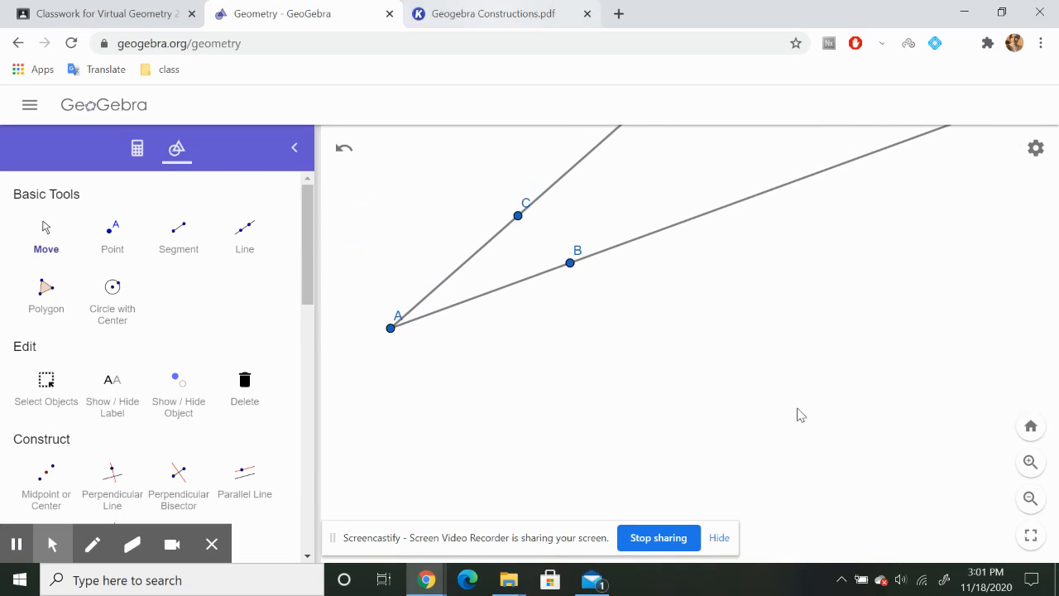
Switch to Kami and handwrite "DE" with a ray arrow and "ray" in the blanks of the congruent angle's Step 1.
{"action": "left_click", "coordinate": [493, 13]}
{"action": "scroll", "coordinate": [798, 408], "scroll_direction": "down", "scroll_amount": 3}
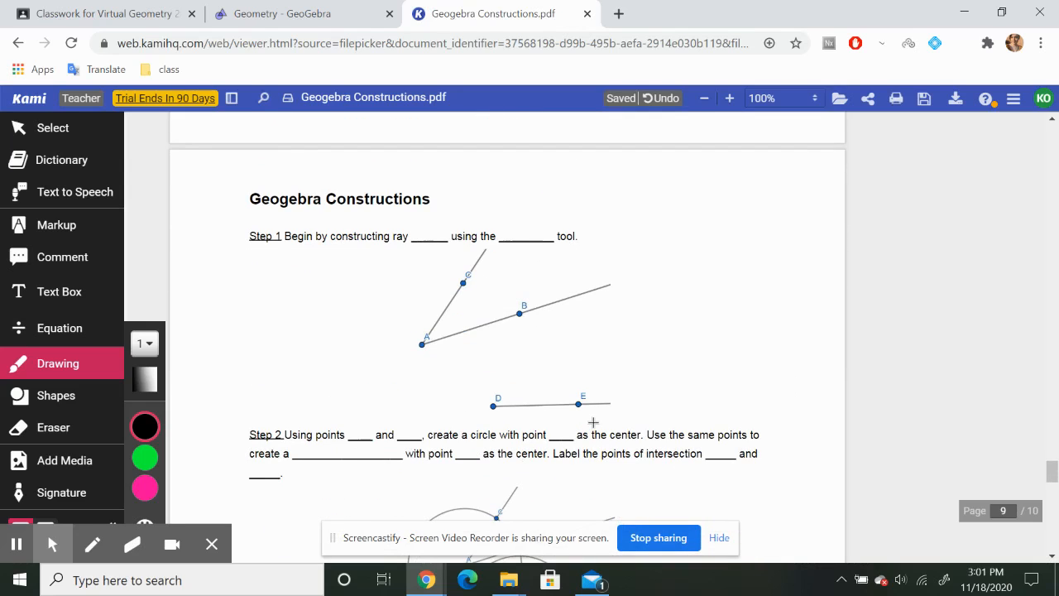
{"action": "mouse_move", "coordinate": [416, 221]}
{"action": "left_mouse_down"}
{"action": "mouse_move", "coordinate": [418, 241]}
{"action": "mouse_move", "coordinate": [445, 240]}
{"action": "mouse_move", "coordinate": [438, 211]}
{"action": "left_mouse_up"}
{"action": "mouse_move", "coordinate": [503, 230]}
{"action": "left_mouse_down"}
{"action": "mouse_move", "coordinate": [536, 242]}
{"action": "mouse_move", "coordinate": [532, 260]}
{"action": "left_mouse_up"}
Switch to GeoGebra and draw a separate ray DE in the empty space below angle CAB.
{"action": "left_click", "coordinate": [282, 13]}
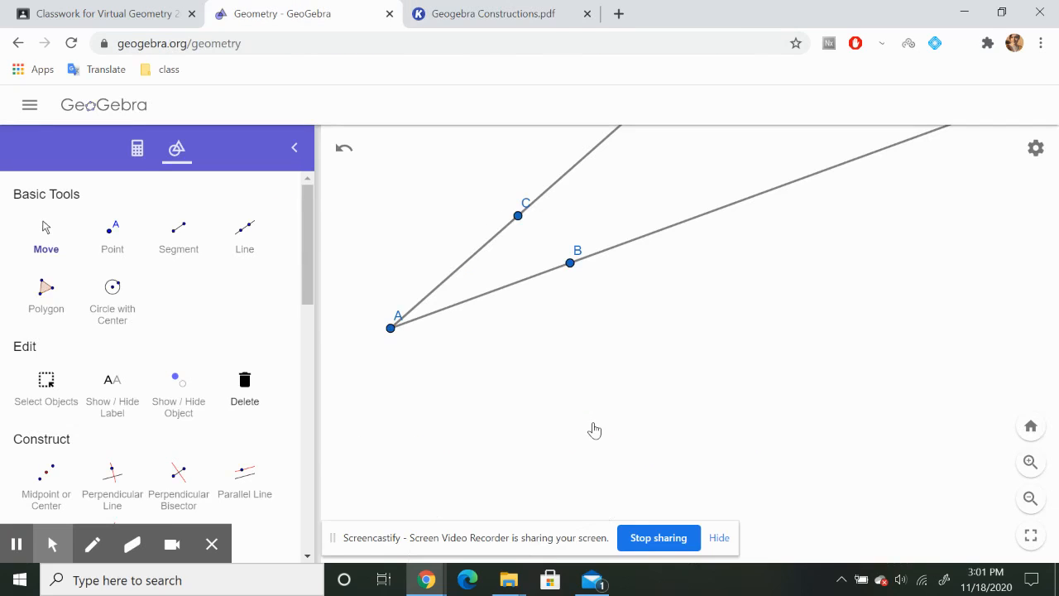
{"action": "left_click", "coordinate": [306, 383]}
{"action": "left_click", "coordinate": [245, 412]}
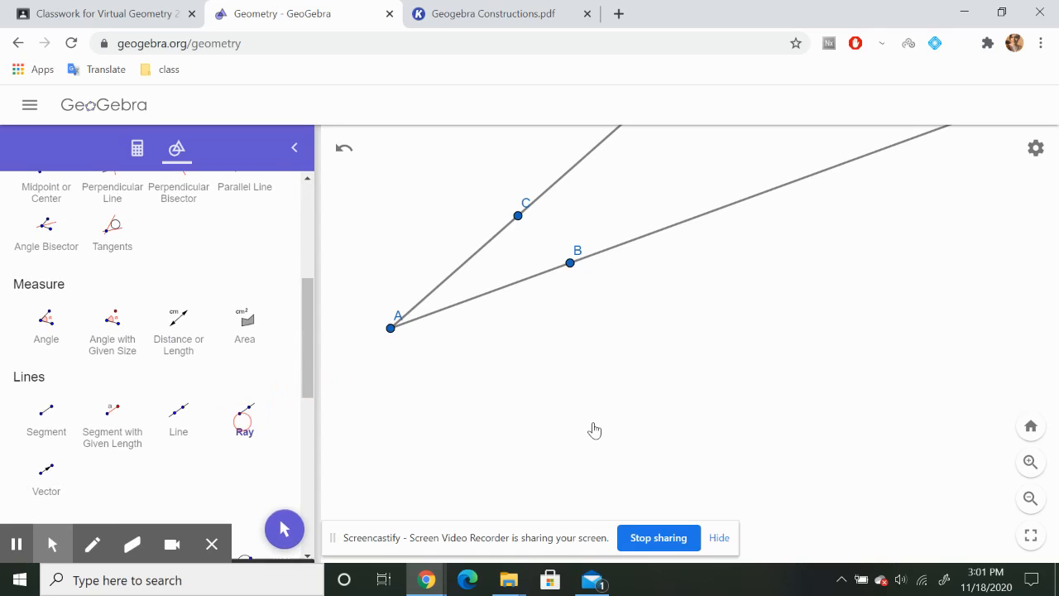
{"action": "left_click", "coordinate": [690, 465]}
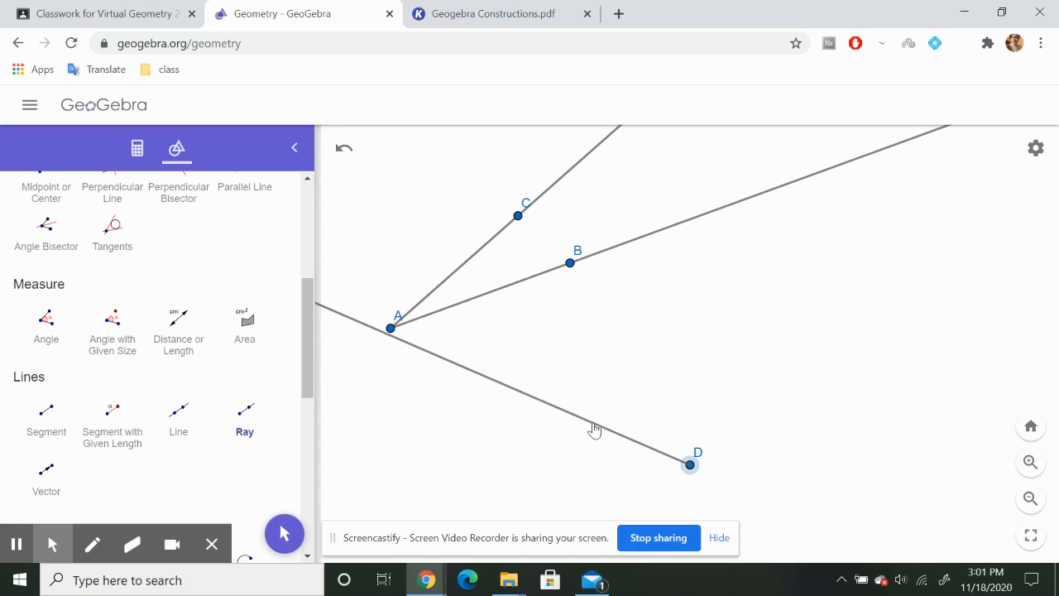
{"action": "left_click", "coordinate": [906, 488]}
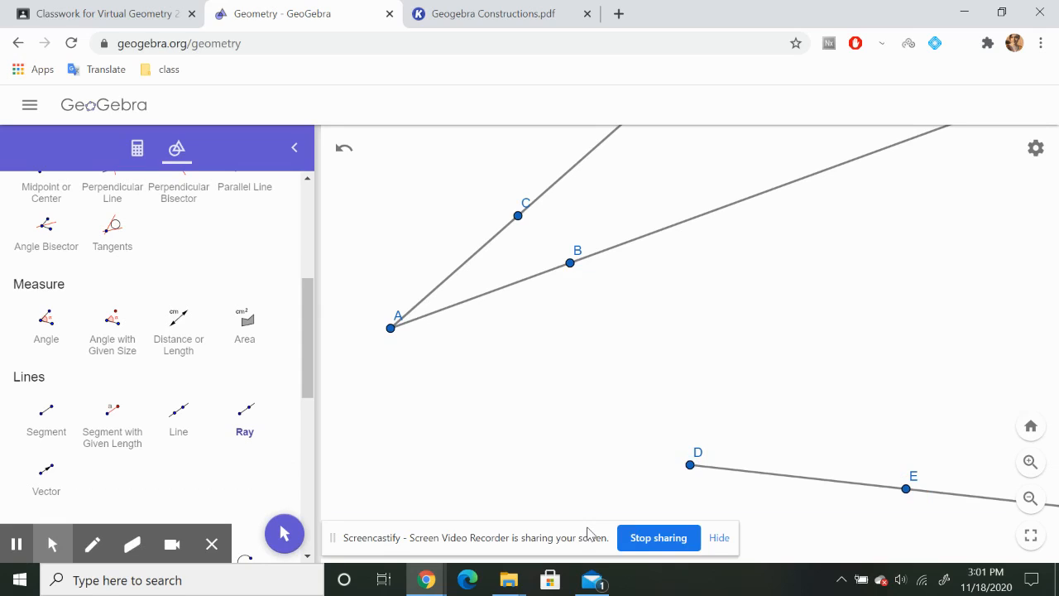
{"action": "scroll", "coordinate": [571, 399], "scroll_direction": "down", "scroll_amount": 2}
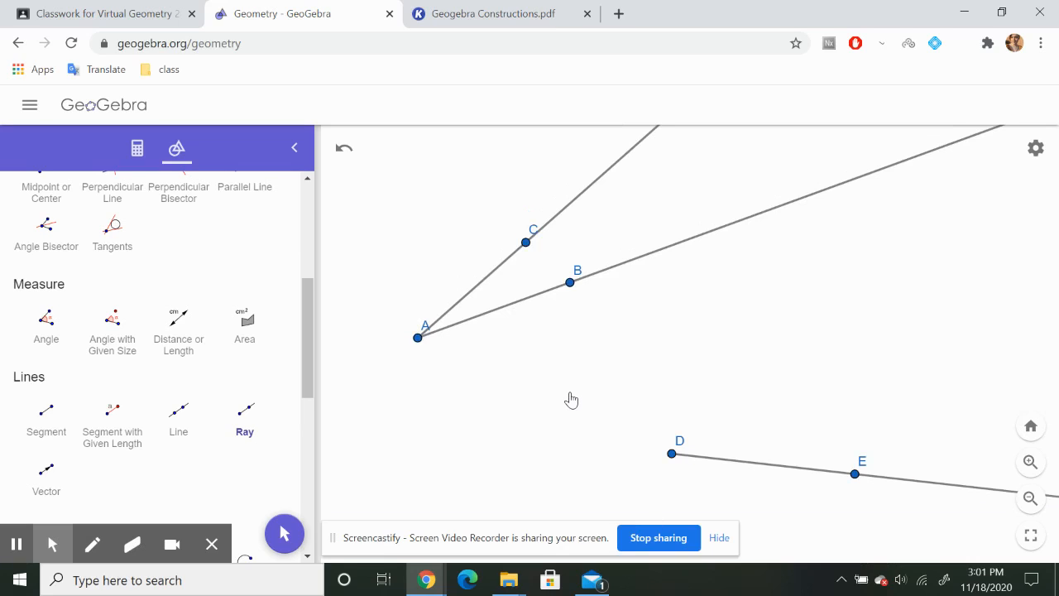
{"action": "scroll", "coordinate": [572, 400], "scroll_direction": "down", "scroll_amount": 1}
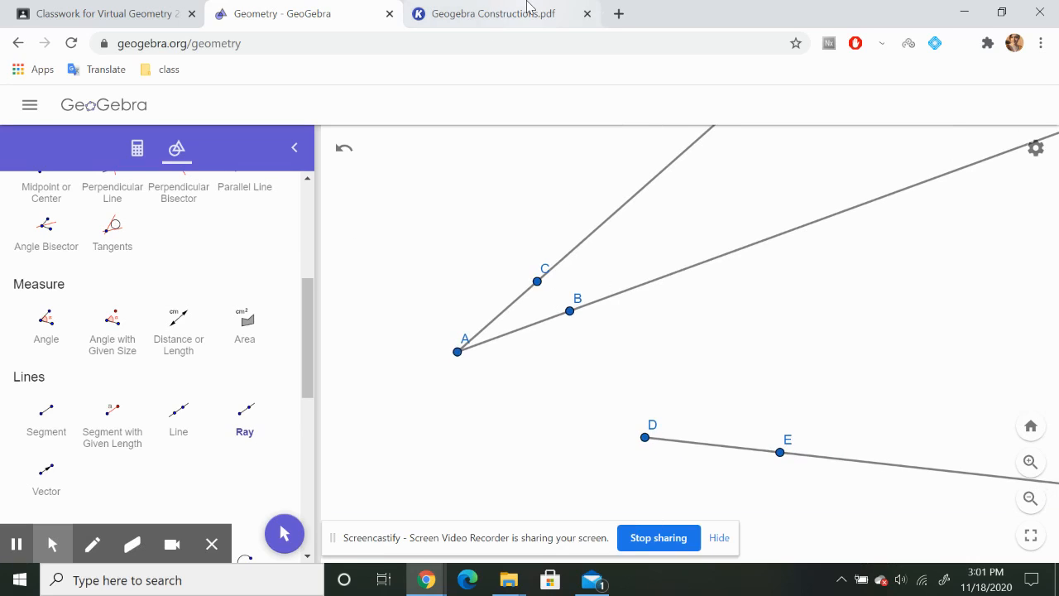
Switch to Kami and handwrite "A", "C", "A", "circle" and "D" in the first five blanks of Step 2.
{"action": "left_click", "coordinate": [527, 8]}
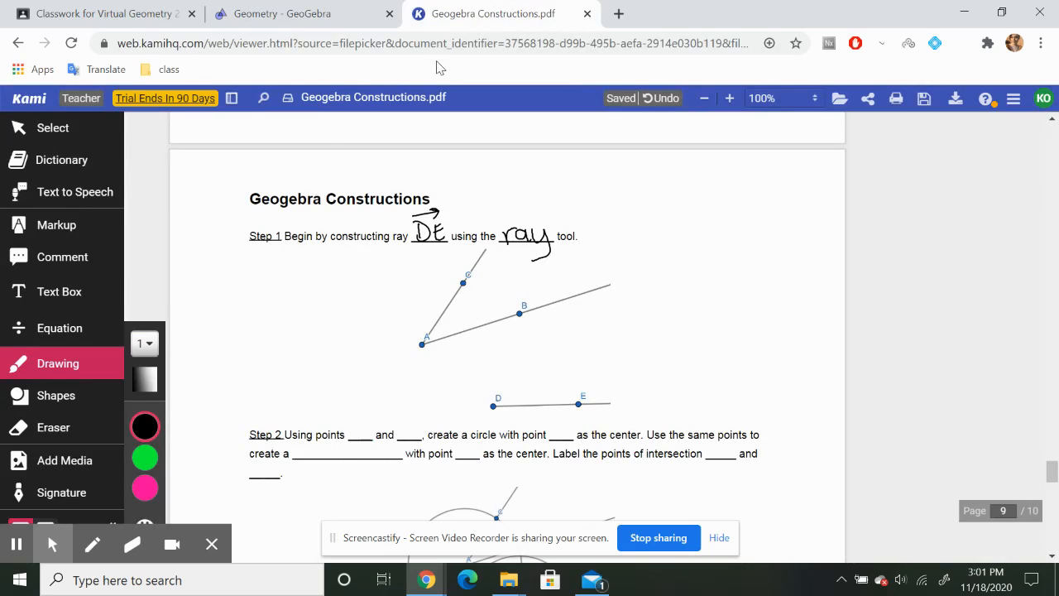
{"action": "scroll", "coordinate": [662, 359], "scroll_direction": "down", "scroll_amount": 2}
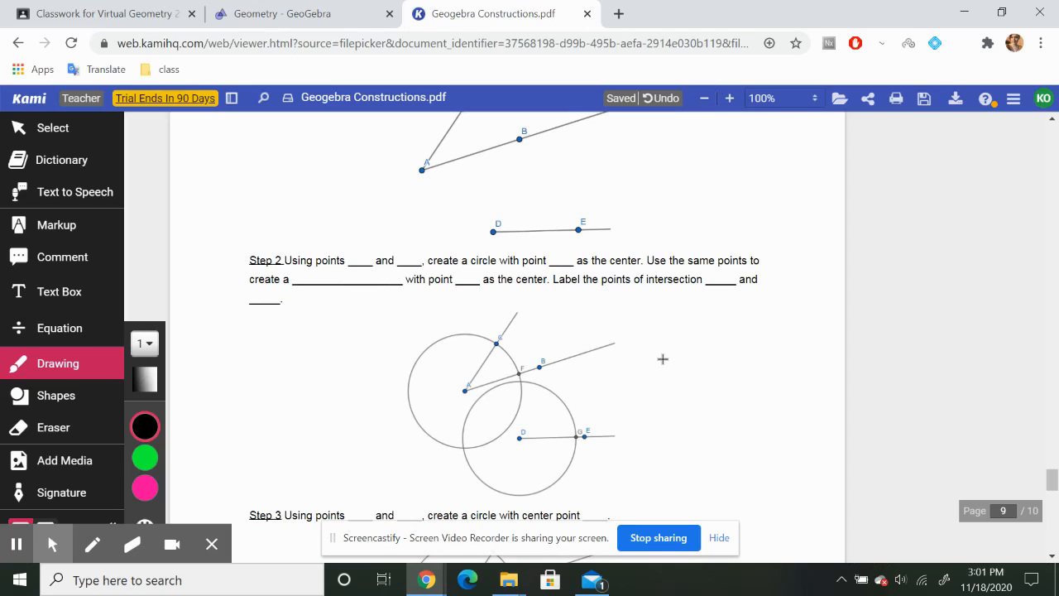
{"action": "mouse_move", "coordinate": [352, 264]}
{"action": "left_mouse_down"}
{"action": "mouse_move", "coordinate": [366, 255]}
{"action": "mouse_move", "coordinate": [422, 262]}
{"action": "left_mouse_up"}
{"action": "left_click_drag", "start_coordinate": [552, 266], "coordinate": [571, 265]}
{"action": "left_click_drag", "start_coordinate": [551, 258], "coordinate": [573, 256]}
{"action": "left_click_drag", "start_coordinate": [317, 274], "coordinate": [319, 286]}
{"action": "left_click_drag", "start_coordinate": [325, 276], "coordinate": [325, 286]}
{"action": "left_click_drag", "start_coordinate": [331, 277], "coordinate": [339, 277]}
{"action": "left_click_drag", "start_coordinate": [351, 275], "coordinate": [353, 286]}
{"action": "mouse_move", "coordinate": [355, 268]}
{"action": "left_mouse_down"}
{"action": "mouse_move", "coordinate": [363, 281]}
{"action": "mouse_move", "coordinate": [380, 280]}
{"action": "left_mouse_up"}
{"action": "left_click_drag", "start_coordinate": [460, 274], "coordinate": [460, 286]}
{"action": "left_click_drag", "start_coordinate": [456, 272], "coordinate": [459, 286]}
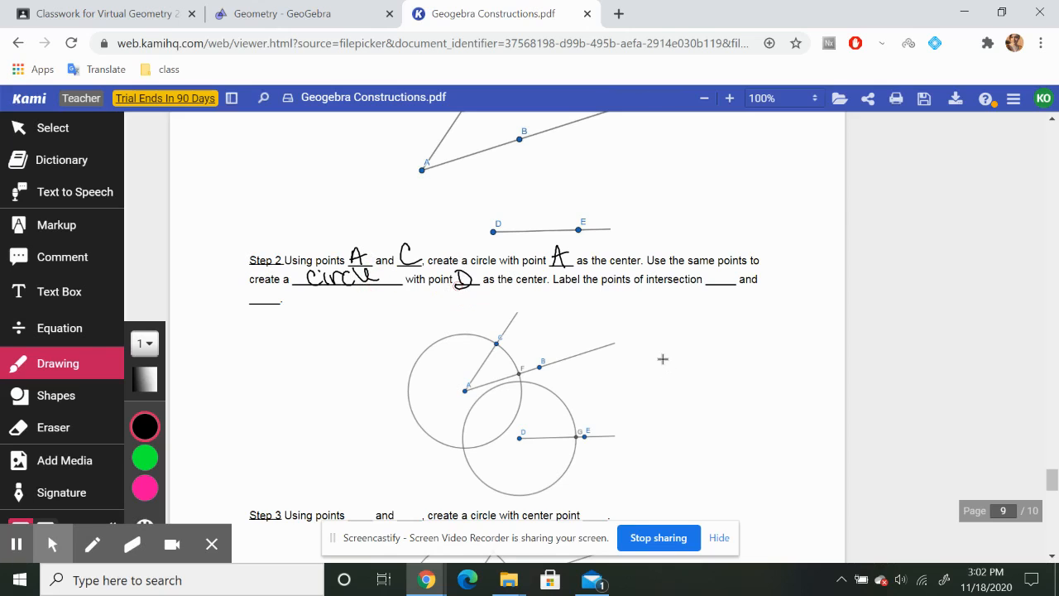
Switch to GeoGebra and use Compass to draw two circles of radius AC, one centered at A and one at D.
{"action": "left_click", "coordinate": [285, 14]}
{"action": "left_click_drag", "start_coordinate": [307, 307], "coordinate": [307, 211]}
{"action": "left_click_drag", "start_coordinate": [304, 267], "coordinate": [298, 410]}
{"action": "left_click", "coordinate": [179, 408]}
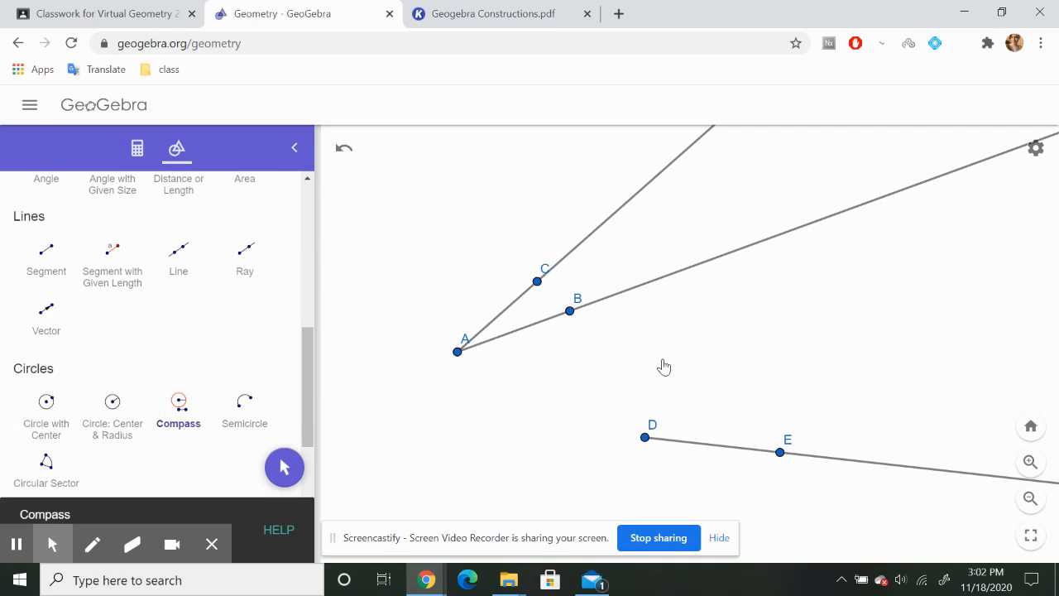
{"action": "left_click", "coordinate": [458, 352]}
{"action": "left_click", "coordinate": [537, 282]}
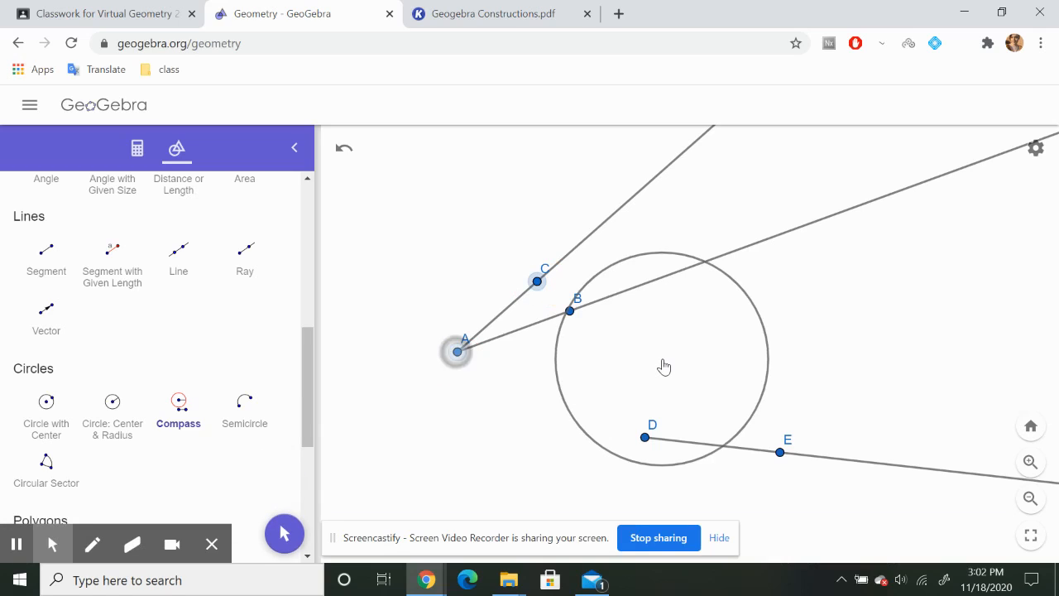
{"action": "left_click", "coordinate": [458, 351]}
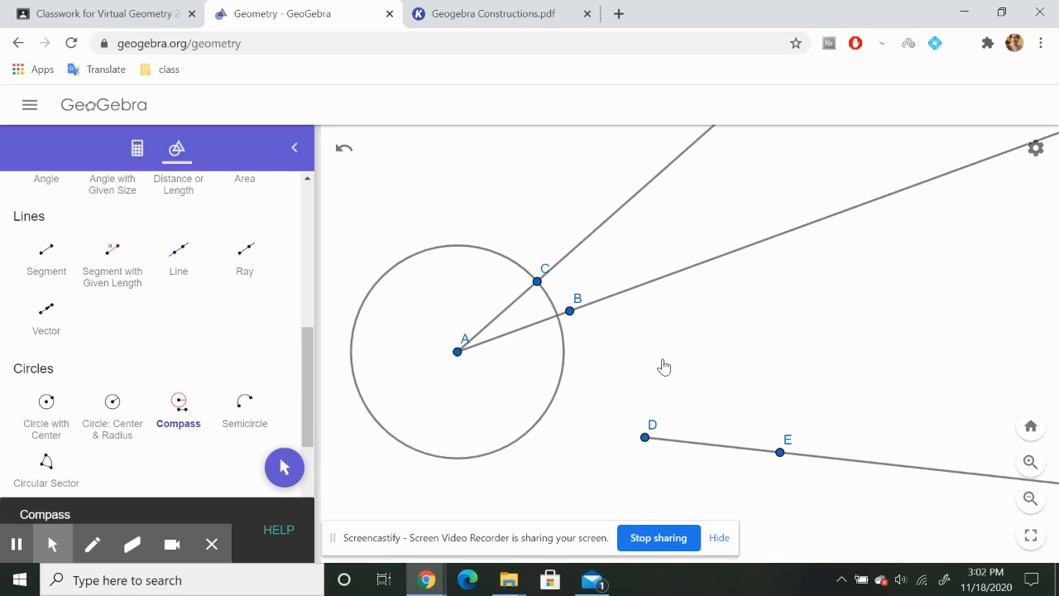
{"action": "left_click", "coordinate": [458, 352]}
{"action": "left_click", "coordinate": [537, 281]}
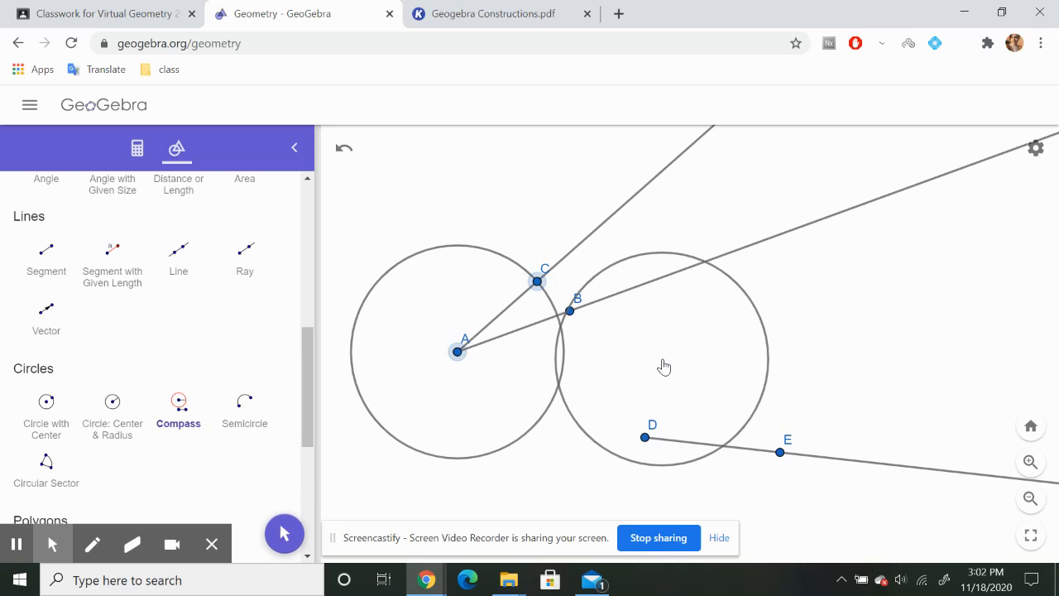
{"action": "left_click", "coordinate": [645, 437]}
Switch to Kami and handwrite "F" and "G" in Step 2's remaining intersection-point blanks.
{"action": "key", "text": "ctrl+Tab"}
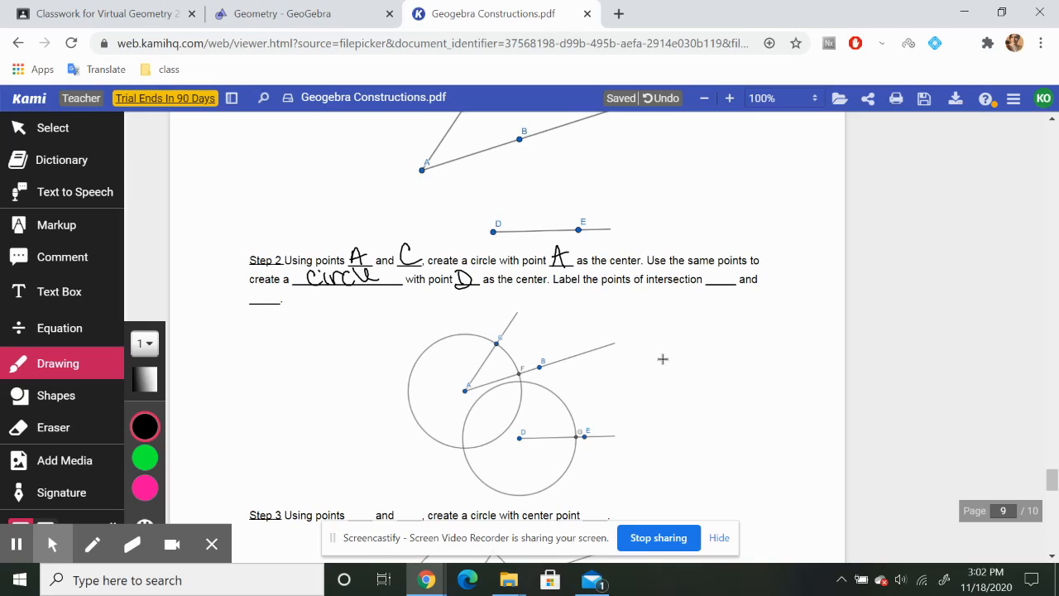
{"action": "left_click_drag", "start_coordinate": [717, 267], "coordinate": [714, 284]}
{"action": "mouse_move", "coordinate": [713, 269]}
{"action": "left_mouse_down"}
{"action": "mouse_move", "coordinate": [732, 265]}
{"action": "mouse_move", "coordinate": [729, 274]}
{"action": "left_mouse_up"}
{"action": "mouse_move", "coordinate": [267, 290]}
{"action": "left_mouse_down"}
{"action": "mouse_move", "coordinate": [271, 312]}
{"action": "mouse_move", "coordinate": [303, 322]}
{"action": "mouse_move", "coordinate": [303, 187]}
{"action": "left_mouse_up"}
Switch to GeoGebra and mark point F where circle A crosses ray AB and point G where circle D crosses ray DE.
{"action": "left_click", "coordinate": [302, 14]}
{"action": "left_click", "coordinate": [113, 230]}
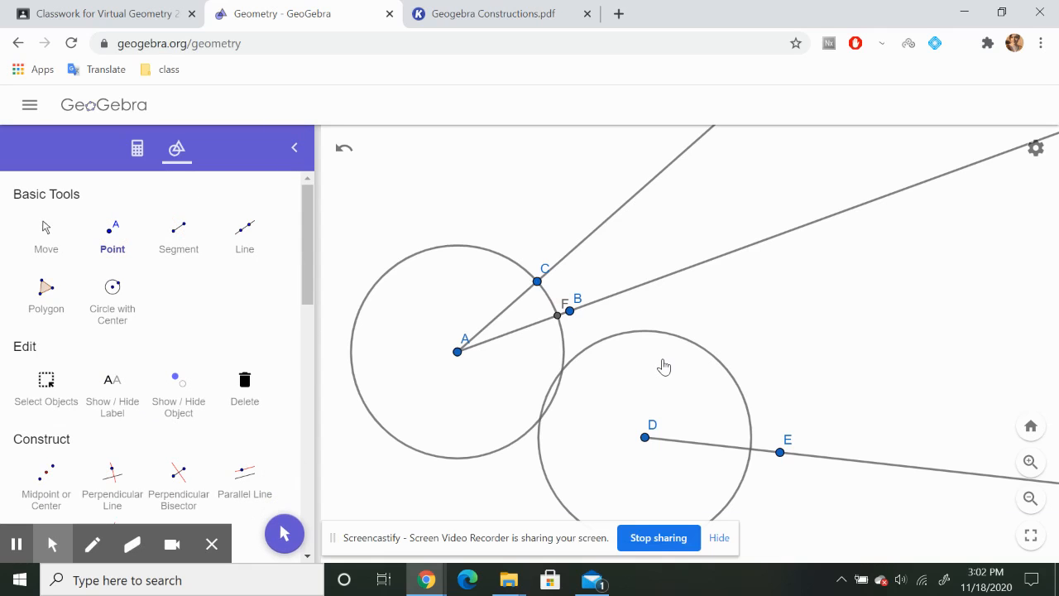
{"action": "left_click", "coordinate": [751, 449]}
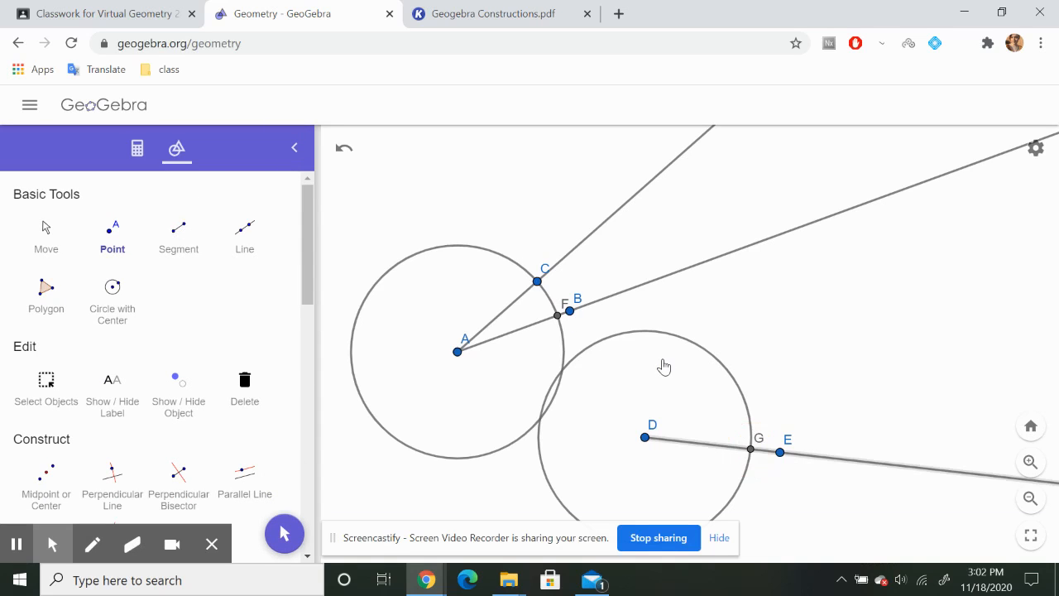
Switch to Kami and handwrite the letters of the two radius points and the center point in Step 3's blanks.
{"action": "key", "text": "ctrl+Tab"}
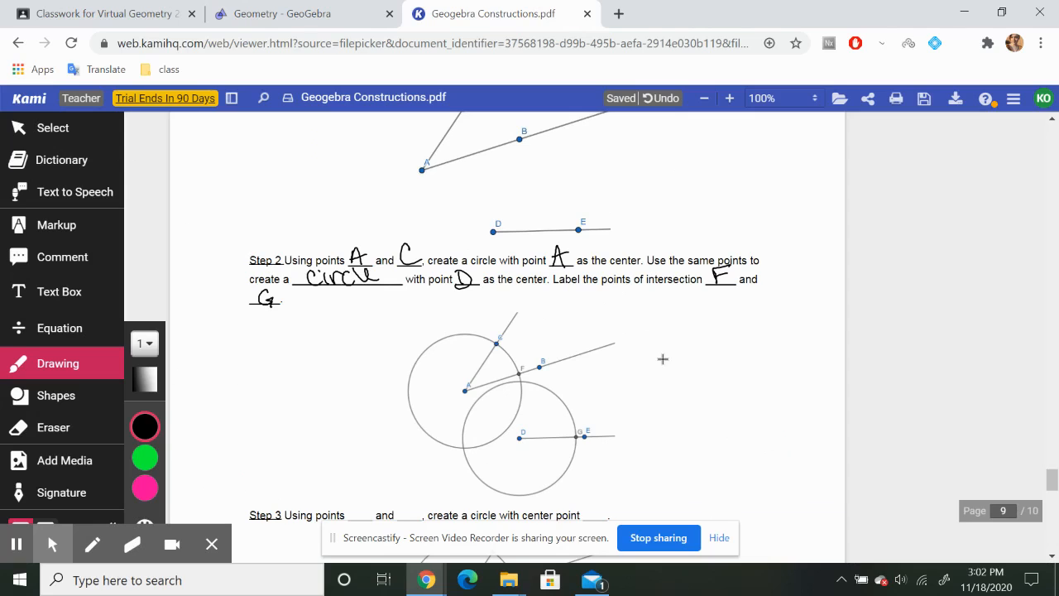
{"action": "scroll", "coordinate": [663, 359], "scroll_direction": "down", "scroll_amount": 4}
{"action": "scroll", "coordinate": [383, 314], "scroll_direction": "up", "scroll_amount": 1}
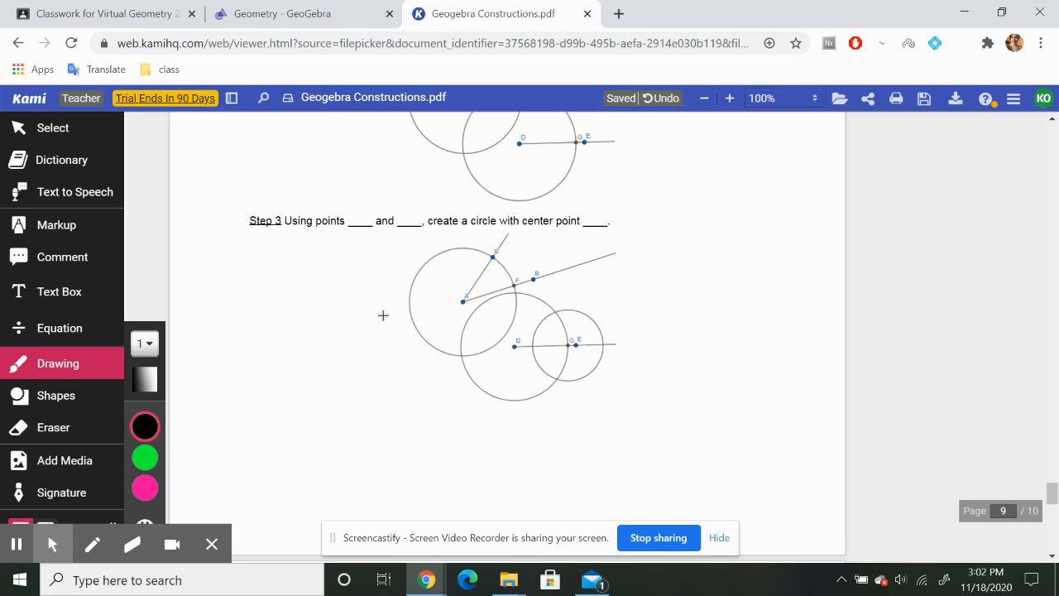
{"action": "mouse_move", "coordinate": [366, 205]}
{"action": "left_mouse_down"}
{"action": "mouse_move", "coordinate": [368, 221]}
{"action": "mouse_move", "coordinate": [356, 219]}
{"action": "mouse_move", "coordinate": [408, 228]}
{"action": "left_mouse_up"}
{"action": "key", "text": "ctrl+z"}
{"action": "mouse_move", "coordinate": [404, 209]}
{"action": "left_mouse_down"}
{"action": "mouse_move", "coordinate": [418, 207]}
{"action": "mouse_move", "coordinate": [412, 214]}
{"action": "left_mouse_up"}
{"action": "mouse_move", "coordinate": [602, 203]}
{"action": "left_mouse_down"}
{"action": "mouse_move", "coordinate": [589, 220]}
{"action": "mouse_move", "coordinate": [597, 214]}
{"action": "left_mouse_up"}
Switch to GeoGebra and use Compass to draw a circle of radius CF centered at point G.
{"action": "key", "text": "ctrl+shift+Tab"}
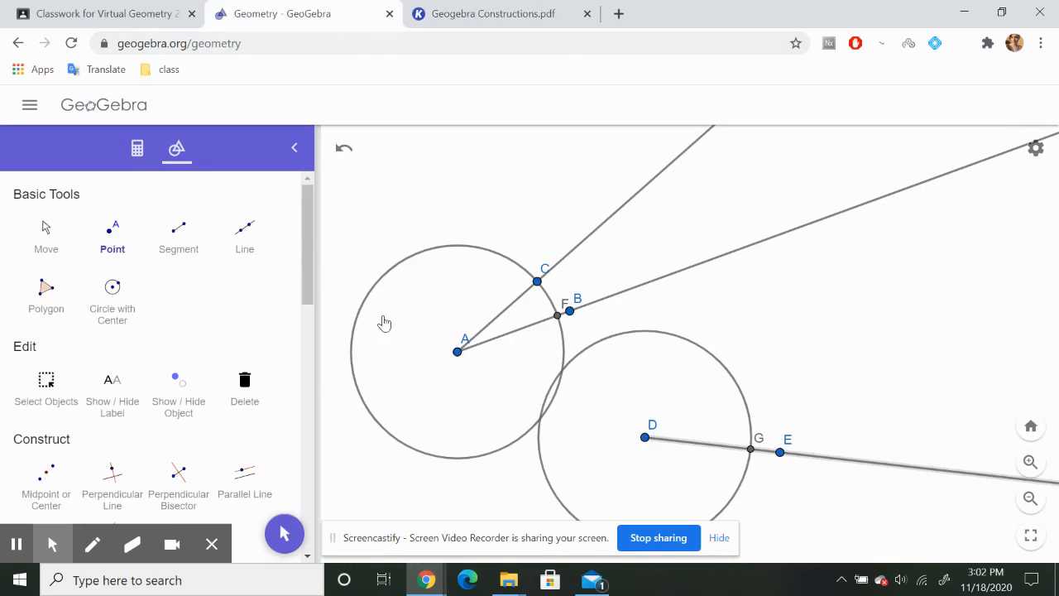
{"action": "left_click_drag", "start_coordinate": [308, 321], "coordinate": [308, 374]}
{"action": "left_click", "coordinate": [179, 456]}
{"action": "left_click", "coordinate": [538, 281]}
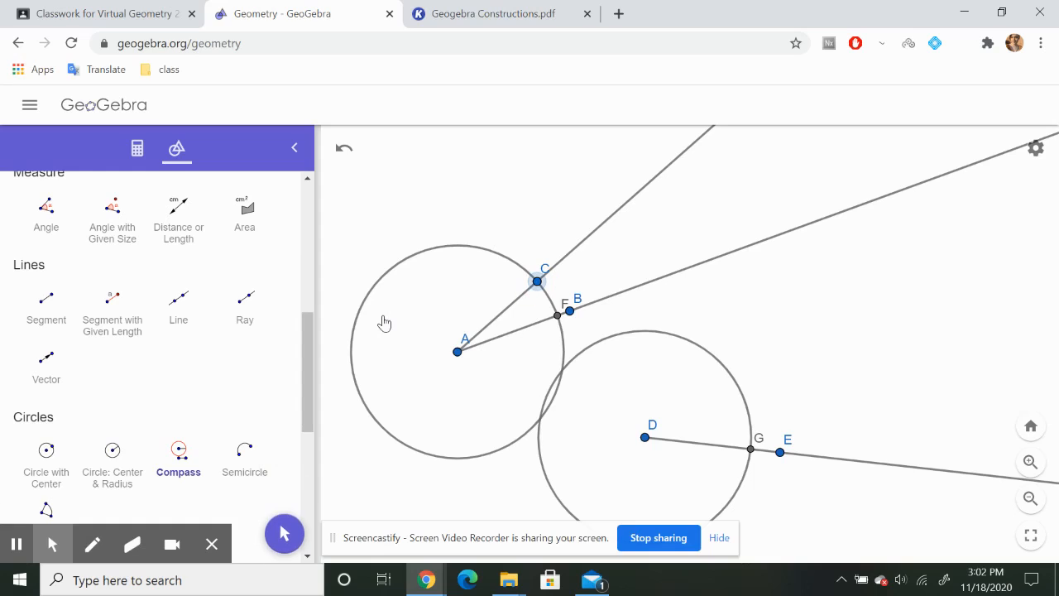
{"action": "left_click", "coordinate": [557, 316]}
{"action": "left_click", "coordinate": [750, 449]}
Switch to Kami and handwrite "H" in the intersection-point blank of Step 4.
{"action": "key", "text": "ctrl+Tab"}
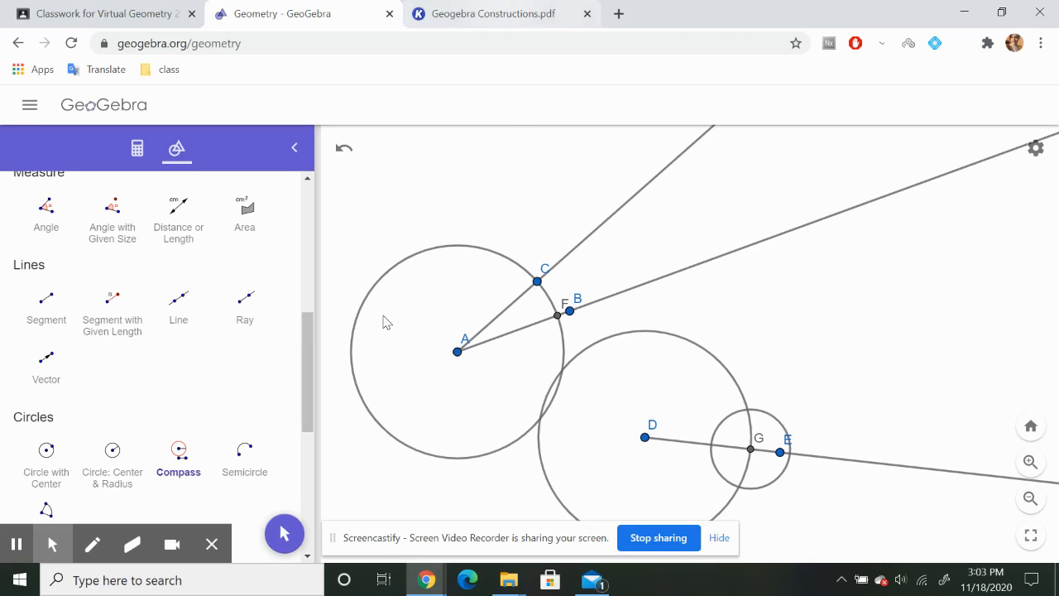
{"action": "scroll", "coordinate": [384, 315], "scroll_direction": "down", "scroll_amount": 6}
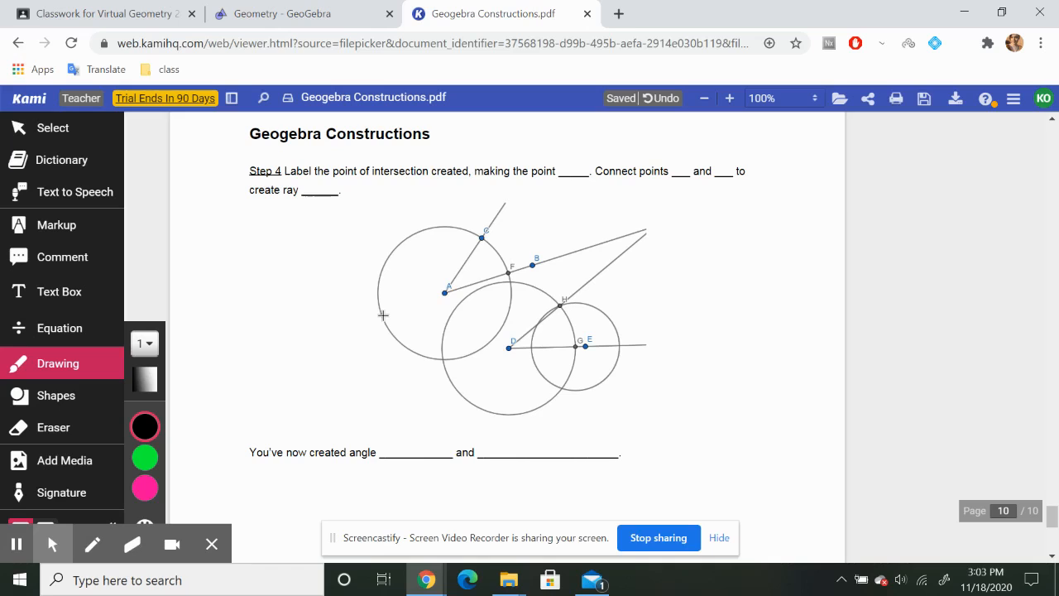
{"action": "left_click_drag", "start_coordinate": [567, 160], "coordinate": [566, 179]}
{"action": "mouse_move", "coordinate": [575, 160]}
{"action": "left_mouse_down"}
{"action": "mouse_move", "coordinate": [574, 179]}
{"action": "mouse_move", "coordinate": [581, 169]}
{"action": "left_mouse_up"}
Switch to GeoGebra and mark point H at the upper intersection of the circles centered at D and G.
{"action": "left_click", "coordinate": [318, 14]}
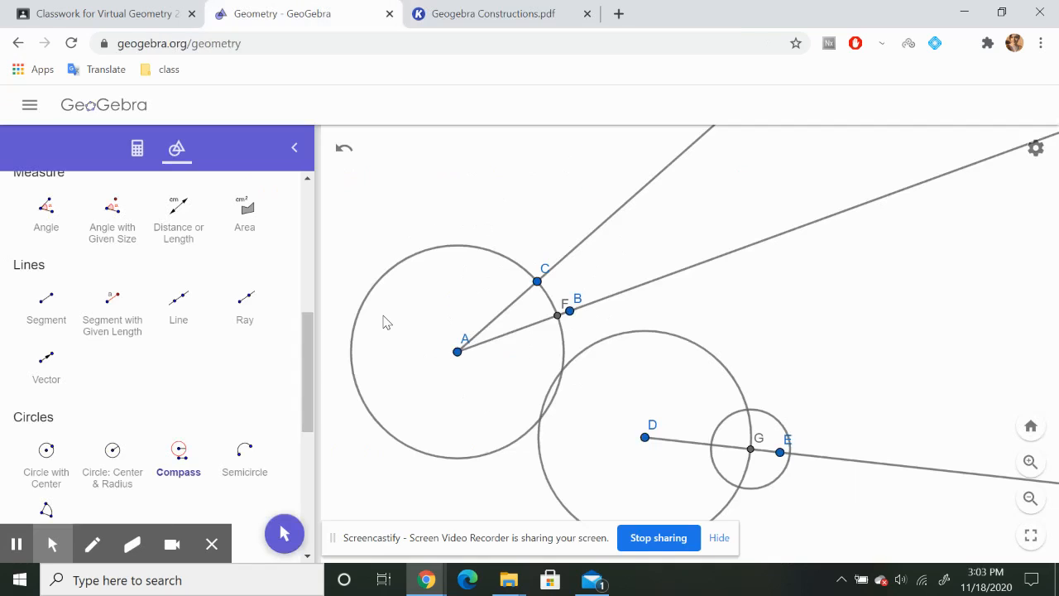
{"action": "left_click_drag", "start_coordinate": [307, 373], "coordinate": [306, 249]}
{"action": "left_click", "coordinate": [111, 222]}
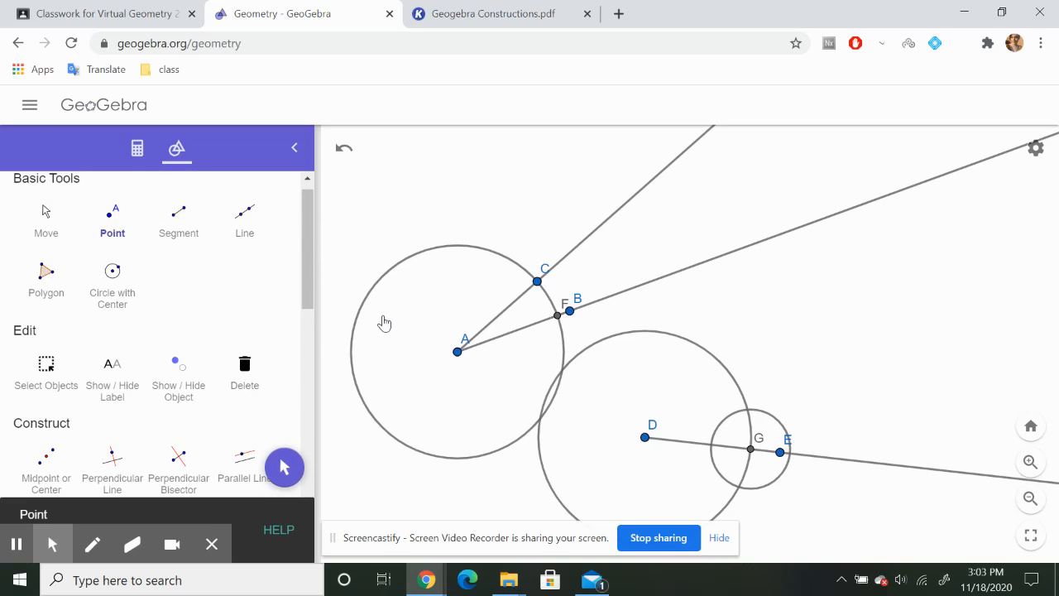
{"action": "left_click", "coordinate": [748, 408]}
Switch to Kami and handwrite "D", "H" and "DH" with a ray arrow in Step 4's remaining blanks.
{"action": "left_click", "coordinate": [493, 14]}
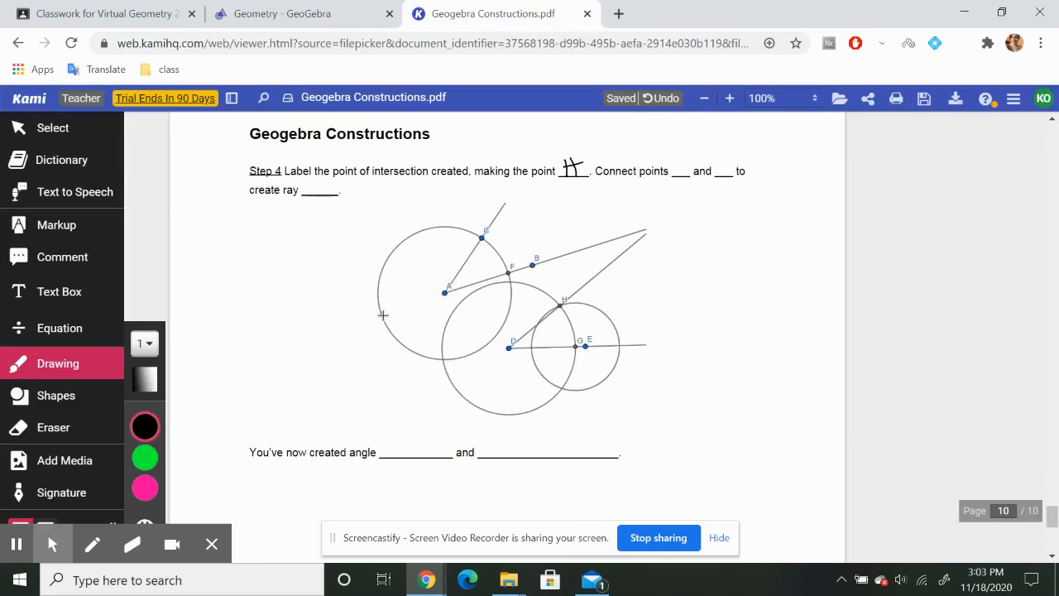
{"action": "mouse_move", "coordinate": [677, 163]}
{"action": "left_mouse_down"}
{"action": "mouse_move", "coordinate": [679, 178]}
{"action": "mouse_move", "coordinate": [716, 177]}
{"action": "left_mouse_up"}
{"action": "left_click_drag", "start_coordinate": [728, 160], "coordinate": [726, 177]}
{"action": "left_click_drag", "start_coordinate": [714, 169], "coordinate": [733, 168]}
{"action": "mouse_move", "coordinate": [316, 184]}
{"action": "left_mouse_down"}
{"action": "mouse_move", "coordinate": [311, 197]}
{"action": "mouse_move", "coordinate": [325, 197]}
{"action": "left_mouse_up"}
{"action": "left_click_drag", "start_coordinate": [333, 186], "coordinate": [334, 191]}
{"action": "left_click_drag", "start_coordinate": [304, 177], "coordinate": [327, 182]}
Switch to GeoGebra and draw a ray from point D through point H.
{"action": "key", "text": "ctrl+shift+Tab"}
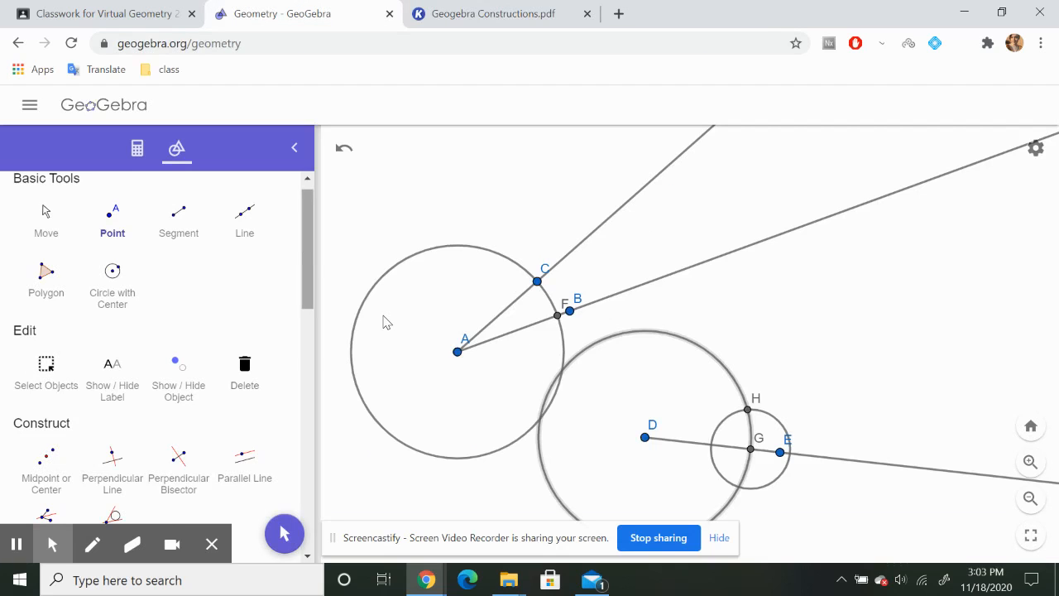
{"action": "left_click_drag", "start_coordinate": [303, 253], "coordinate": [298, 364]}
{"action": "left_click", "coordinate": [245, 367]}
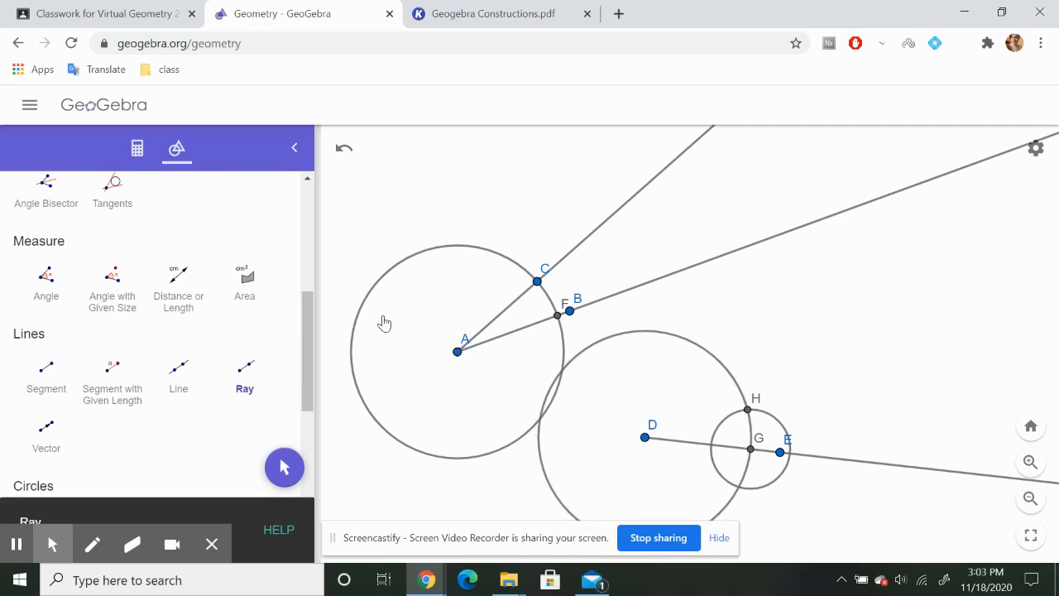
{"action": "left_click", "coordinate": [645, 437]}
{"action": "left_click", "coordinate": [747, 409]}
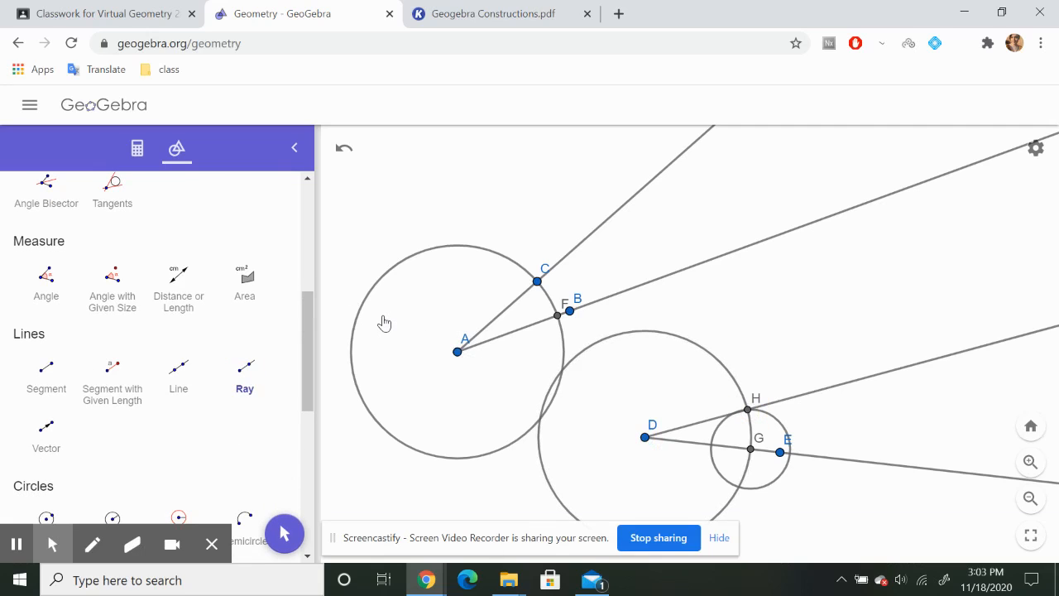
Switch to Kami and complete the closing sentence by handwriting "∠HDG" and "∠HDG ≅ ∠CAB" in its blanks.
{"action": "key", "text": "ctrl+Tab"}
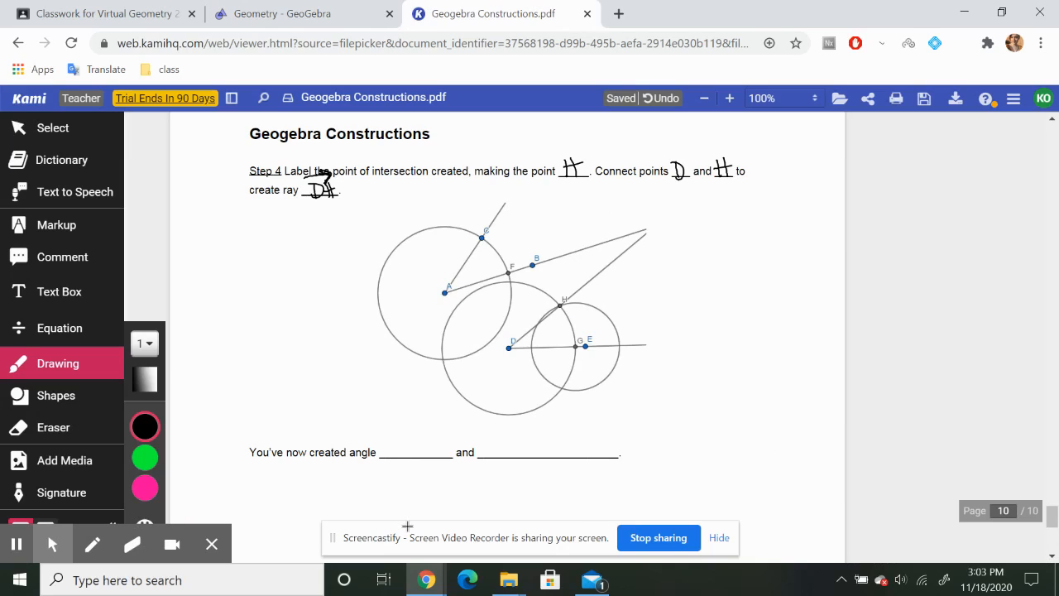
{"action": "mouse_move", "coordinate": [398, 439]}
{"action": "left_mouse_down"}
{"action": "mouse_move", "coordinate": [403, 456]}
{"action": "mouse_move", "coordinate": [414, 454]}
{"action": "left_mouse_up"}
{"action": "left_click_drag", "start_coordinate": [416, 446], "coordinate": [425, 446]}
{"action": "mouse_move", "coordinate": [426, 438]}
{"action": "left_mouse_down"}
{"action": "mouse_move", "coordinate": [430, 457]}
{"action": "mouse_move", "coordinate": [511, 446]}
{"action": "left_mouse_up"}
{"action": "left_click_drag", "start_coordinate": [511, 439], "coordinate": [518, 455]}
{"action": "mouse_move", "coordinate": [515, 438]}
{"action": "left_mouse_down"}
{"action": "mouse_move", "coordinate": [516, 455]}
{"action": "mouse_move", "coordinate": [569, 448]}
{"action": "left_mouse_up"}
{"action": "mouse_move", "coordinate": [553, 453]}
{"action": "left_mouse_down"}
{"action": "mouse_move", "coordinate": [622, 454]}
{"action": "mouse_move", "coordinate": [622, 445]}
{"action": "left_mouse_up"}
{"action": "left_click_drag", "start_coordinate": [626, 434], "coordinate": [628, 457]}
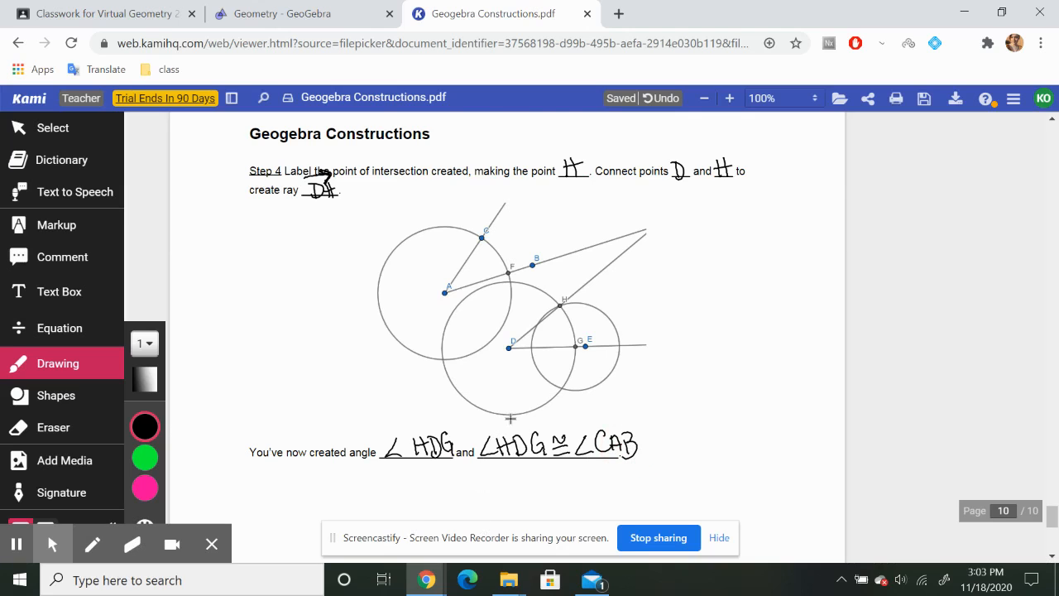
Switch to GeoGebra and measure angle CAB using points C, A and B.
{"action": "scroll", "coordinate": [511, 418], "scroll_direction": "down", "scroll_amount": 1}
{"action": "scroll", "coordinate": [510, 418], "scroll_direction": "up", "scroll_amount": 1}
{"action": "left_click", "coordinate": [278, 7]}
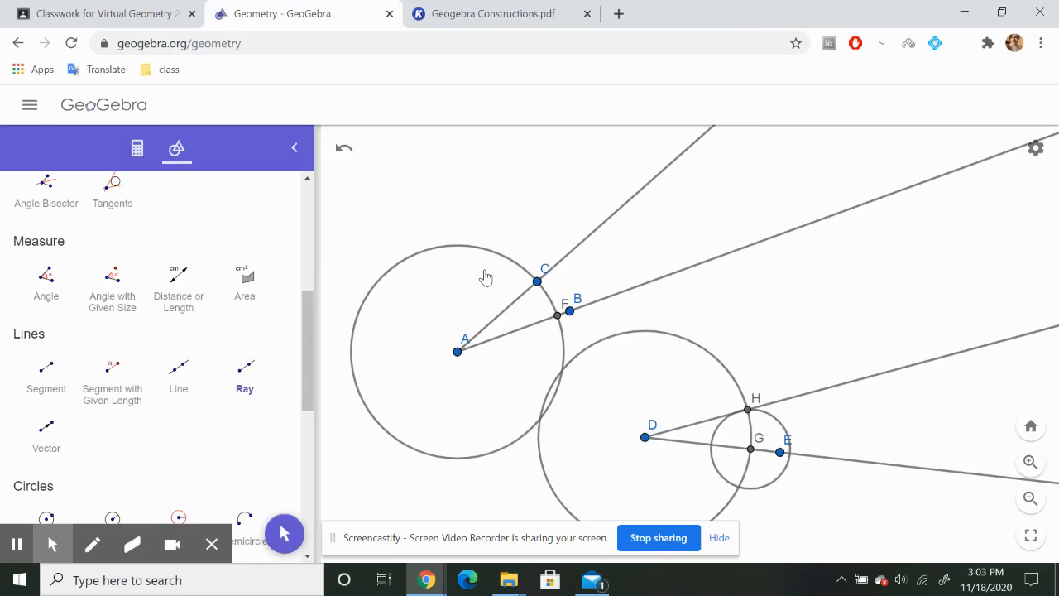
{"action": "scroll", "coordinate": [141, 414], "scroll_direction": "down", "scroll_amount": 1}
{"action": "left_click", "coordinate": [46, 252]}
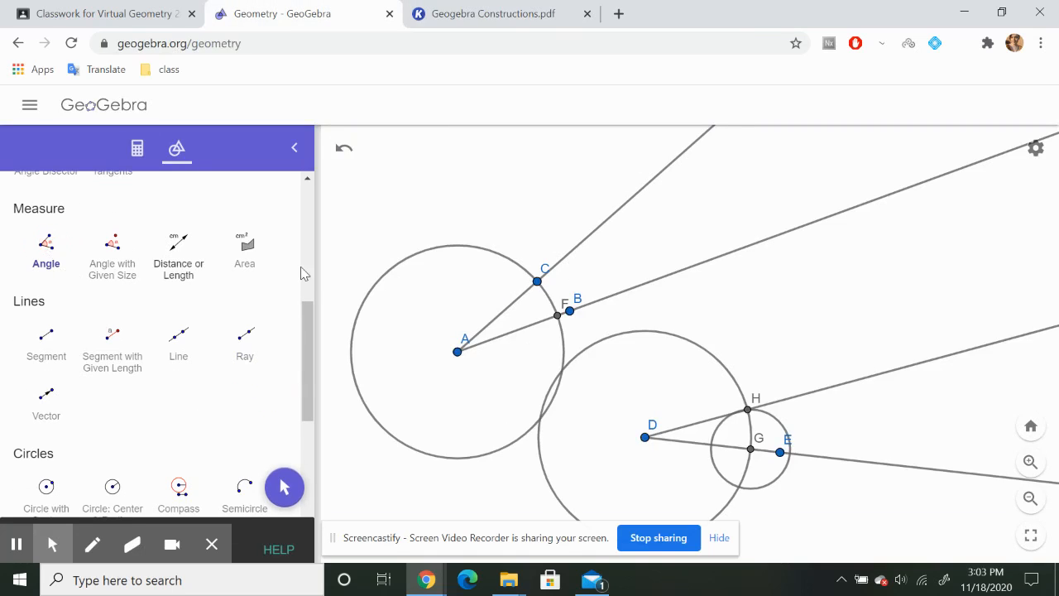
{"action": "left_click", "coordinate": [537, 281]}
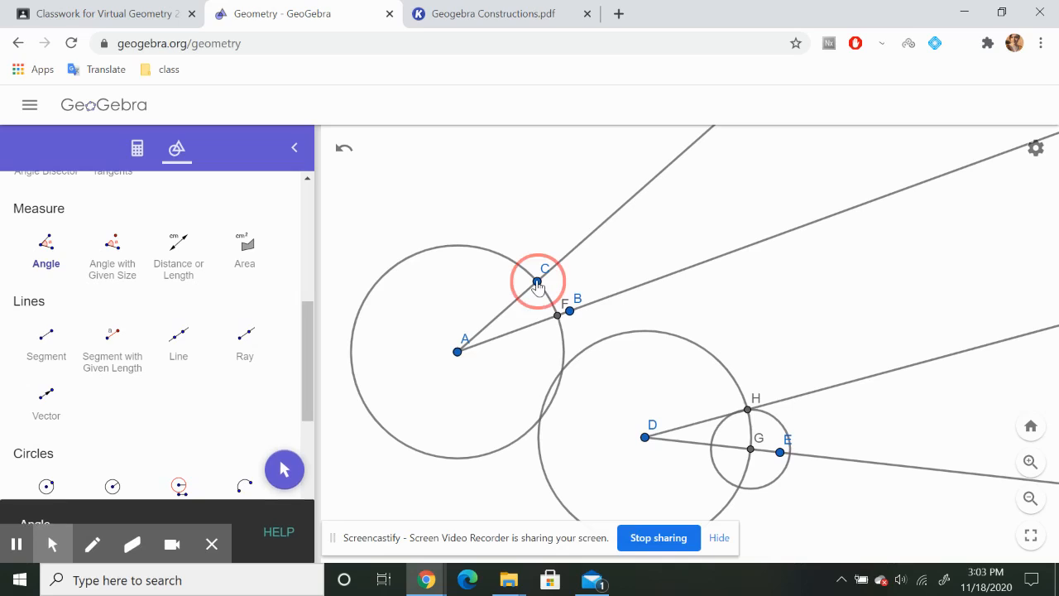
{"action": "left_click", "coordinate": [458, 353]}
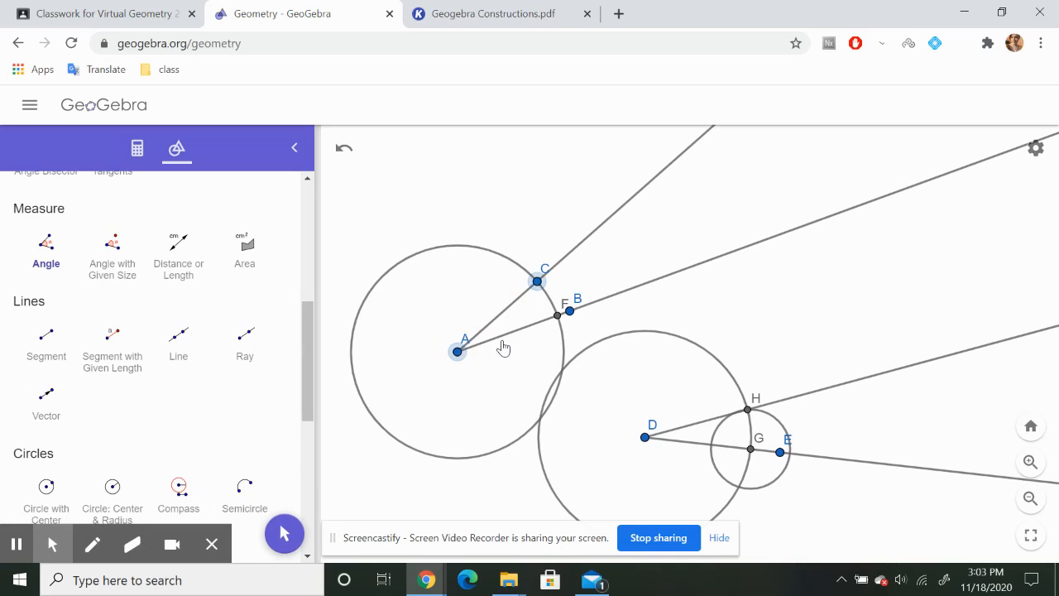
{"action": "left_click", "coordinate": [570, 313]}
Measure the copied angle HDG using points H, D and G.
{"action": "left_click", "coordinate": [36, 261]}
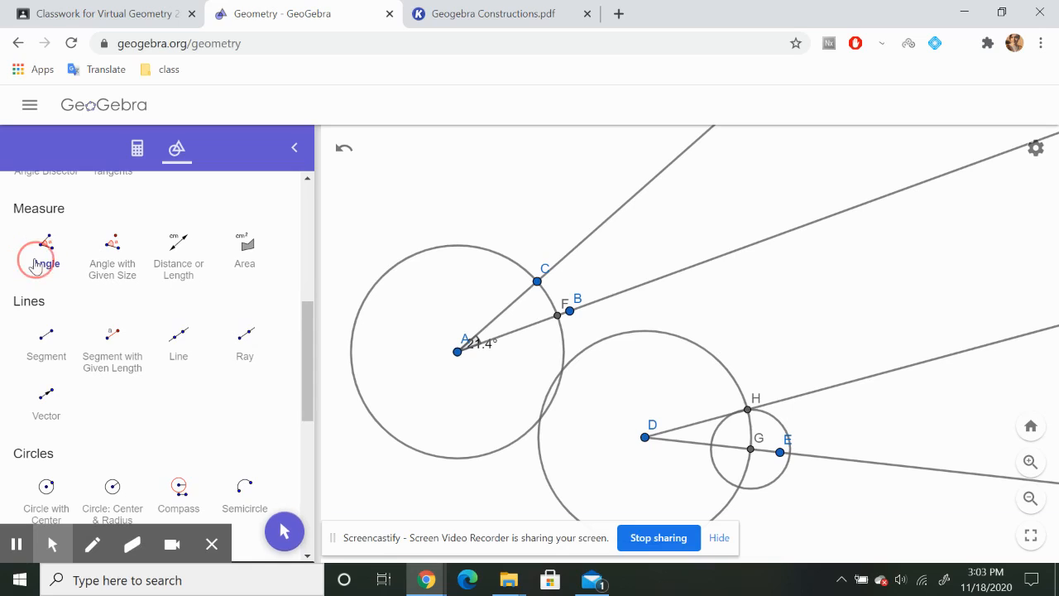
{"action": "left_click", "coordinate": [747, 413]}
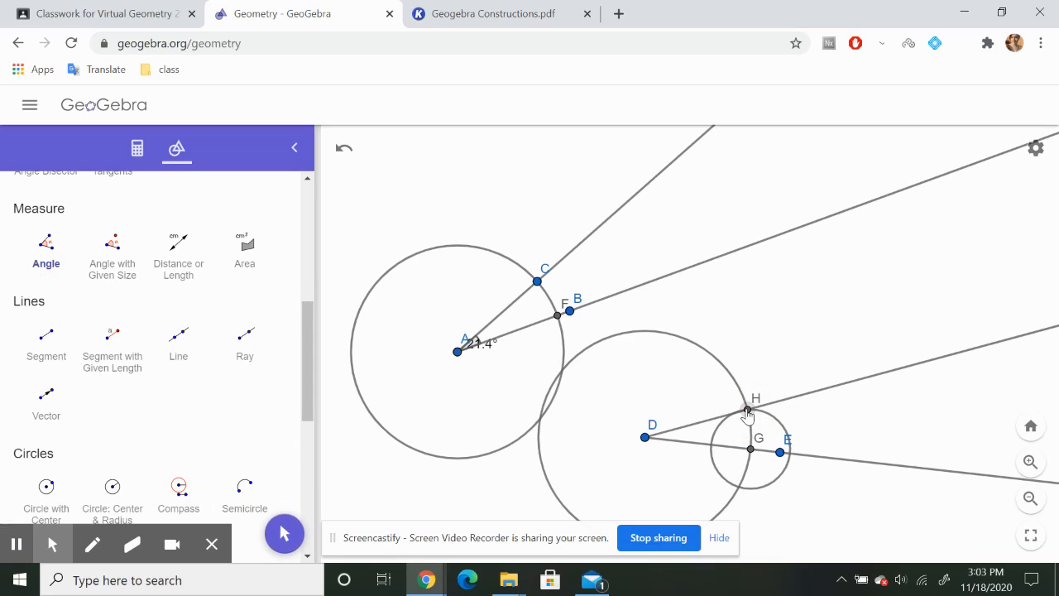
{"action": "left_click", "coordinate": [645, 438]}
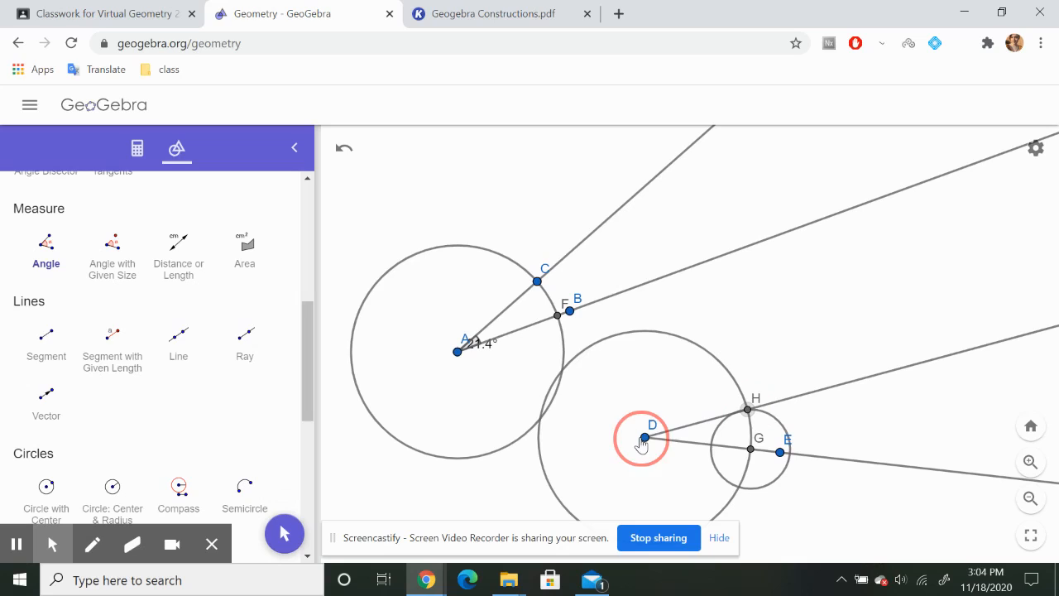
{"action": "left_click", "coordinate": [751, 450]}
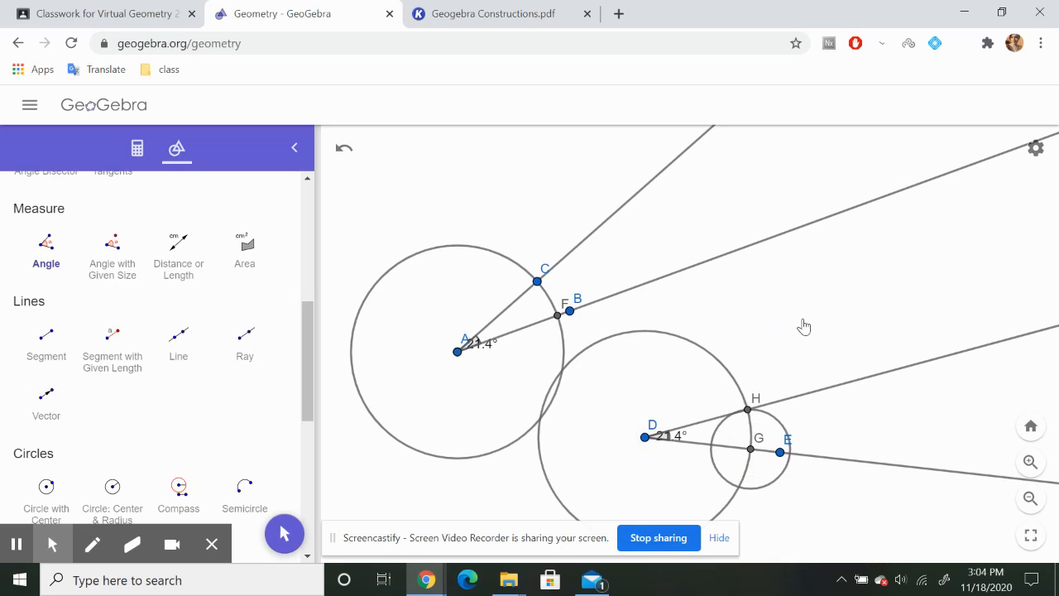
{"action": "scroll", "coordinate": [490, 407], "scroll_direction": "down", "scroll_amount": 3}
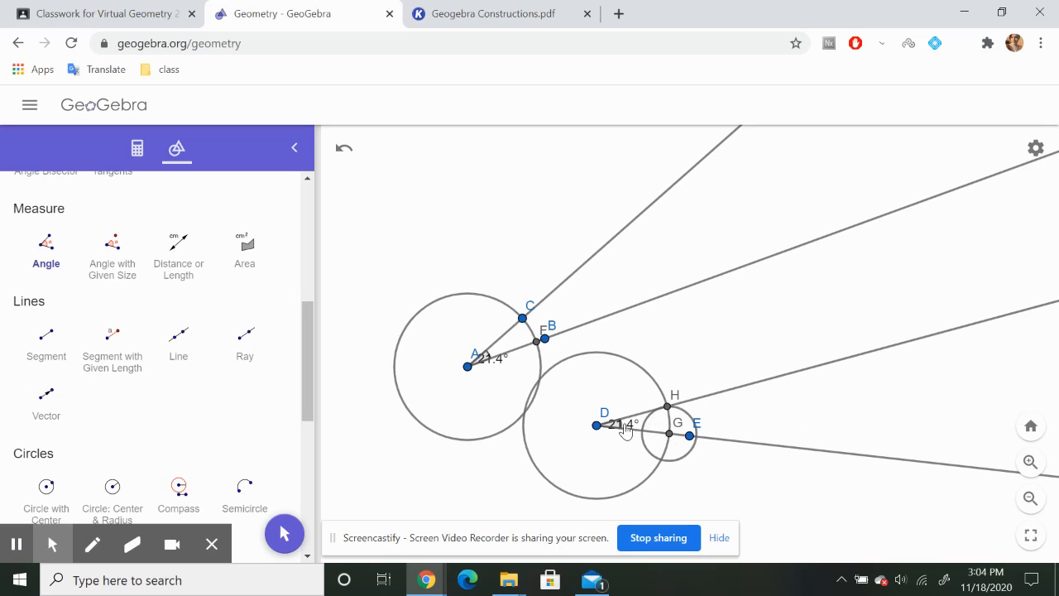
{"action": "scroll", "coordinate": [388, 282], "scroll_direction": "down", "scroll_amount": 3}
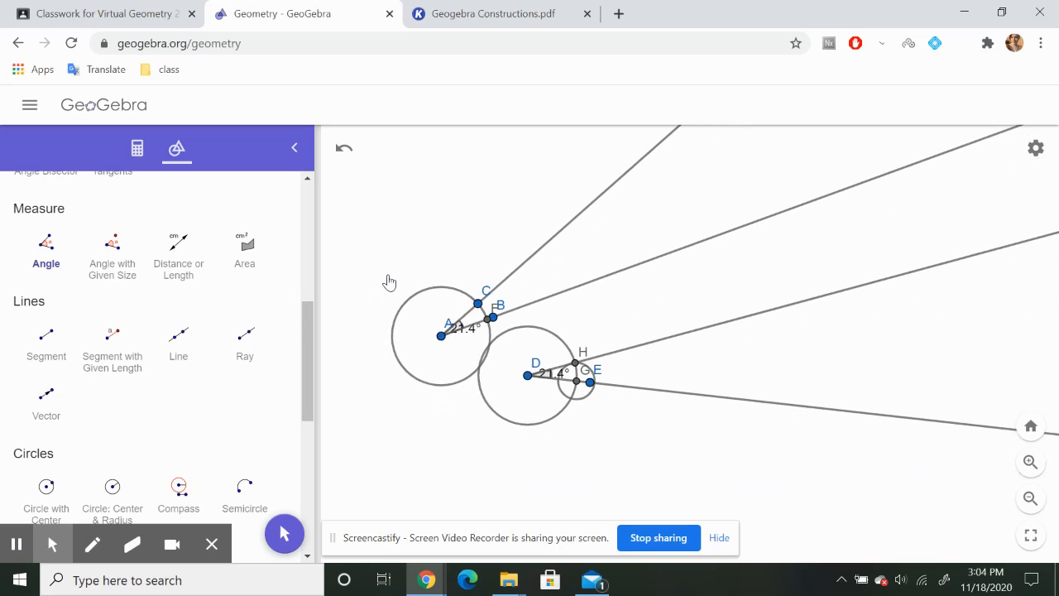
Switch to Kami and review the completed Step 4 and its closing sentence.
{"action": "left_click", "coordinate": [466, 18]}
{"action": "scroll", "coordinate": [445, 283], "scroll_direction": "down", "scroll_amount": 1}
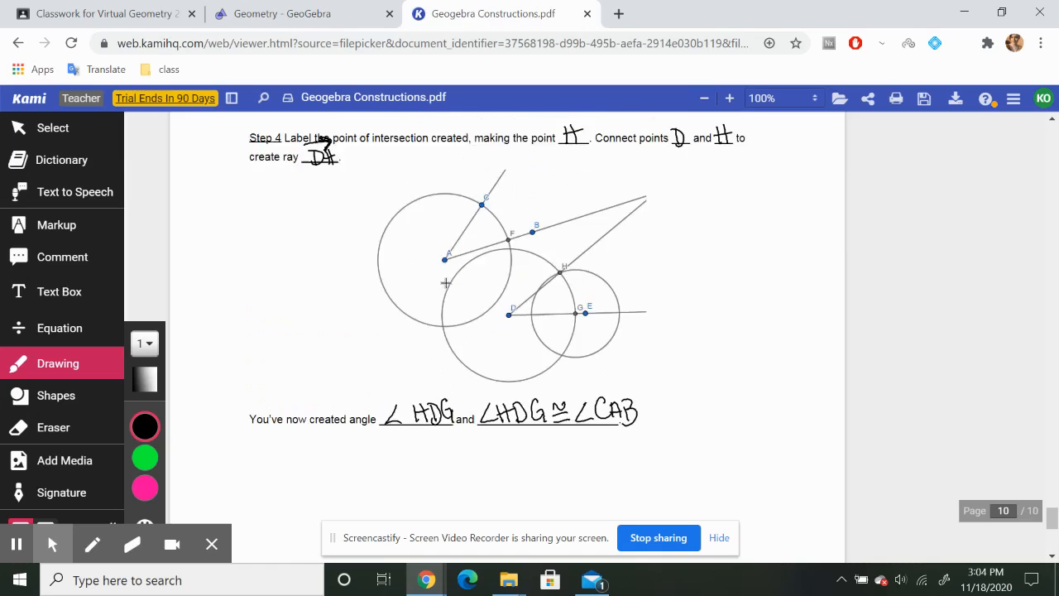
{"action": "scroll", "coordinate": [445, 283], "scroll_direction": "up", "scroll_amount": 2}
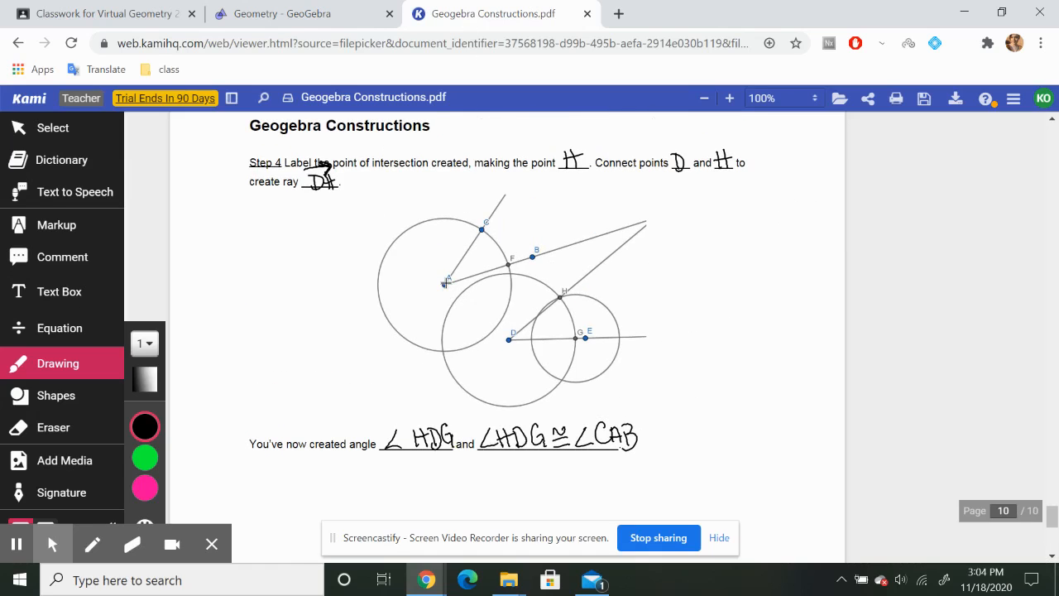
Switch to Google Classroom and review the details of the assignment "2 Do this after watching the video!".
{"action": "key", "text": "ctrl+1"}
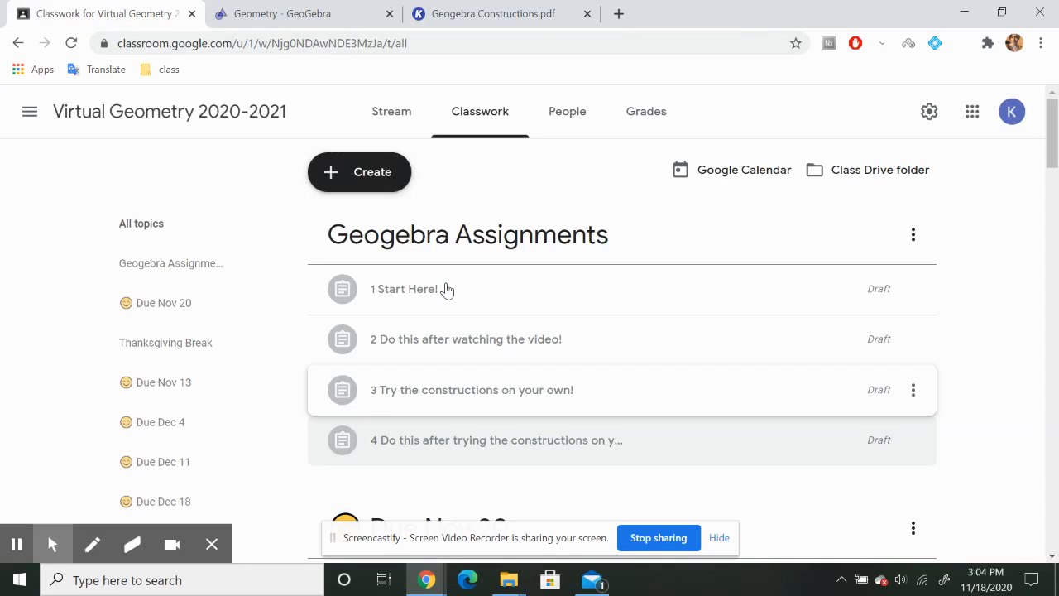
{"action": "left_click", "coordinate": [510, 339]}
{"action": "scroll", "coordinate": [447, 289], "scroll_direction": "down", "scroll_amount": 1}
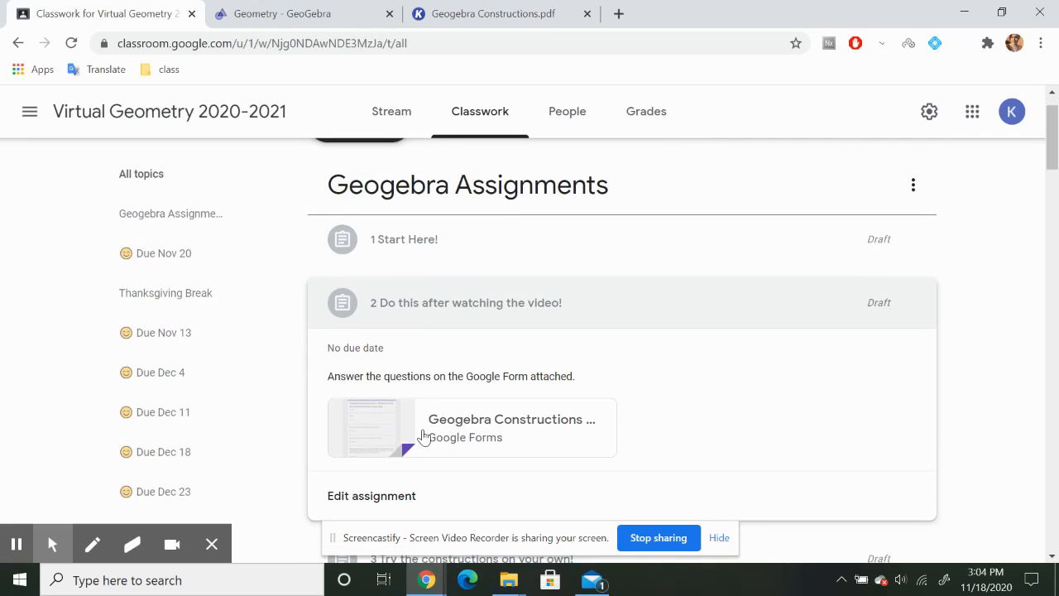
{"action": "scroll", "coordinate": [549, 421], "scroll_direction": "down", "scroll_amount": 2}
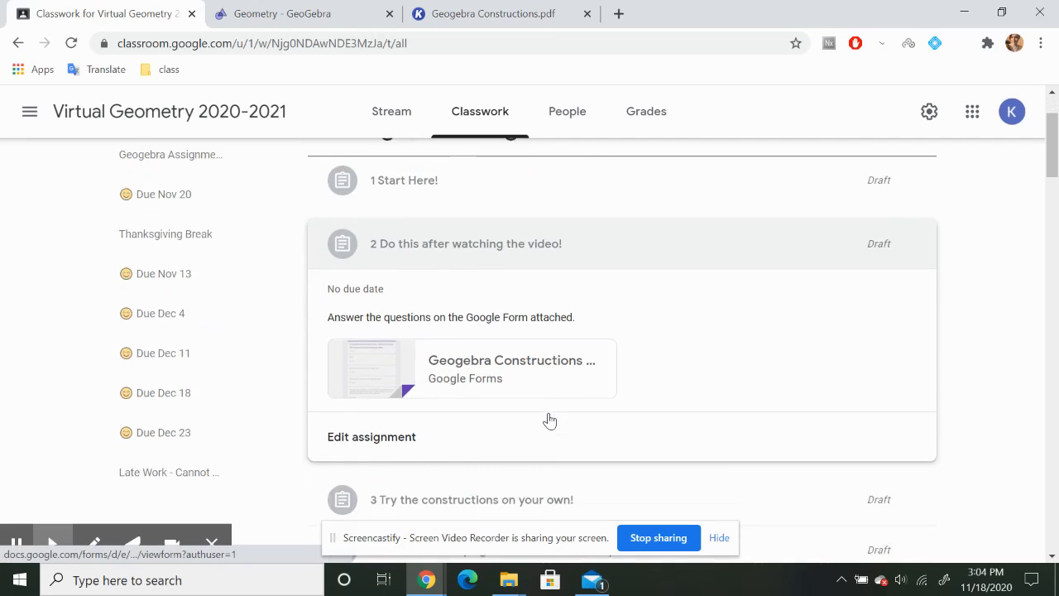
{"action": "left_click", "coordinate": [752, 235]}
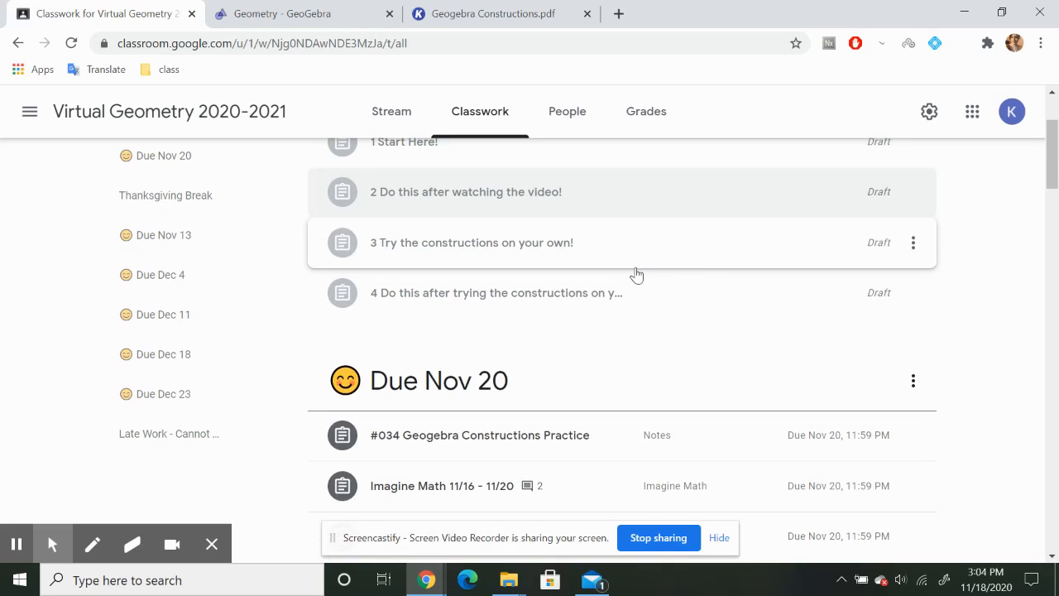
Review the instructions and attachments of the assignment "3 Try the constructions on your own!".
{"action": "left_click", "coordinate": [634, 275]}
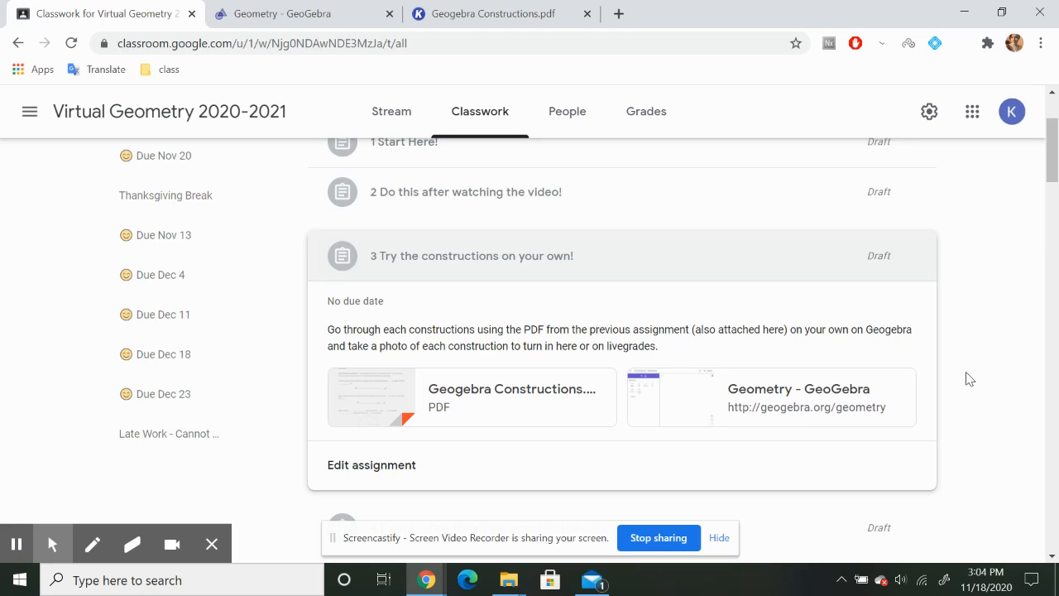
{"action": "left_click", "coordinate": [686, 279]}
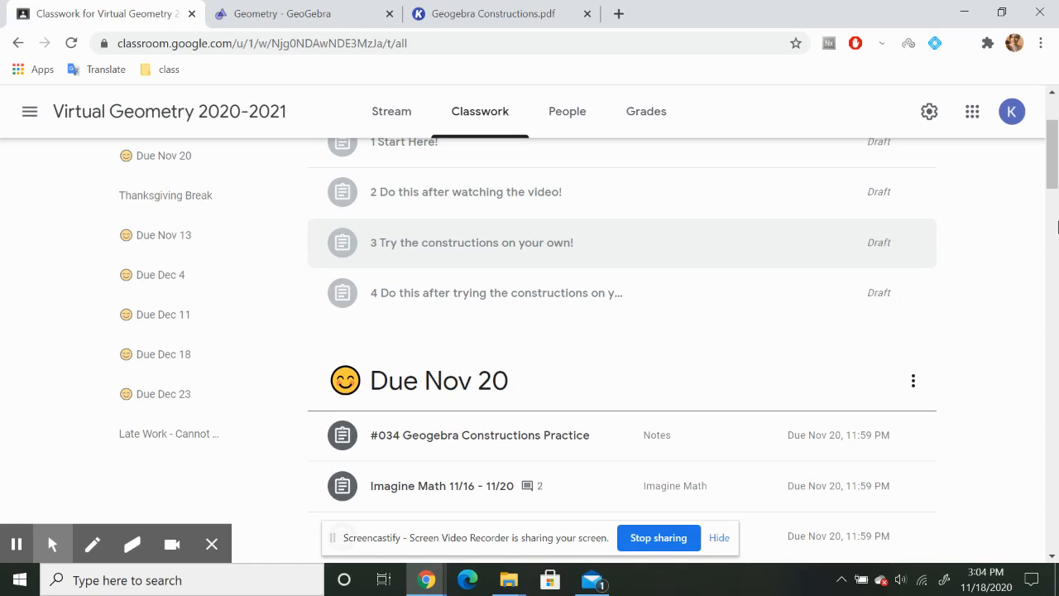
{"action": "scroll", "coordinate": [984, 286], "scroll_direction": "up", "scroll_amount": 1}
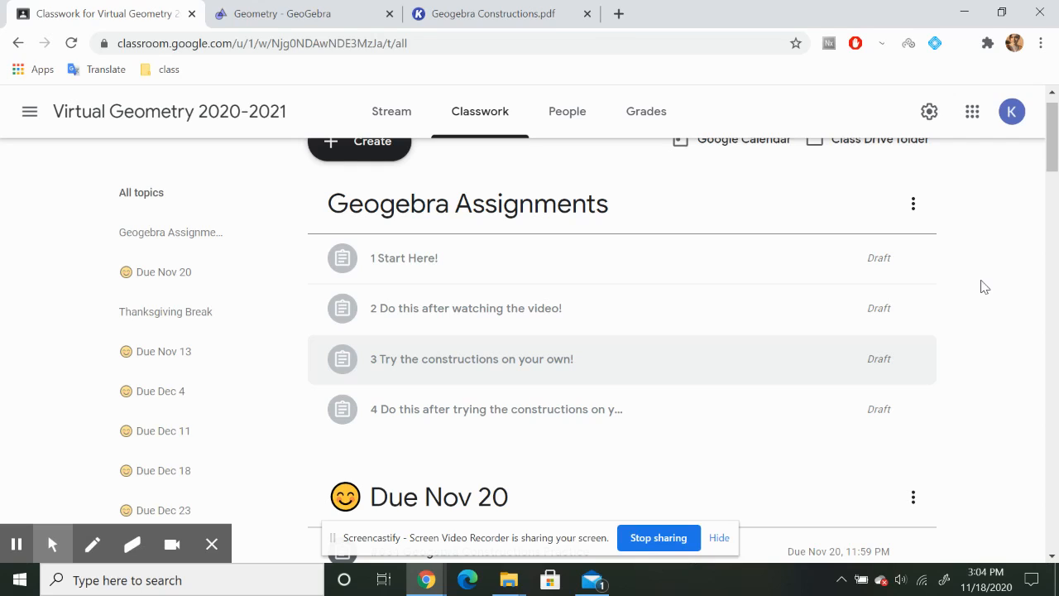
Switch to Kami and handwrite the contact e-mail address below the closing sentence on page 10.
{"action": "left_click", "coordinate": [535, 12]}
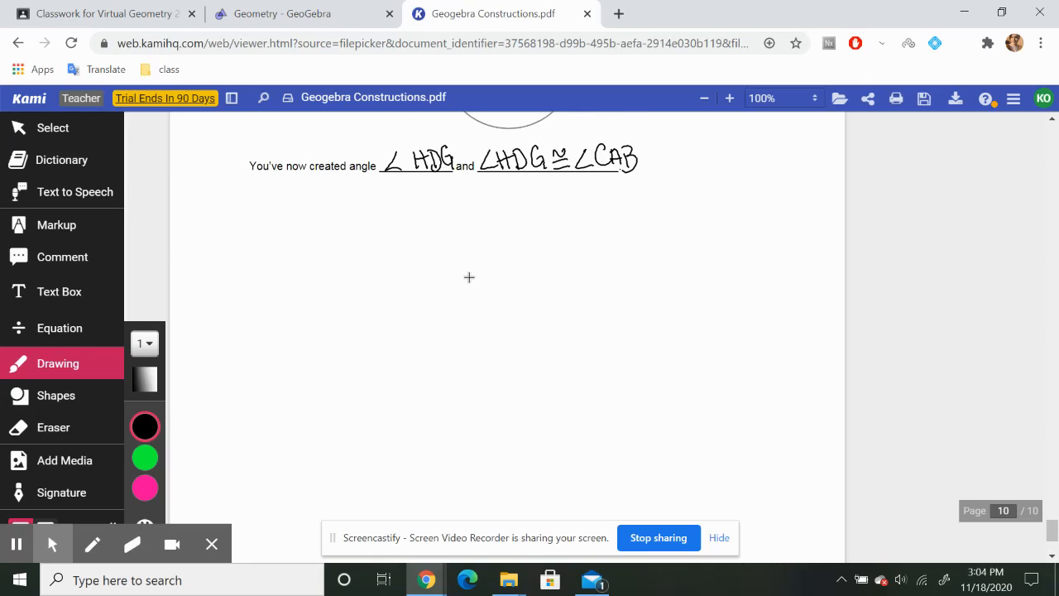
{"action": "mouse_move", "coordinate": [242, 269]}
{"action": "left_mouse_down"}
{"action": "mouse_move", "coordinate": [245, 293]}
{"action": "mouse_move", "coordinate": [265, 298]}
{"action": "mouse_move", "coordinate": [315, 279]}
{"action": "mouse_move", "coordinate": [373, 281]}
{"action": "mouse_move", "coordinate": [395, 284]}
{"action": "mouse_move", "coordinate": [406, 304]}
{"action": "mouse_move", "coordinate": [422, 262]}
{"action": "mouse_move", "coordinate": [466, 278]}
{"action": "left_mouse_up"}
{"action": "left_click", "coordinate": [303, 289]}
{"action": "mouse_move", "coordinate": [471, 261]}
{"action": "left_mouse_down"}
{"action": "mouse_move", "coordinate": [495, 275]}
{"action": "mouse_move", "coordinate": [524, 254]}
{"action": "mouse_move", "coordinate": [587, 247]}
{"action": "mouse_move", "coordinate": [594, 261]}
{"action": "left_mouse_up"}
{"action": "left_click", "coordinate": [500, 270]}
{"action": "left_click", "coordinate": [558, 264]}
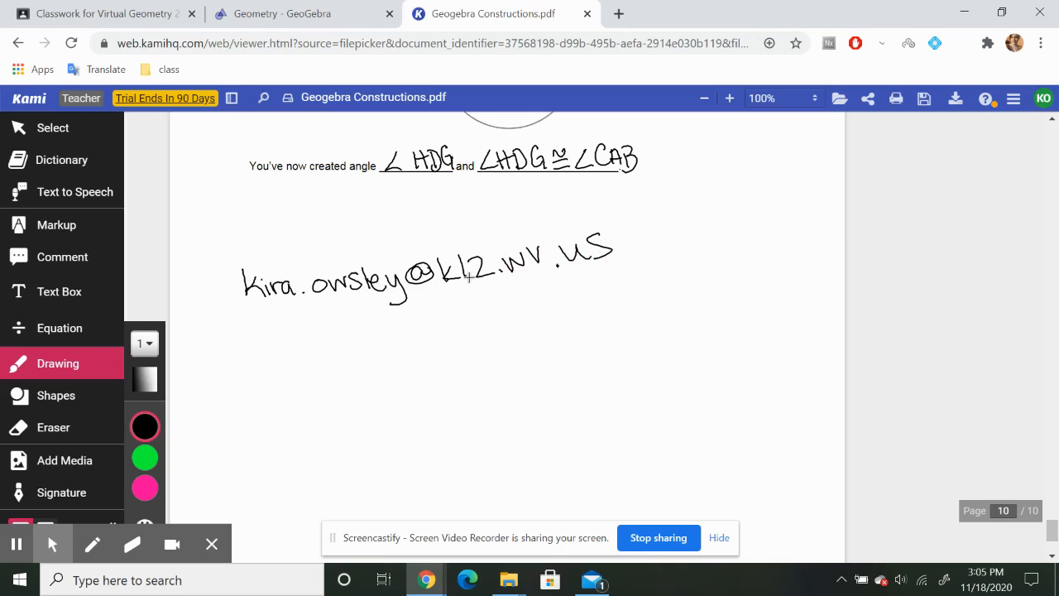
Handwrite the contact phone number beneath the e-mail address, undoing faulty strokes.
{"action": "mouse_move", "coordinate": [308, 354]}
{"action": "left_mouse_down"}
{"action": "mouse_move", "coordinate": [313, 379]}
{"action": "mouse_move", "coordinate": [333, 357]}
{"action": "mouse_move", "coordinate": [354, 367]}
{"action": "left_mouse_up"}
{"action": "mouse_move", "coordinate": [351, 350]}
{"action": "left_mouse_down"}
{"action": "mouse_move", "coordinate": [351, 376]}
{"action": "mouse_move", "coordinate": [383, 355]}
{"action": "mouse_move", "coordinate": [405, 364]}
{"action": "left_mouse_up"}
{"action": "mouse_move", "coordinate": [430, 332]}
{"action": "left_mouse_down"}
{"action": "mouse_move", "coordinate": [429, 358]}
{"action": "mouse_move", "coordinate": [460, 357]}
{"action": "left_mouse_up"}
{"action": "mouse_move", "coordinate": [465, 336]}
{"action": "left_mouse_down"}
{"action": "mouse_move", "coordinate": [507, 328]}
{"action": "mouse_move", "coordinate": [519, 346]}
{"action": "mouse_move", "coordinate": [558, 318]}
{"action": "mouse_move", "coordinate": [538, 347]}
{"action": "mouse_move", "coordinate": [559, 320]}
{"action": "left_mouse_up"}
{"action": "key", "text": "ctrl+z"}
{"action": "key", "text": "ctrl+z"}
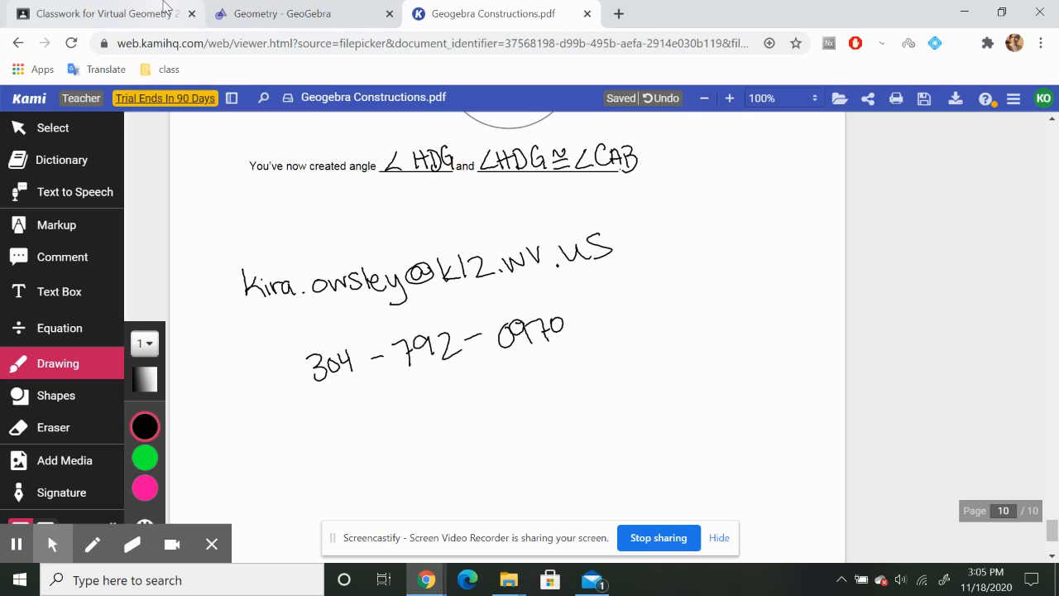
Switch to Google Classroom and review the details of assignment 4 under Geogebra Assignments.
{"action": "left_click", "coordinate": [100, 13]}
{"action": "left_click", "coordinate": [542, 411]}
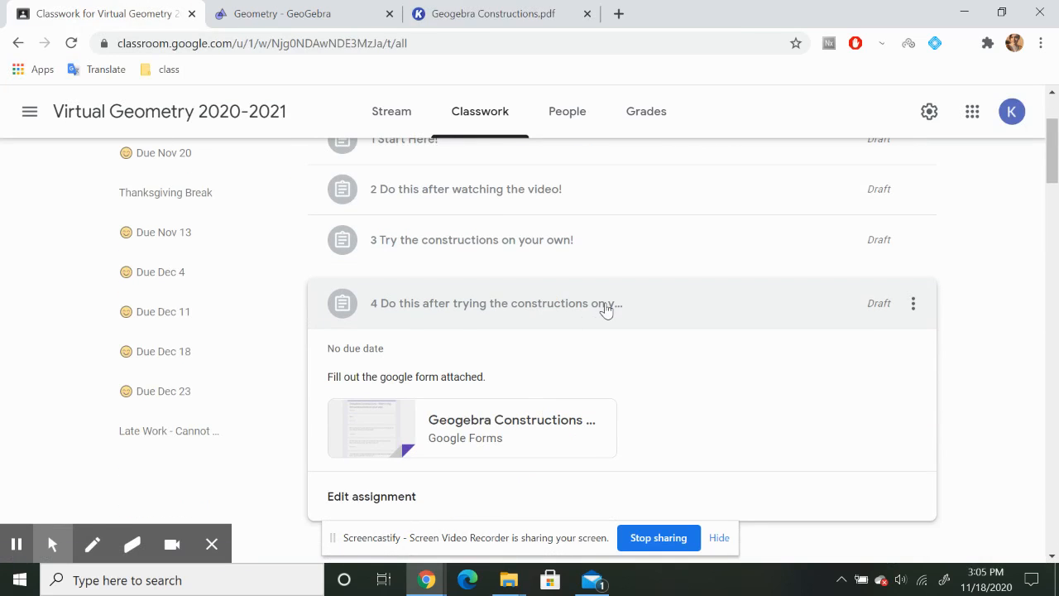
{"action": "left_click", "coordinate": [697, 323]}
Review the instructions of "#034 Geogebra Constructions Practice" under Due Nov 20 and return to the Geogebra Assignments list.
{"action": "scroll", "coordinate": [698, 326], "scroll_direction": "down", "scroll_amount": 1}
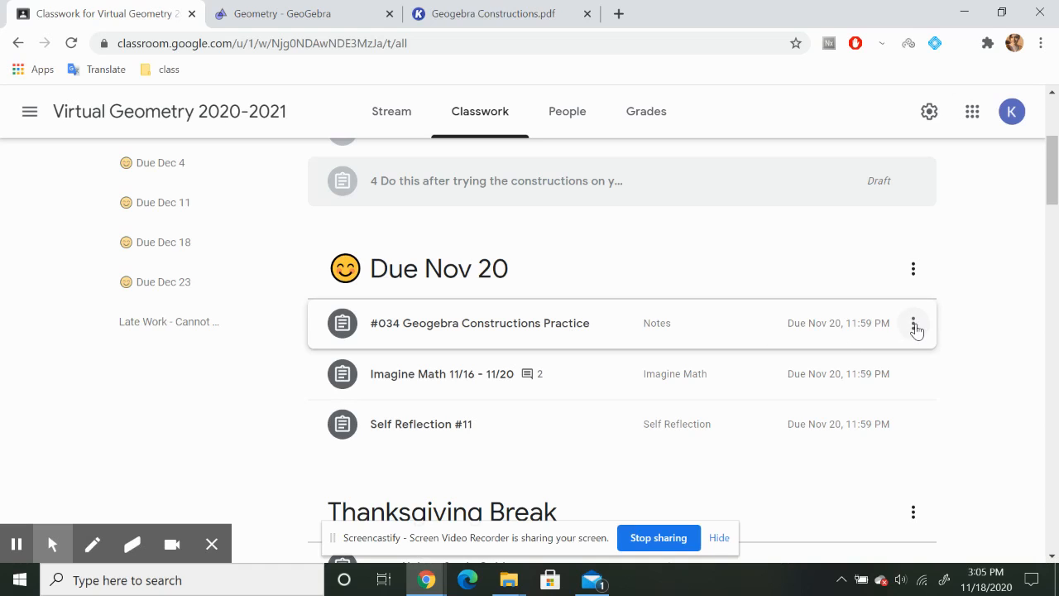
{"action": "left_click", "coordinate": [814, 332]}
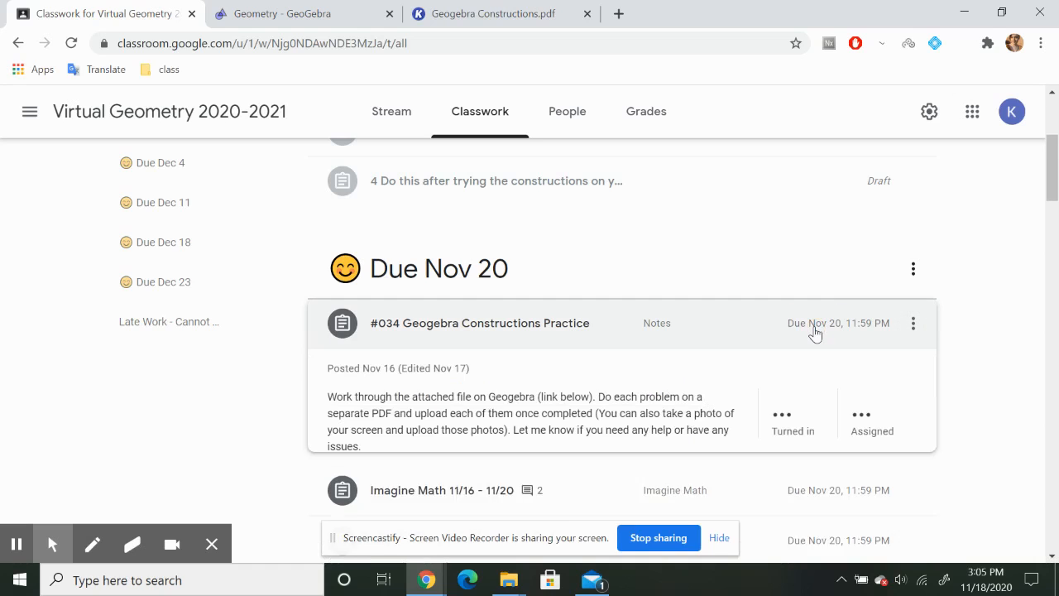
{"action": "left_click", "coordinate": [816, 332]}
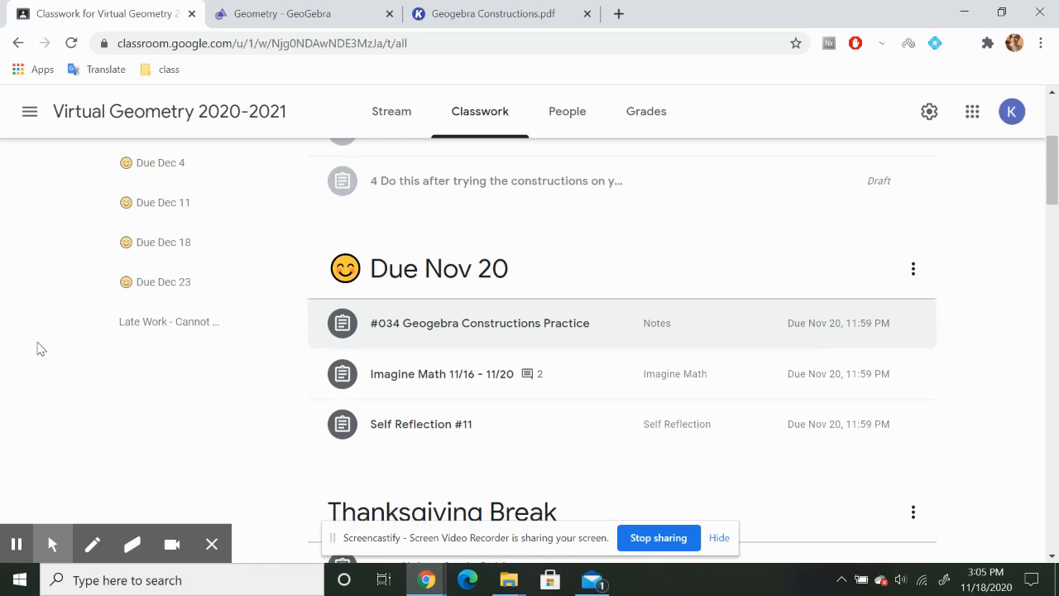
{"action": "scroll", "coordinate": [36, 348], "scroll_direction": "up", "scroll_amount": 3}
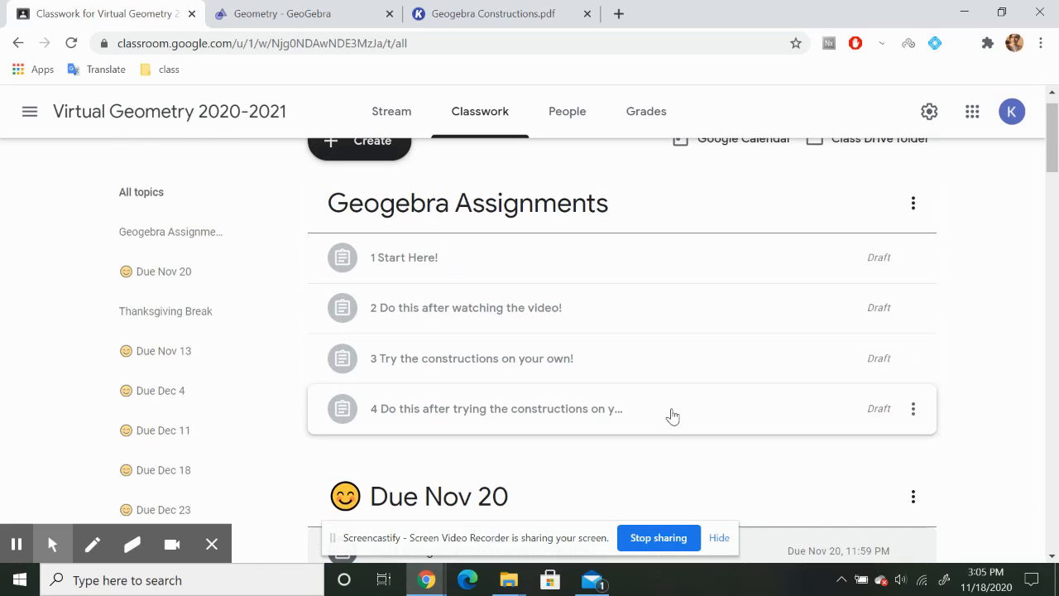
{"action": "scroll", "coordinate": [997, 356], "scroll_direction": "up", "scroll_amount": 1}
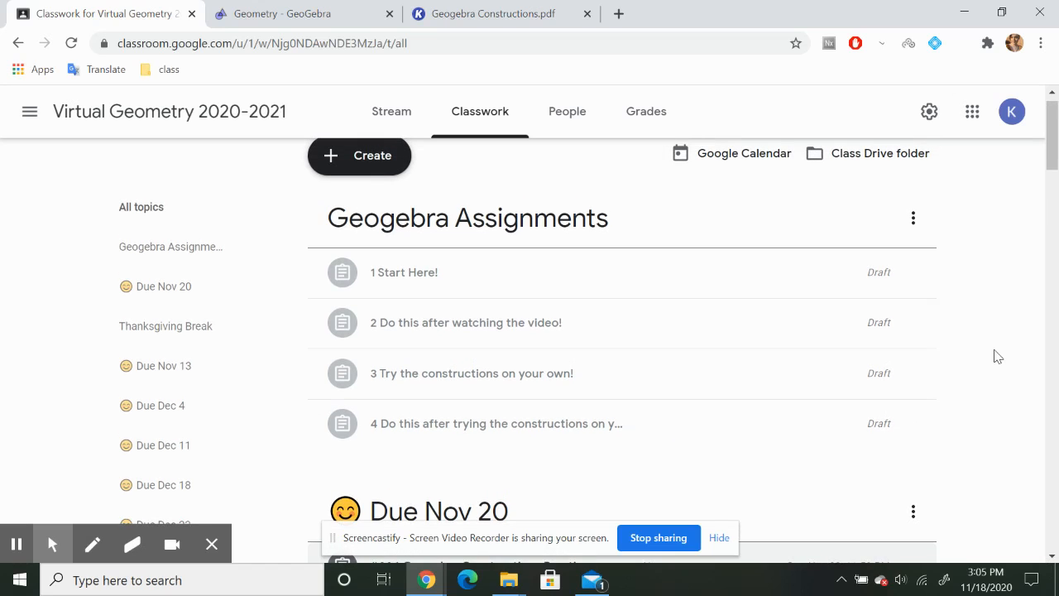
Revisit the Kami worksheet and switch to the measured angle construction in GeoGebra.
{"action": "left_click", "coordinate": [561, 6]}
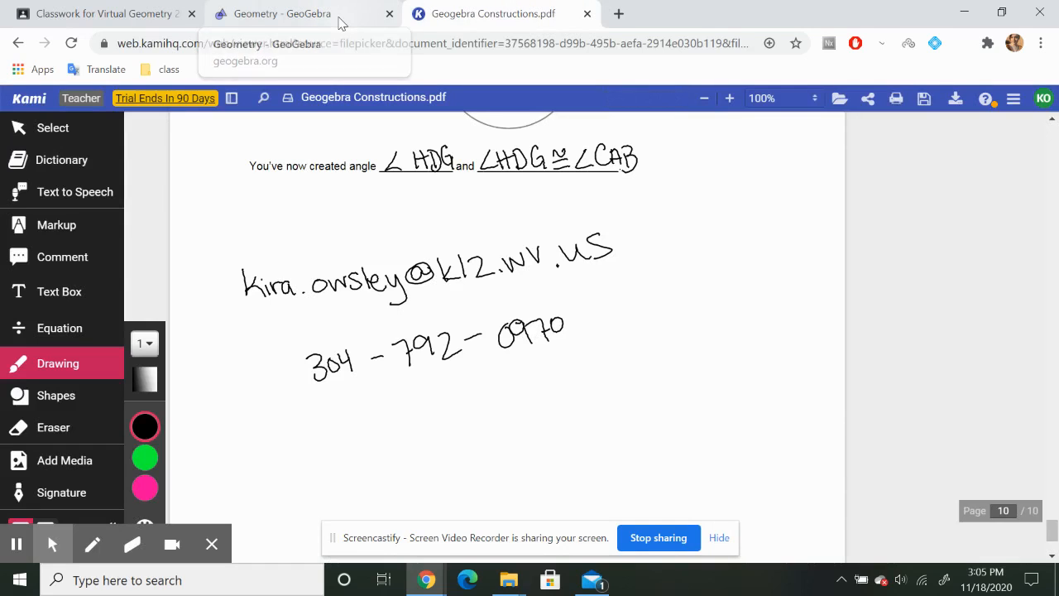
{"action": "left_click", "coordinate": [338, 22]}
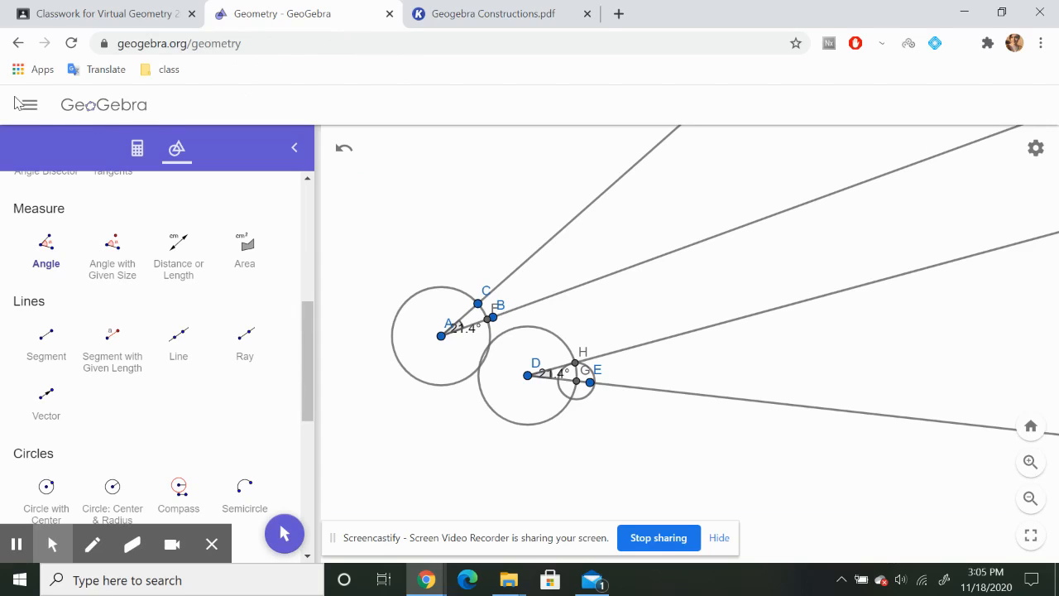